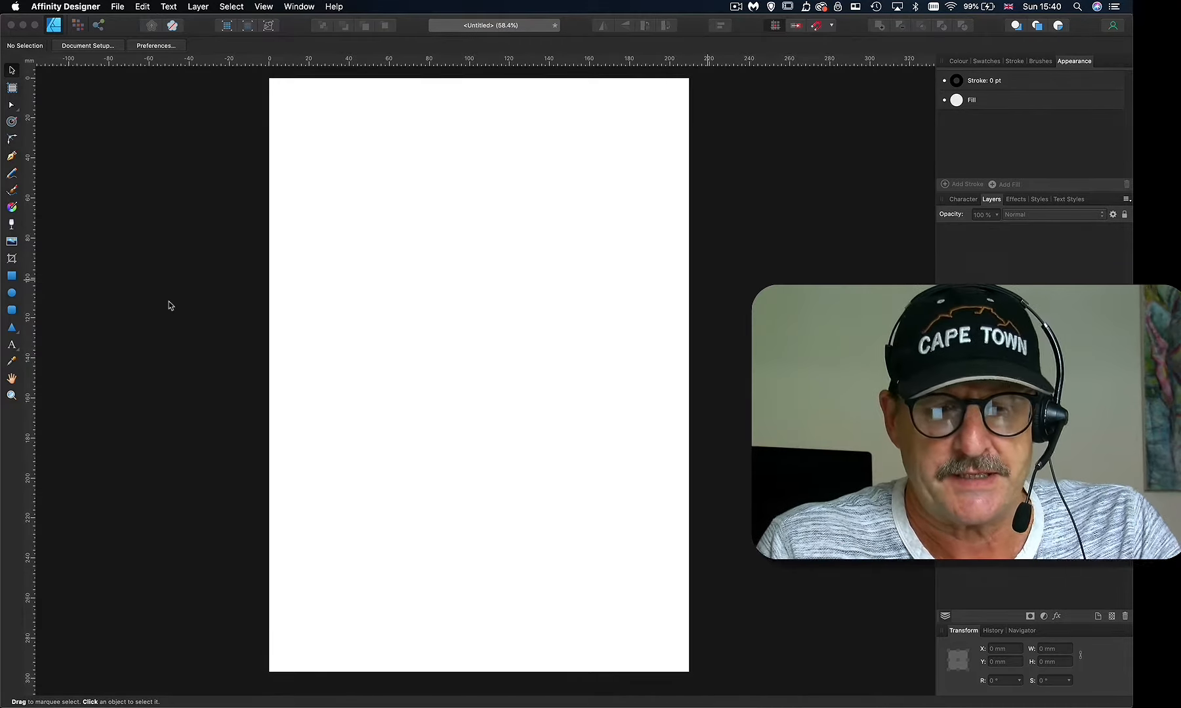
Step: Draw a closed freehand leaf-like outline in the upper part of the page with the Pencil tool
click(12, 174)
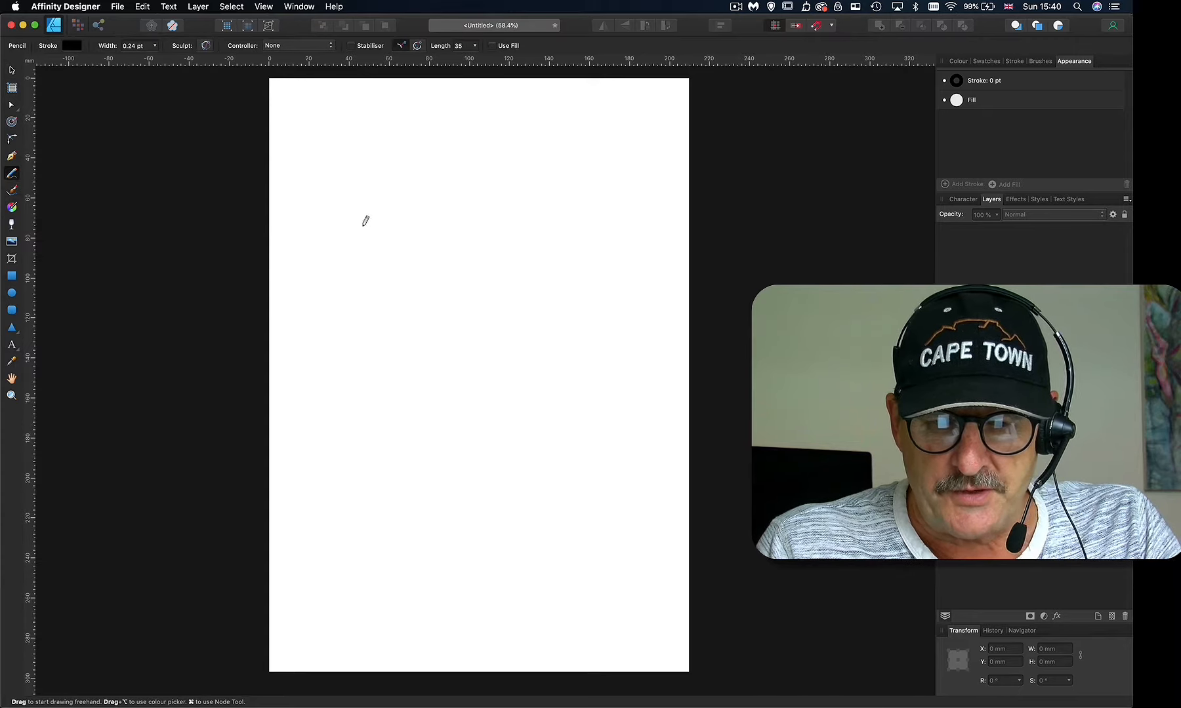
mouse_move(361, 227)
mouse_down()
mouse_move(472, 211)
mouse_move(502, 233)
mouse_move(371, 237)
mouse_move(361, 227)
mouse_up()
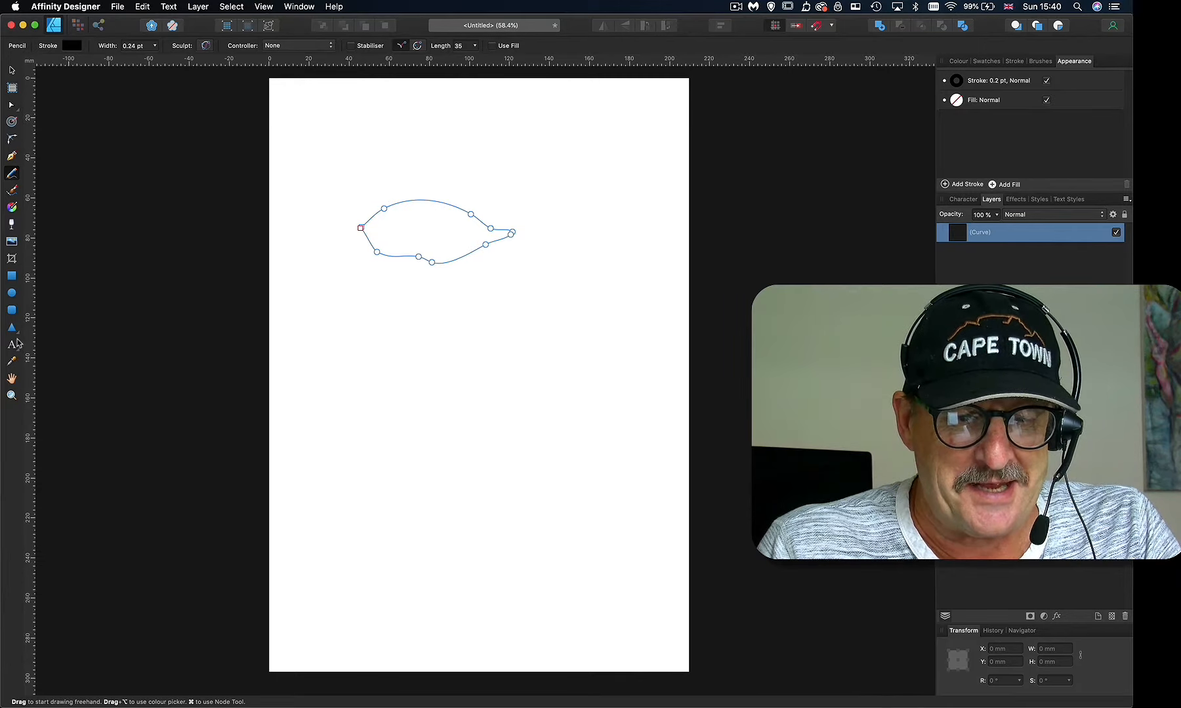
Step: Add the art text "AF" and enlarge it to about 82 mm wide and 48 mm high, placed just below the freehand outline
click(12, 346)
click(405, 295)
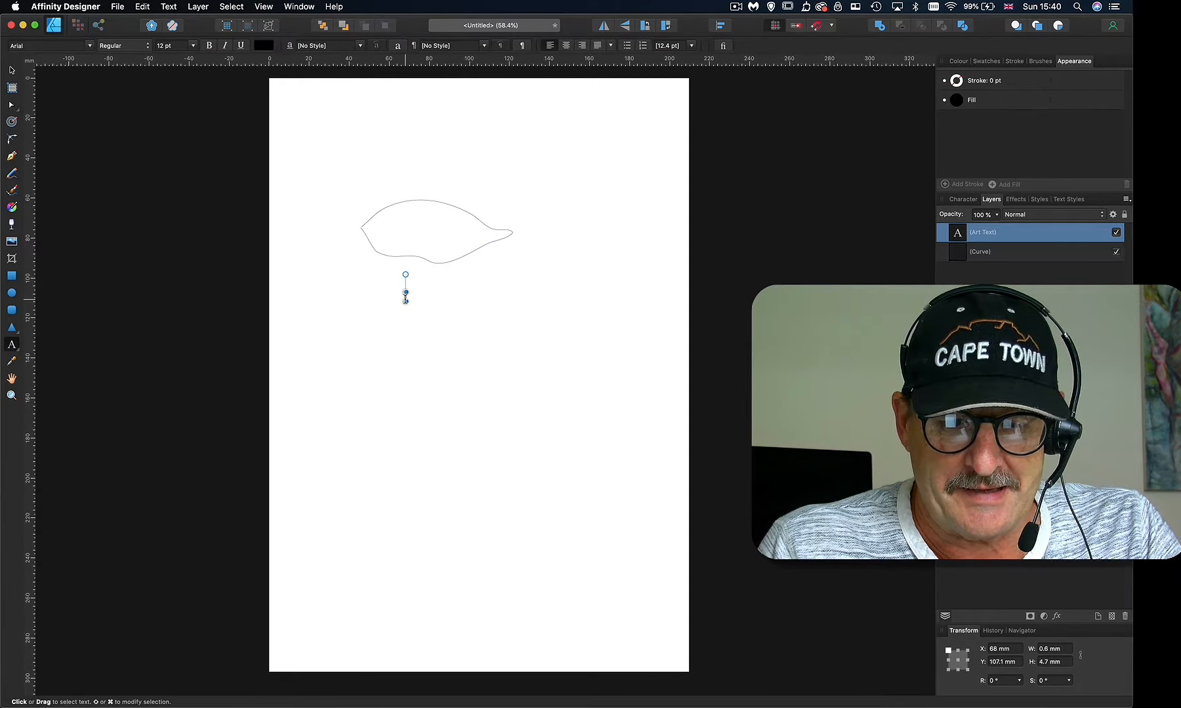
text(A)
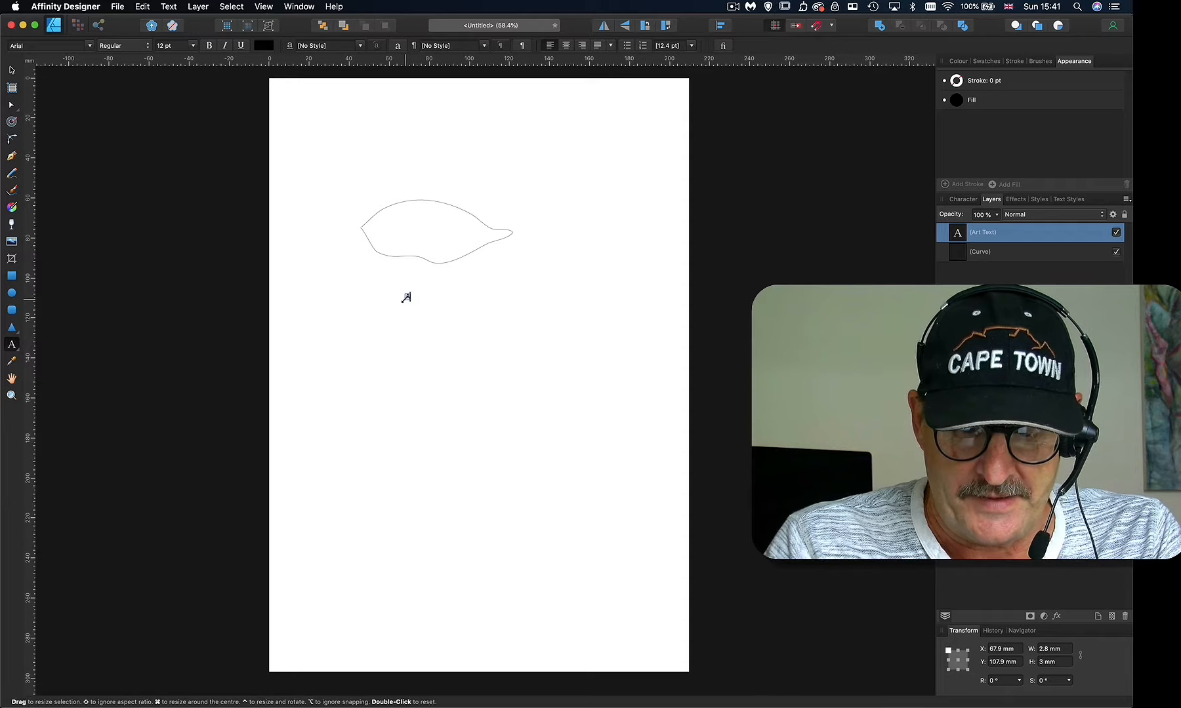
text(F)
key(Escape)
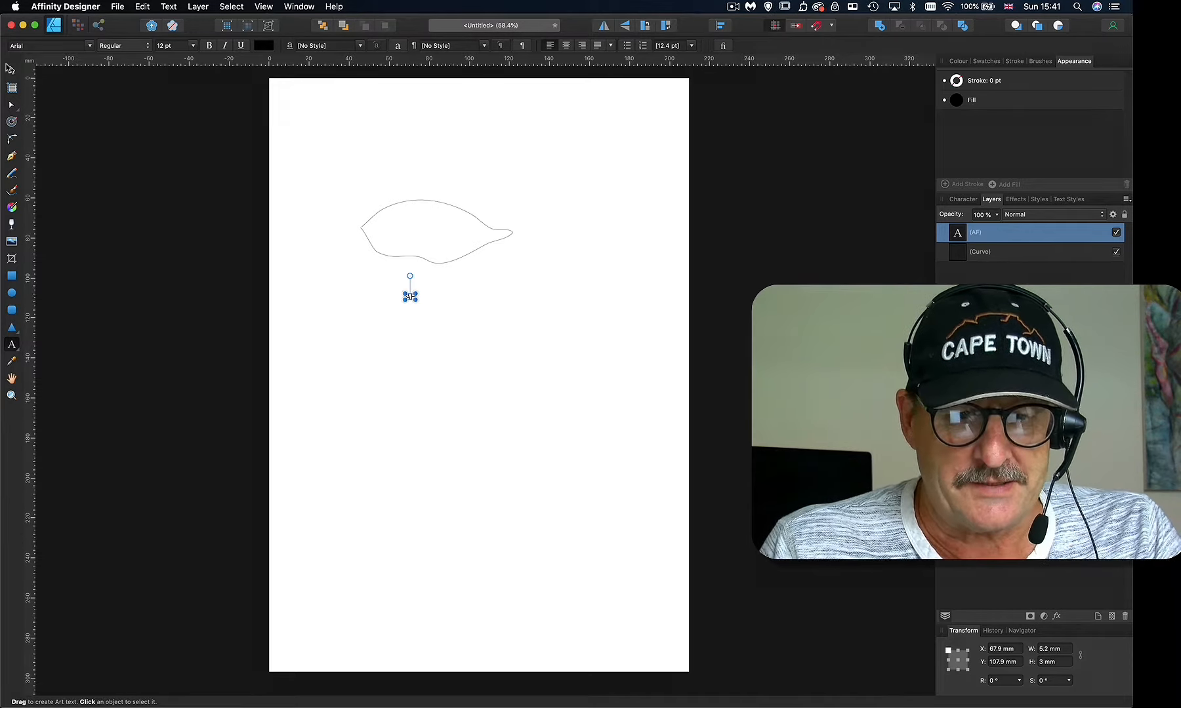
drag(415, 300, 529, 463)
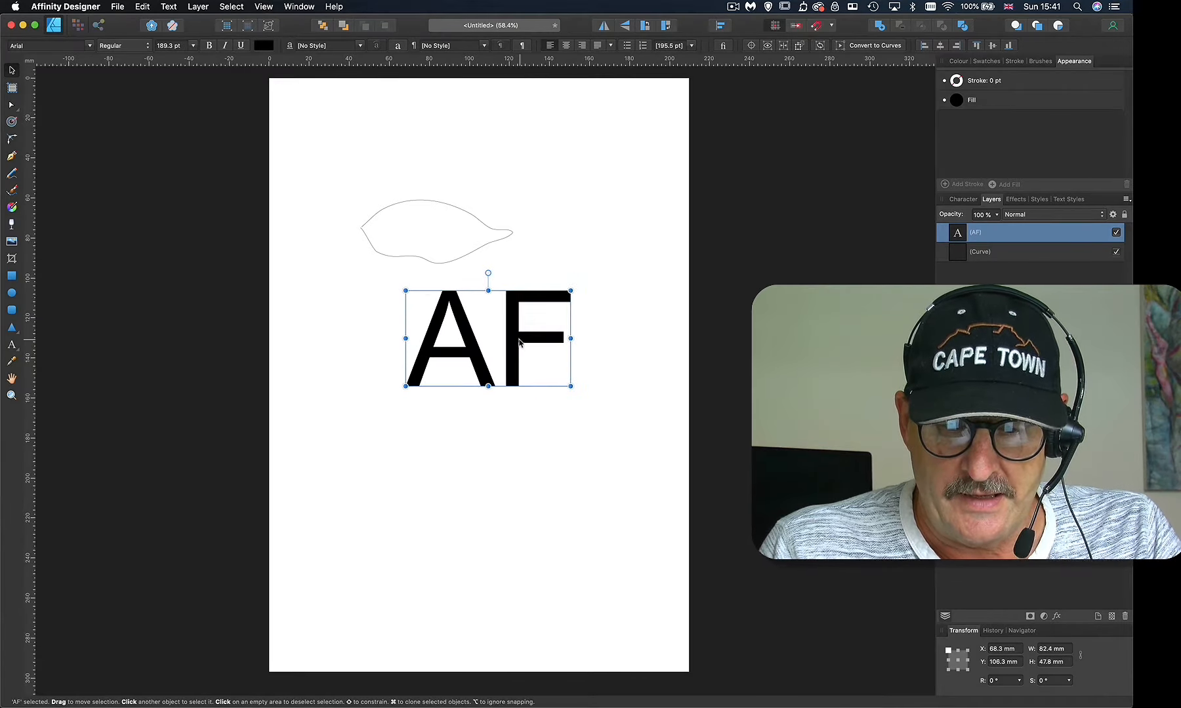
drag(516, 343, 475, 336)
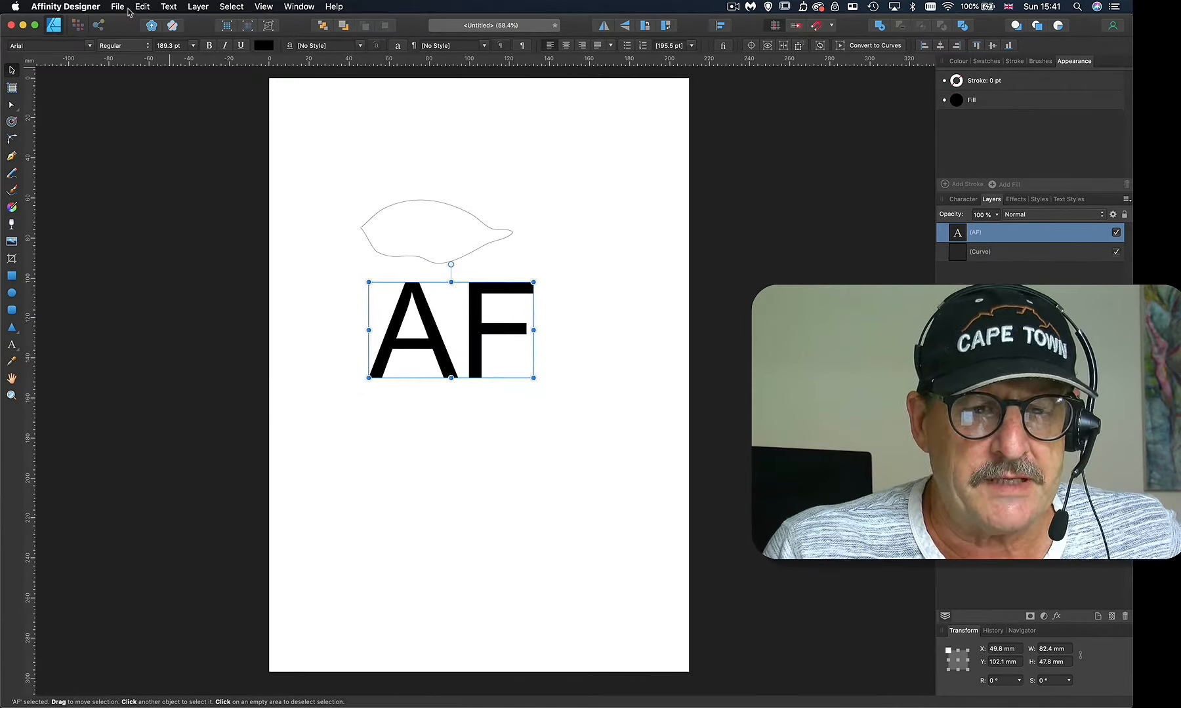
Step: Set the AF text to Bold Italic and reposition it at about X 41 mm, Y 104 mm
click(142, 46)
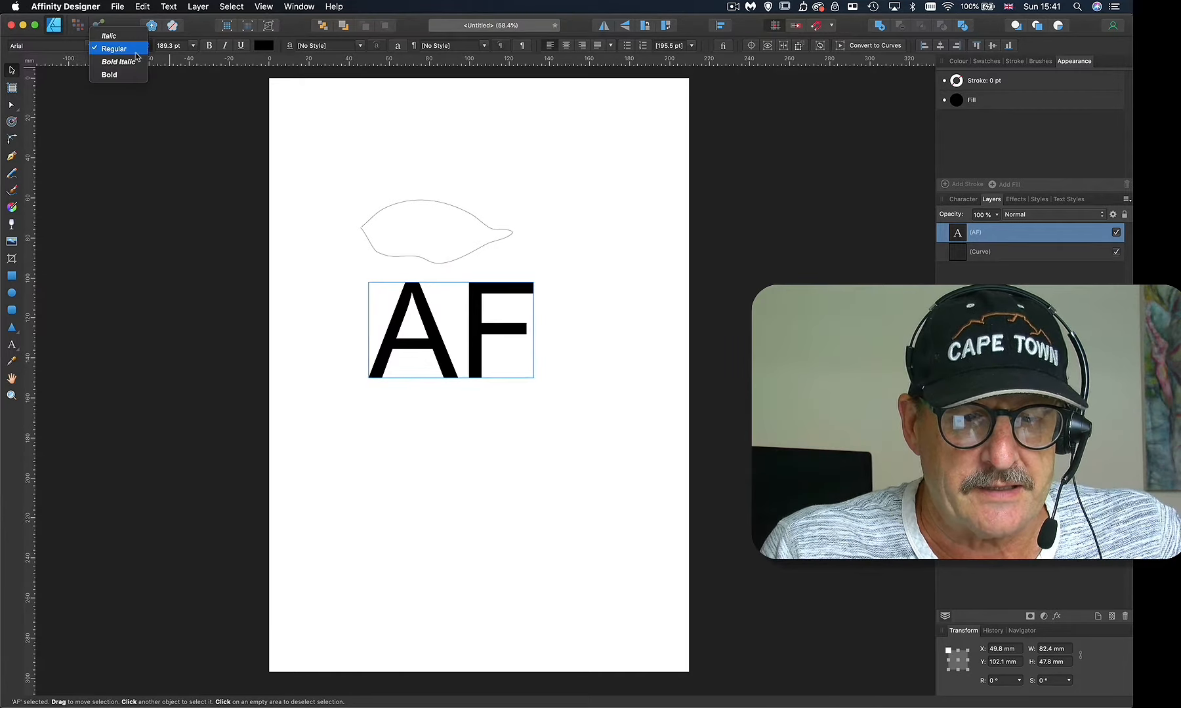
click(126, 66)
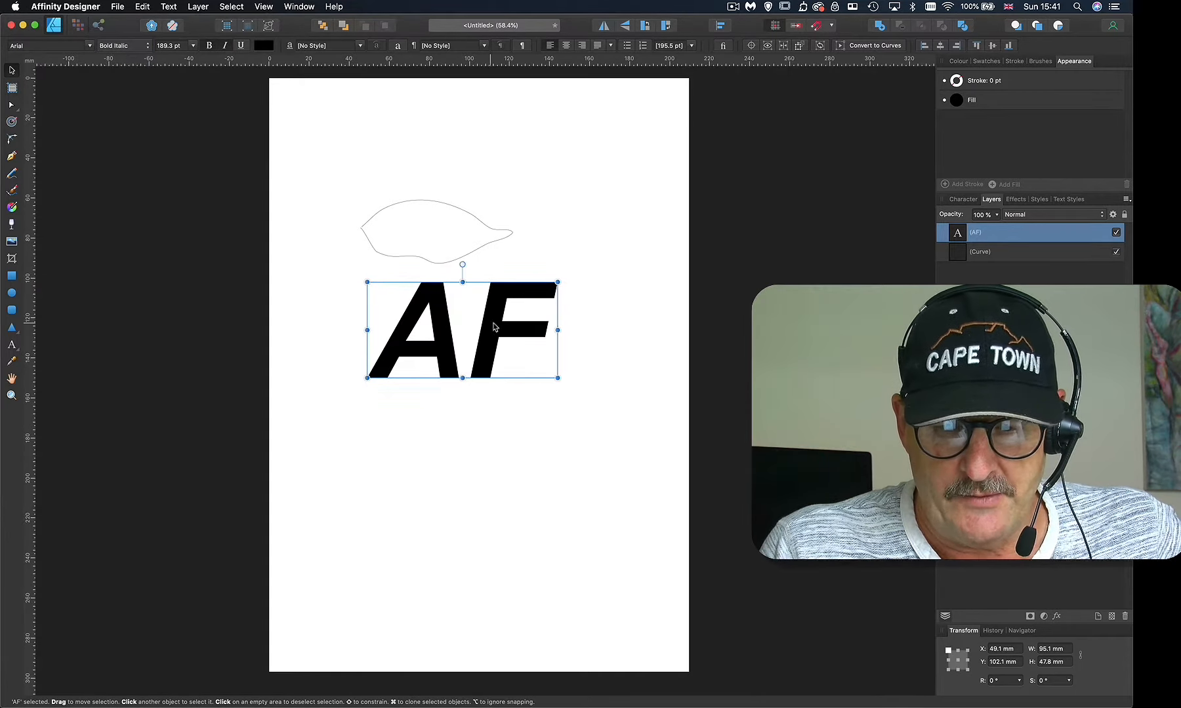
mouse_move(500, 327)
mouse_down()
mouse_move(482, 319)
mouse_move(477, 334)
mouse_up()
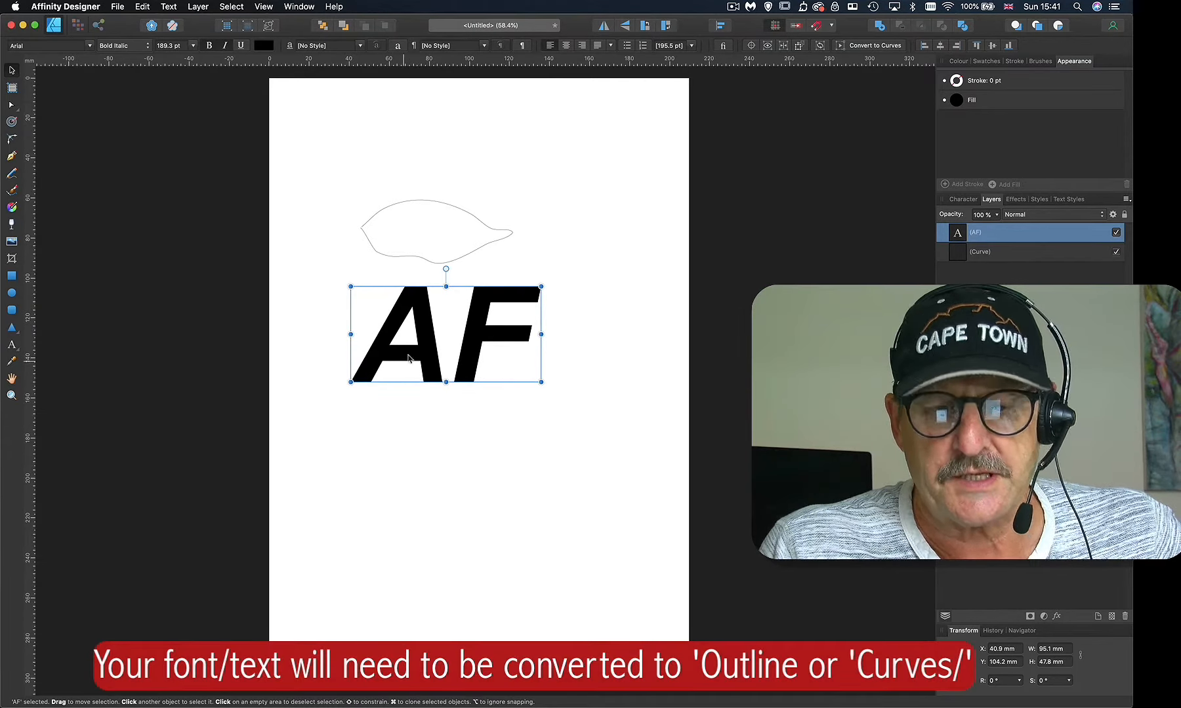
Step: Compare the freehand curve and the AF text with the Node tool to check which has editable nodes
click(88, 130)
click(11, 104)
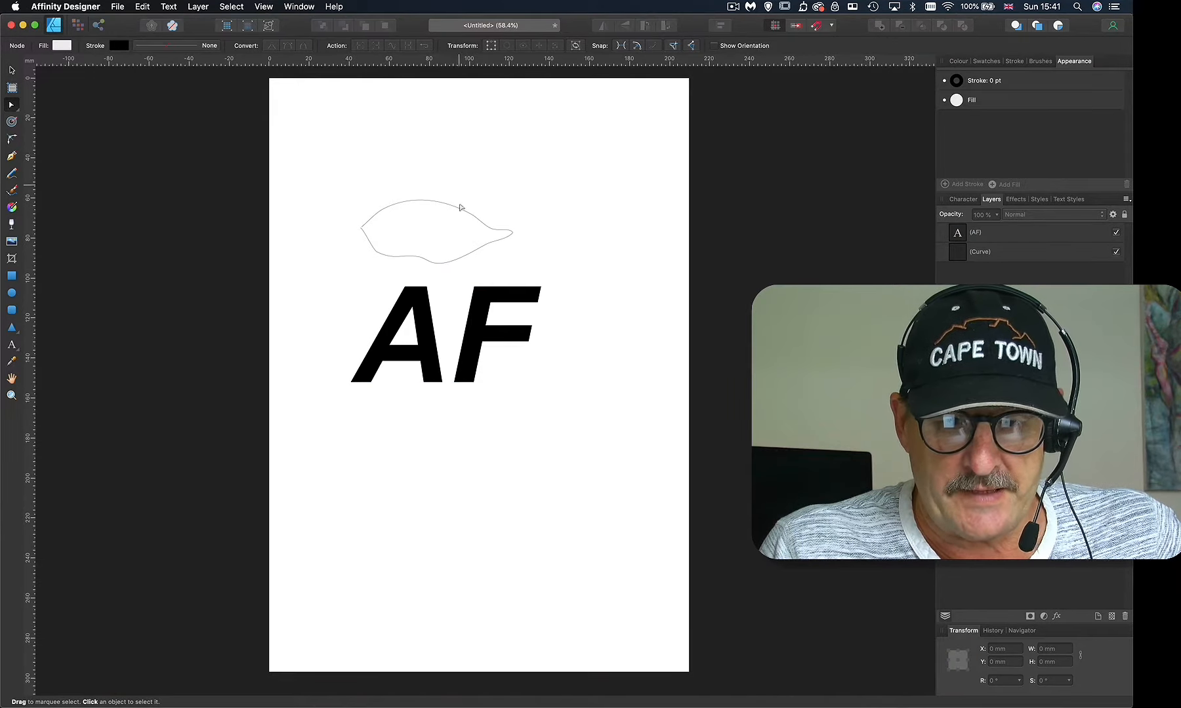
click(456, 208)
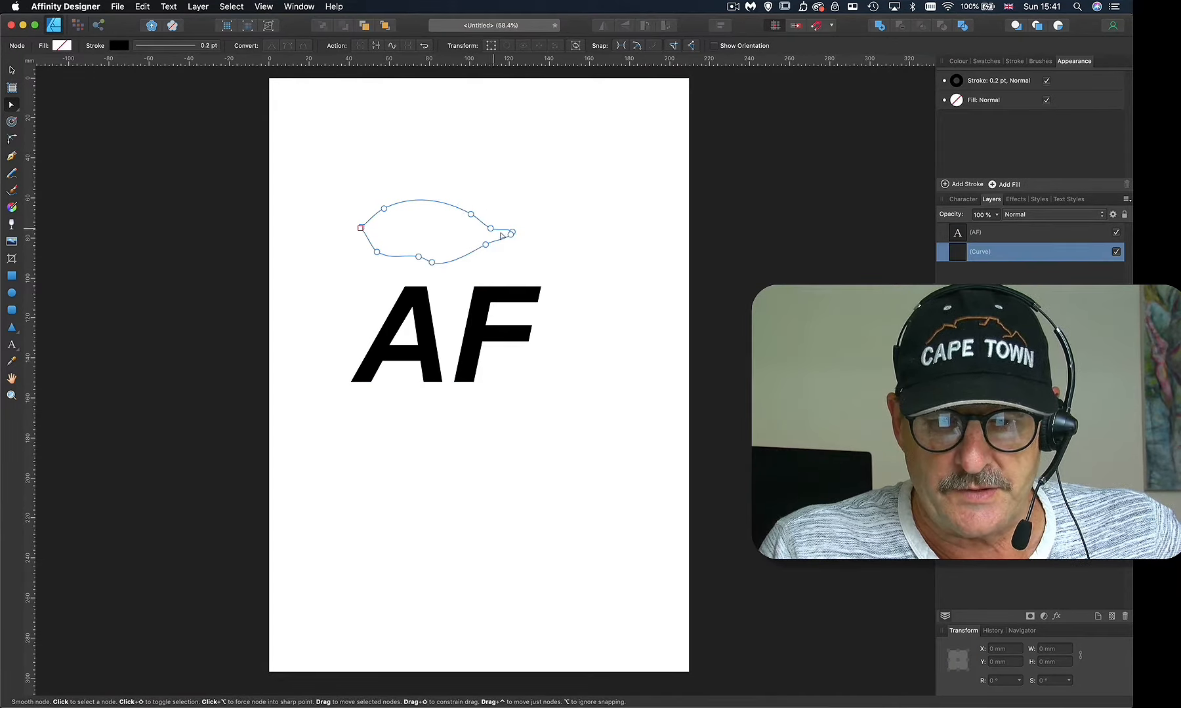
click(483, 306)
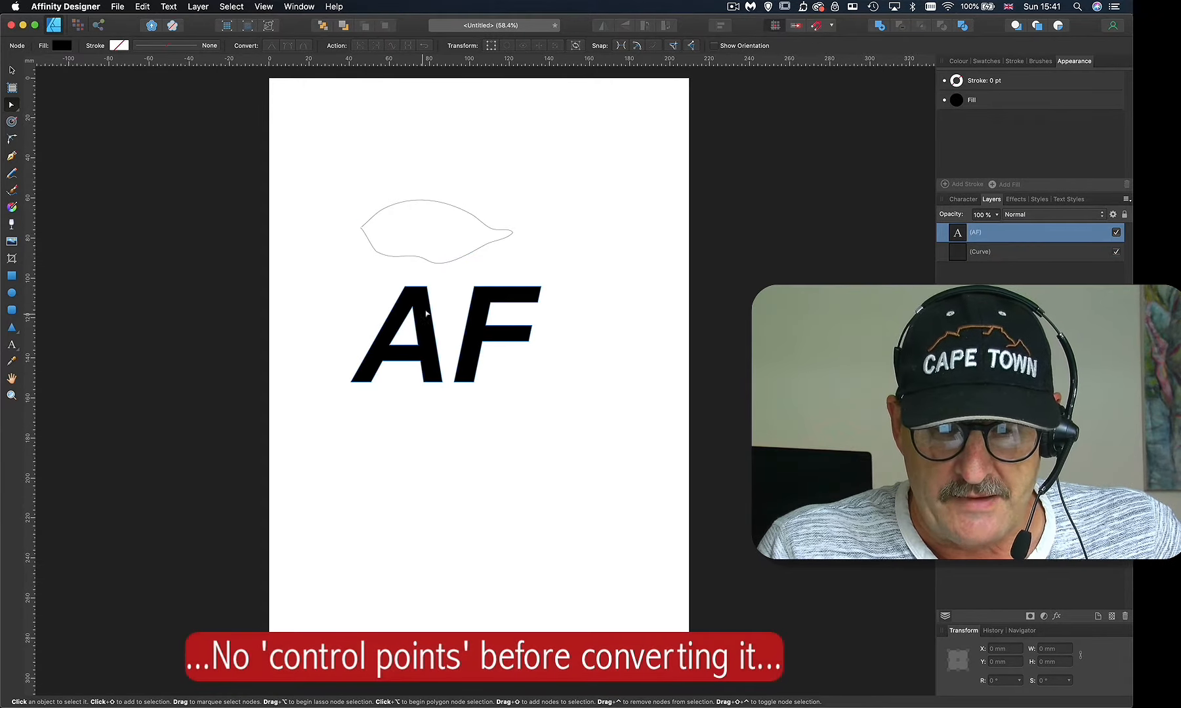
drag(422, 315, 432, 322)
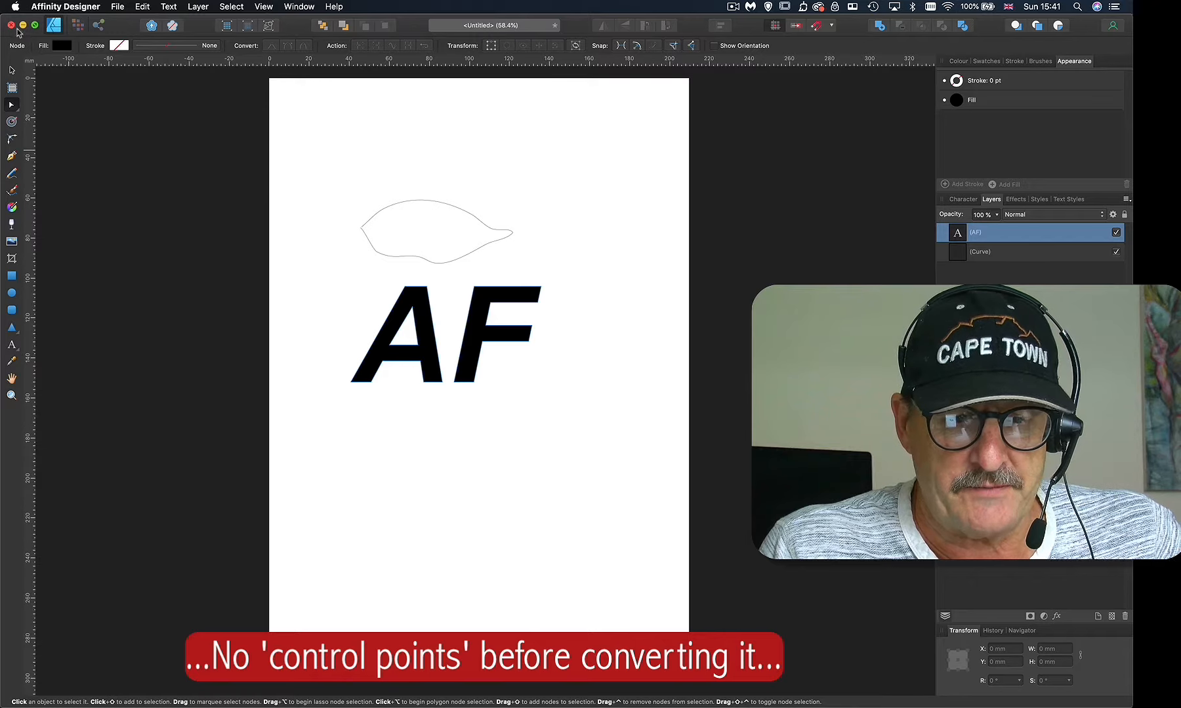
Step: Convert the AF text to curves and clear the selection
click(12, 70)
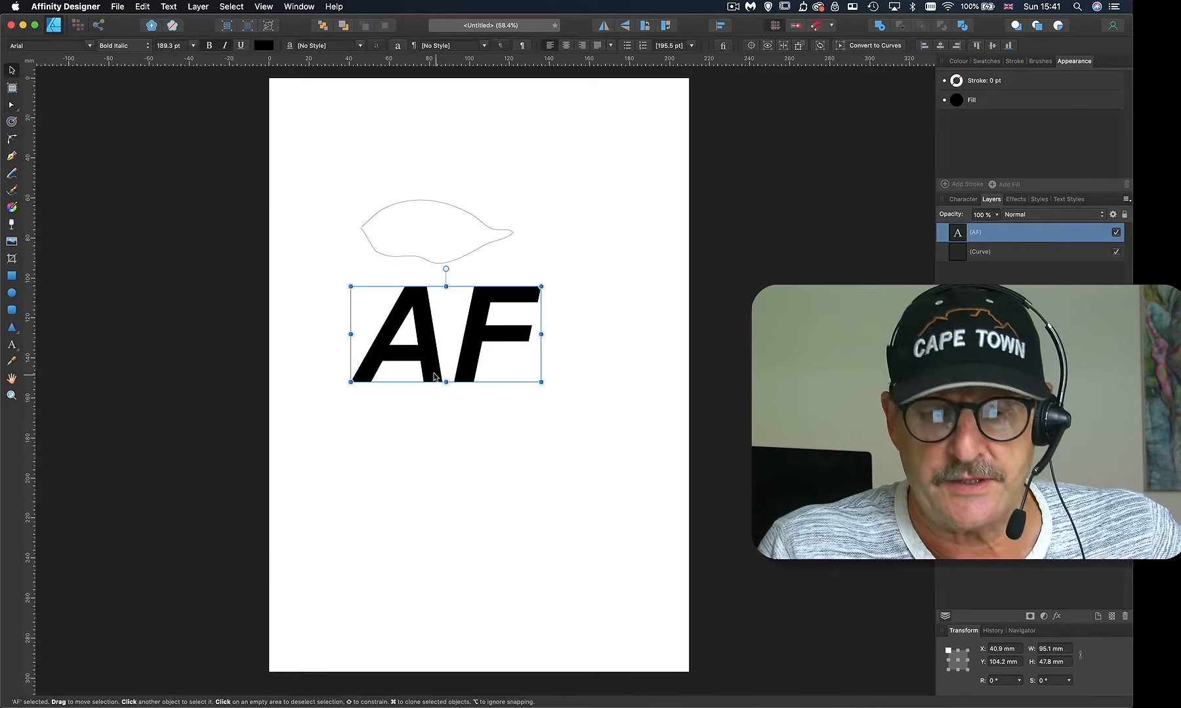
click(198, 7)
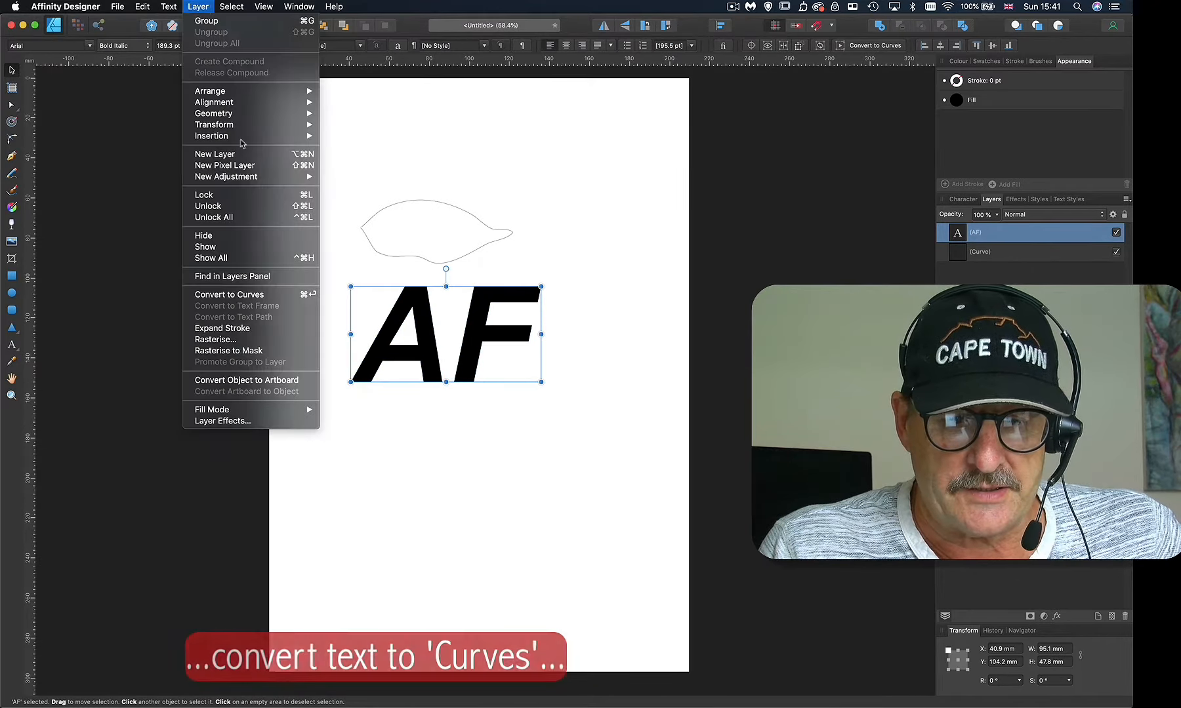
click(225, 299)
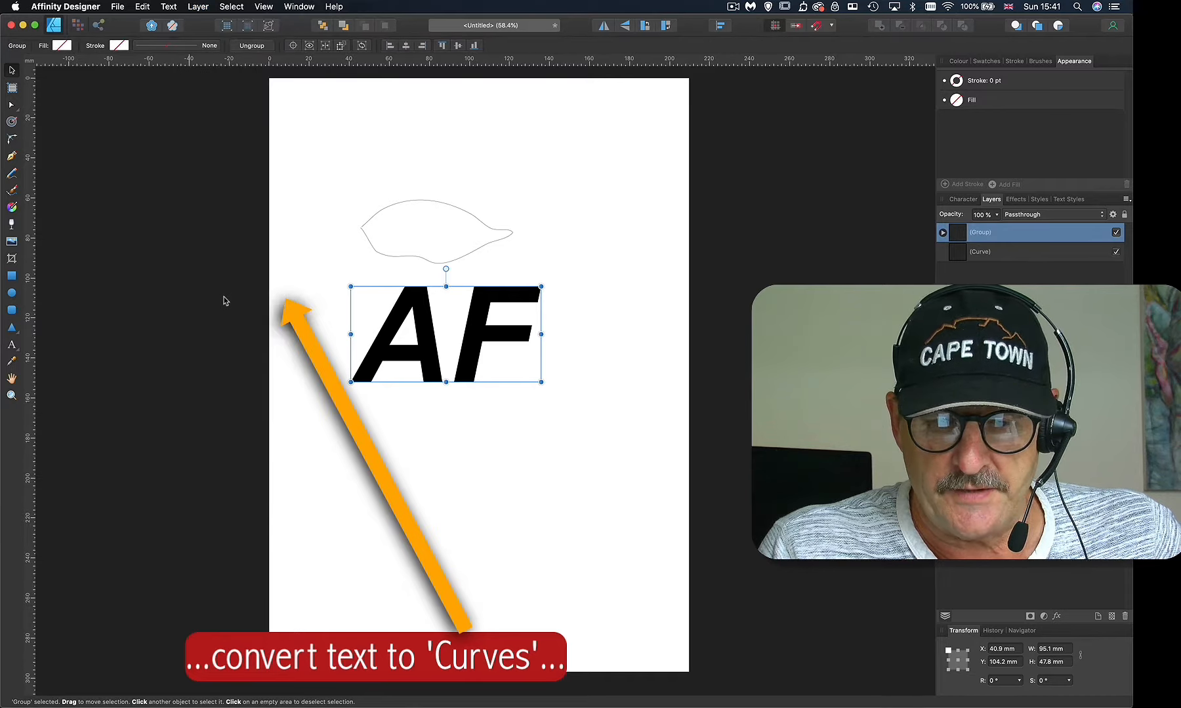
click(179, 295)
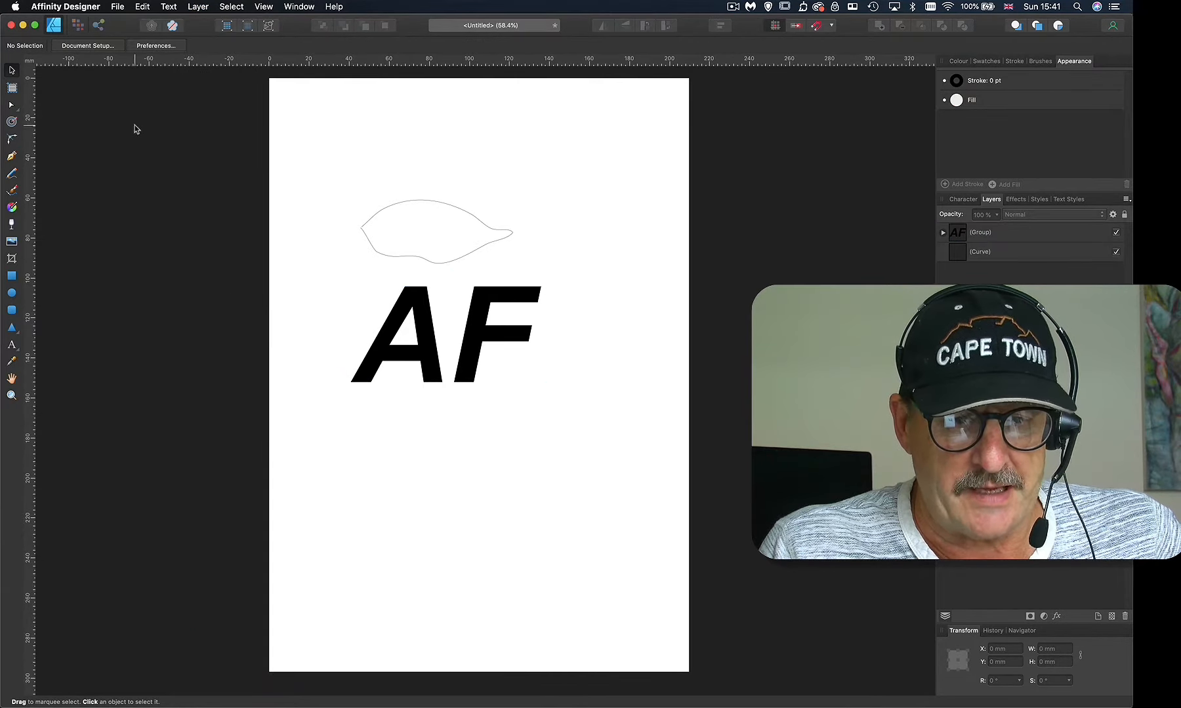
Step: Examine the nodes of the converted letter A in outline view, and return to the Pixels view mode with nothing selected
click(11, 104)
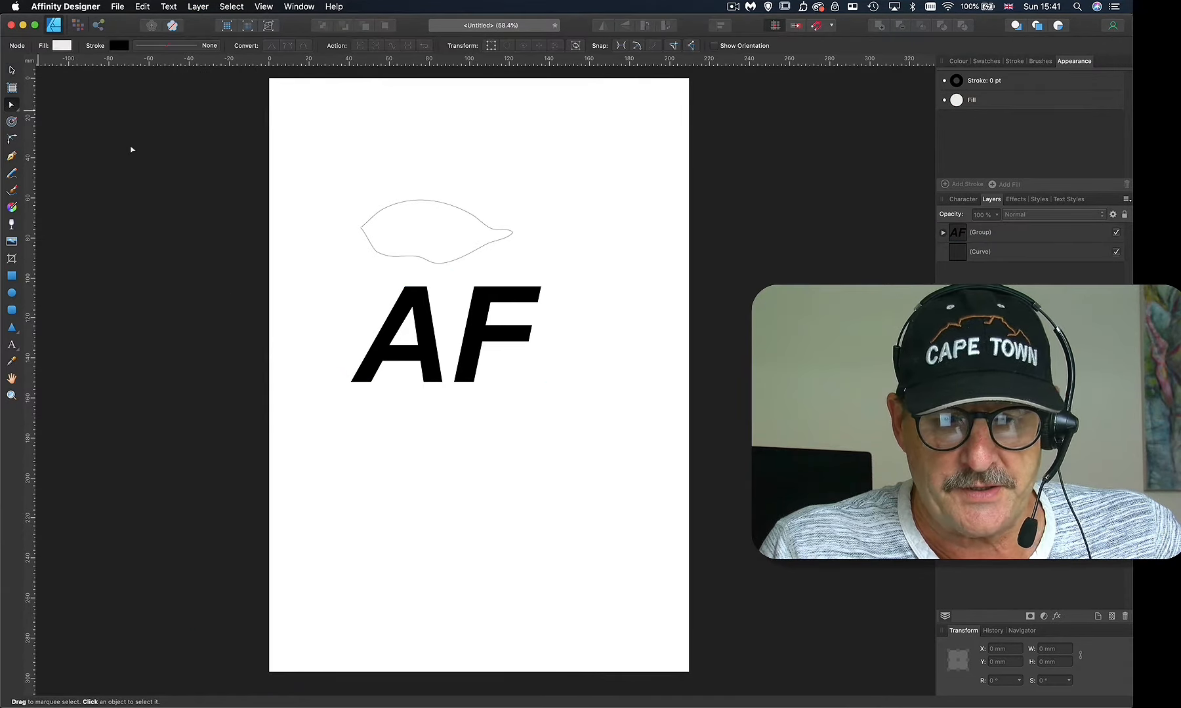
click(269, 26)
click(431, 319)
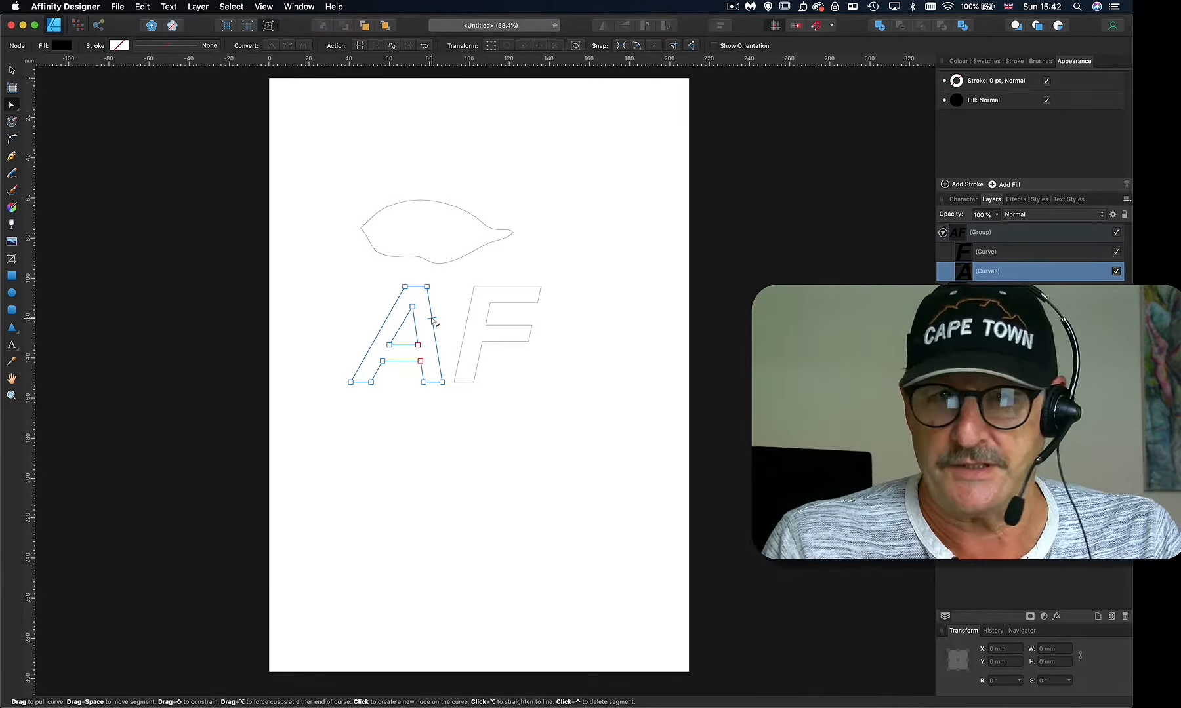
key(v)
click(263, 6)
mouse_move(288, 79)
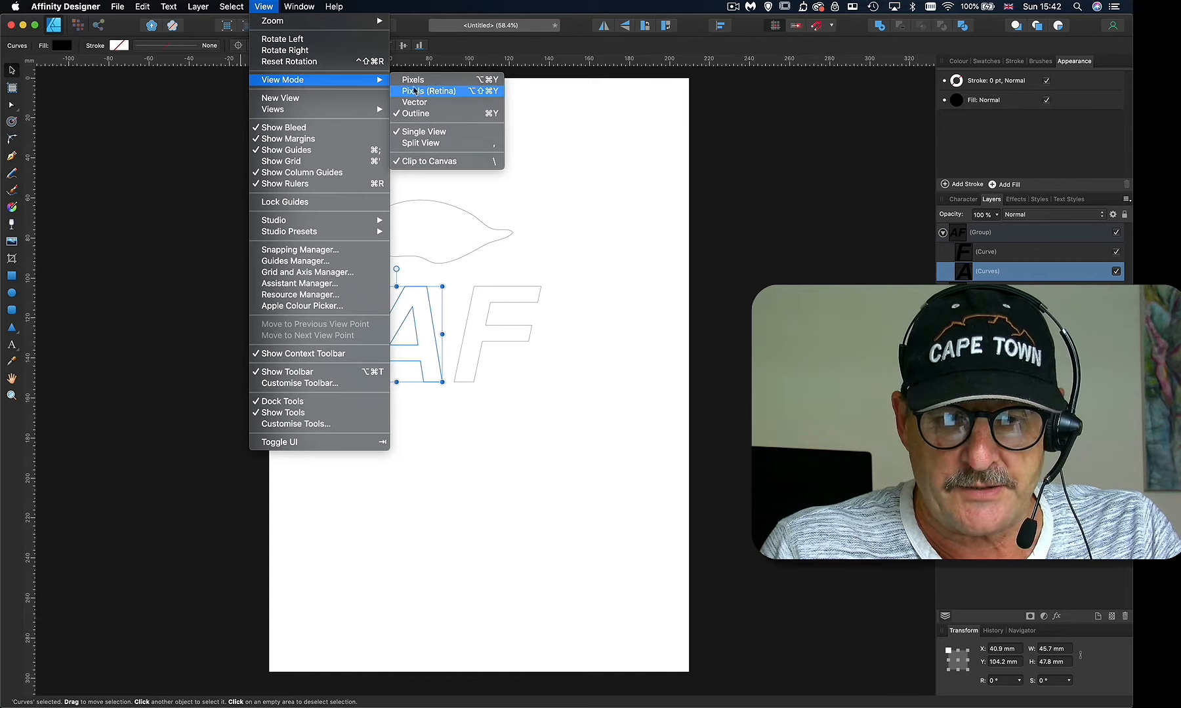
click(414, 79)
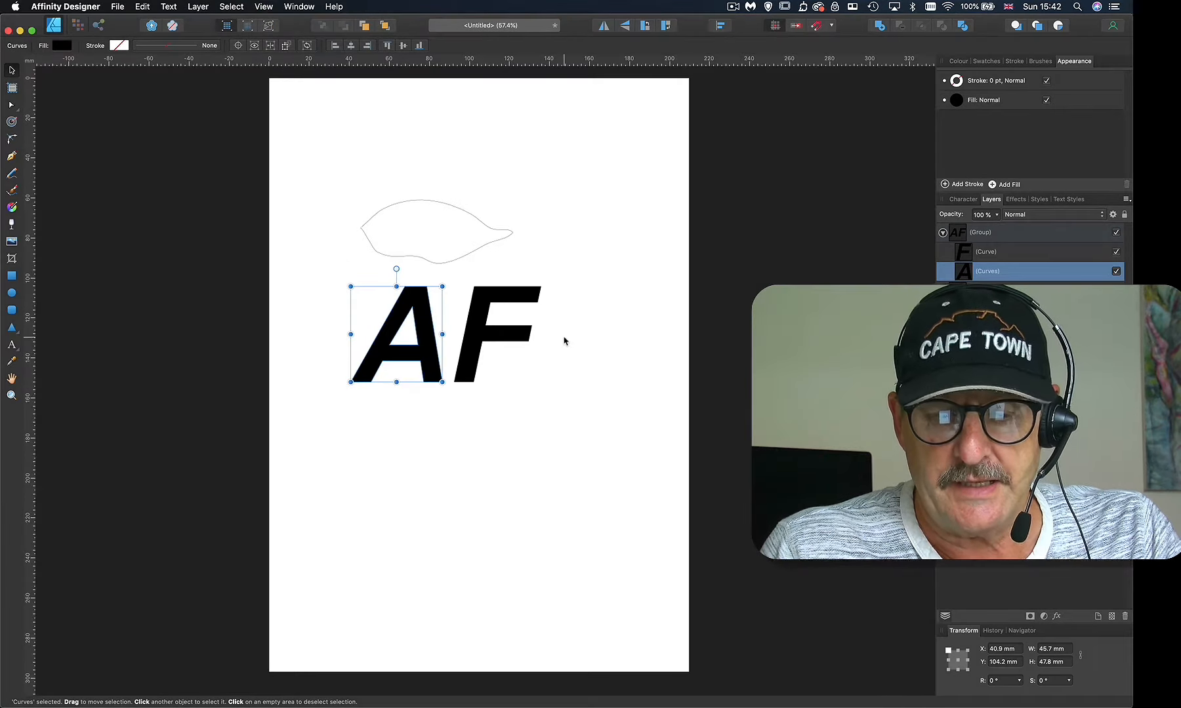
click(561, 337)
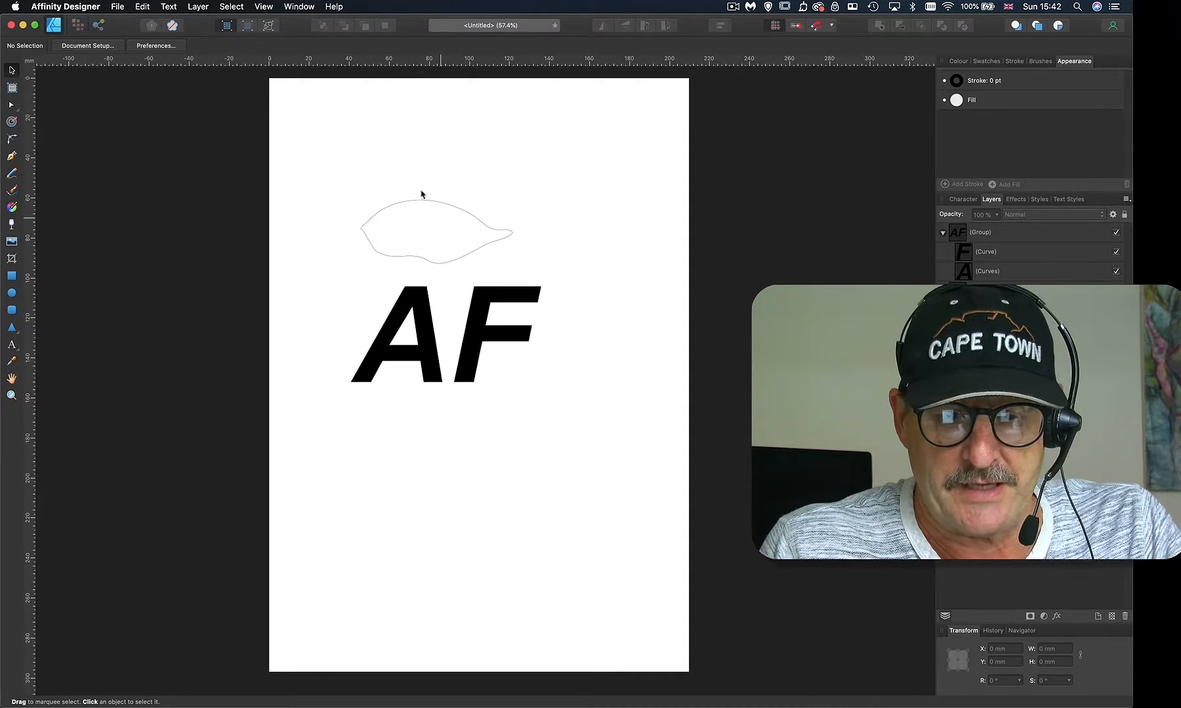
Step: Select the outline and the AF group and export the whole document as an EPS named "Yest export" in the C4D lesson 2 elements folder
drag(318, 153, 593, 457)
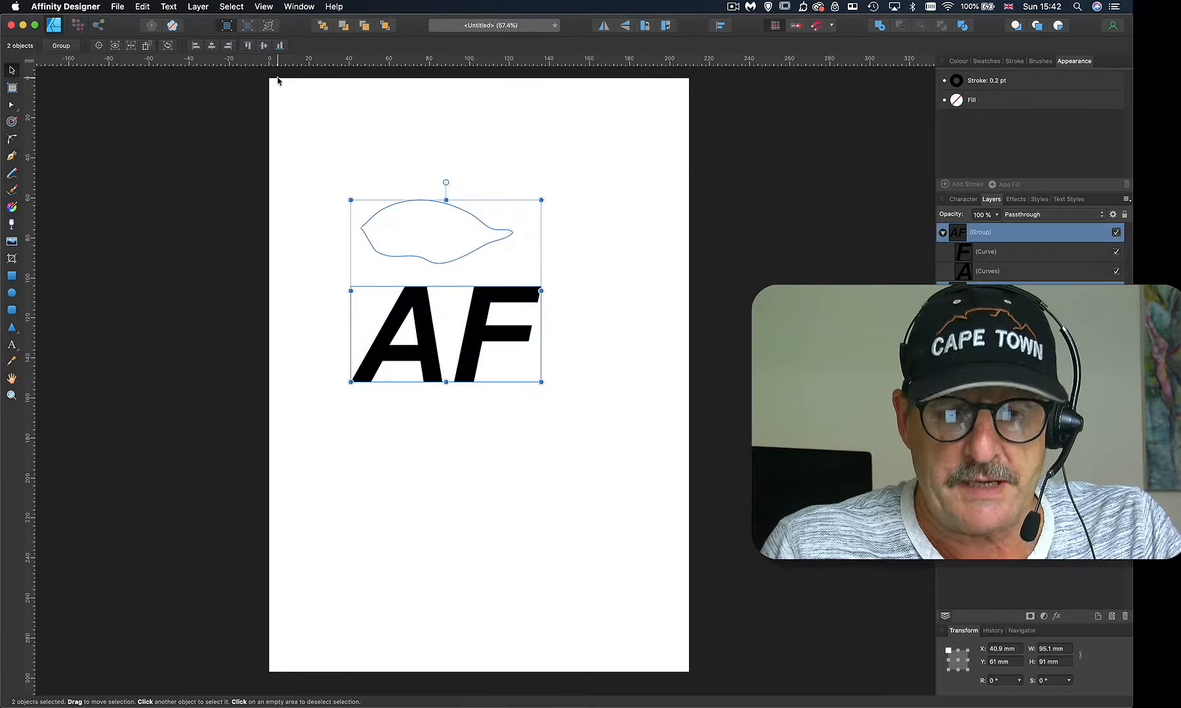
click(118, 7)
click(134, 191)
click(635, 158)
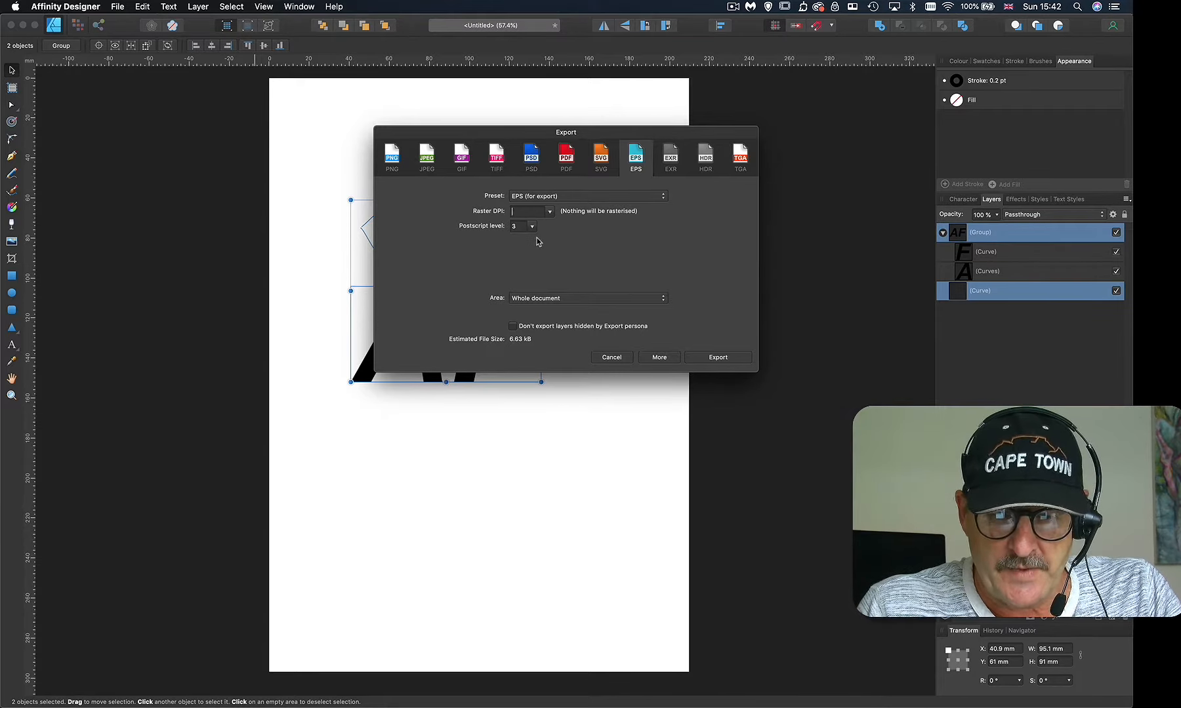
click(719, 358)
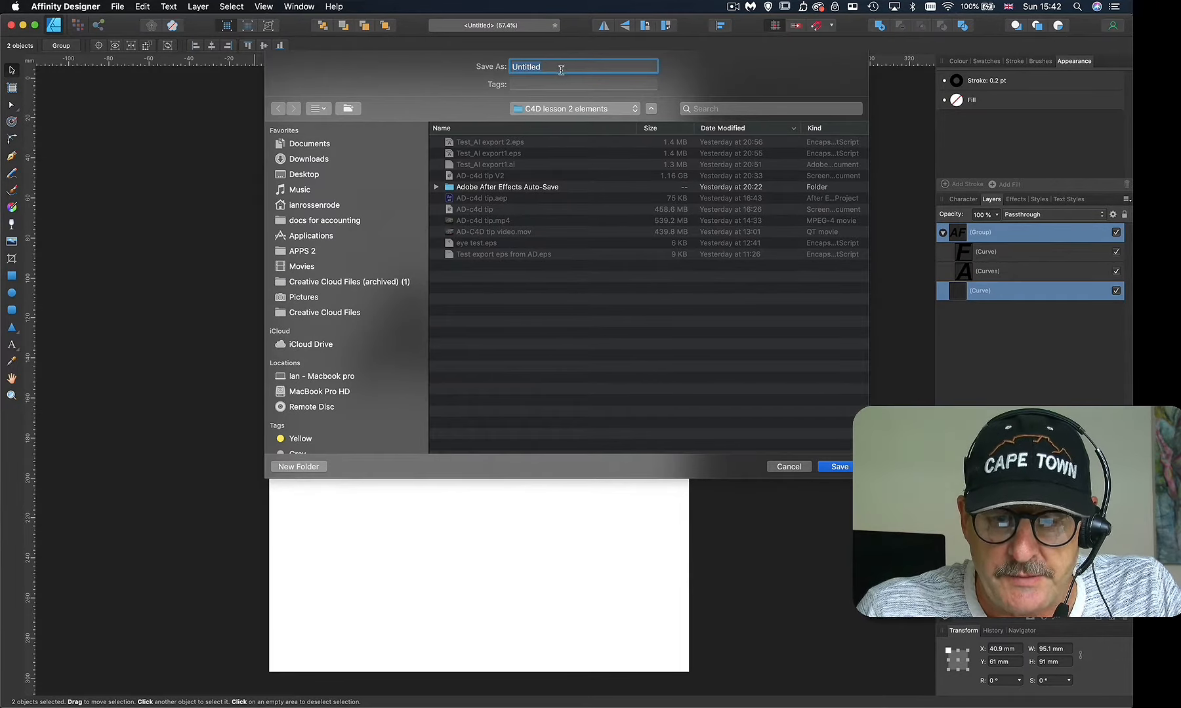
text(Yest export)
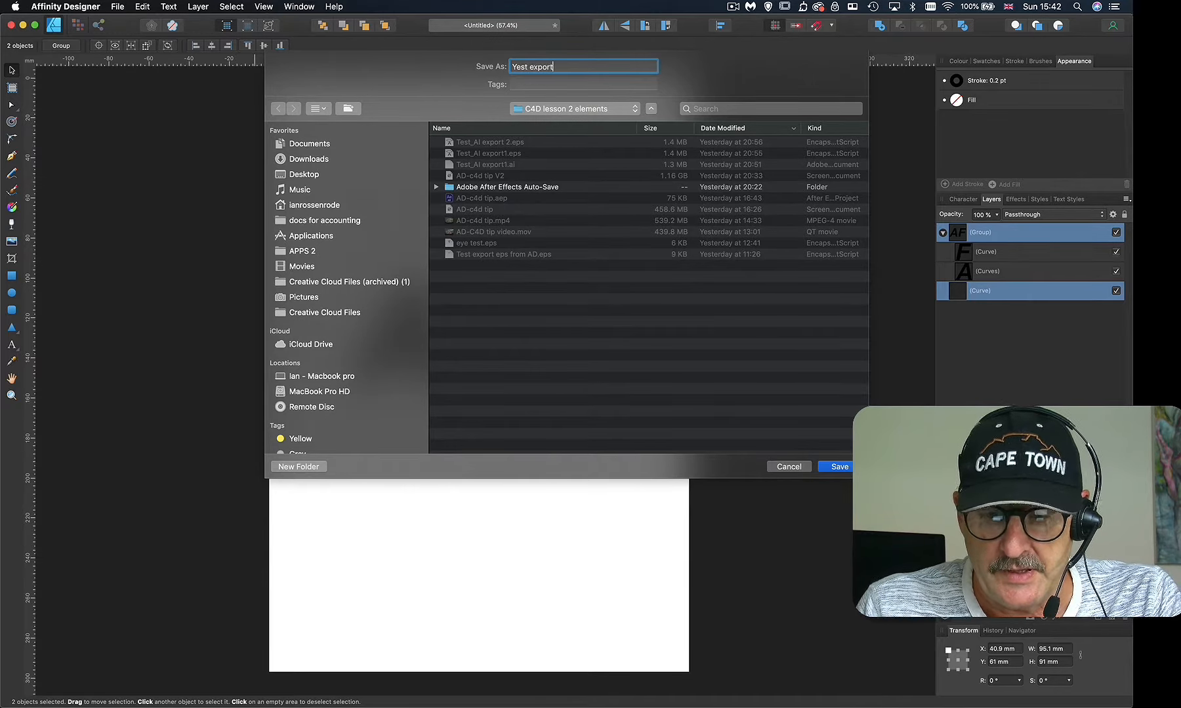
click(838, 467)
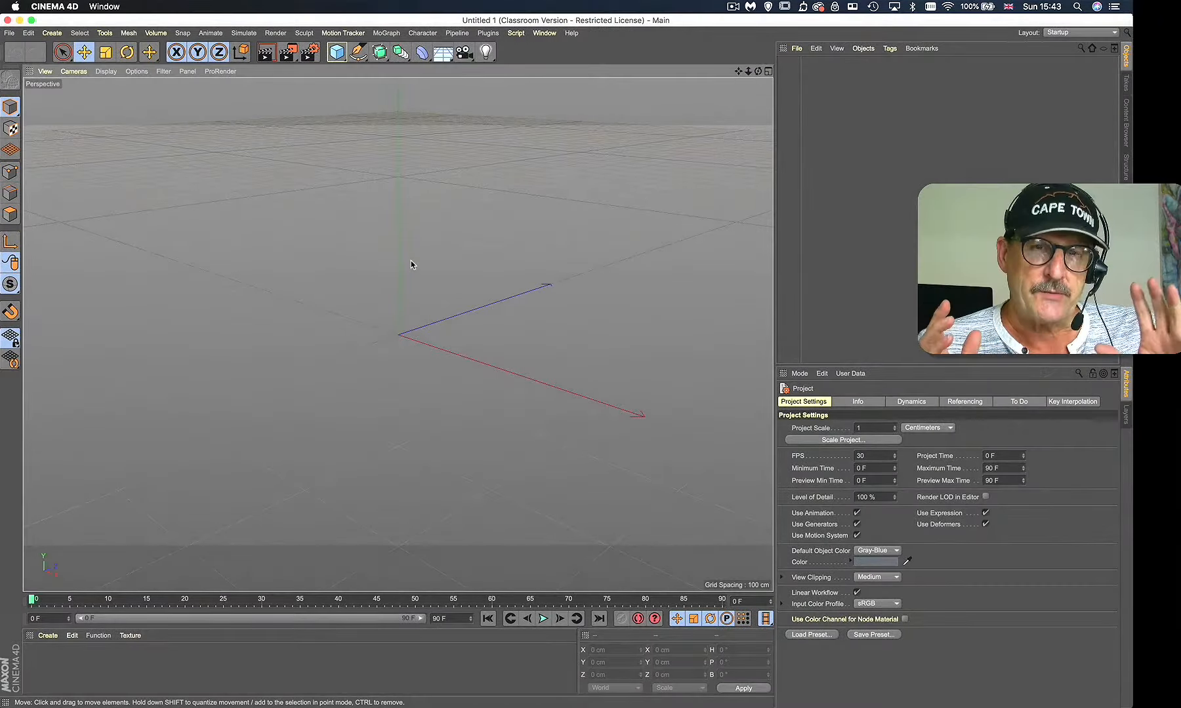
Step: In Cinema 4D, show all four views and merge Yest export.eps into the project, accepting the Adobe Illustrator import options
click(768, 71)
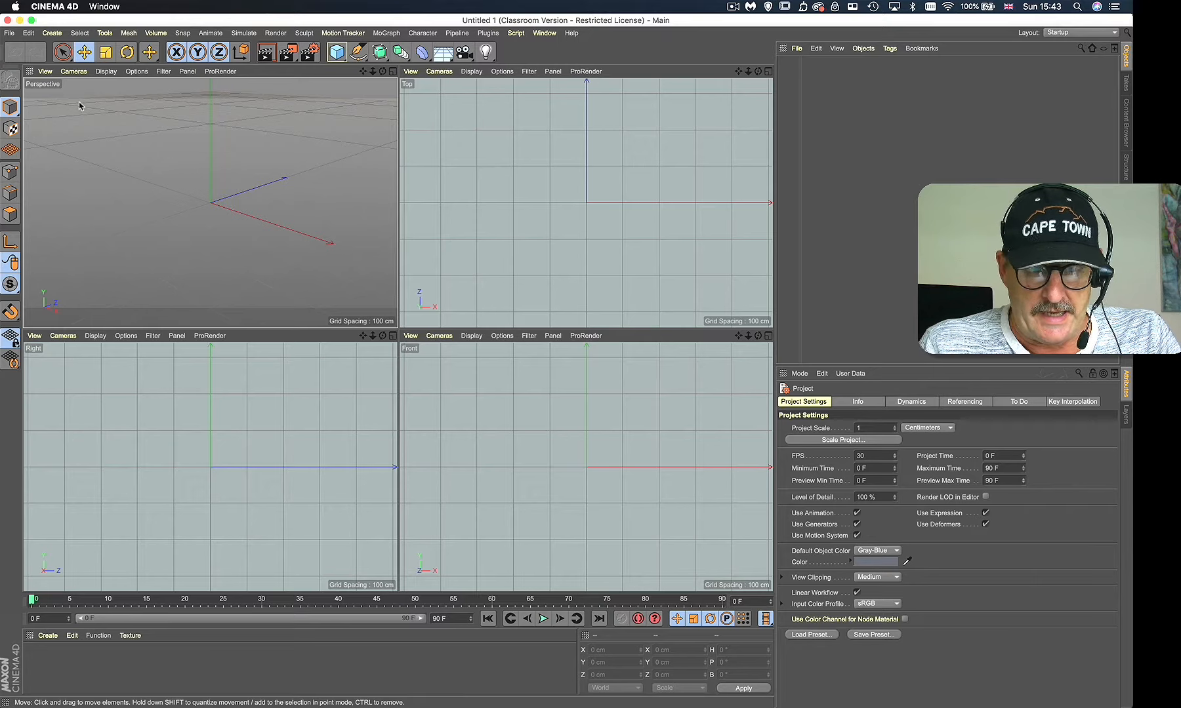
click(9, 33)
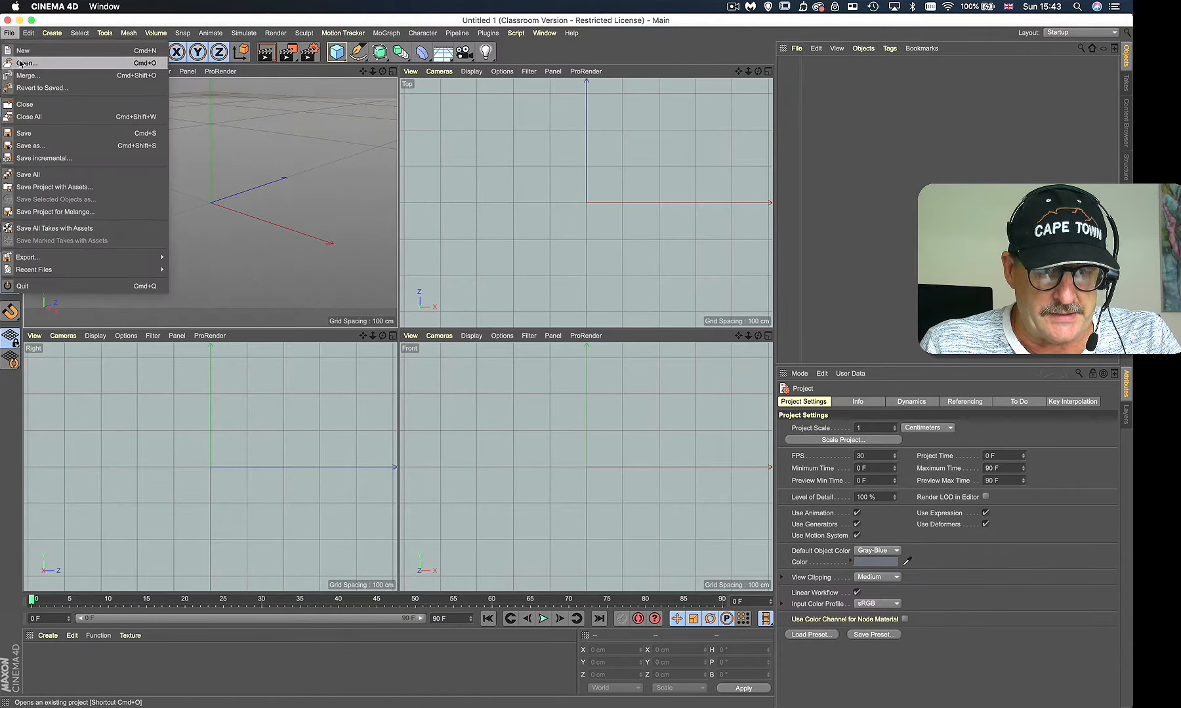
click(28, 76)
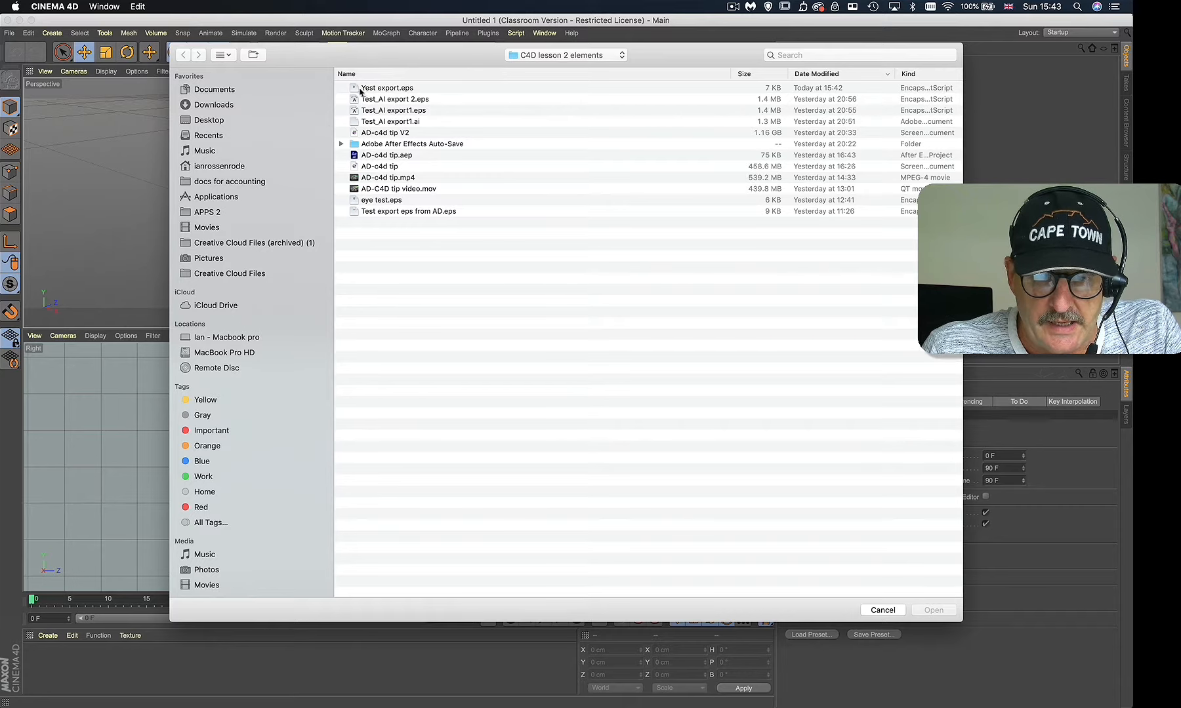
click(355, 89)
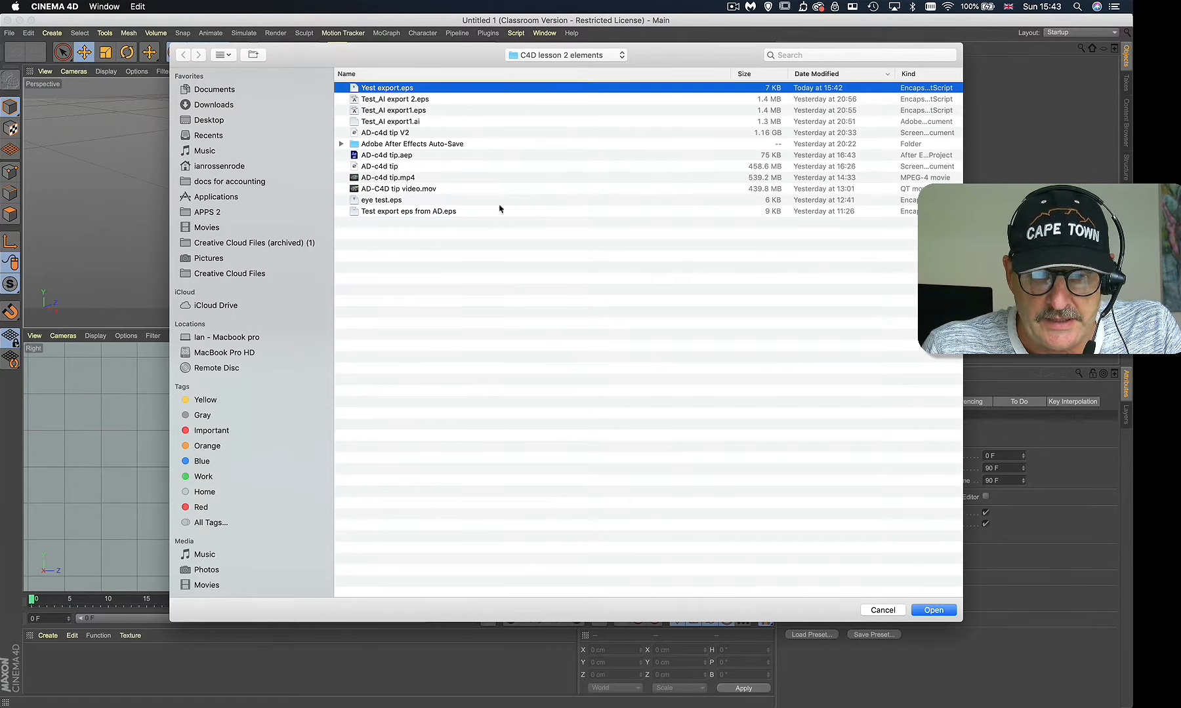
click(934, 611)
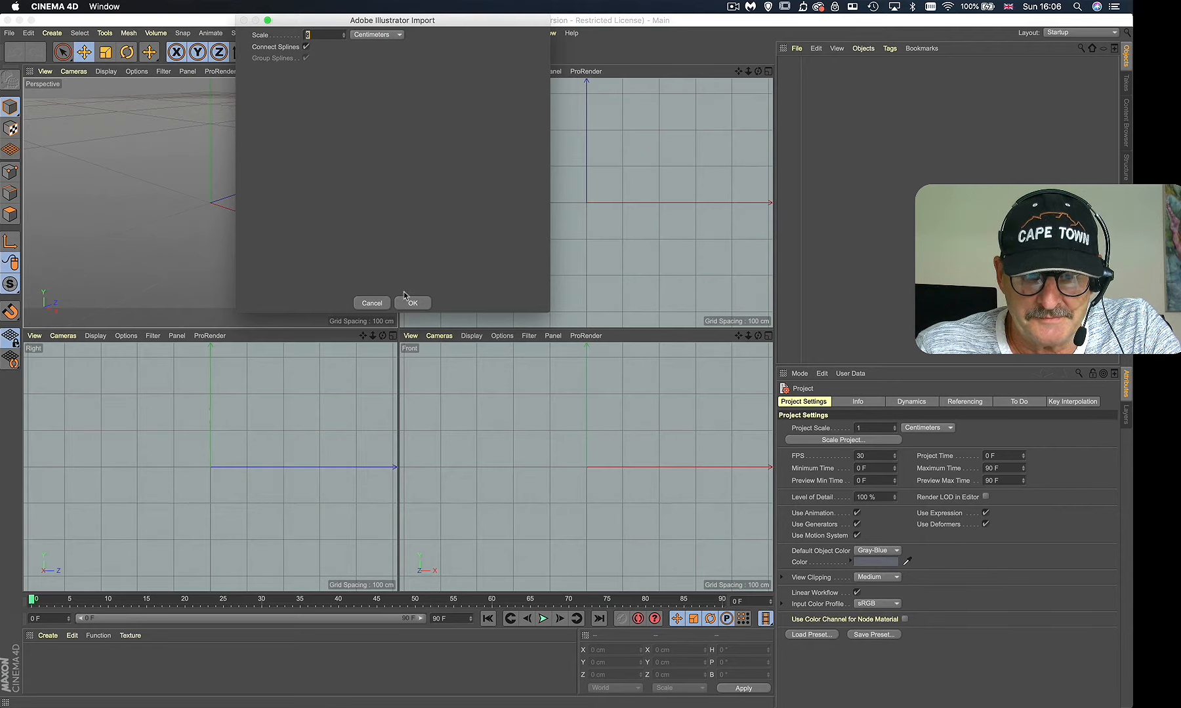
click(407, 300)
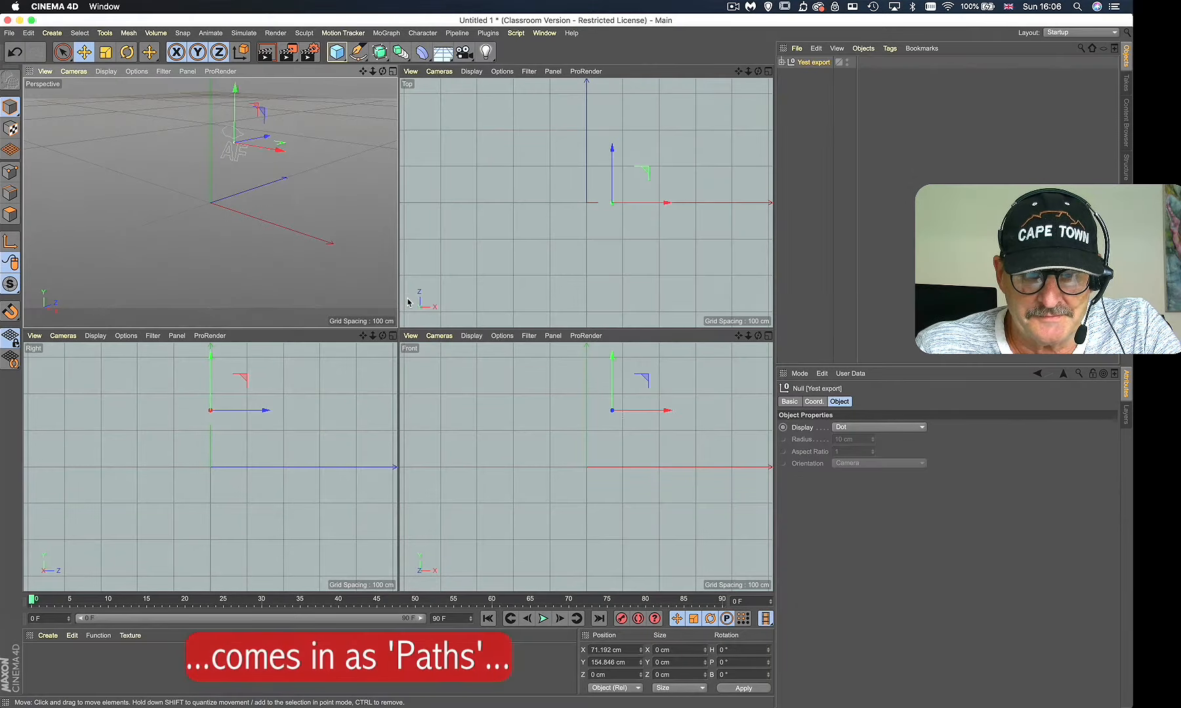
Step: Lower the imported Yest export null along the Y axis to about 82 cm
drag(236, 97, 237, 130)
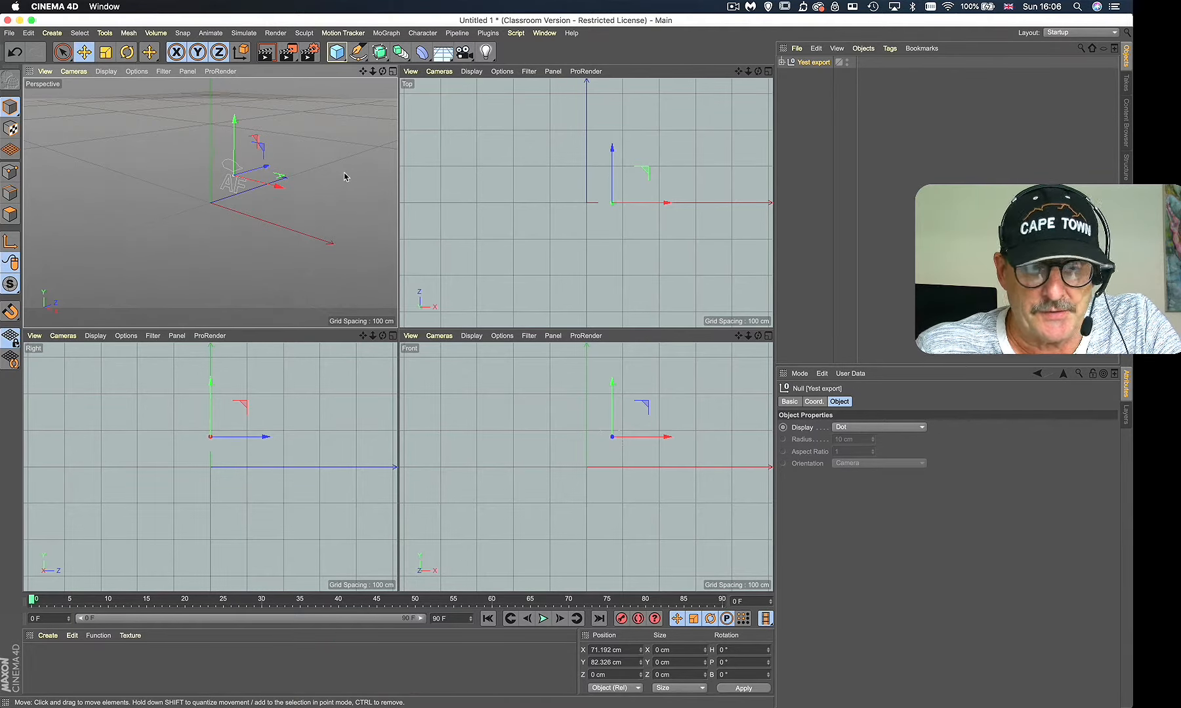
Step: View the import in the enlarged perspective view and in all four views, and expand the Yest export null to inspect its splines
click(392, 72)
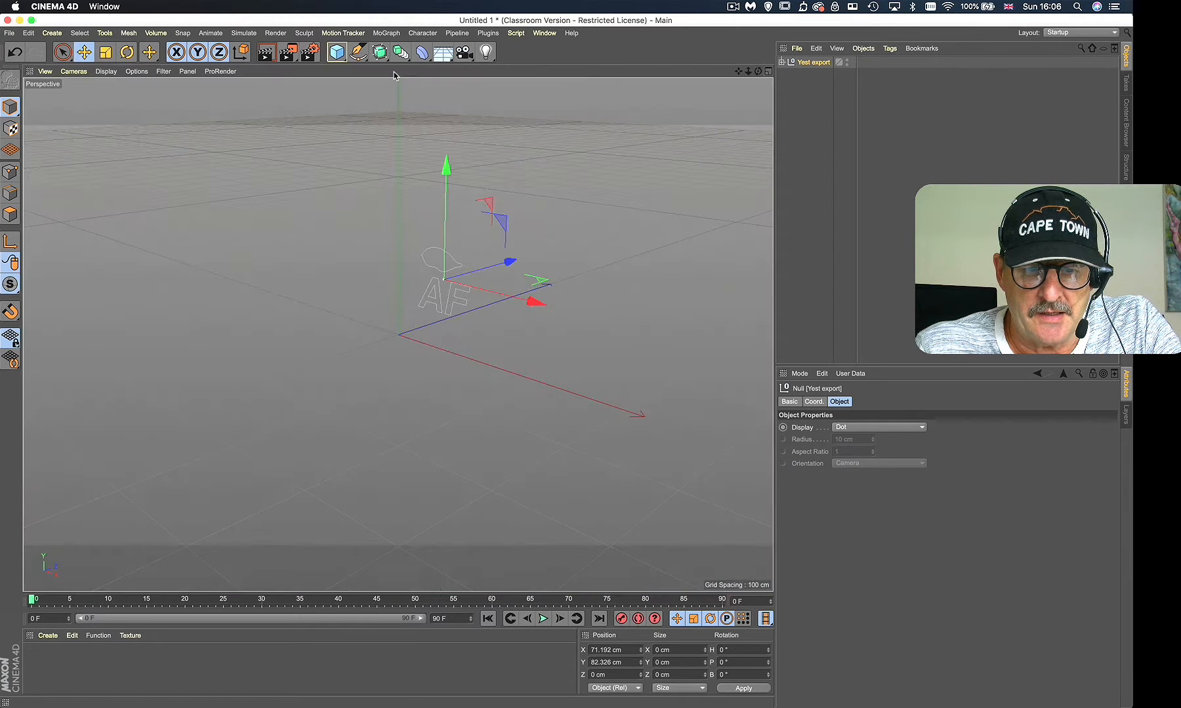
click(768, 70)
click(567, 196)
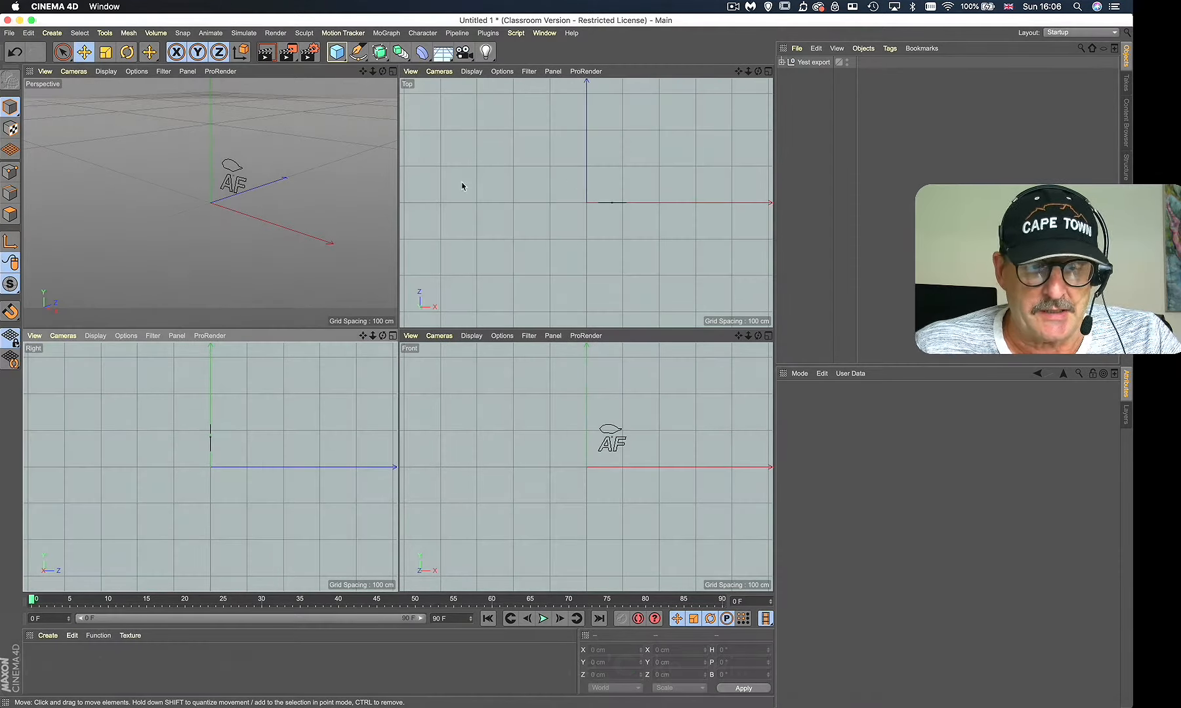
click(789, 61)
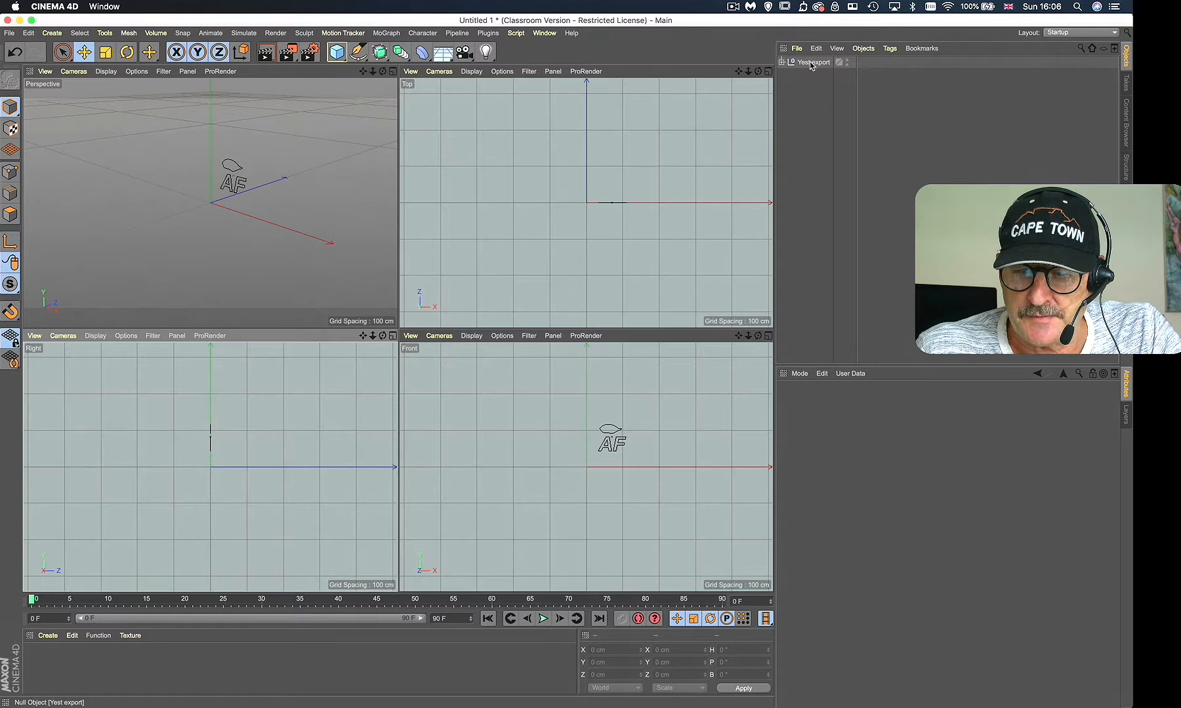
click(781, 62)
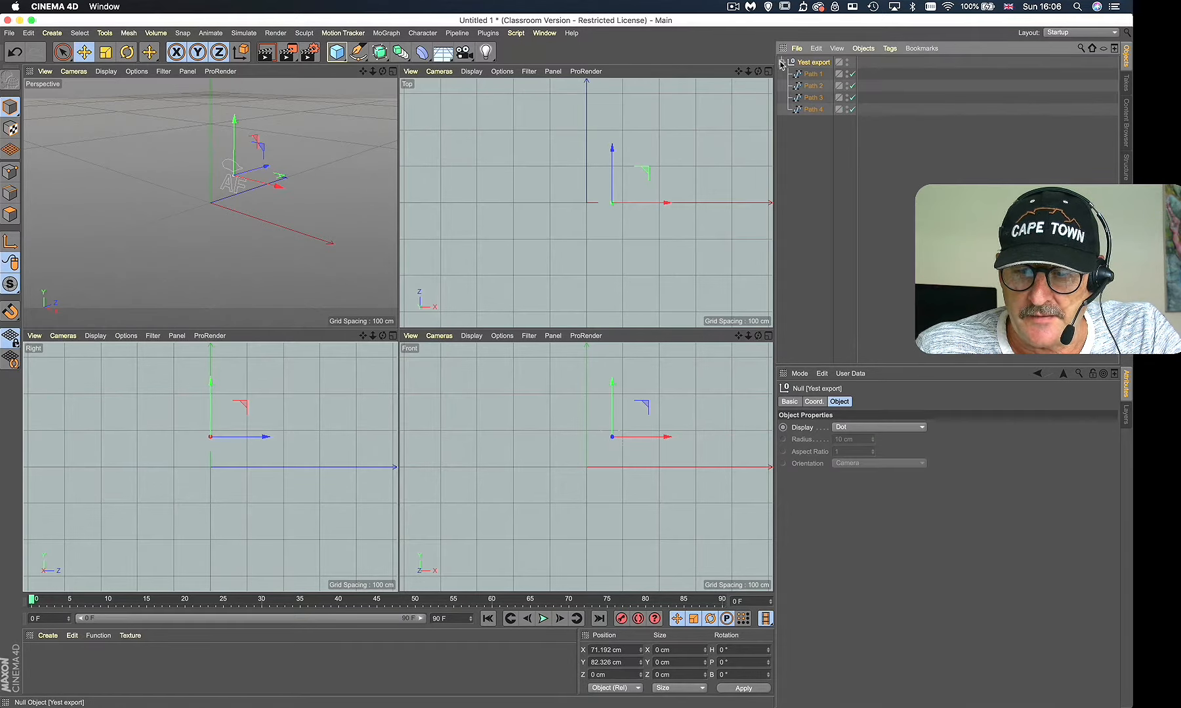
click(813, 109)
click(816, 98)
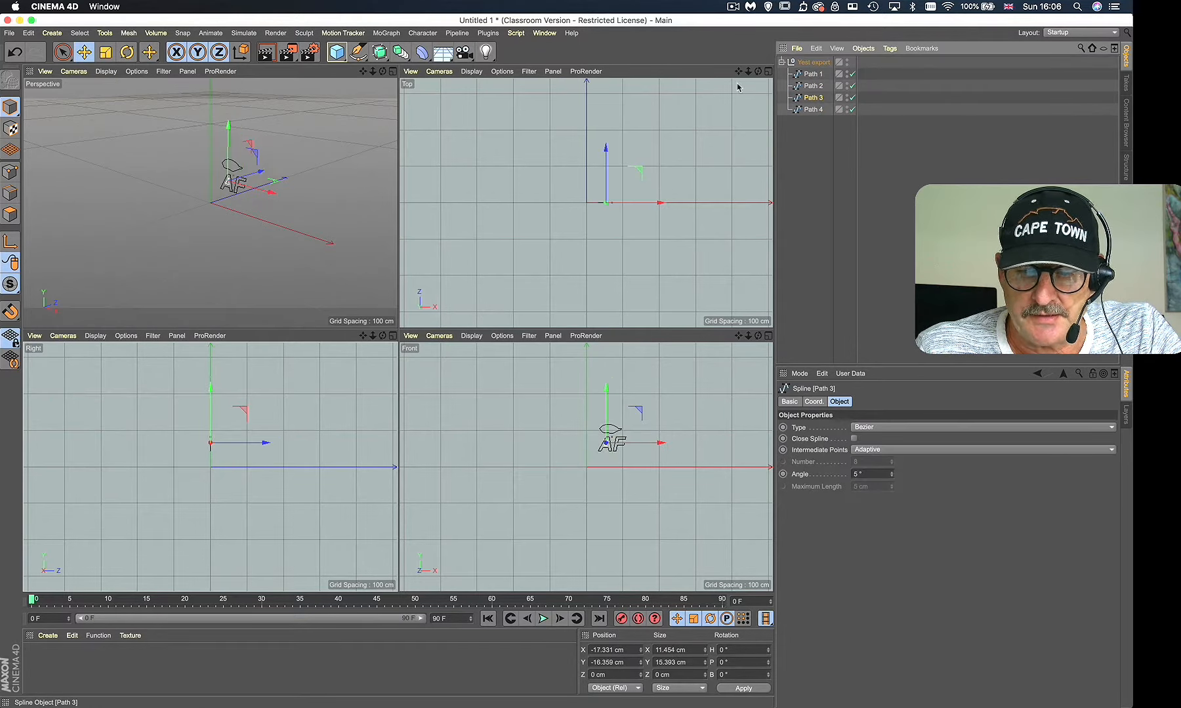
Step: Examine the imported splines up close from the front in the enlarged perspective view, checking which letter shape Path 4 is
click(393, 72)
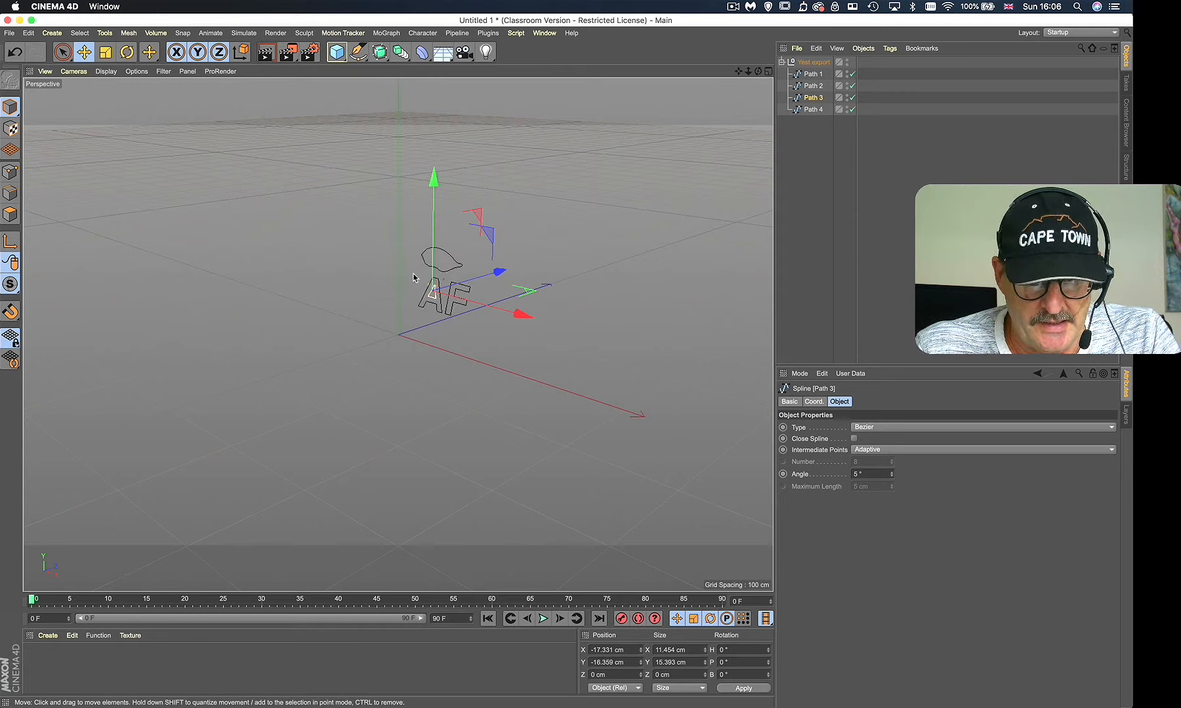
alt+right_drag(419, 283, 475, 278)
alt+middle_drag(475, 278, 431, 302)
alt+drag(429, 301, 527, 312)
click(812, 109)
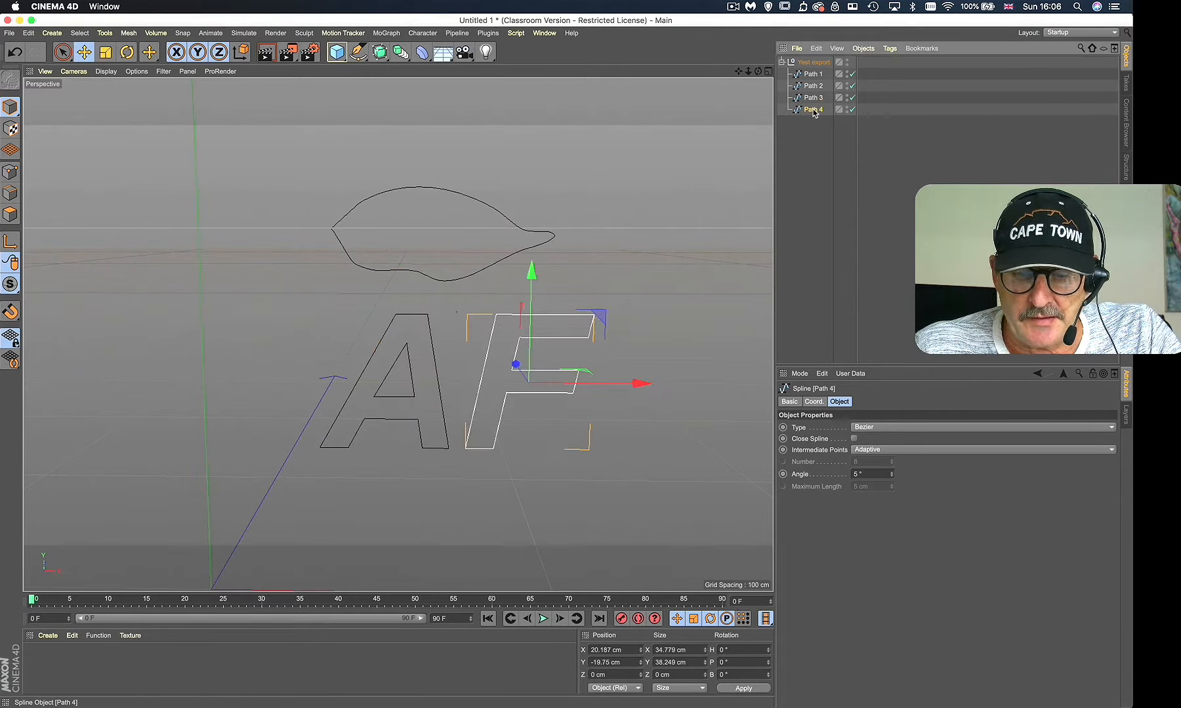
Step: In point mode, select the upper point near the tip of Path 1 and reshape the curve with its tangent handles
click(814, 74)
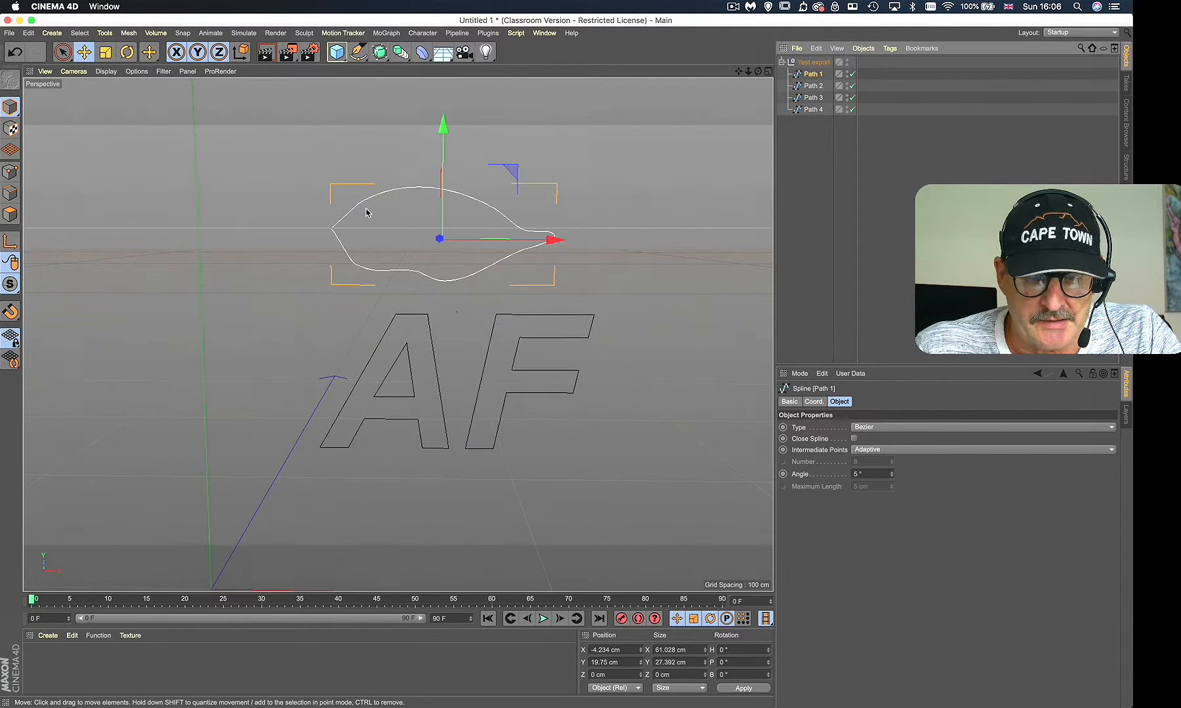
click(10, 172)
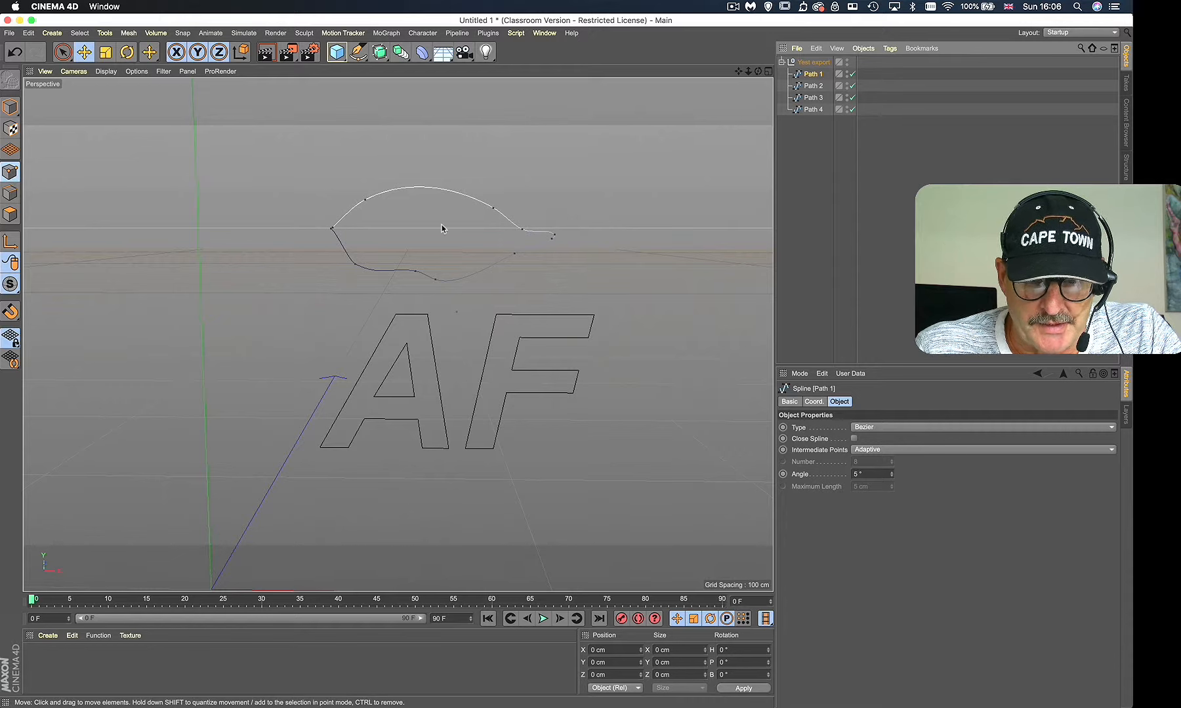
click(494, 208)
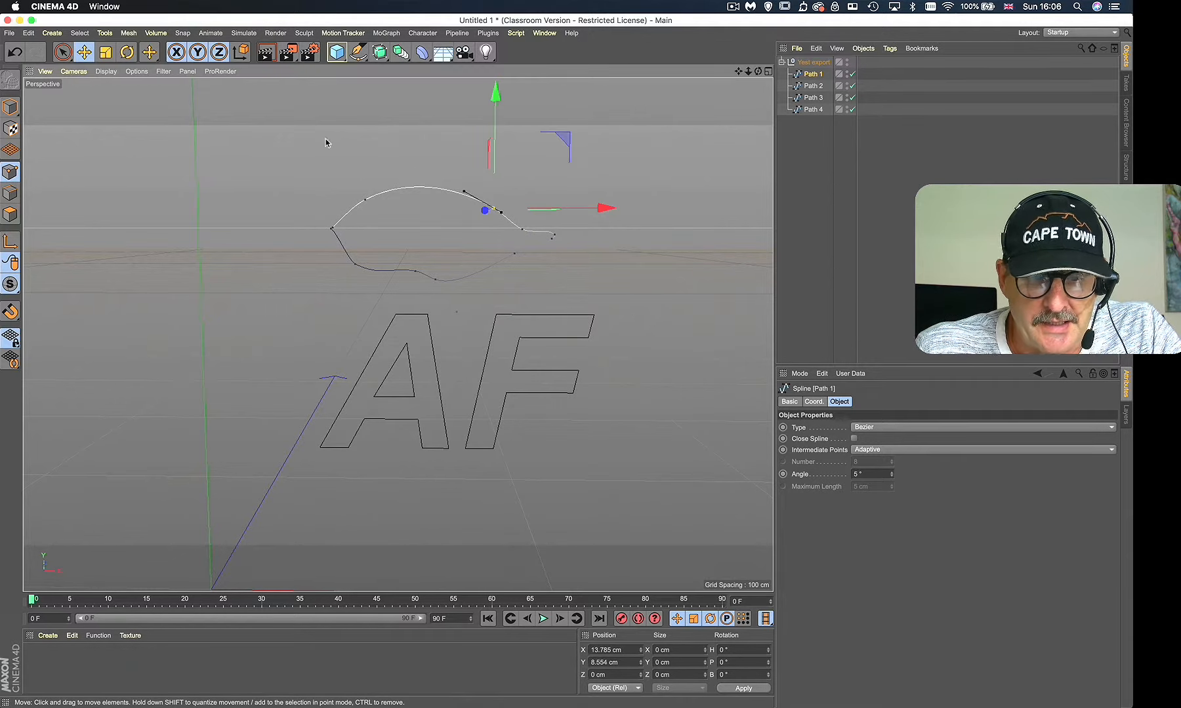
click(220, 52)
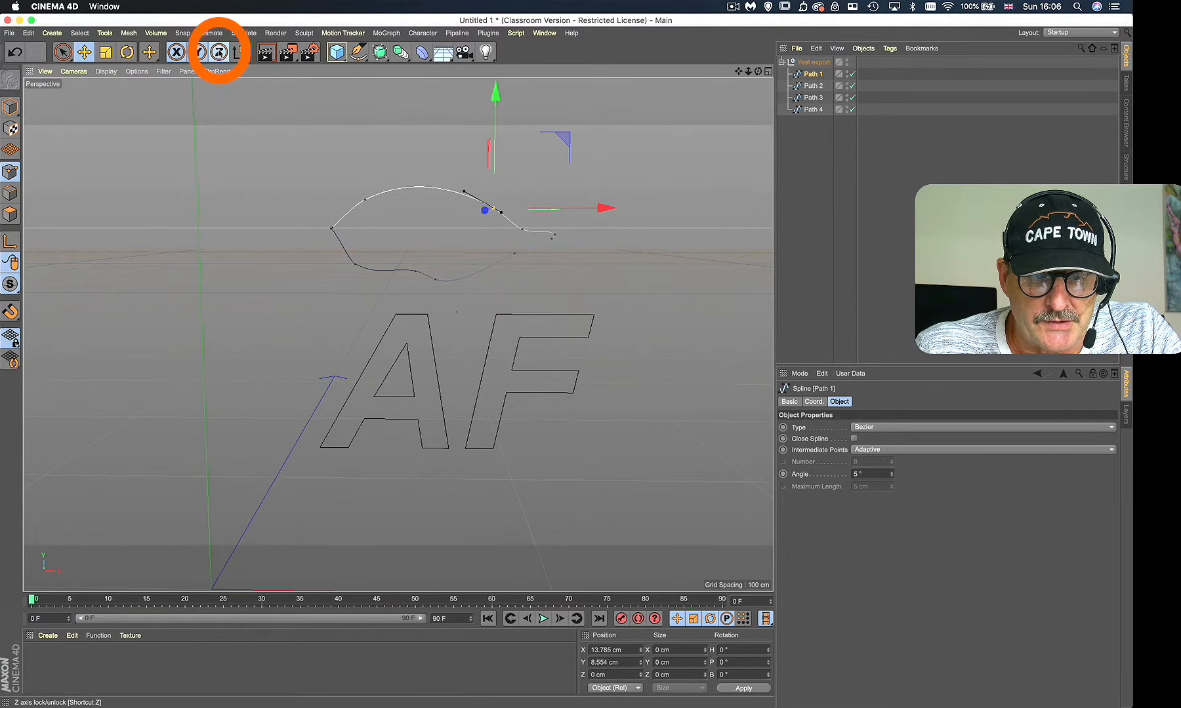
mouse_move(465, 192)
mouse_down()
mouse_move(466, 208)
mouse_move(469, 193)
mouse_up()
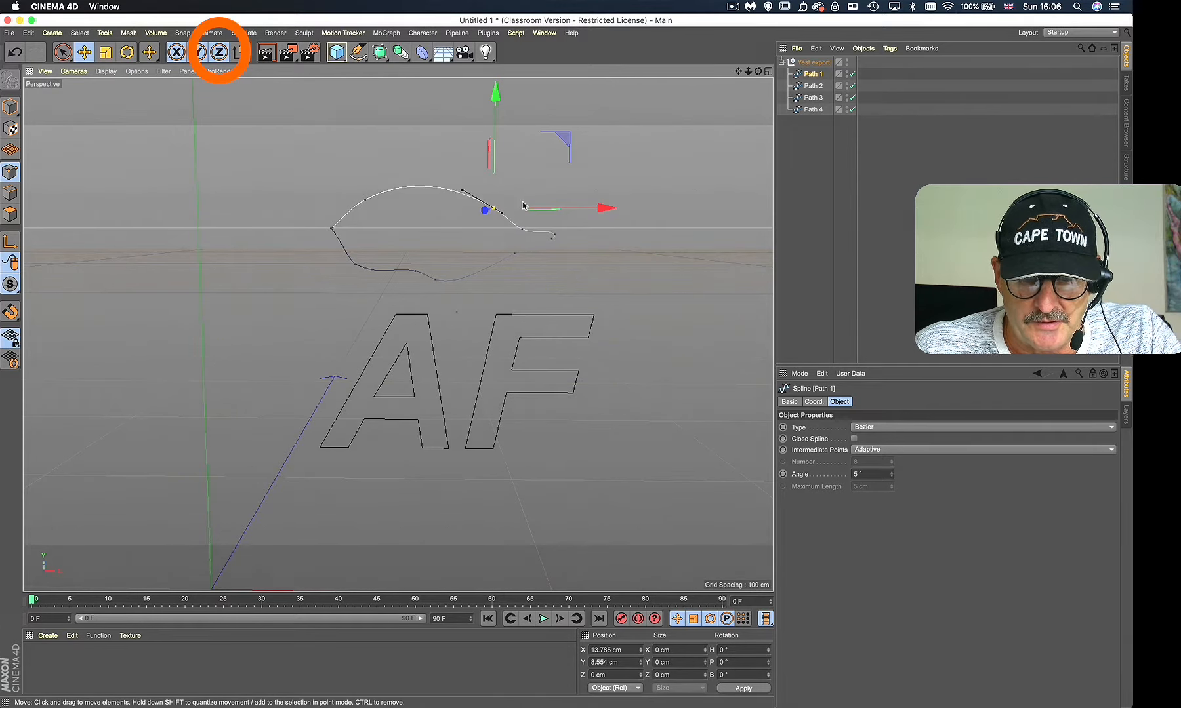
mouse_move(502, 213)
mouse_down()
mouse_move(518, 222)
mouse_move(503, 217)
mouse_move(513, 207)
mouse_up()
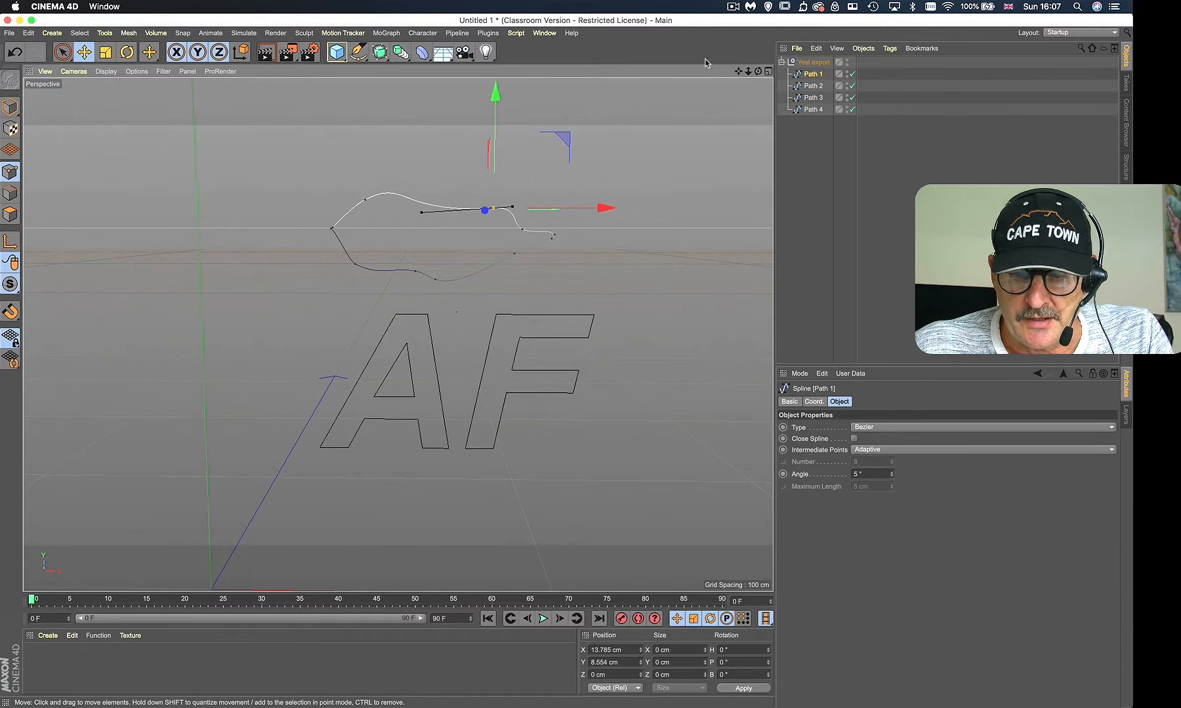
Step: Inspect the tangent in the top view, try shifting its handle along Z, and undo the last two handle changes
click(767, 72)
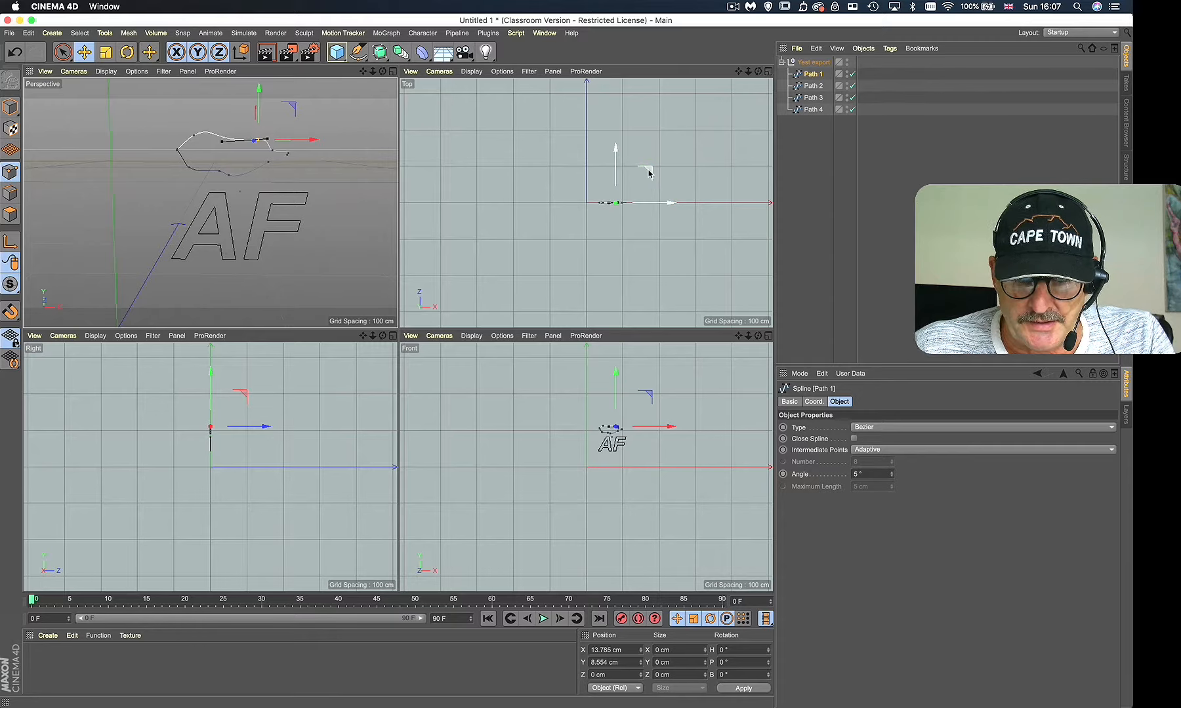
scroll(598, 210, up, 10)
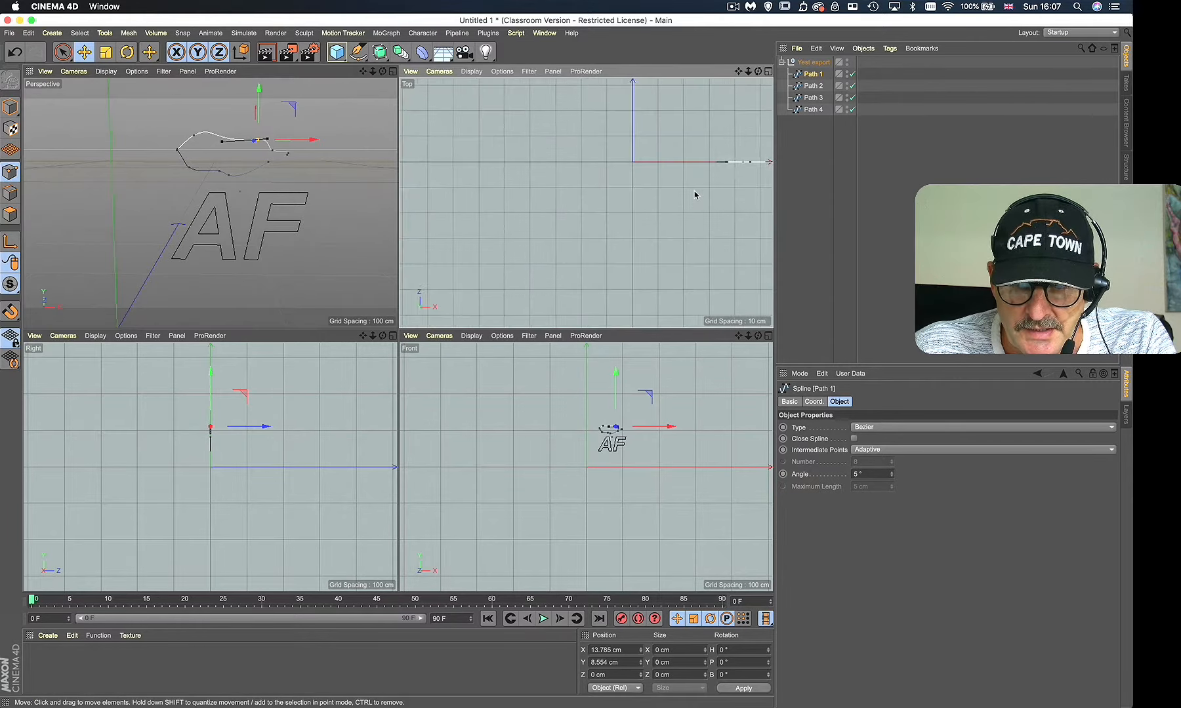
scroll(646, 194, up, 3)
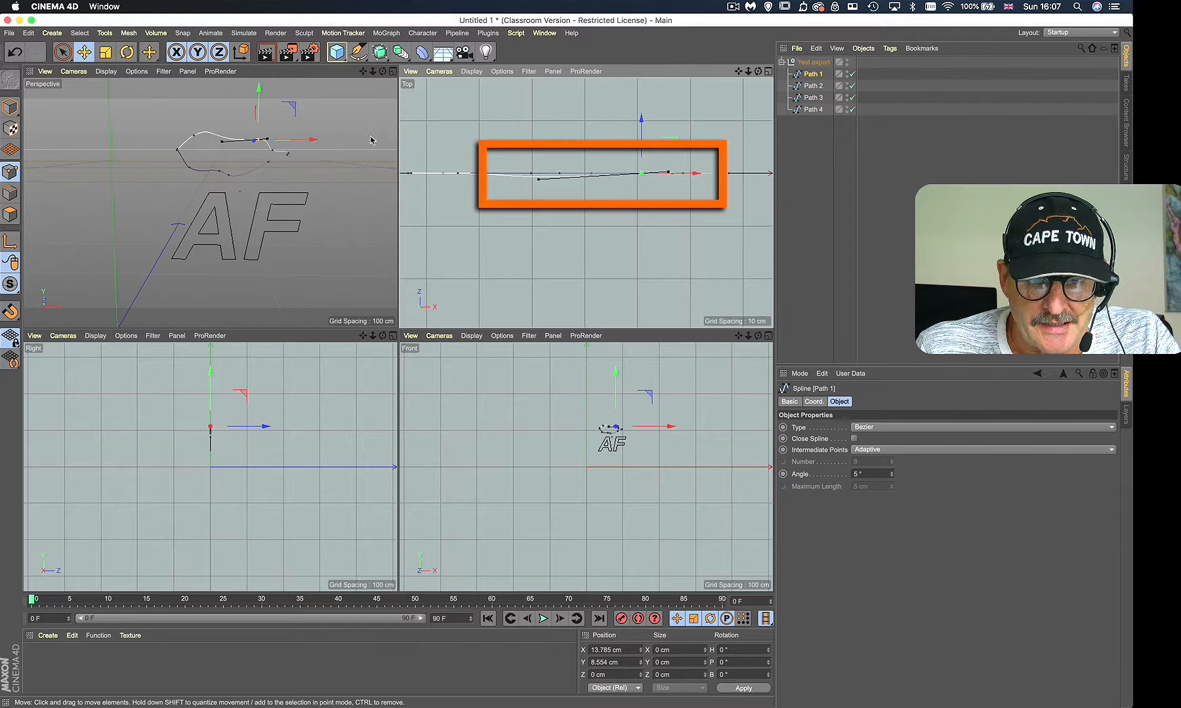
mouse_move(539, 181)
mouse_down()
mouse_move(540, 204)
mouse_move(541, 141)
mouse_move(541, 188)
mouse_up()
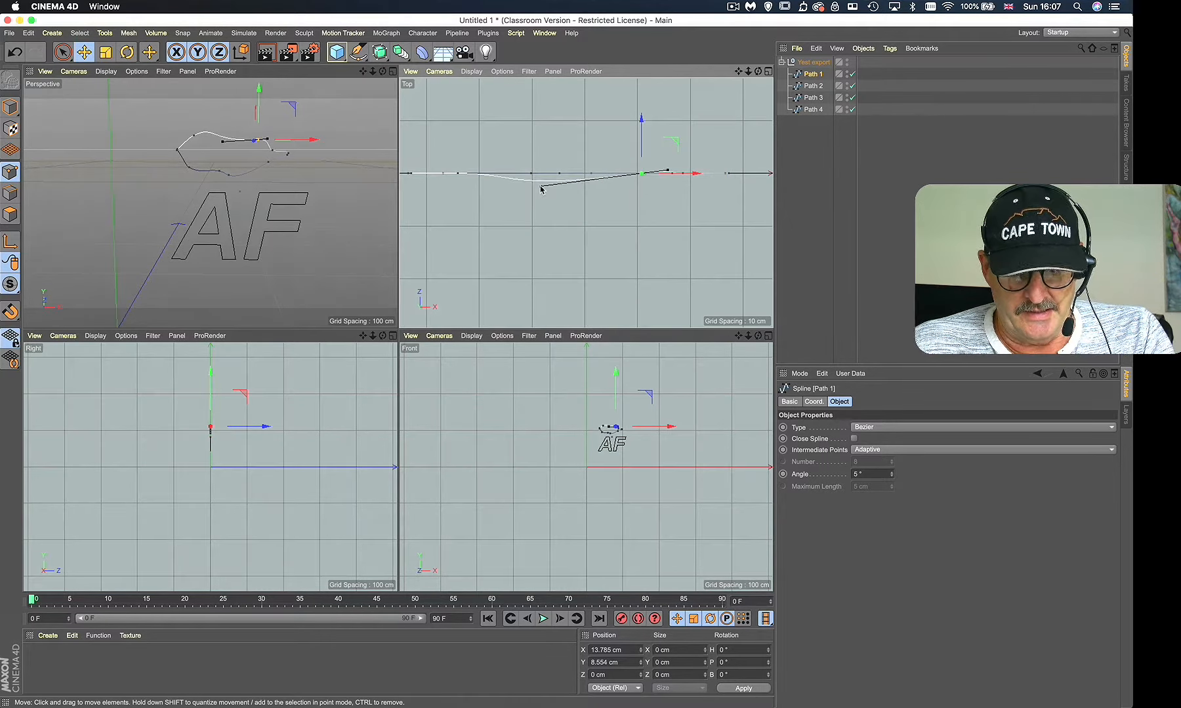
key(super+z)
key(super+z)
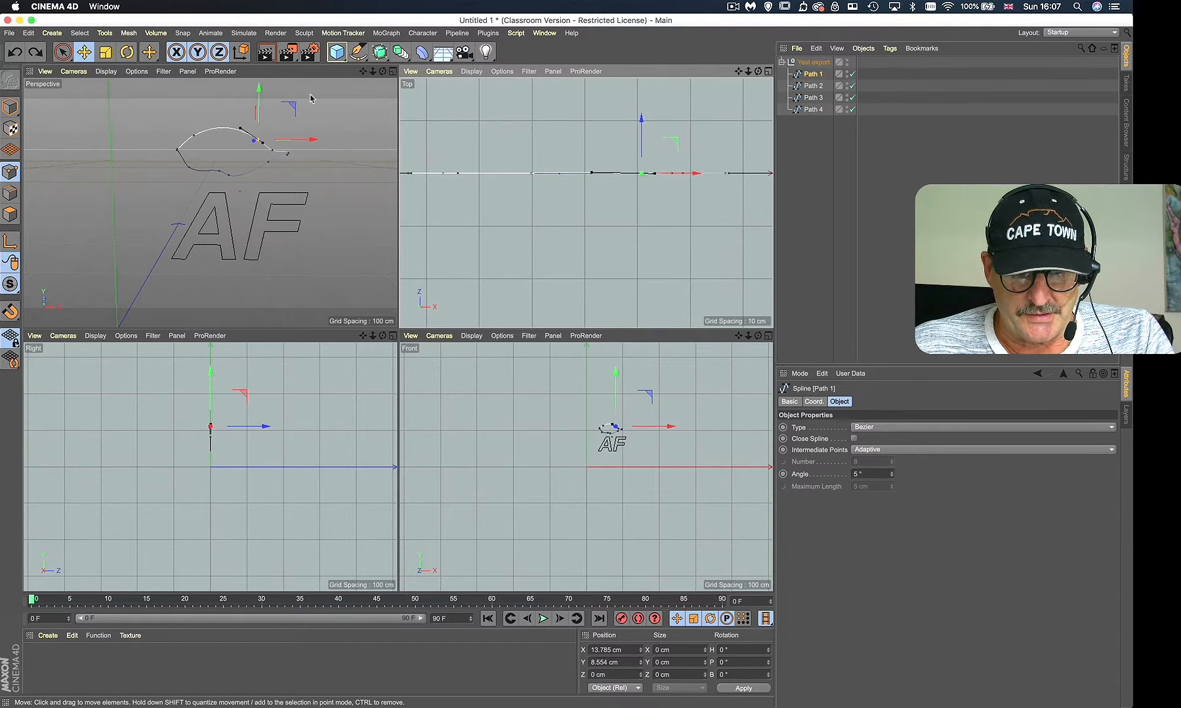
Step: Lock the Z axis and delete the point on Path 1's lower edge just left of its lowest point
click(218, 53)
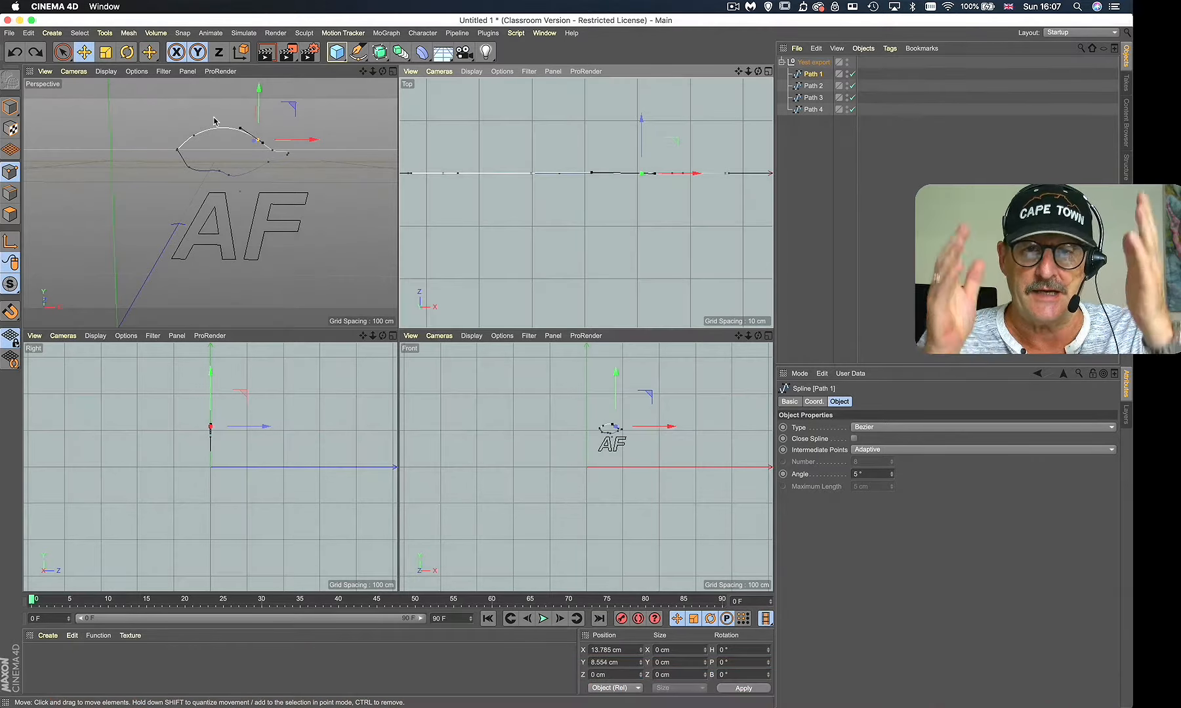
click(393, 71)
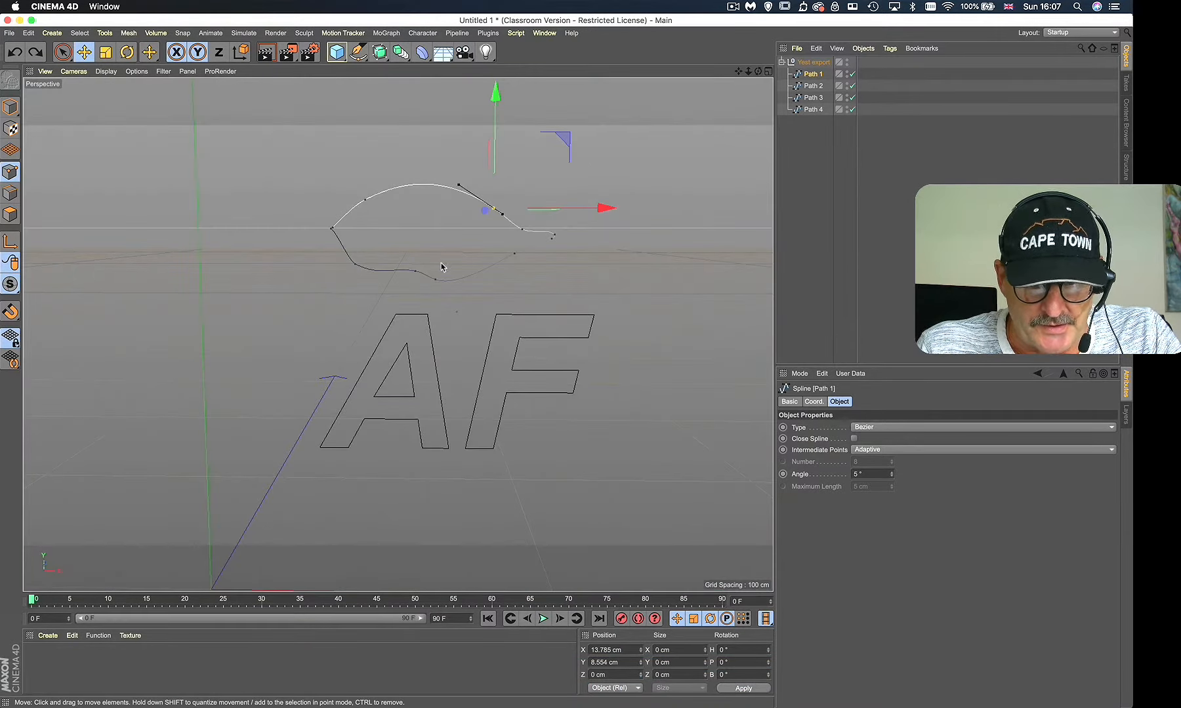
mouse_move(415, 275)
mouse_down()
mouse_move(398, 272)
mouse_move(417, 268)
mouse_up()
click(416, 269)
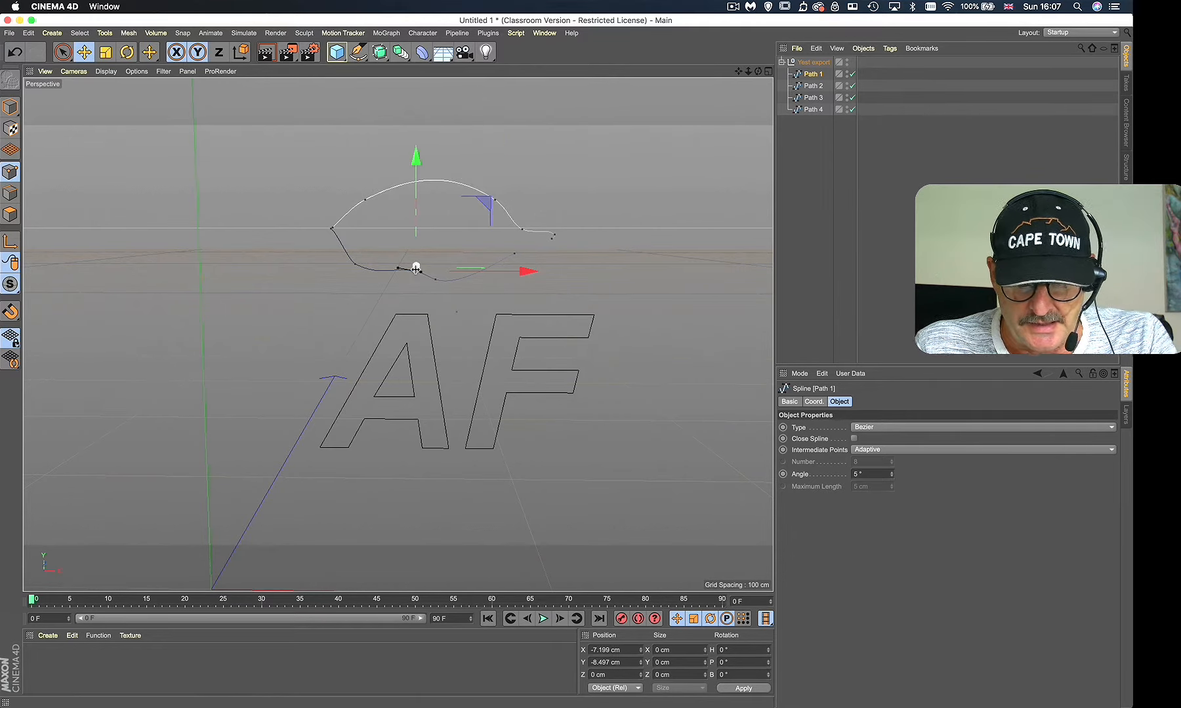
click(416, 274)
click(433, 281)
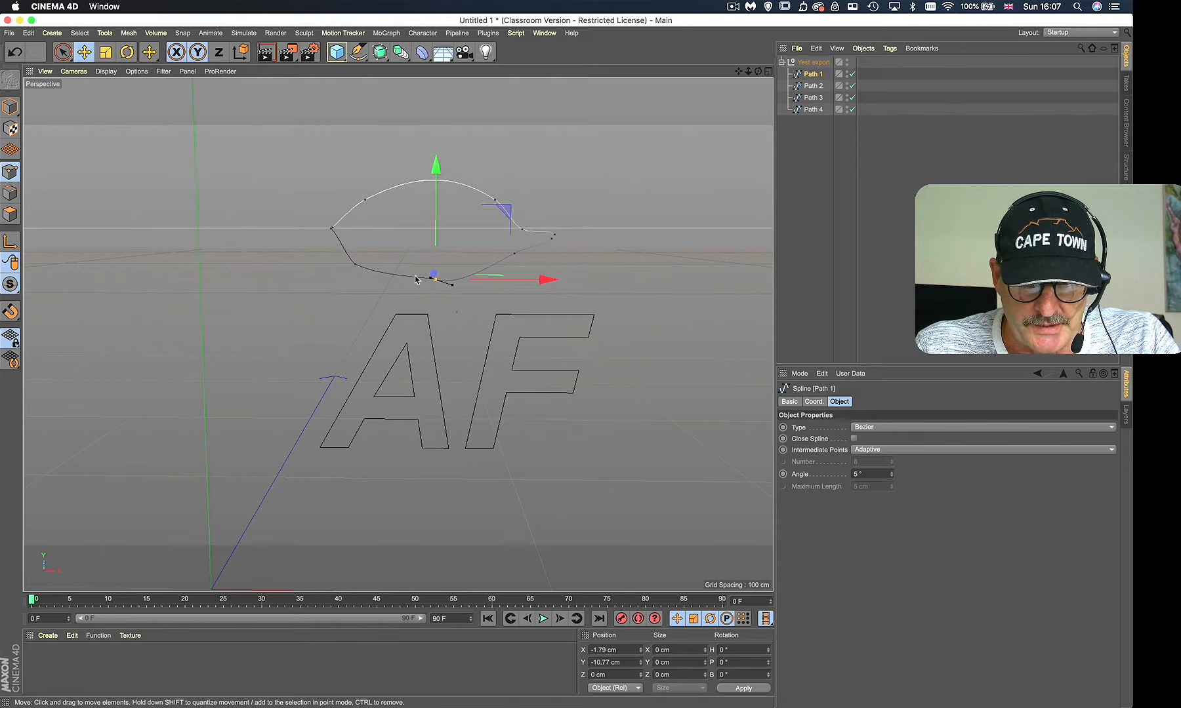
Step: Smooth Path 1's underside by lengthening the lowest point's tangent handles, one side independently, and raise the lower-left point to about Y -4.3 cm
drag(451, 285, 403, 275)
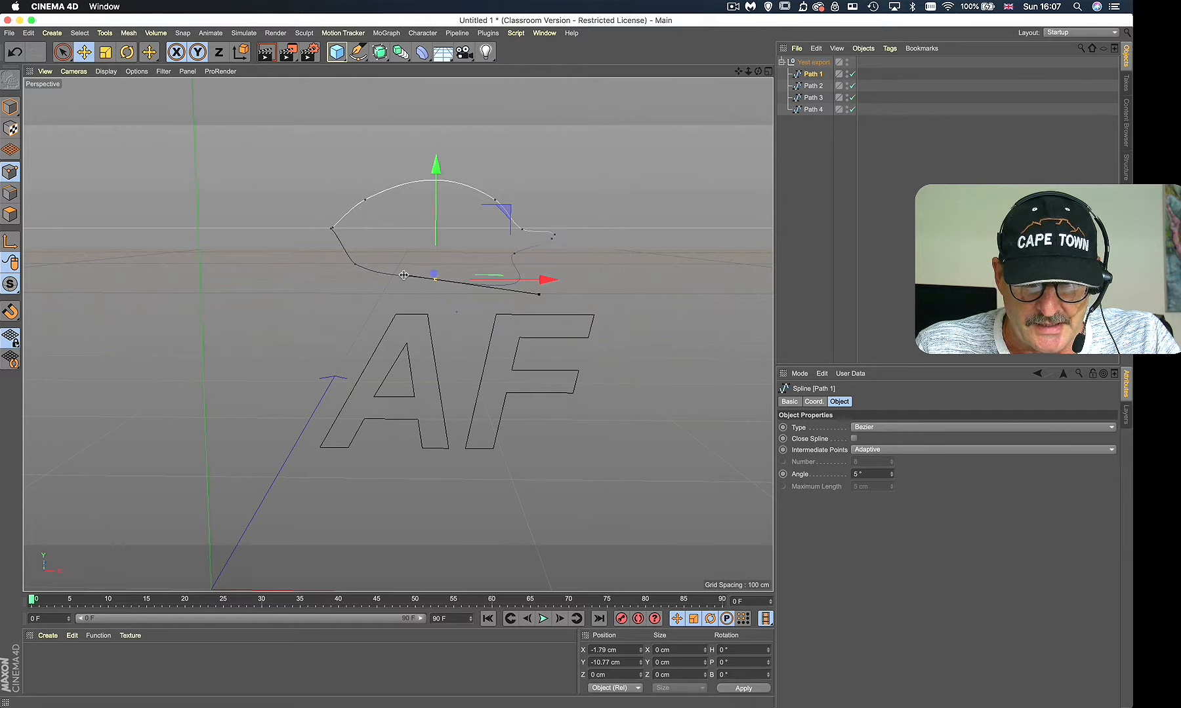
key(super+z)
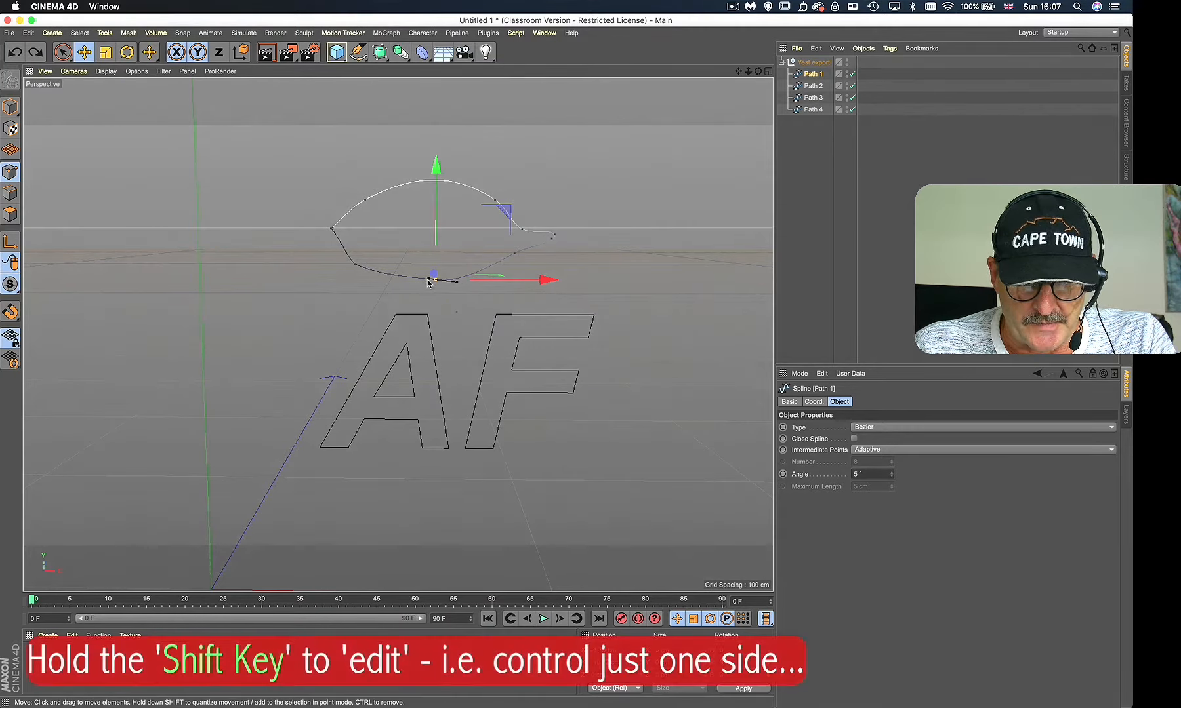
shift+drag(428, 280, 406, 278)
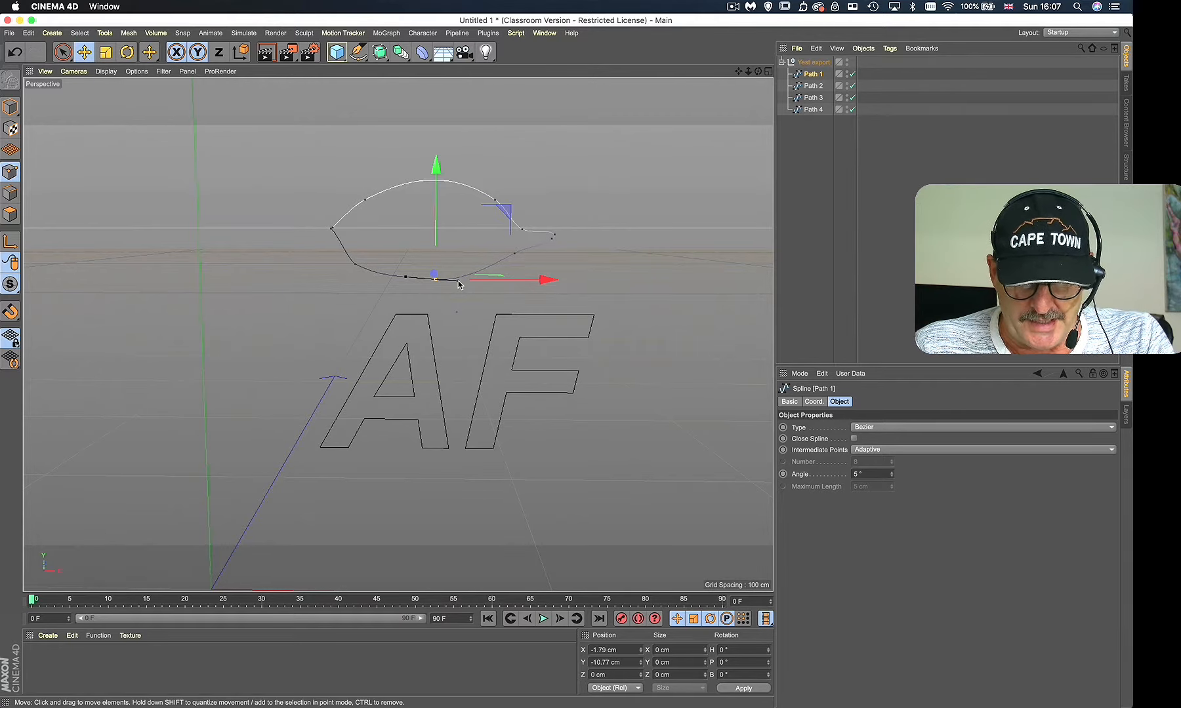
drag(458, 282, 460, 281)
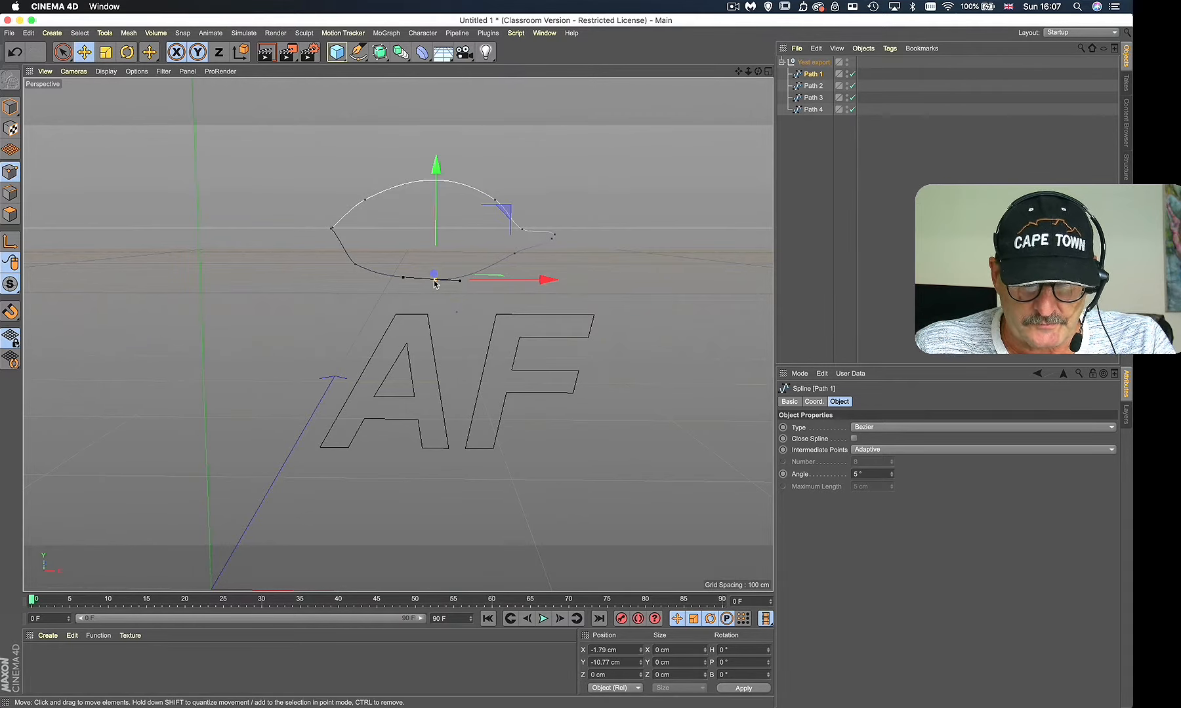
click(355, 266)
drag(355, 156, 356, 147)
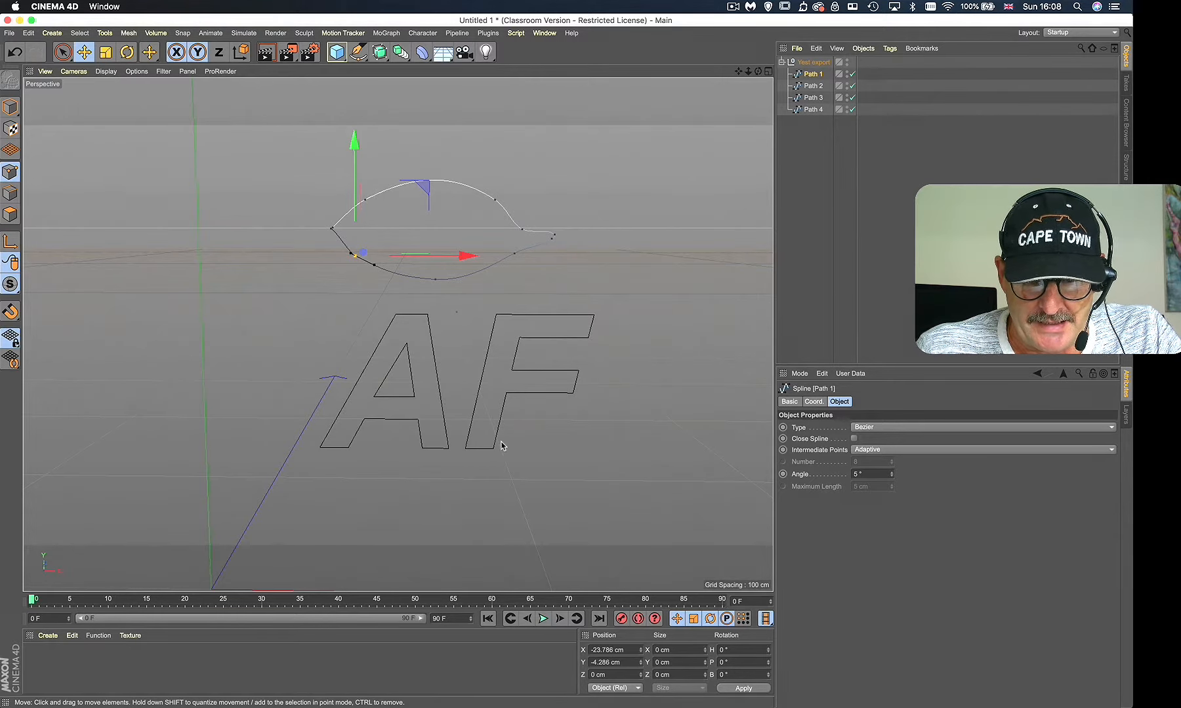
Step: Add an Extrude generator and make Path 2, the outer outline of the A, its child
click(813, 86)
click(813, 98)
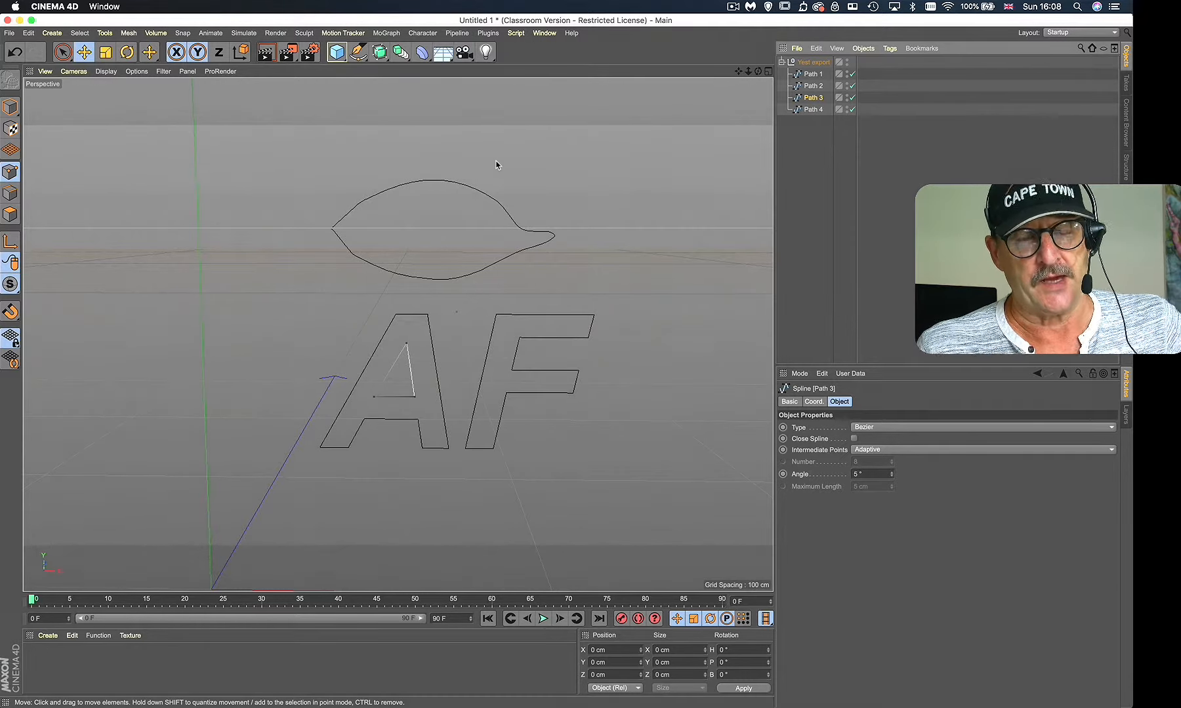
click(379, 53)
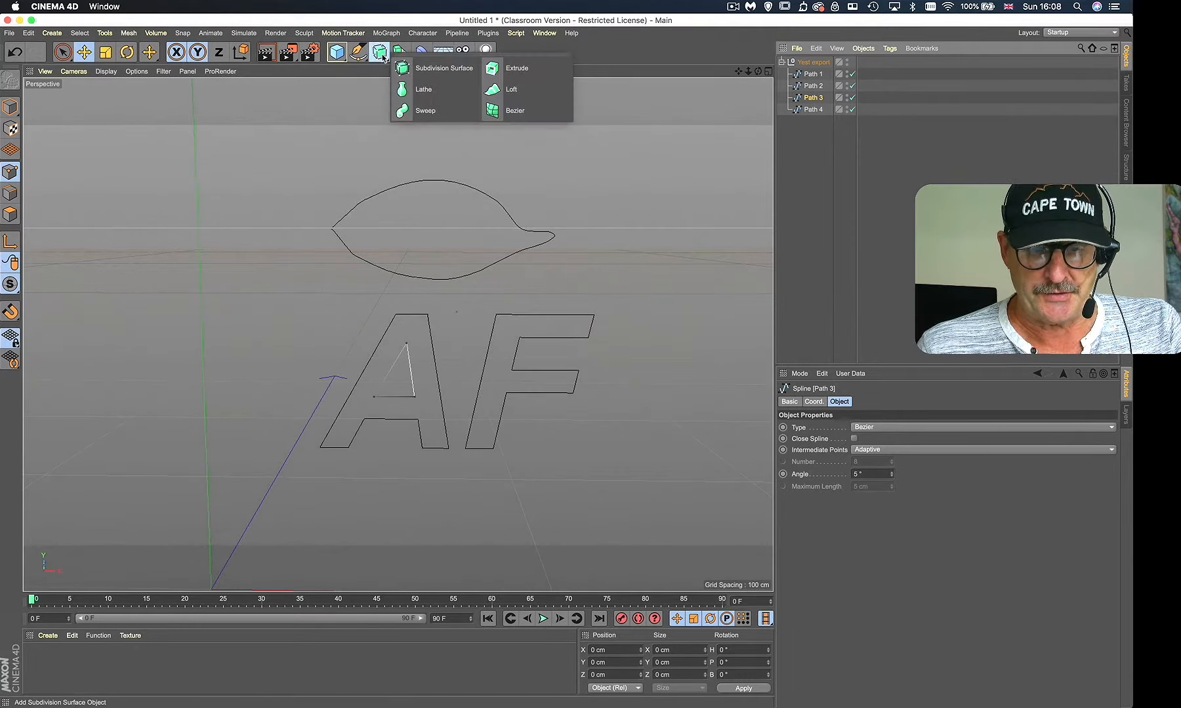
click(505, 68)
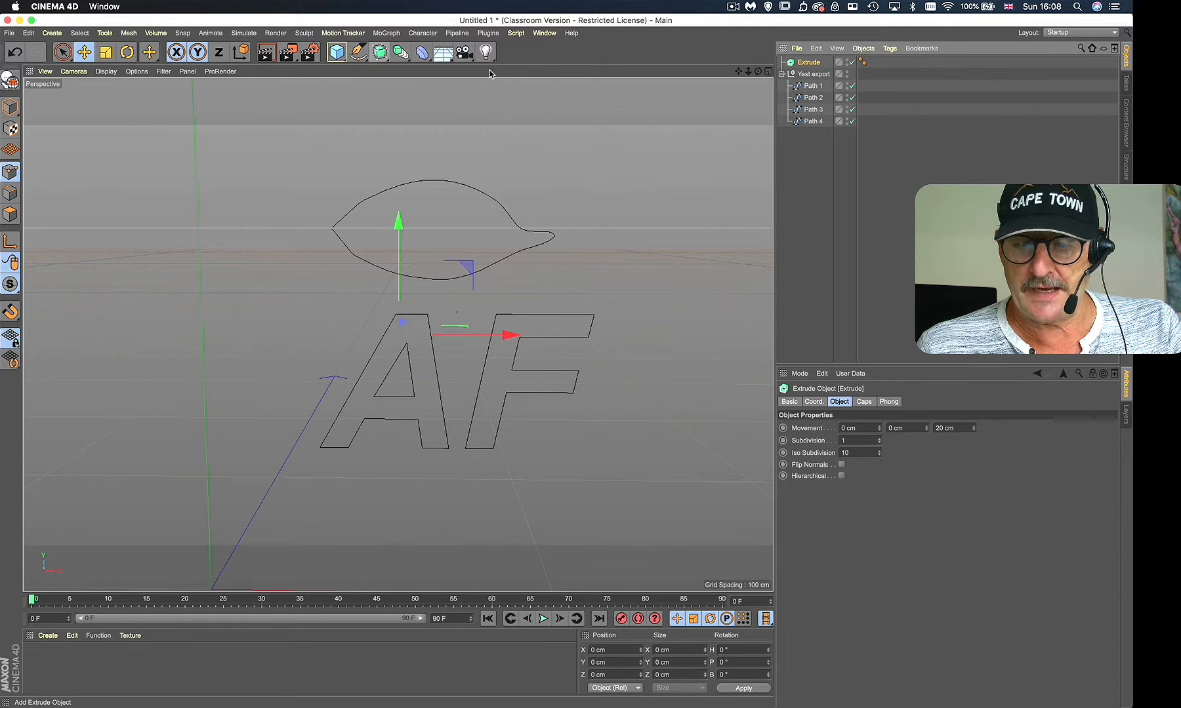
click(812, 87)
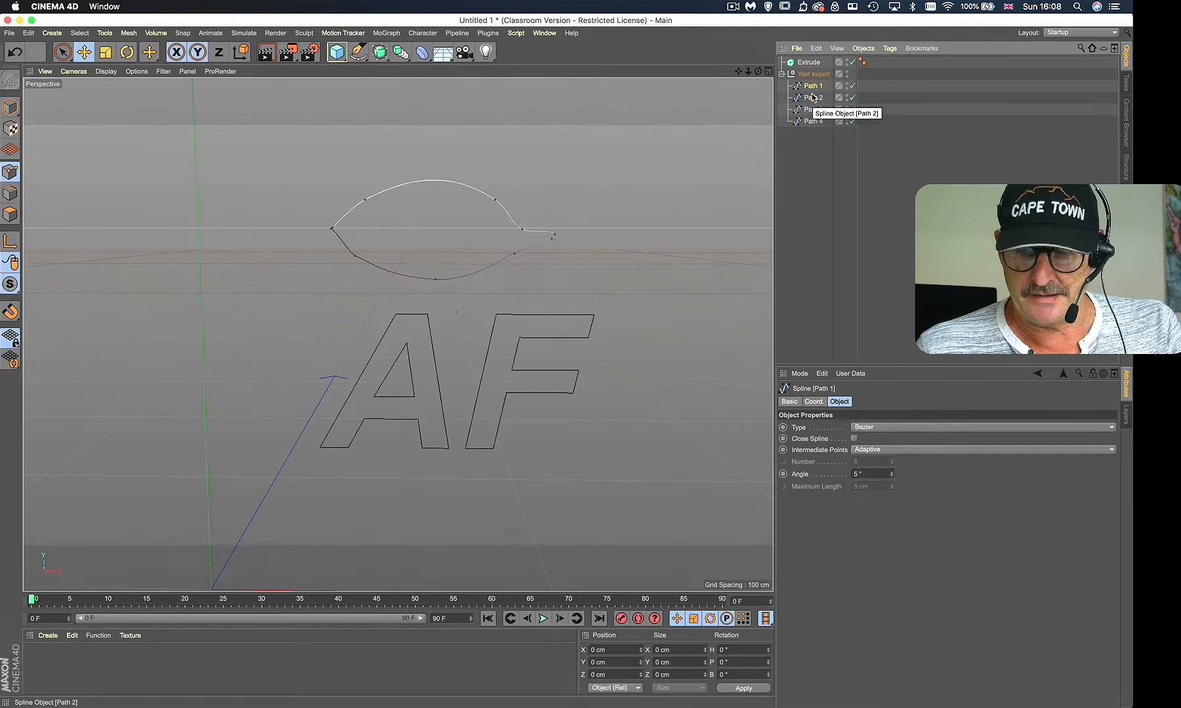
click(813, 97)
drag(814, 98, 810, 63)
Step: Examine the side walls of the extruded letter A up close from an angle, and disable the Extrude generator
alt+right_drag(429, 336, 489, 315)
alt+drag(363, 349, 429, 459)
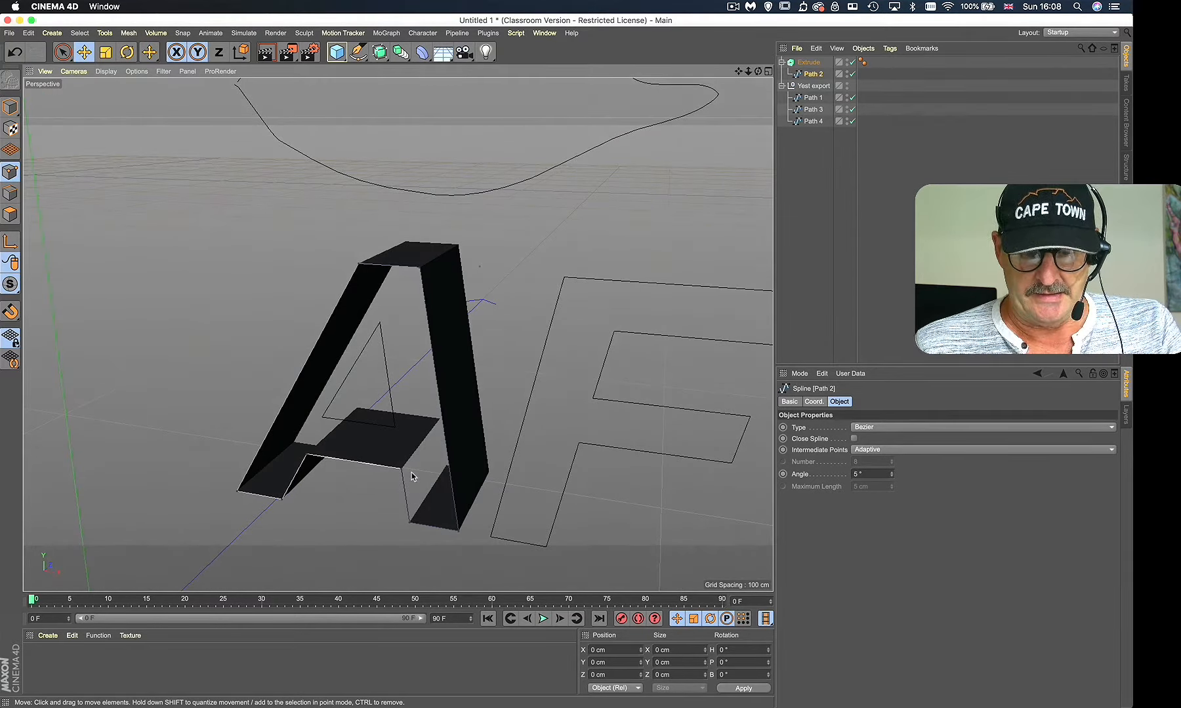
alt+right_drag(412, 473, 447, 467)
alt+middle_drag(446, 467, 447, 437)
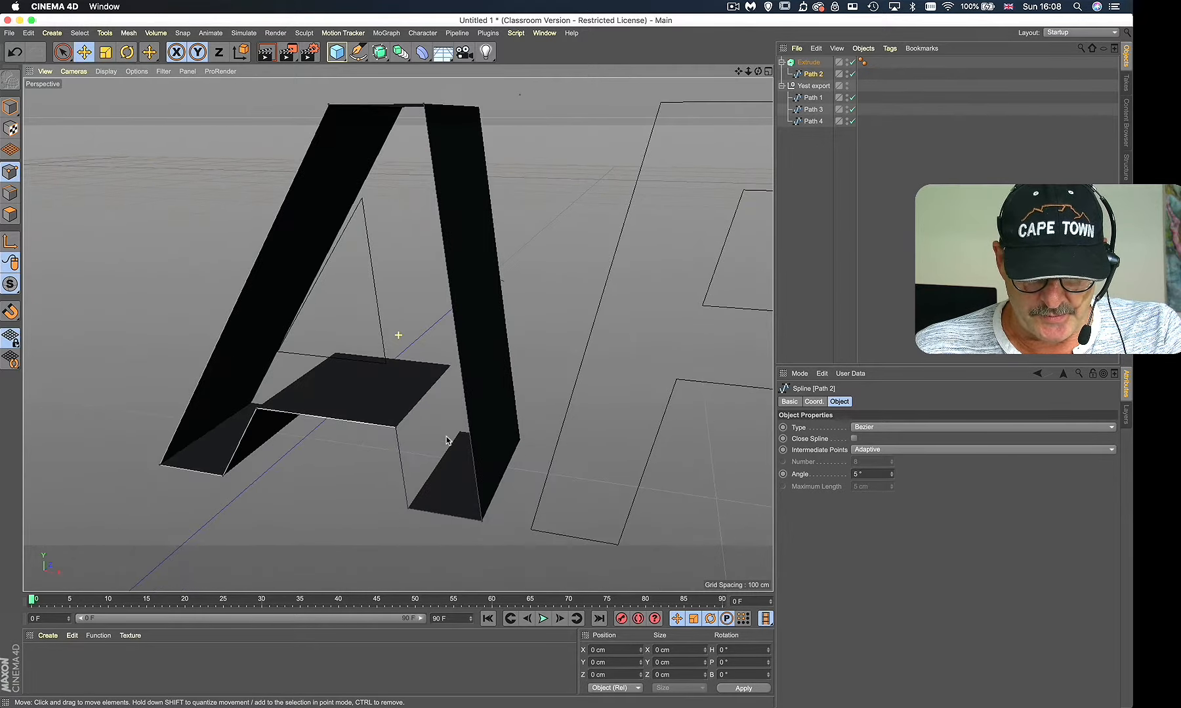
alt+right_drag(446, 437, 429, 445)
mouse_move(430, 392)
alt+mouse_down()
mouse_move(476, 364)
mouse_move(426, 383)
mouse_move(439, 379)
alt+mouse_up()
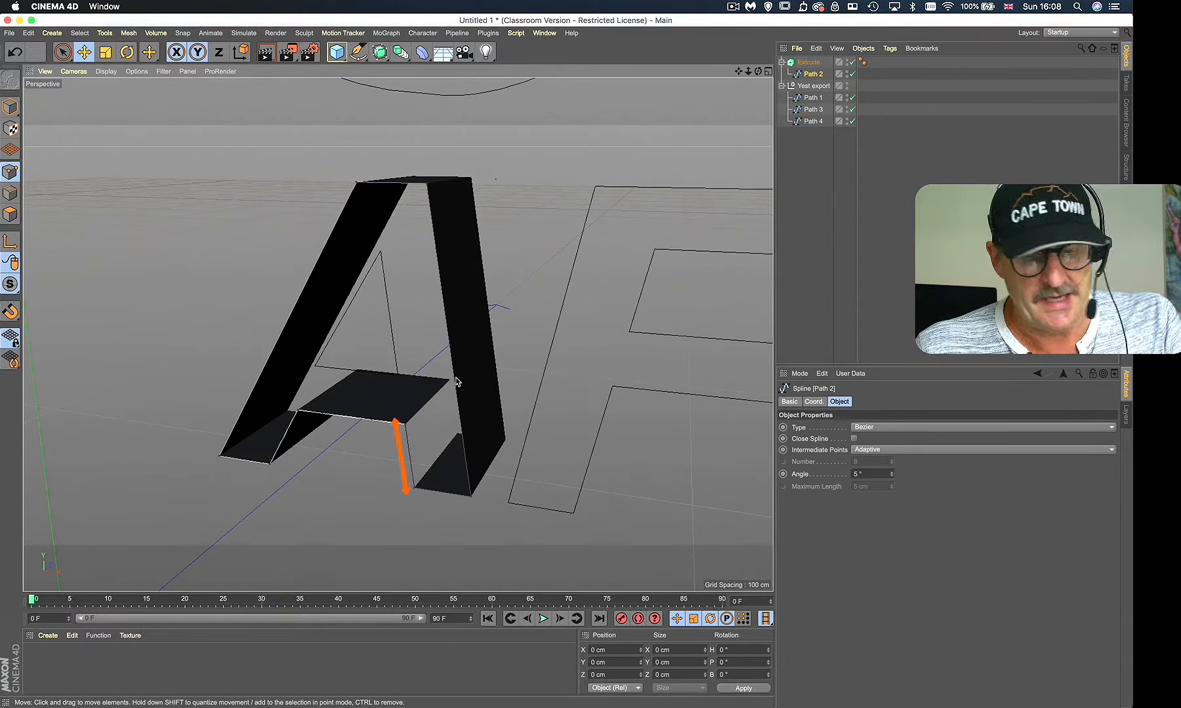
click(852, 62)
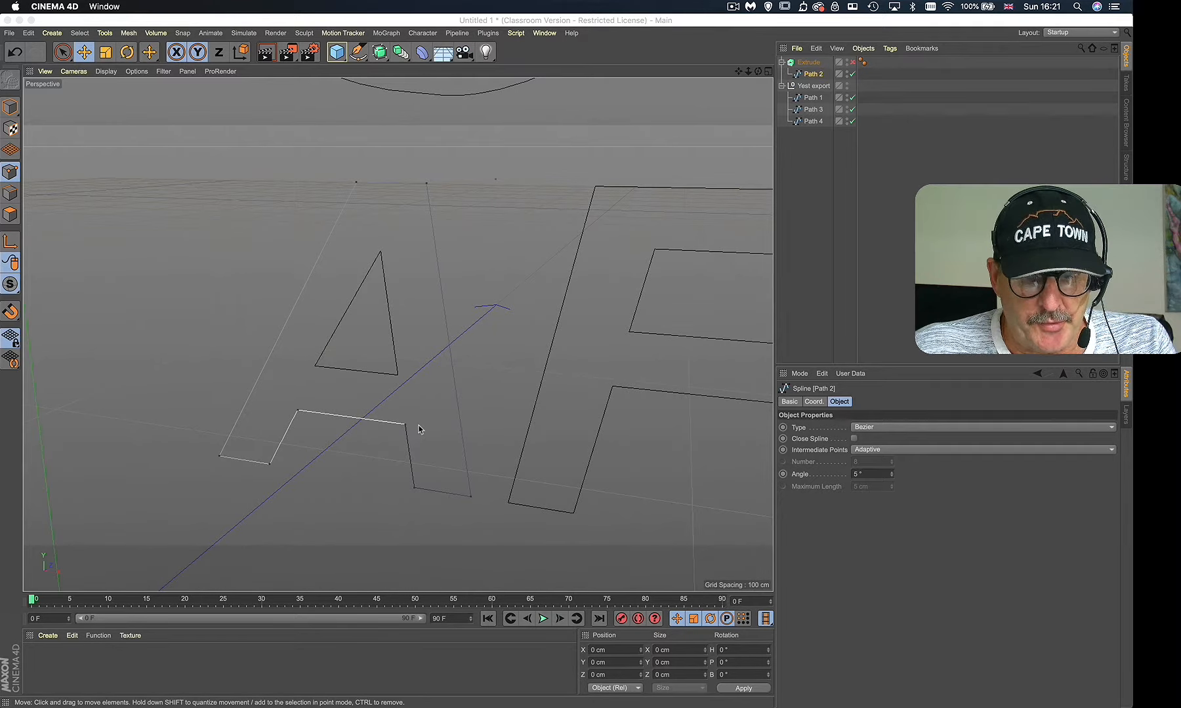
Step: Try moving the right and the left inner corner points below the A's crossbar vertically, undoing each move
click(405, 425)
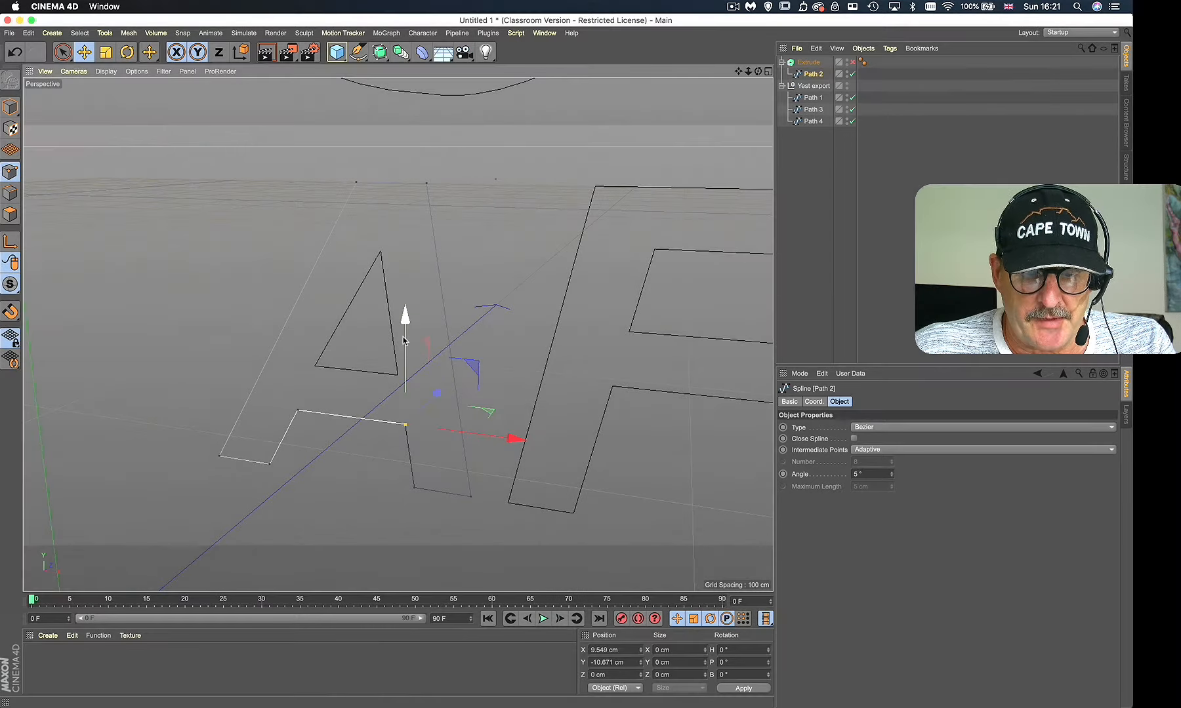
drag(406, 316, 415, 384)
key(super+z)
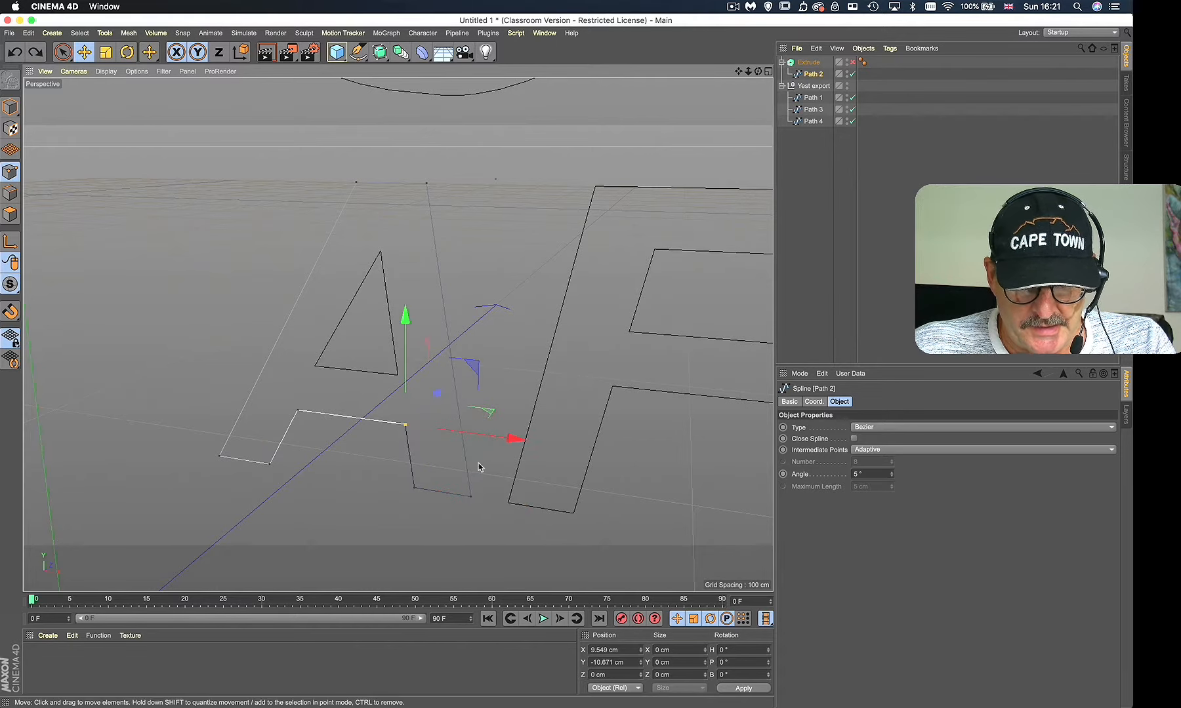
click(298, 413)
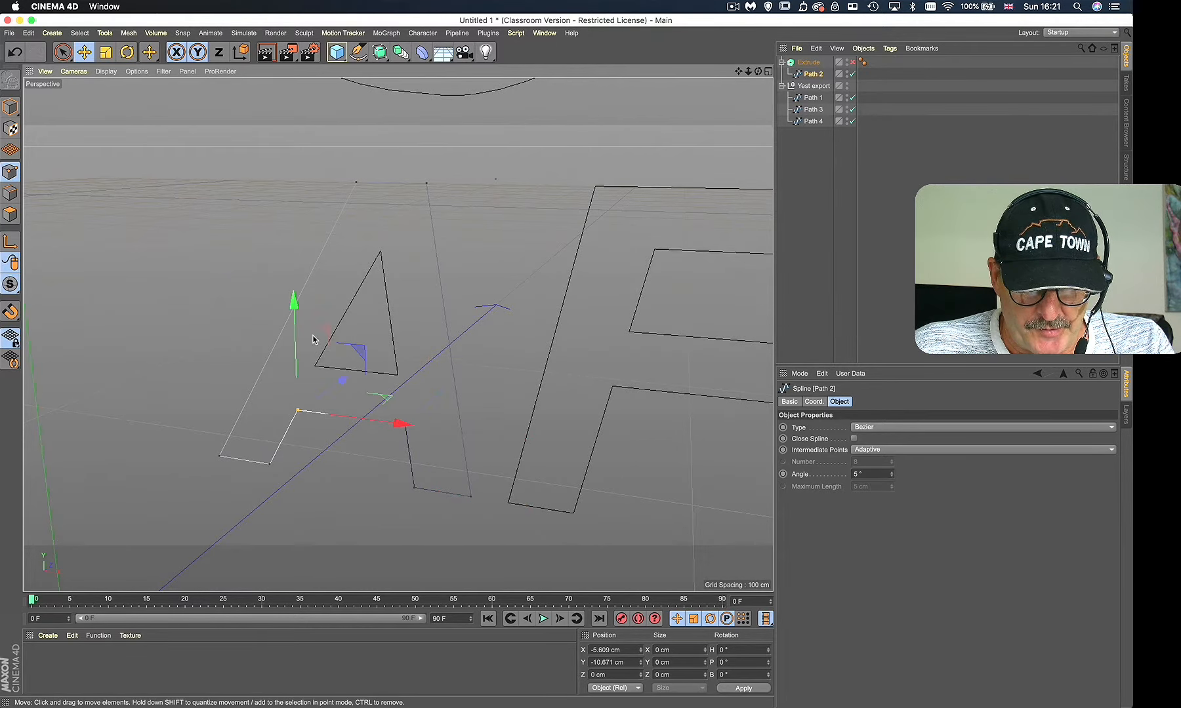
mouse_move(292, 300)
mouse_down()
mouse_move(293, 312)
mouse_move(292, 300)
mouse_up()
key(super+z)
click(434, 408)
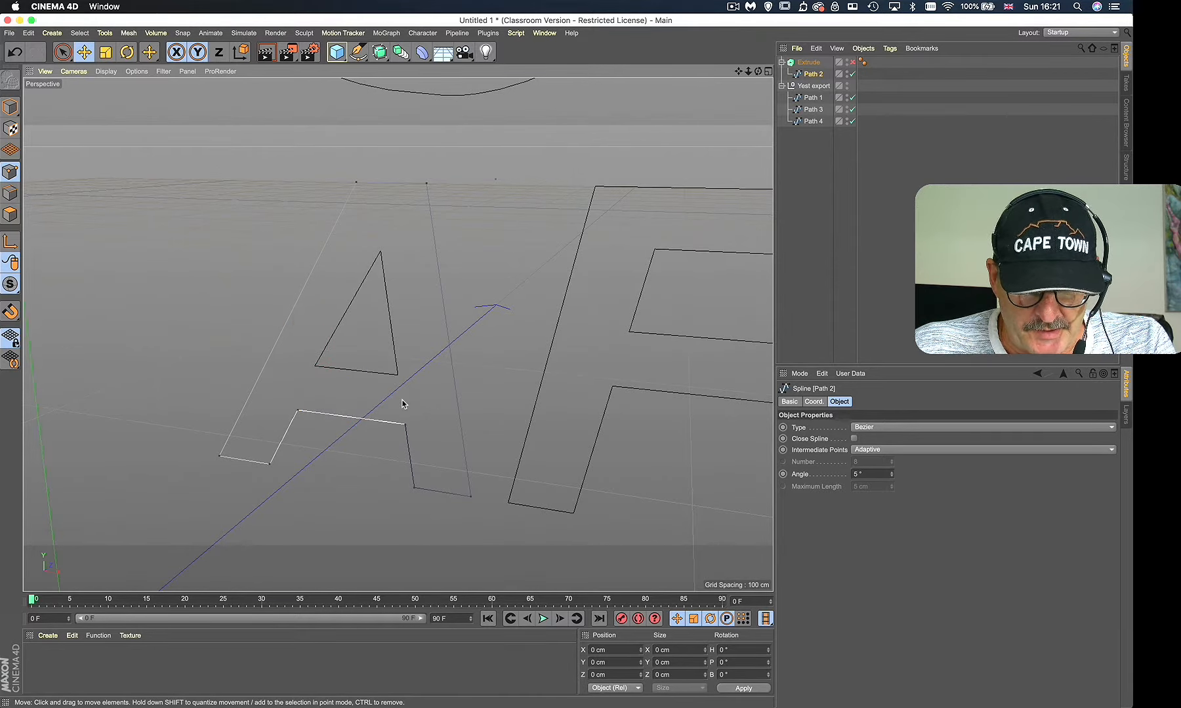
Step: Try lowering the right inner corner point of the A to about Y -12.6 cm using Live Selection, and undo the move
scroll(402, 404, up, 15)
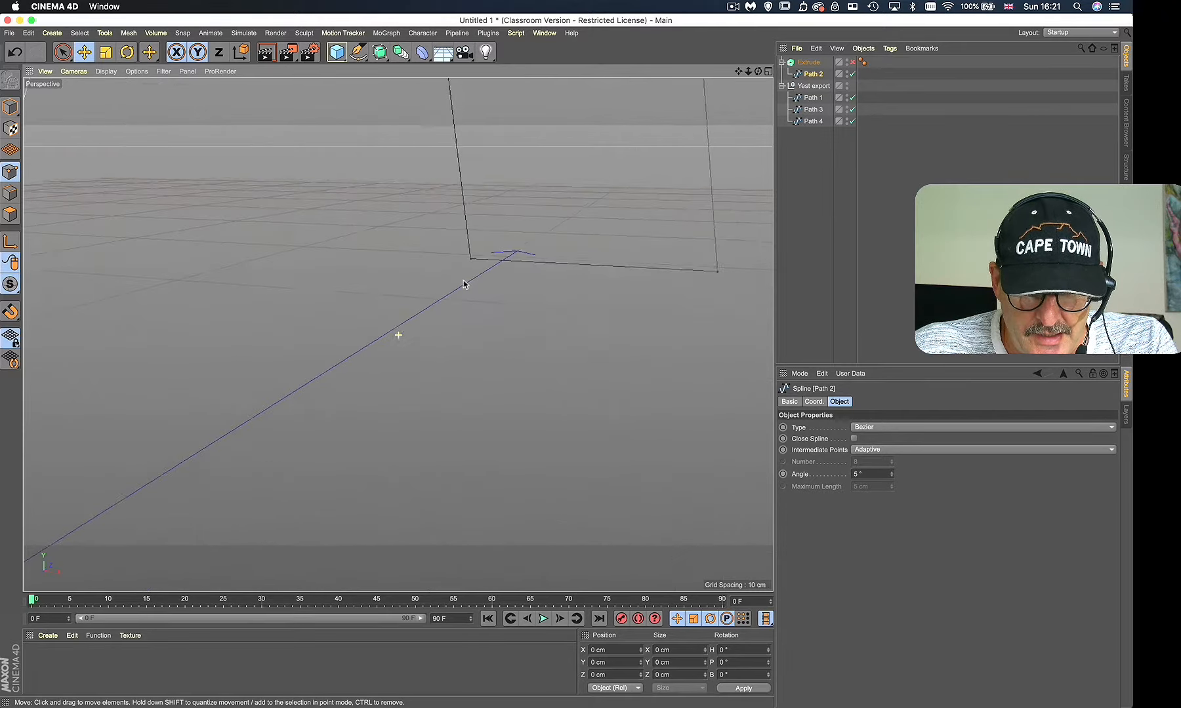
alt+drag(463, 284, 459, 339)
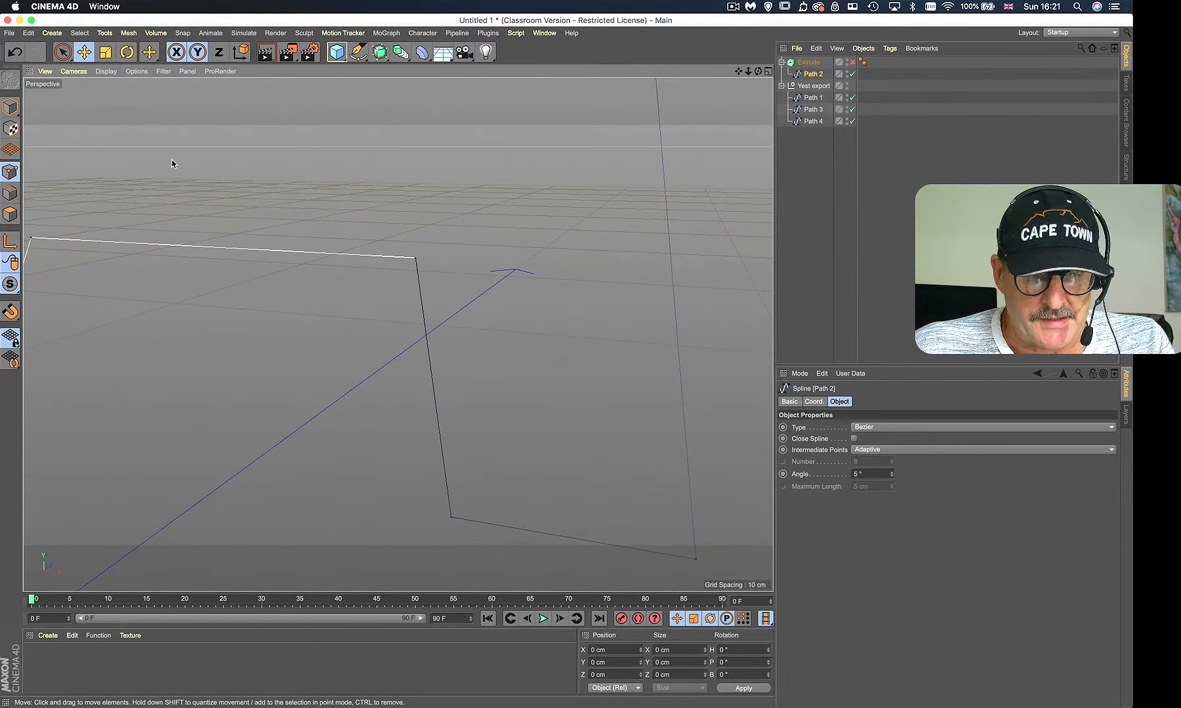
click(64, 51)
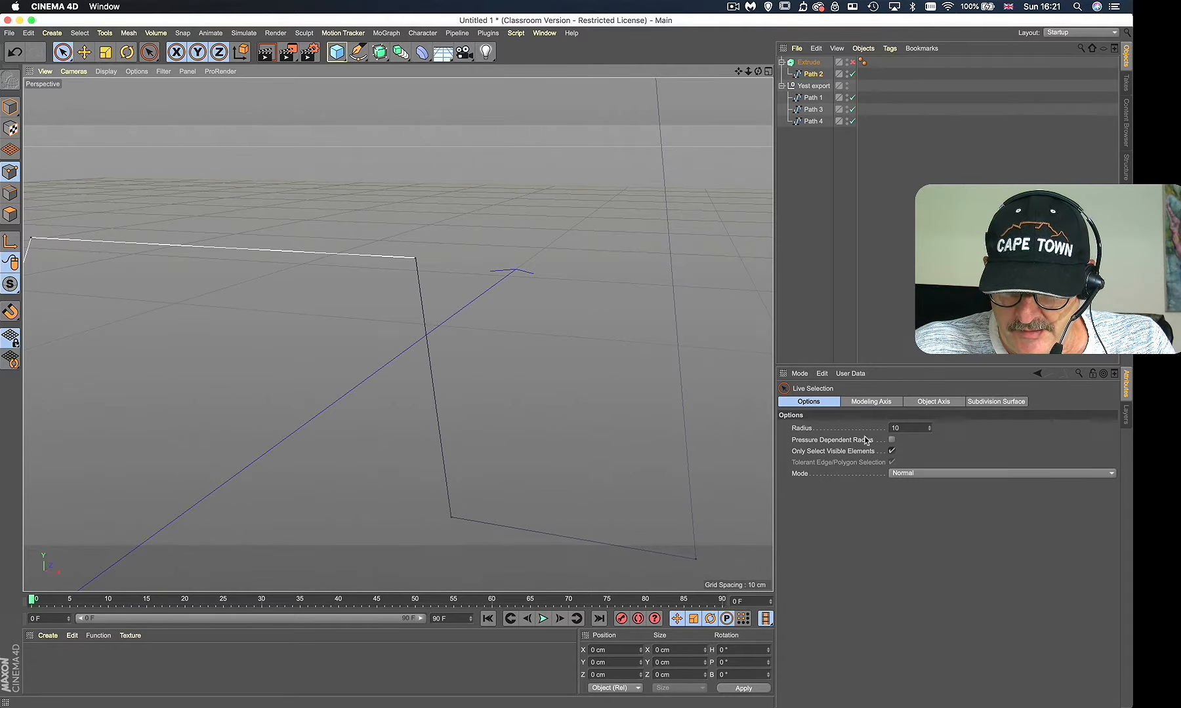
click(892, 452)
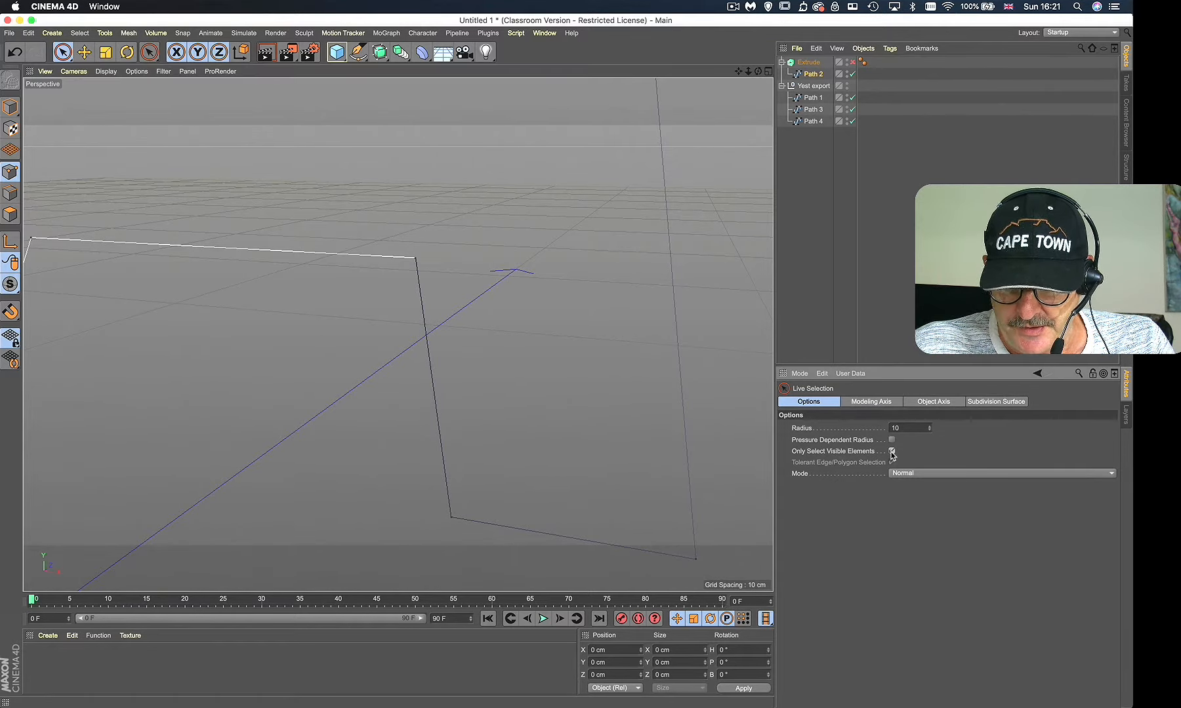
click(414, 259)
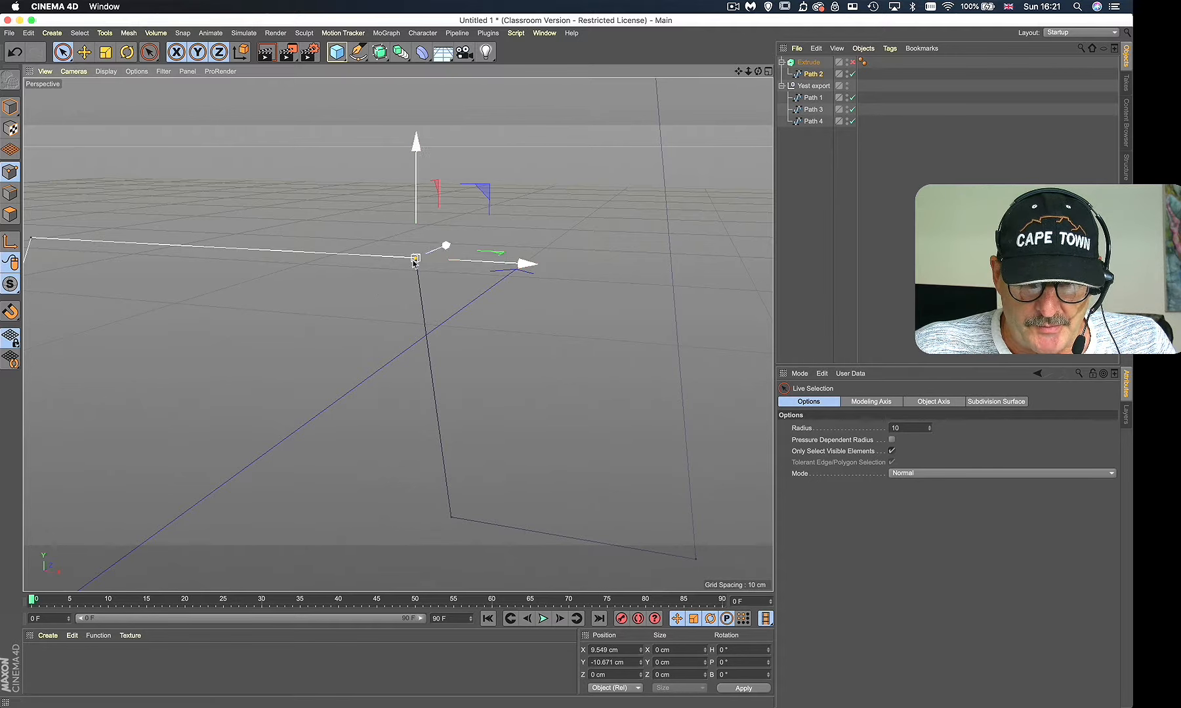
drag(418, 158, 420, 215)
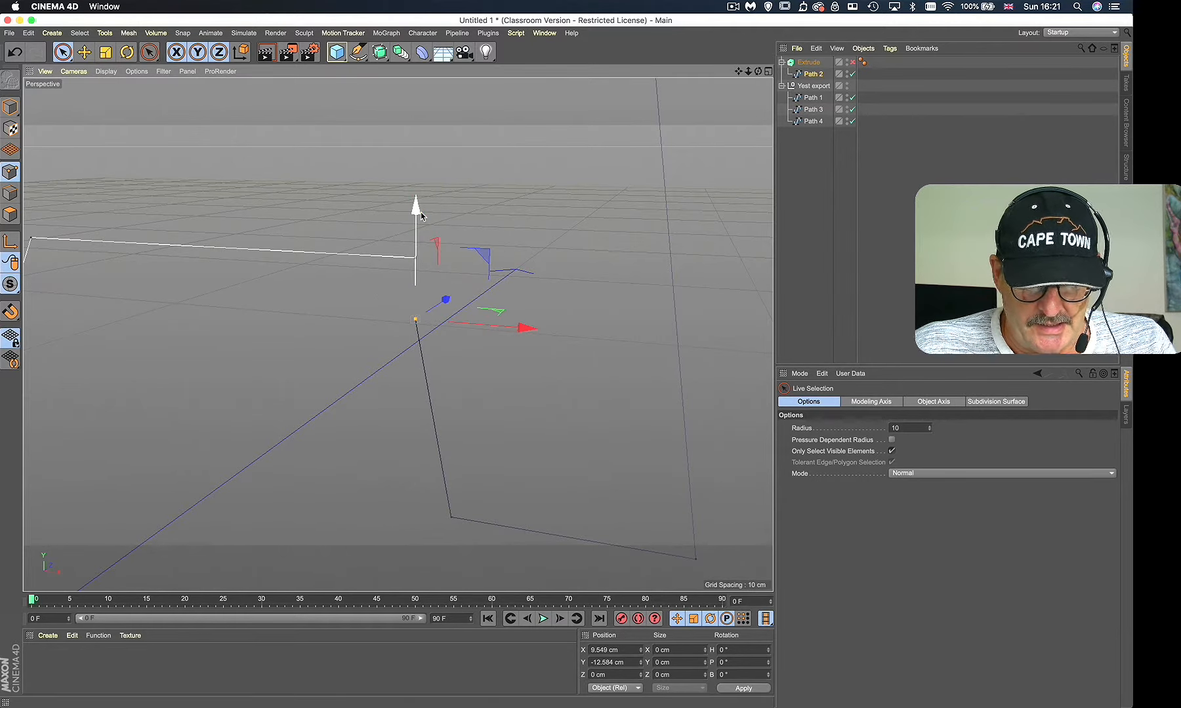
key(super+z)
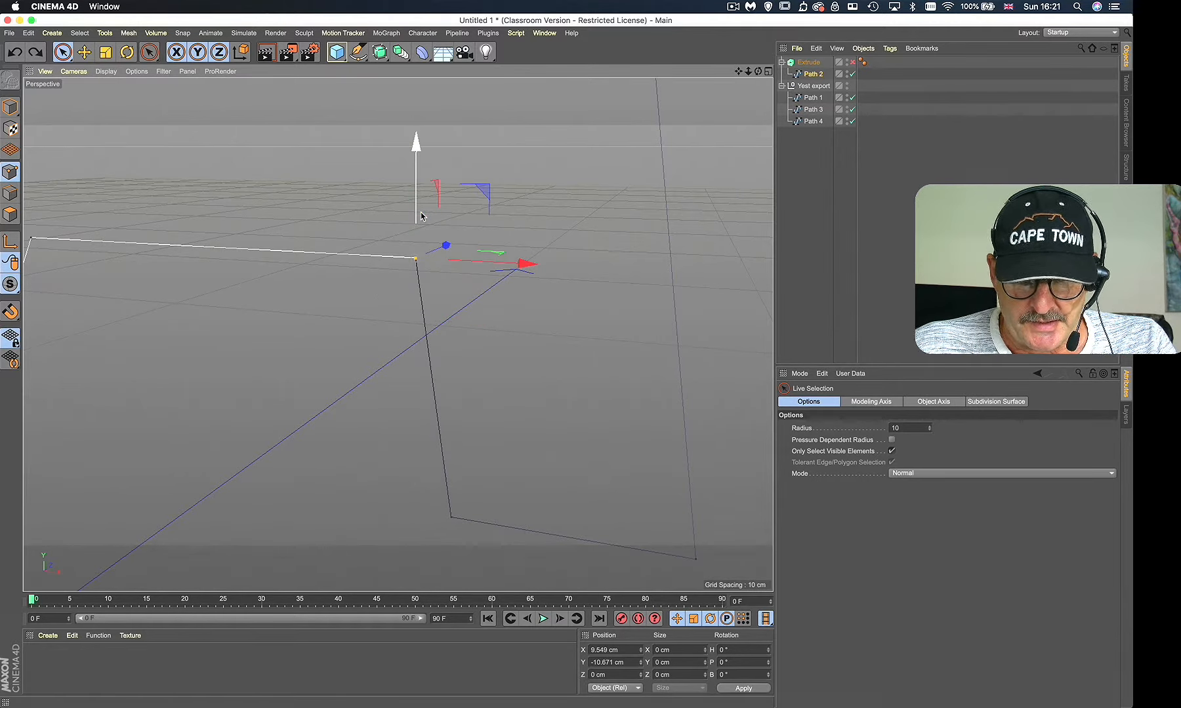
Step: Disable Only Select Visible Elements and raise the overlapping points at the A's right inner corner together to about Y -10.4 cm
click(891, 451)
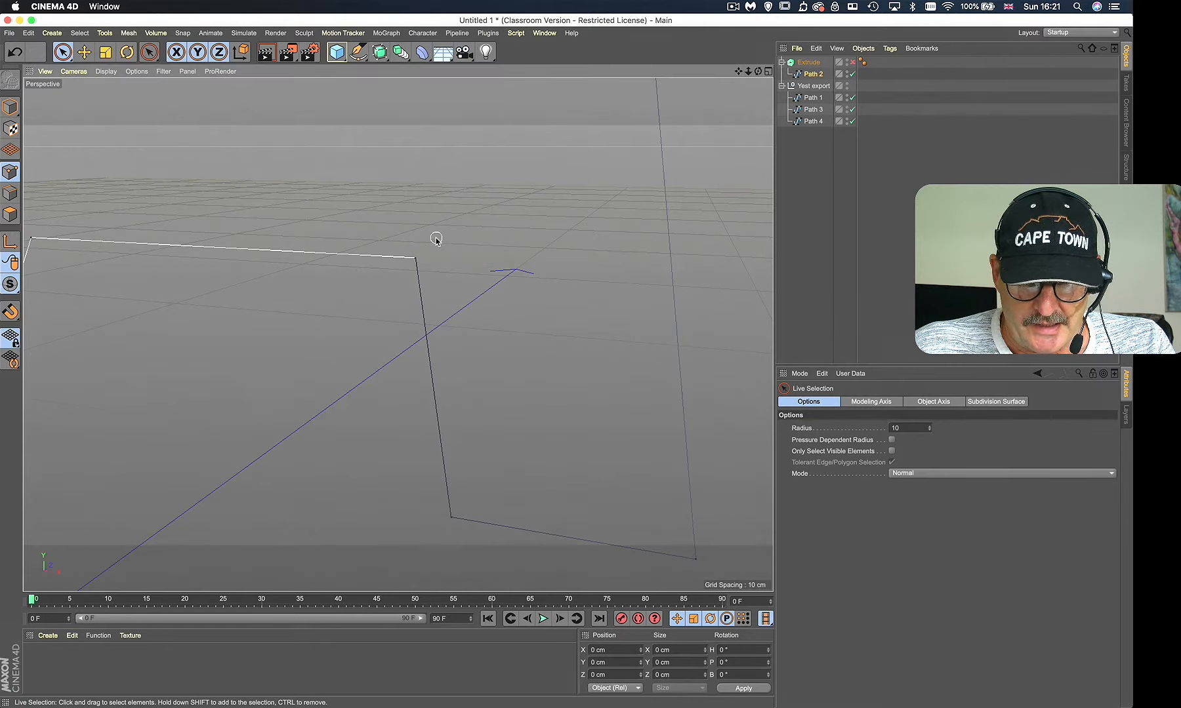
mouse_move(418, 143)
mouse_down()
mouse_move(415, 217)
mouse_move(419, 138)
mouse_up()
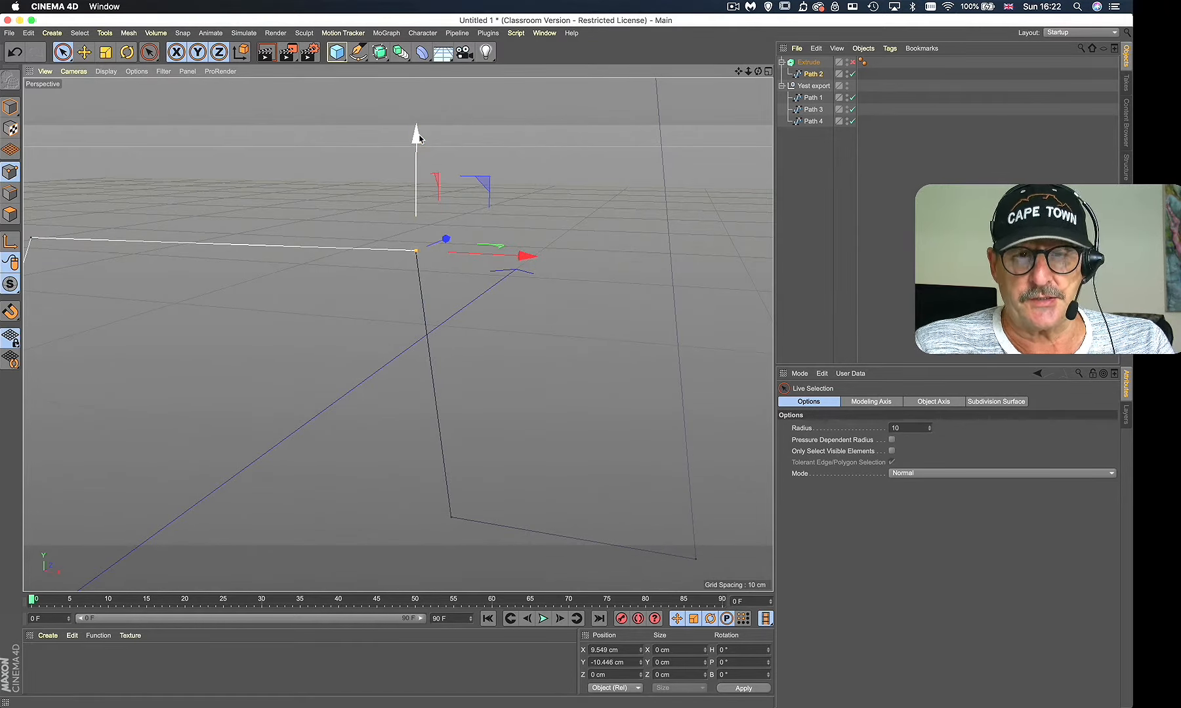
Step: Enable Only Select Visible Elements and lower just one of the overlapping points at the right inner corner to about Y -11.1 cm
click(892, 451)
click(572, 261)
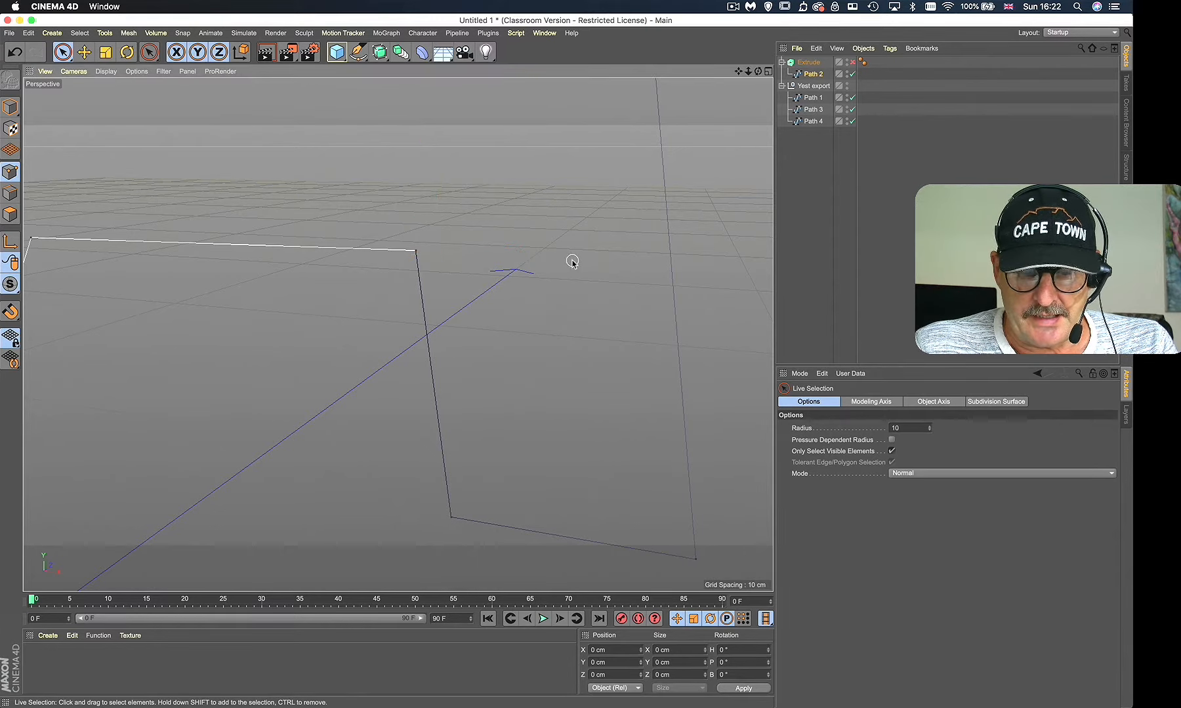
click(416, 250)
drag(421, 135, 482, 160)
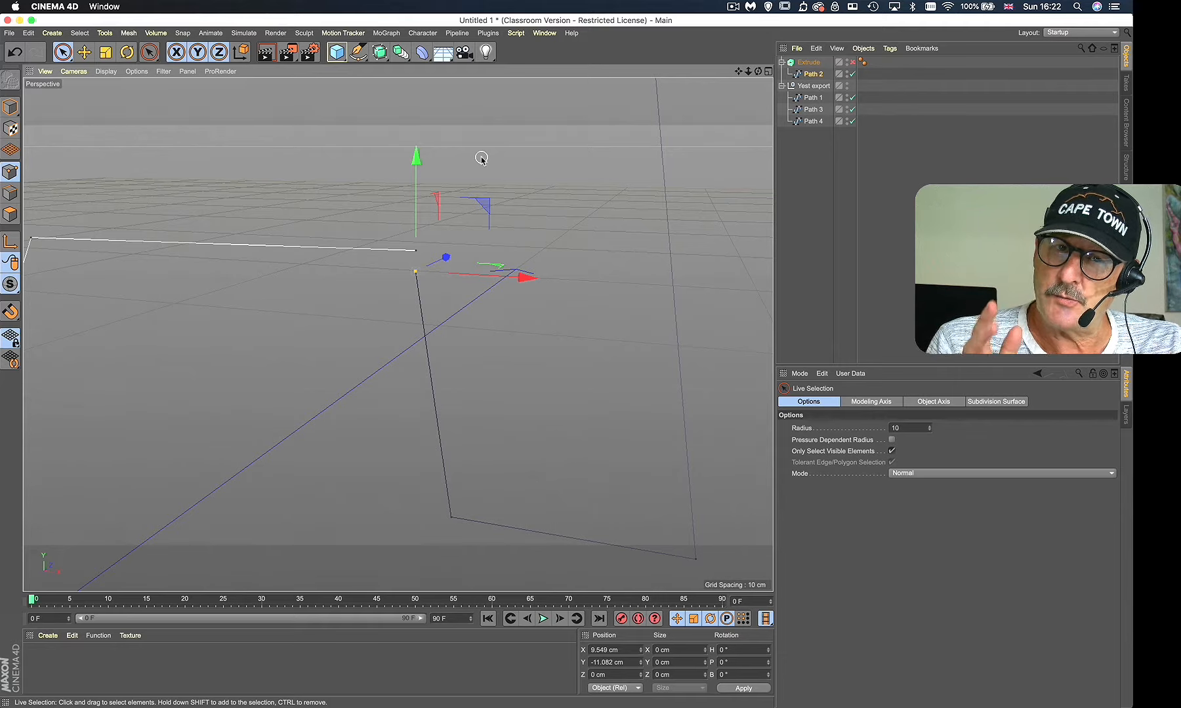
click(467, 190)
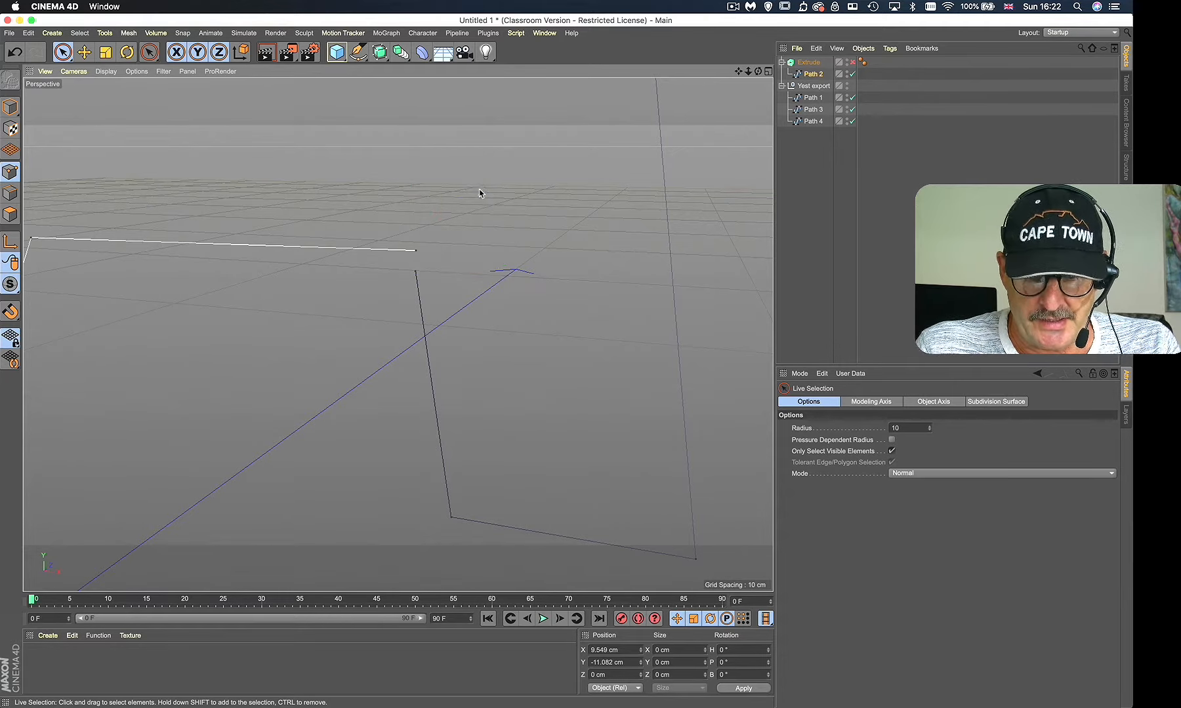
Step: Select both separated points at the A's right inner corner and weld them midway, returning to Live Selection
click(416, 271)
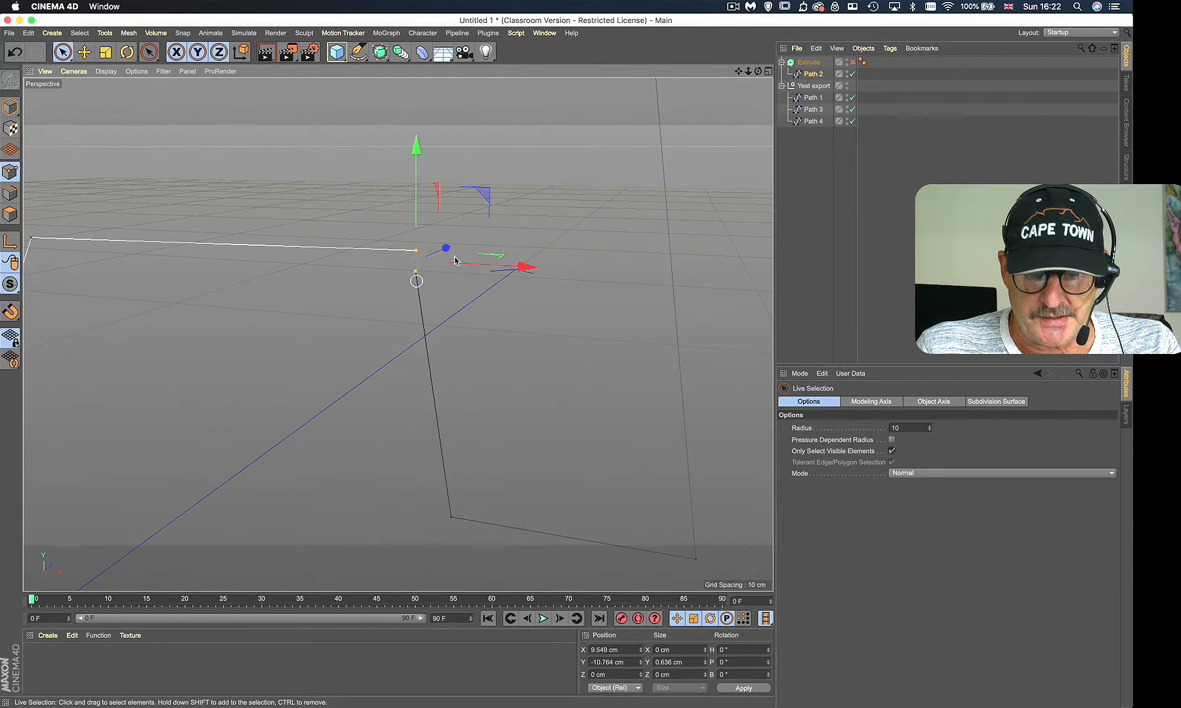
right_click(576, 235)
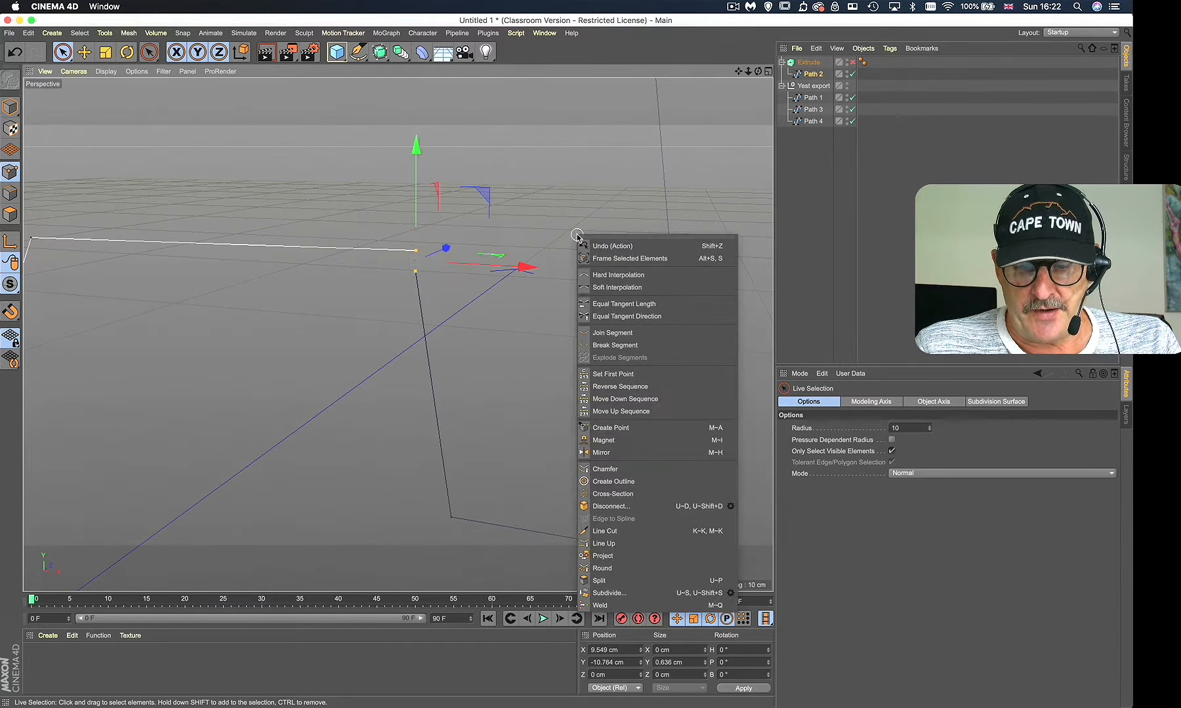
click(603, 605)
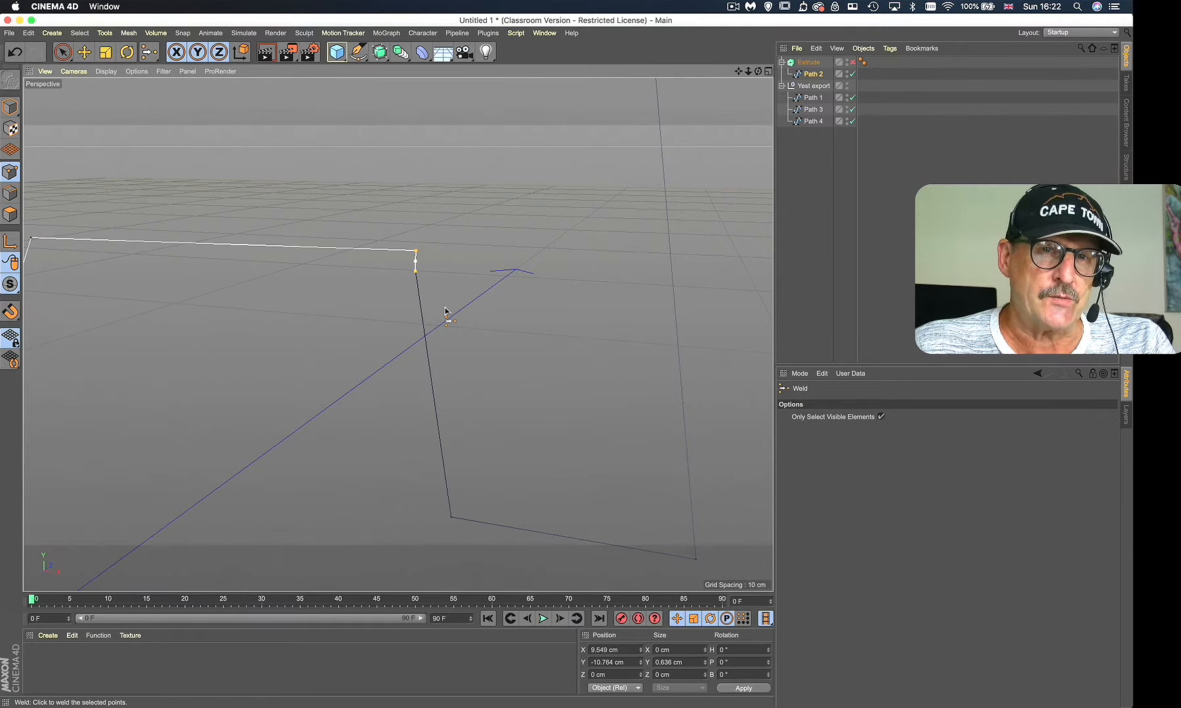
click(474, 299)
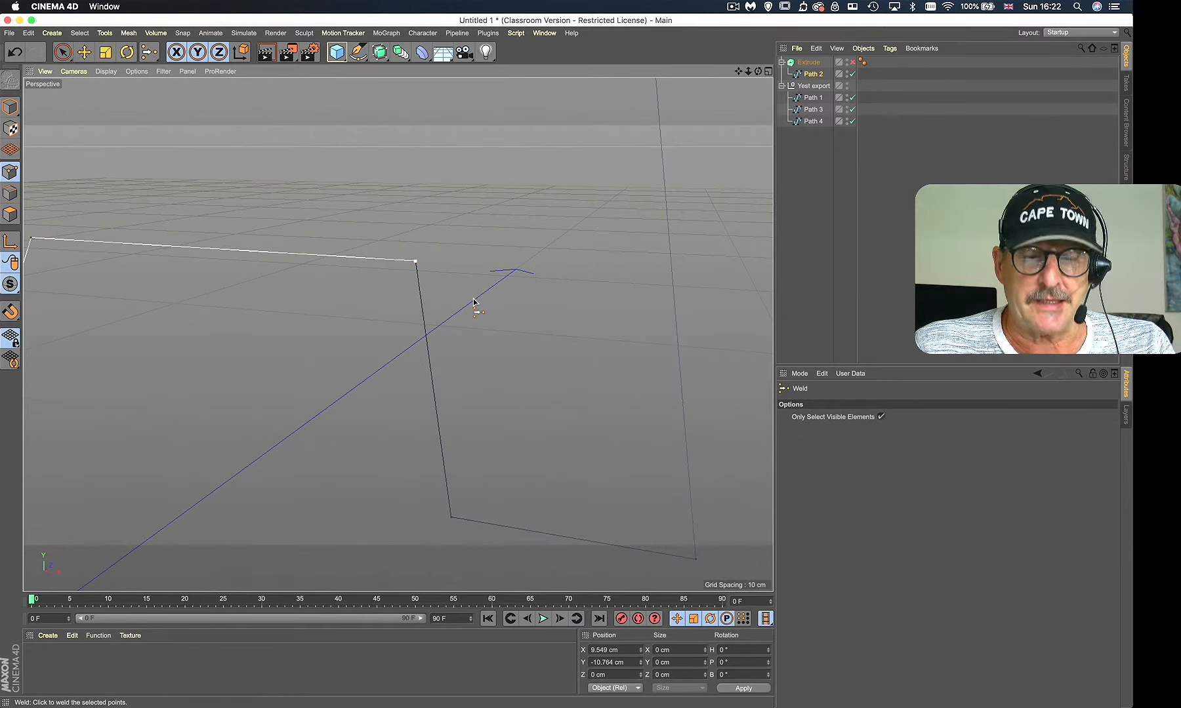
key(space)
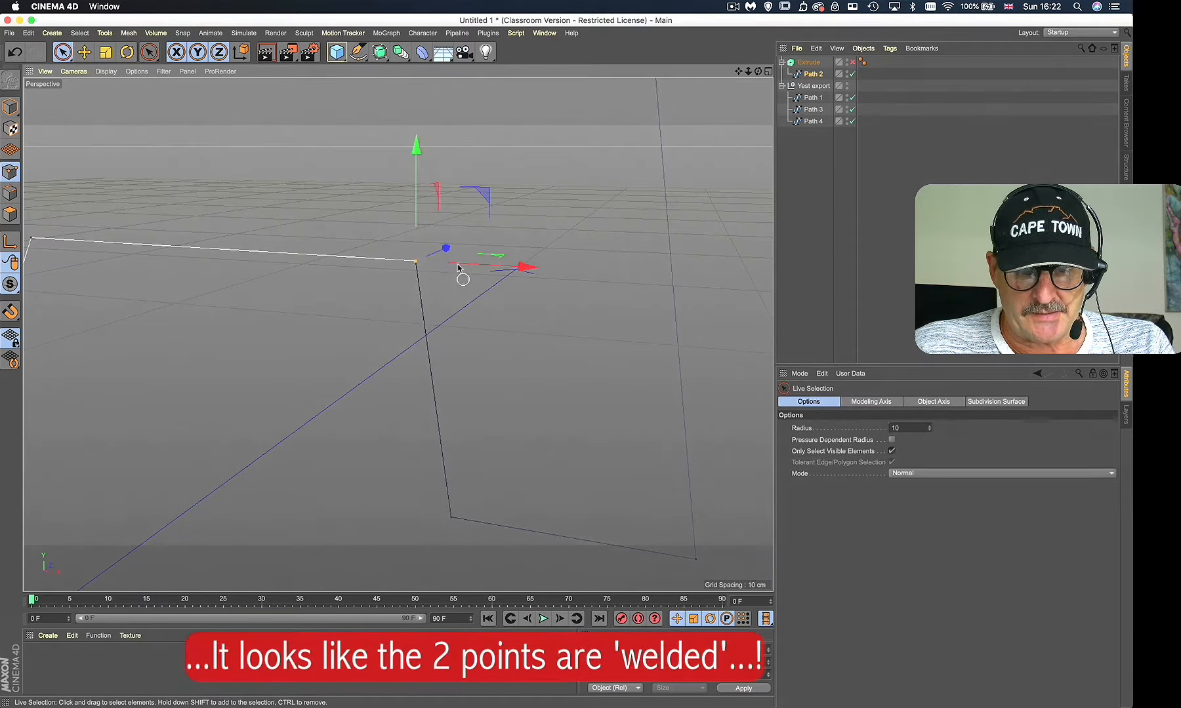
Step: Test the welded corner by moving its point up to about Y -9.9 cm and back down, and undo the test moves
drag(425, 176, 425, 150)
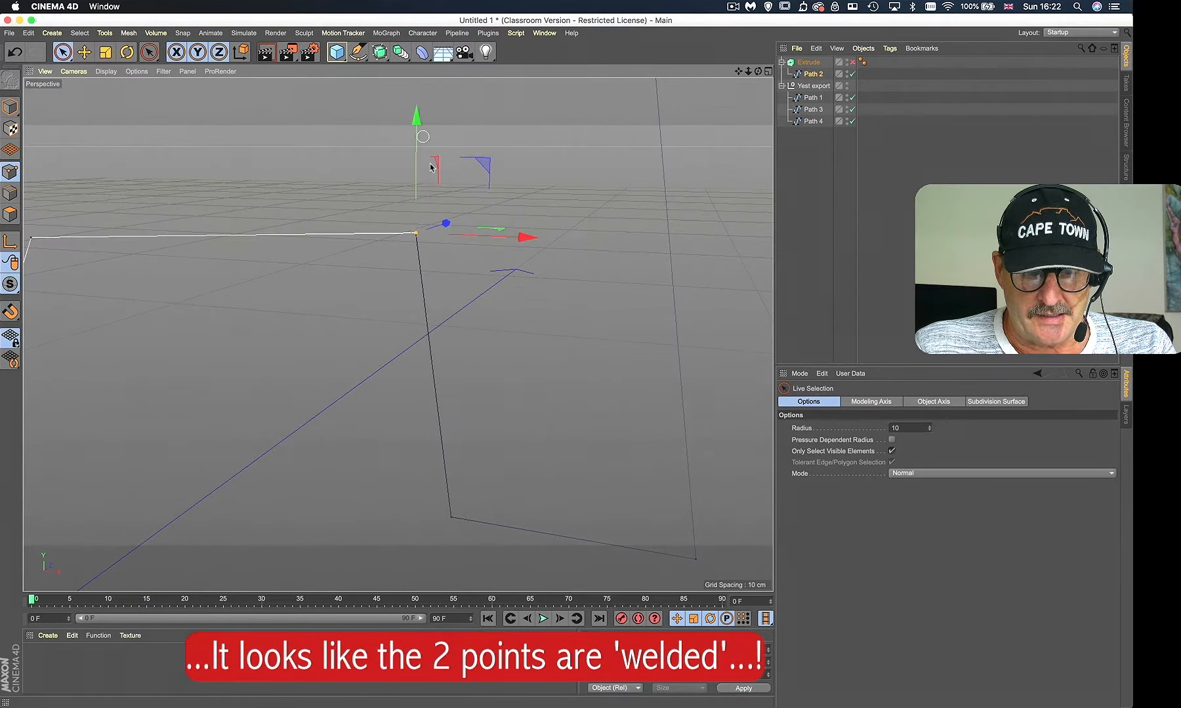
click(467, 261)
click(416, 233)
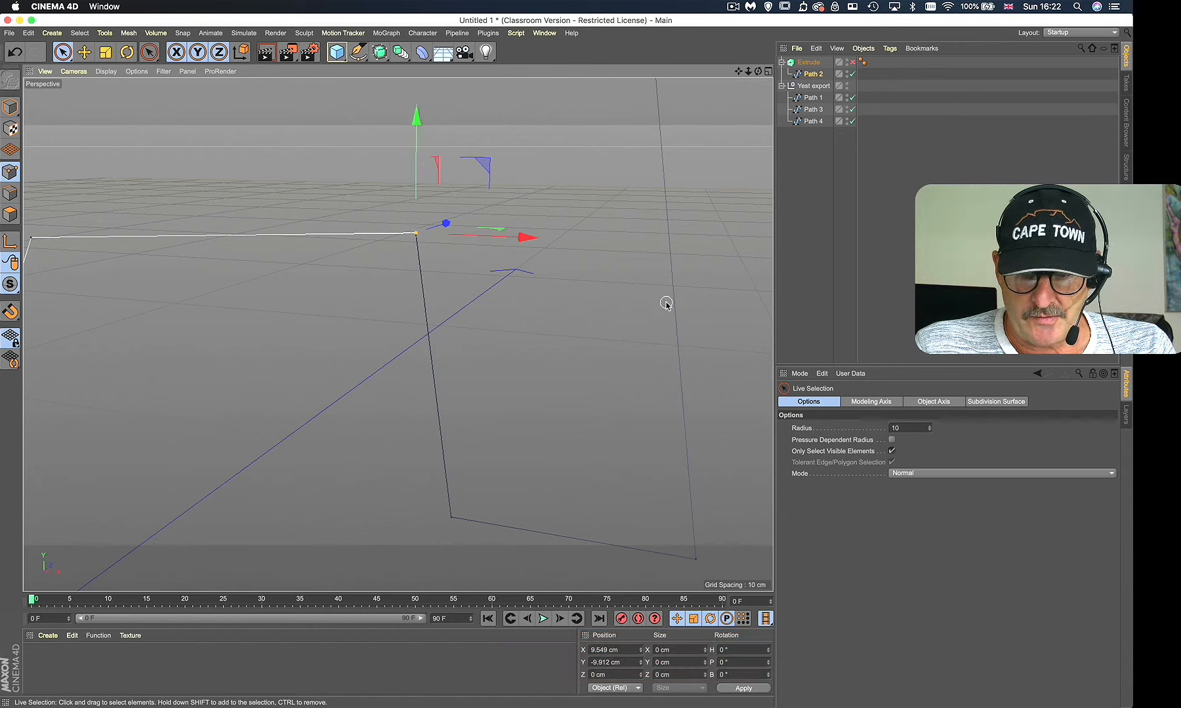
drag(416, 115, 416, 143)
mouse_move(528, 267)
mouse_down()
mouse_move(603, 271)
mouse_move(536, 284)
mouse_up()
key(super+z)
key(super+z)
key(super+z)
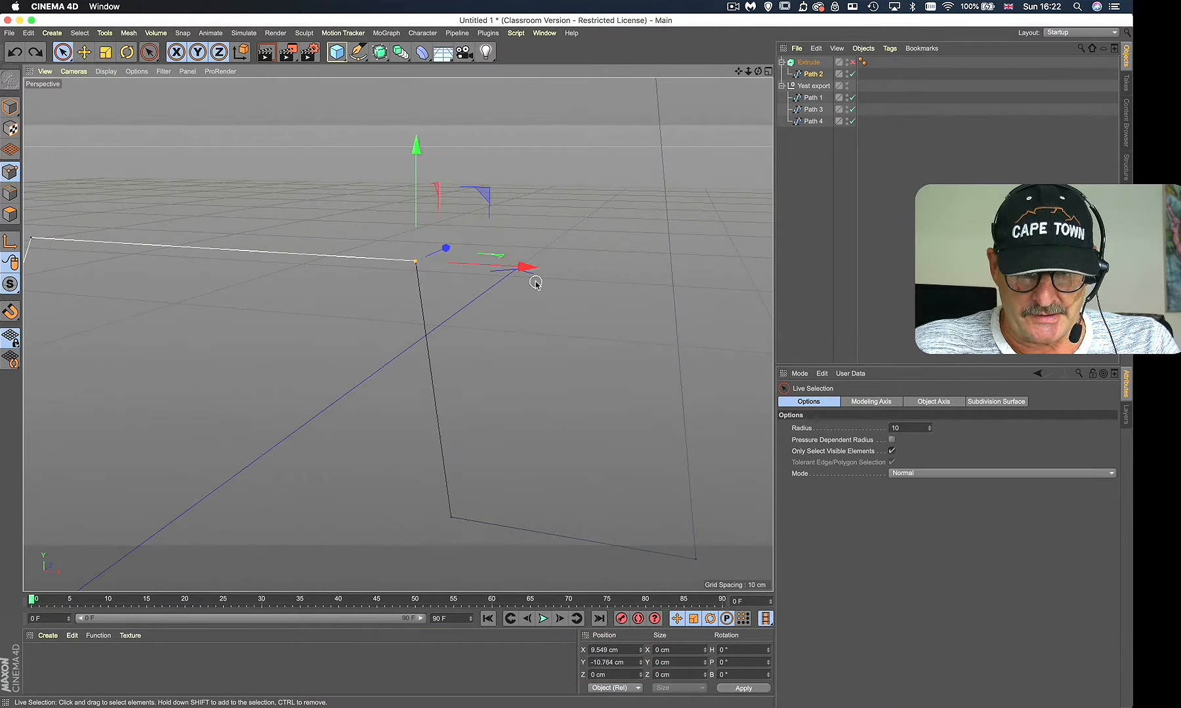
Step: Pull the leg-side point at the A's right inner corner down to about Y -13.5 cm and delete it
mouse_move(524, 277)
alt+right_down()
mouse_move(495, 308)
mouse_move(535, 282)
mouse_move(525, 280)
alt+right_up()
alt+middle_drag(525, 281, 522, 264)
click(479, 235)
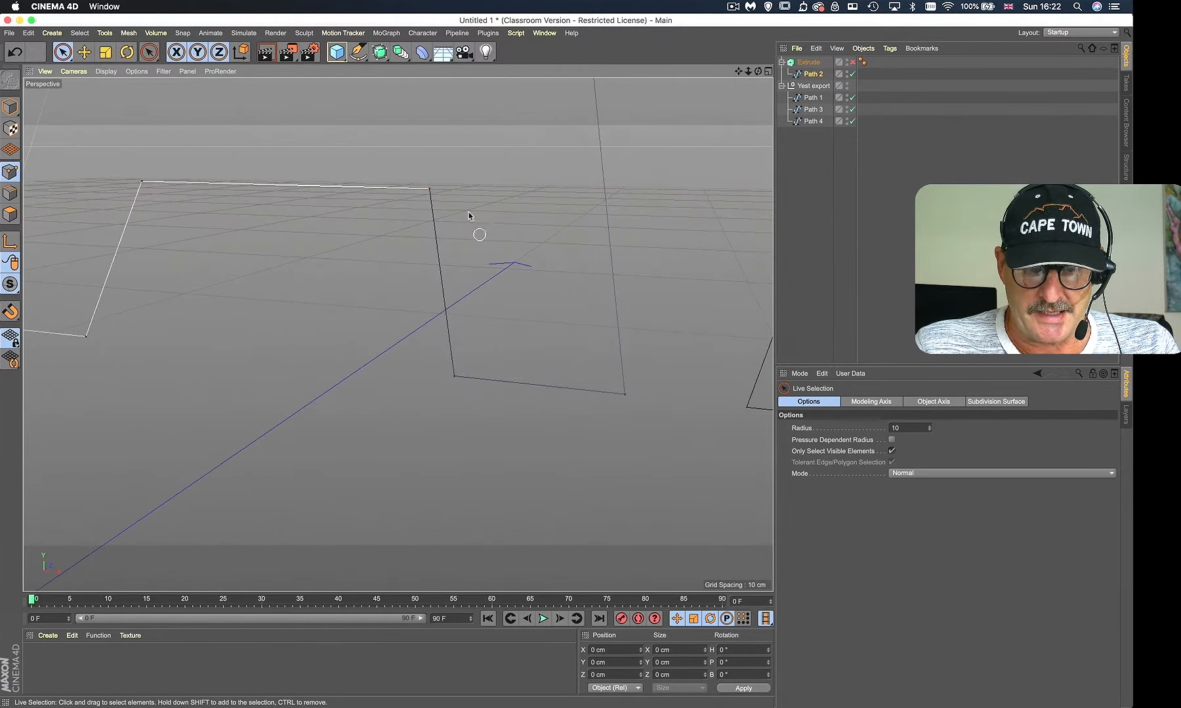
click(429, 186)
drag(429, 89, 430, 154)
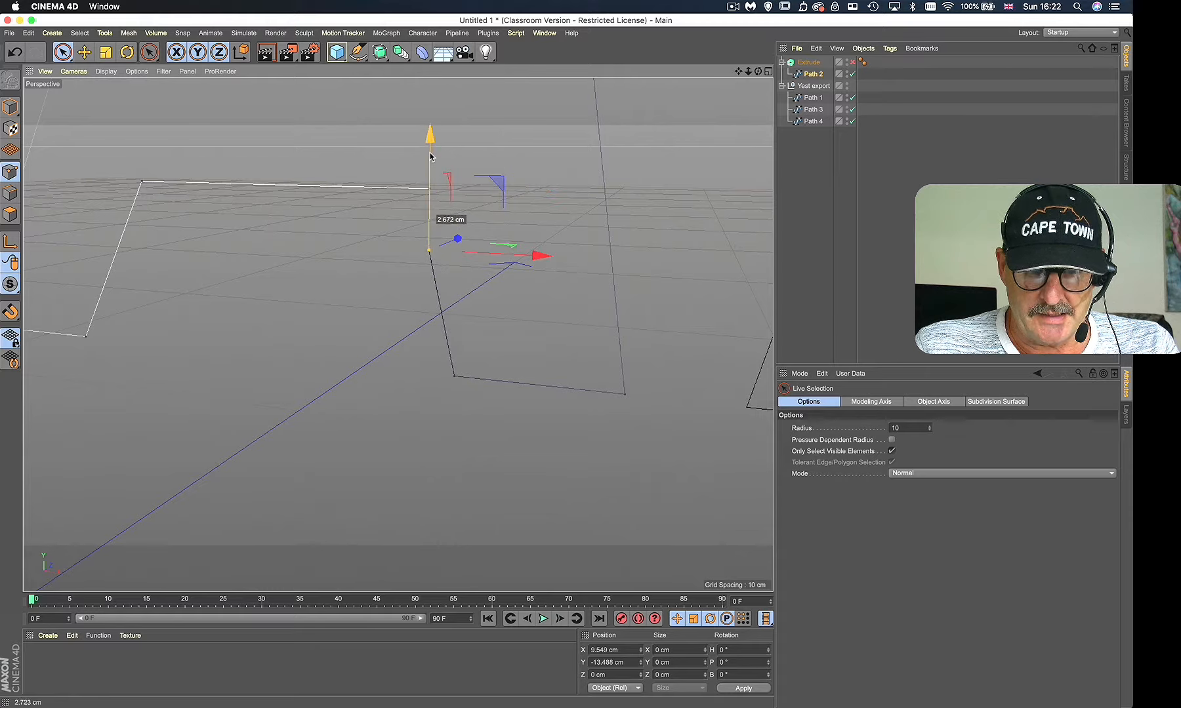
key(Delete)
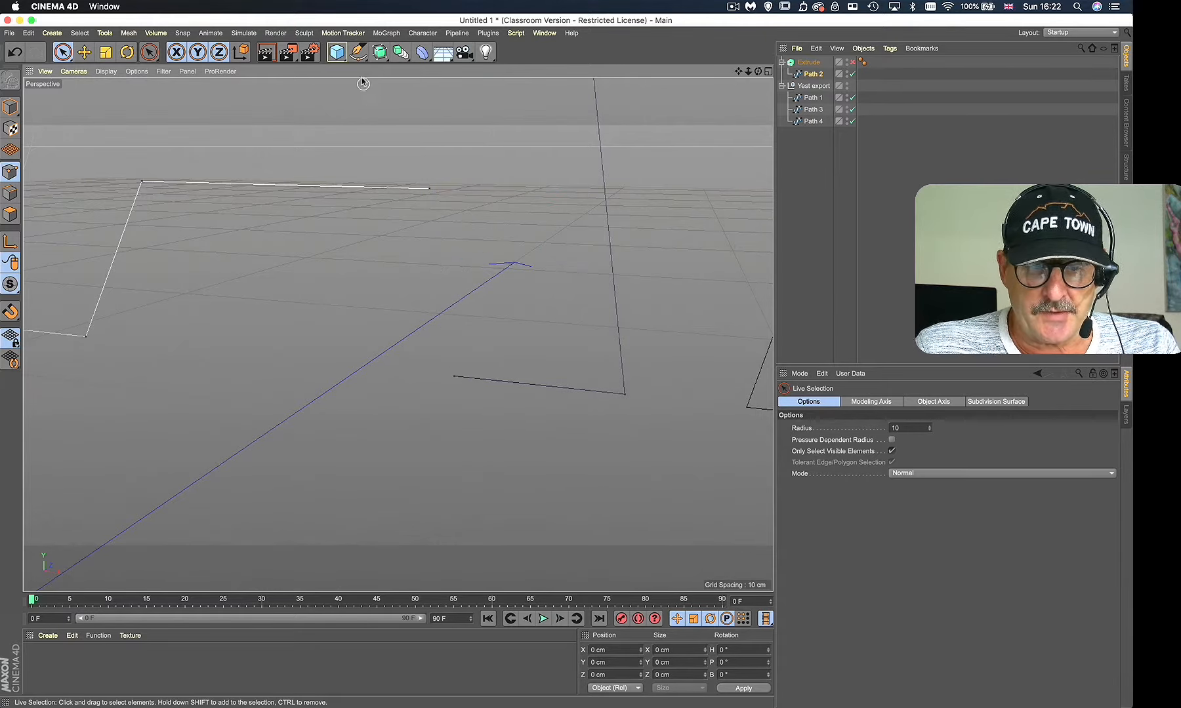
Step: Join the crossbar's open right end to the inner bottom corner of the A's right leg with the Bezier Pen tool
click(358, 52)
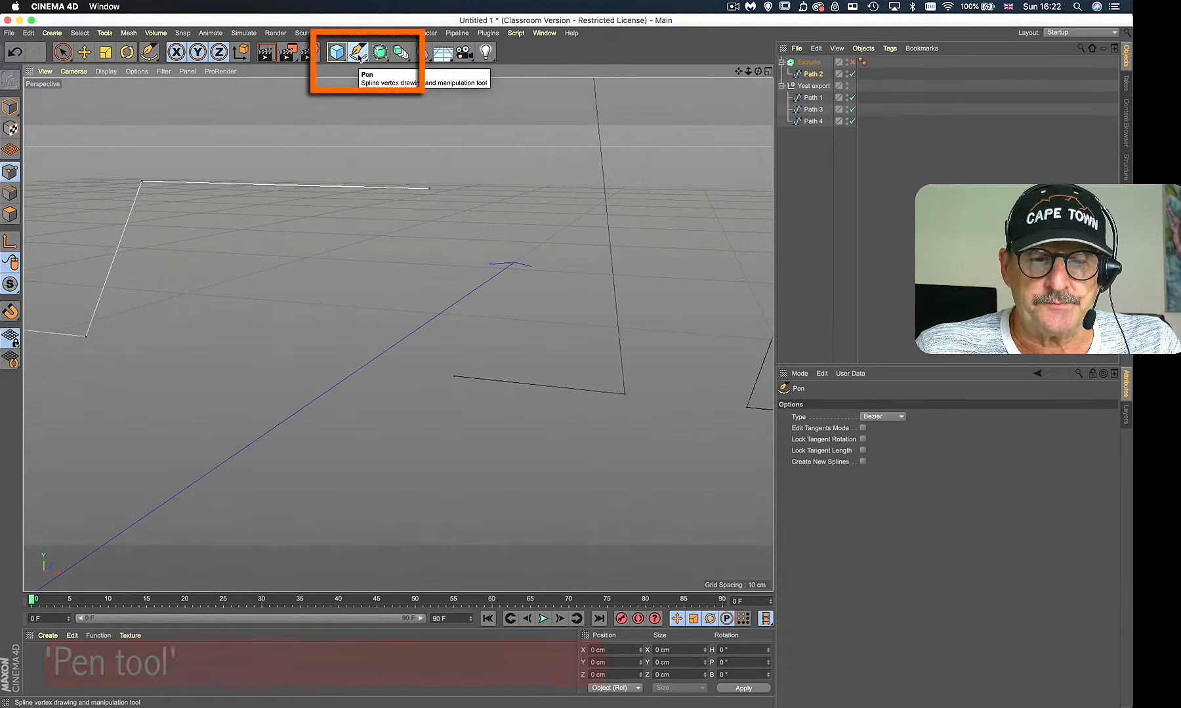
click(358, 55)
click(382, 69)
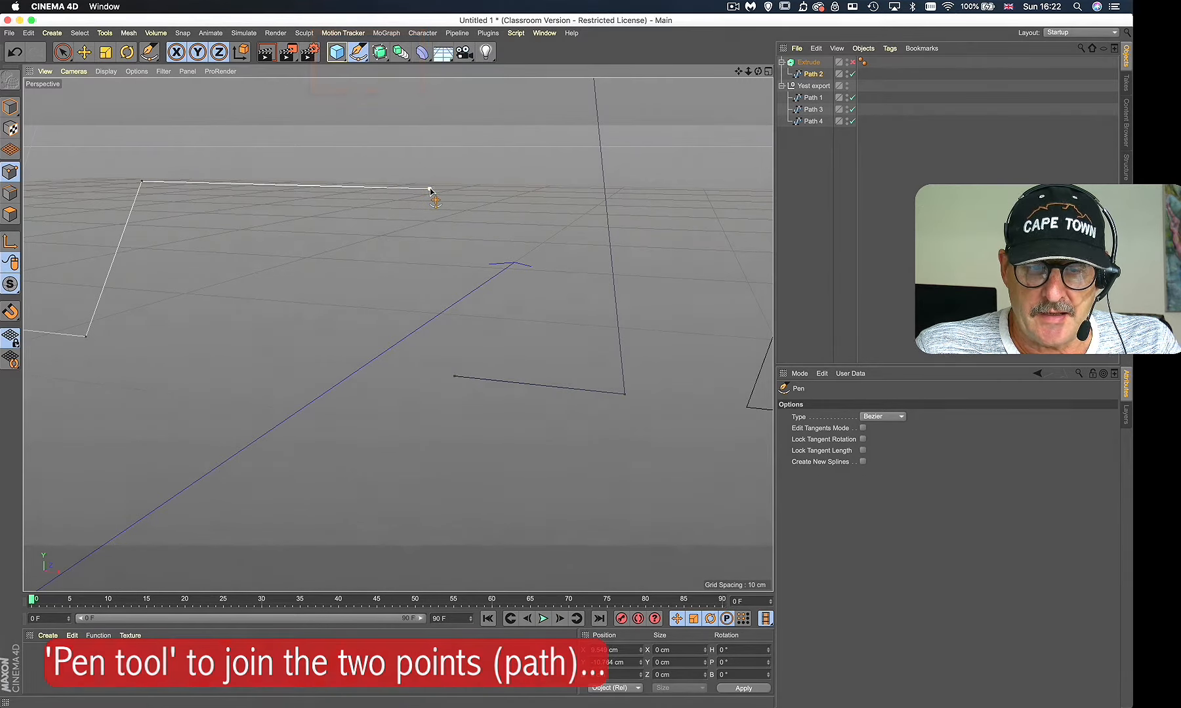
click(455, 377)
click(455, 377)
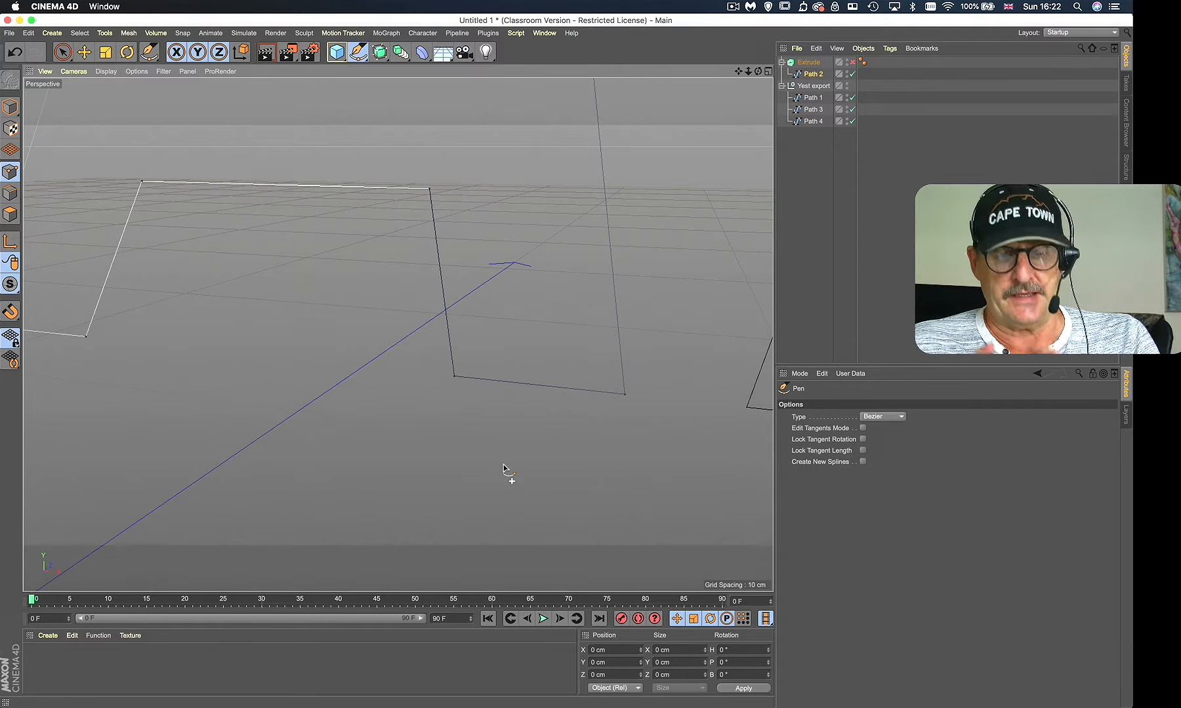
key(space)
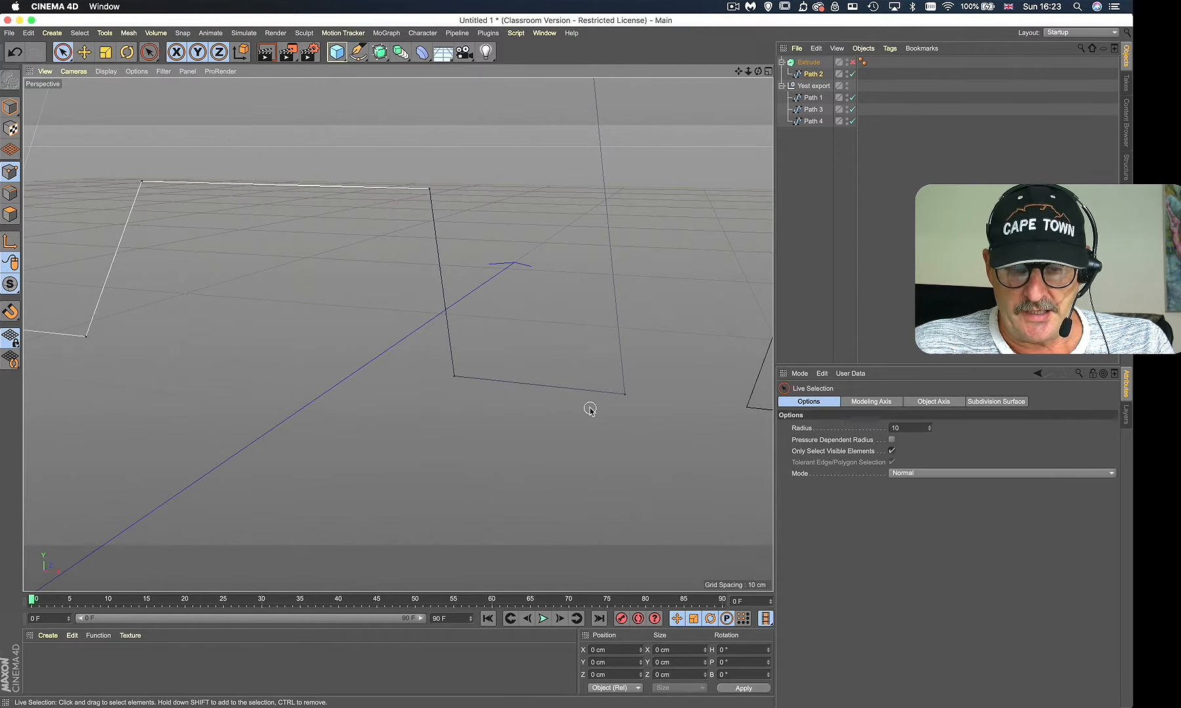
Step: Re-enable the Extrude generator on the outer A outline and set its Z movement to 2 cm
click(852, 62)
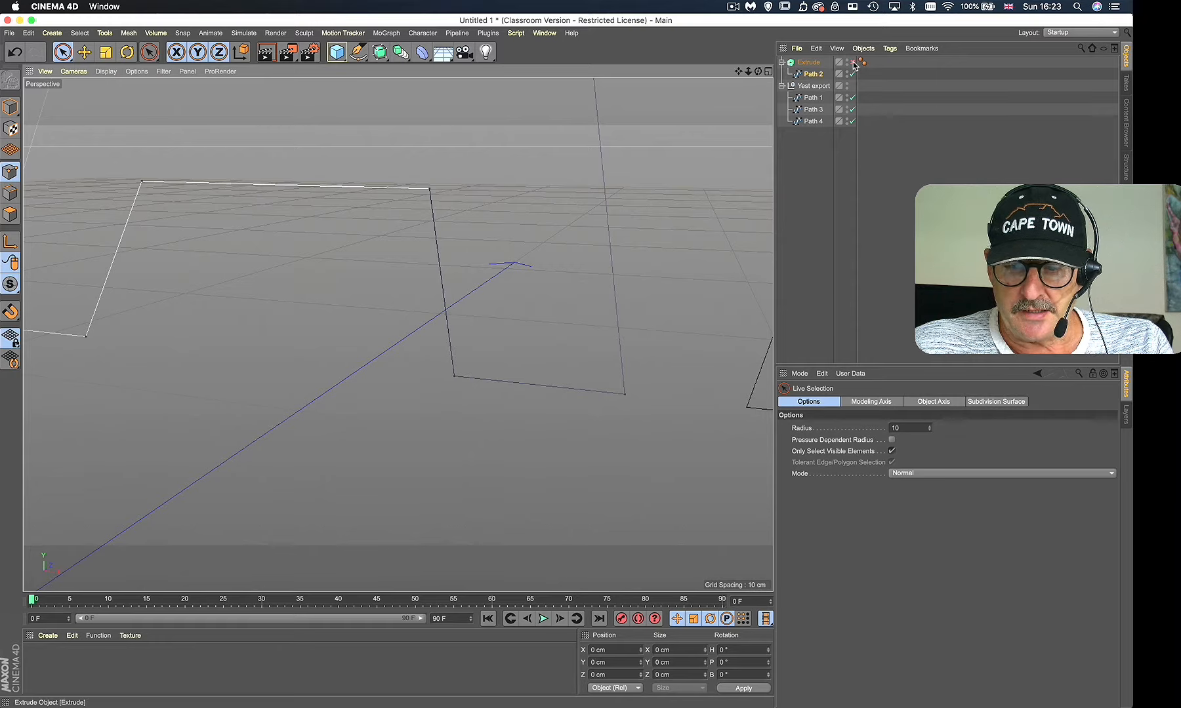
scroll(545, 201, down, 6)
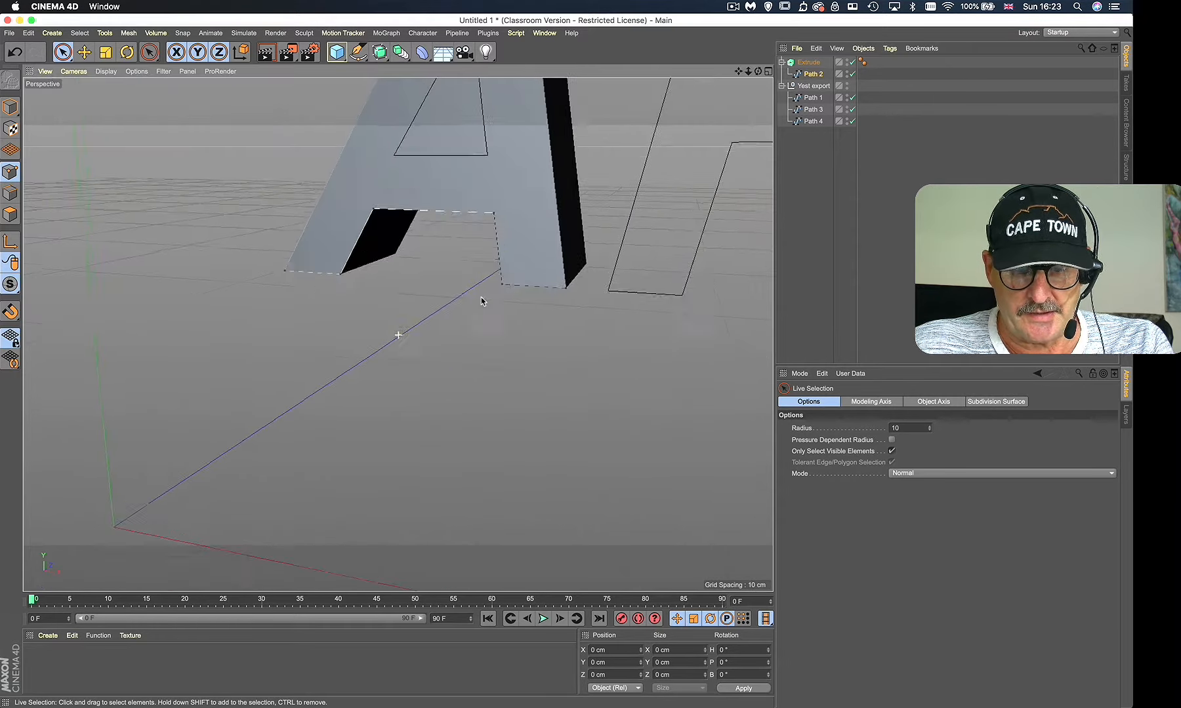
alt+middle_drag(483, 299, 415, 483)
alt+drag(415, 485, 404, 375)
click(807, 63)
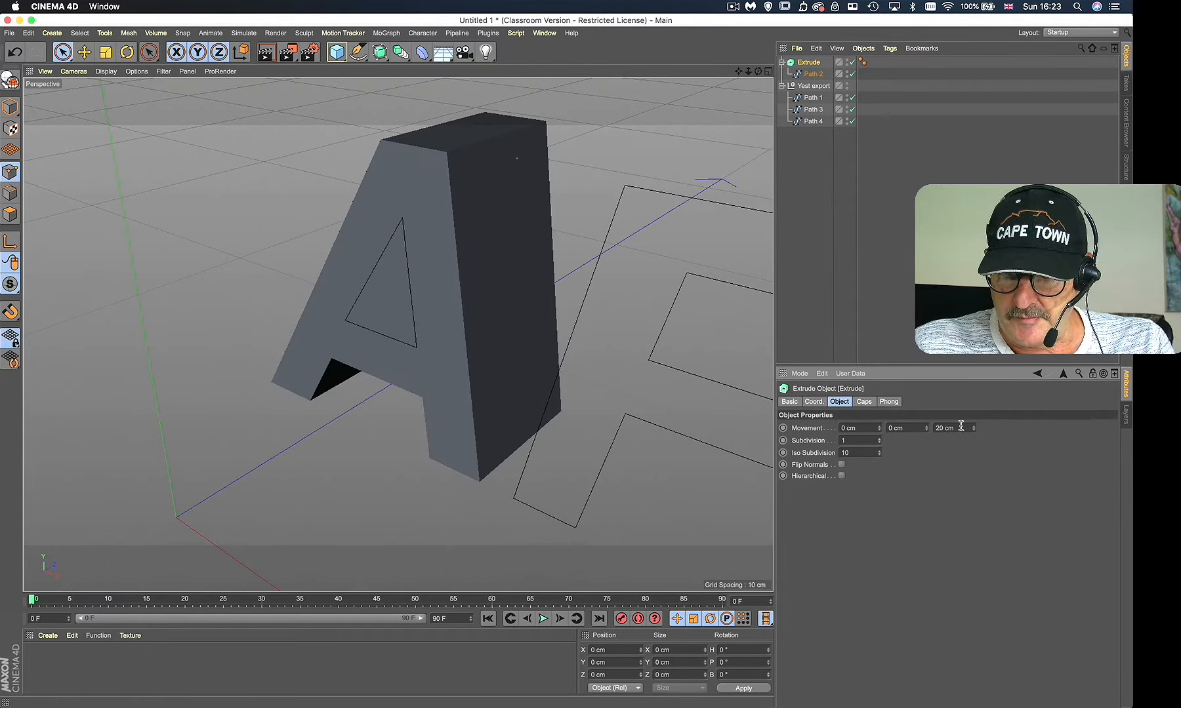
text(2)
key(Return)
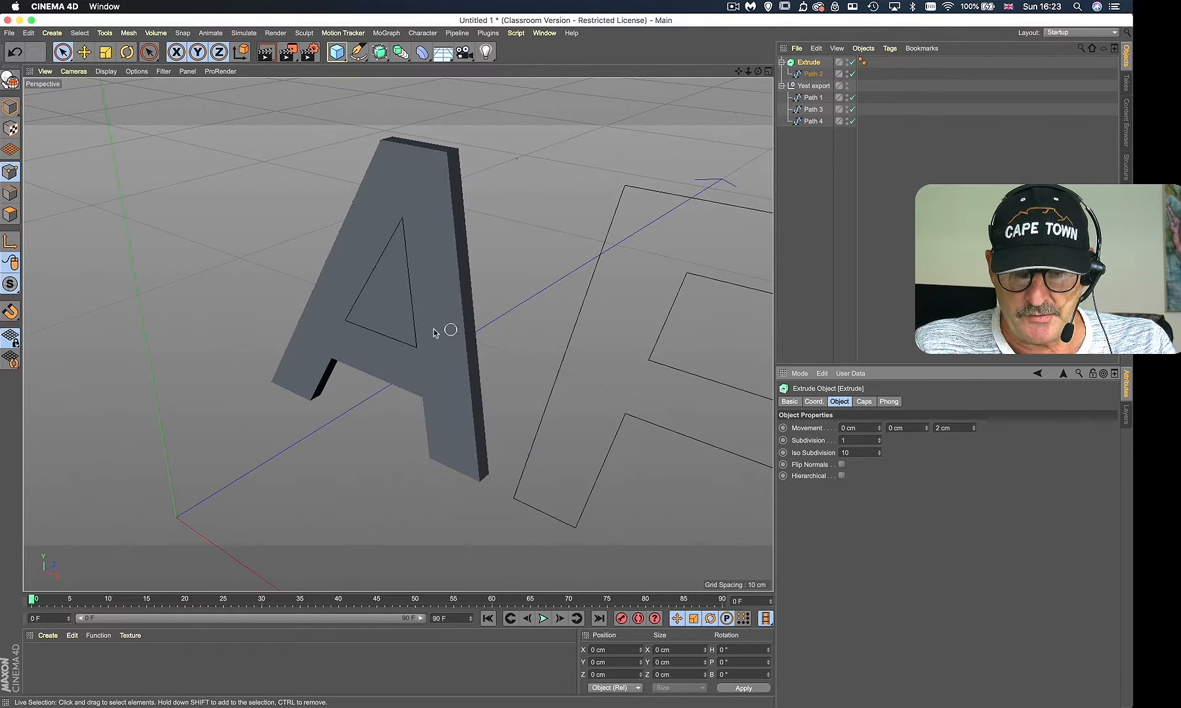
Step: Set the Z movement of the A's Extrude to 5 cm and inspect the thicker letter
mouse_move(458, 271)
alt+mouse_down()
mouse_move(435, 271)
mouse_move(450, 271)
alt+mouse_up()
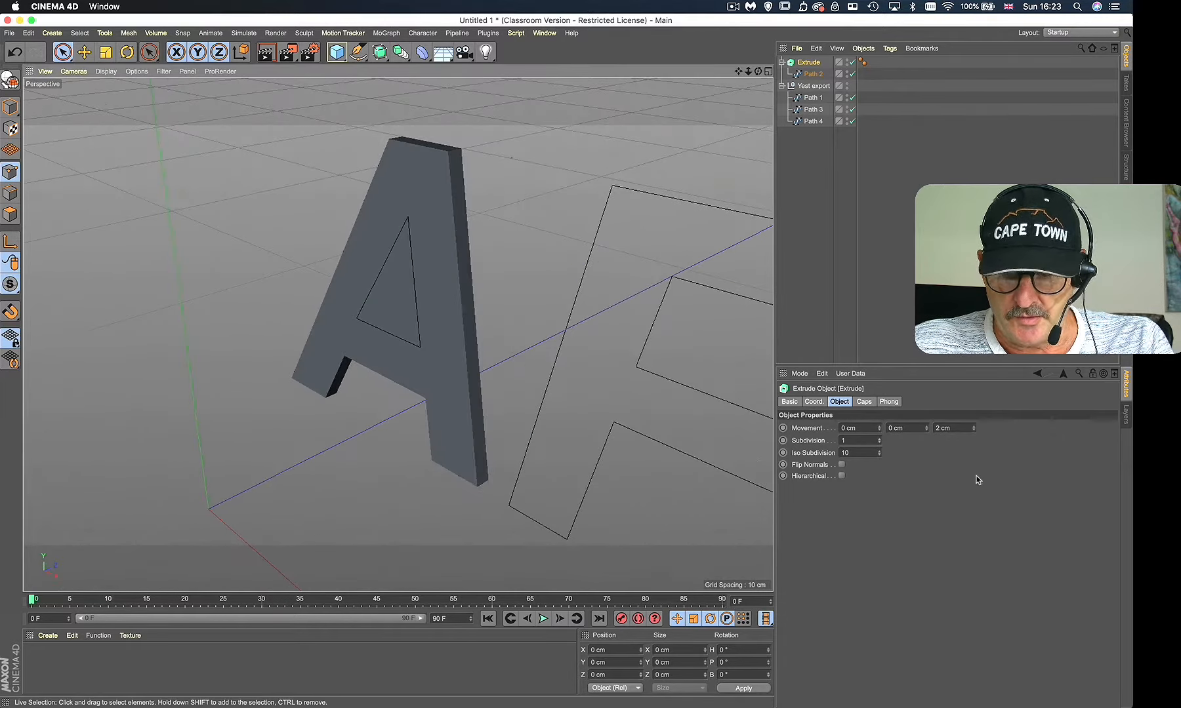
drag(958, 428, 936, 430)
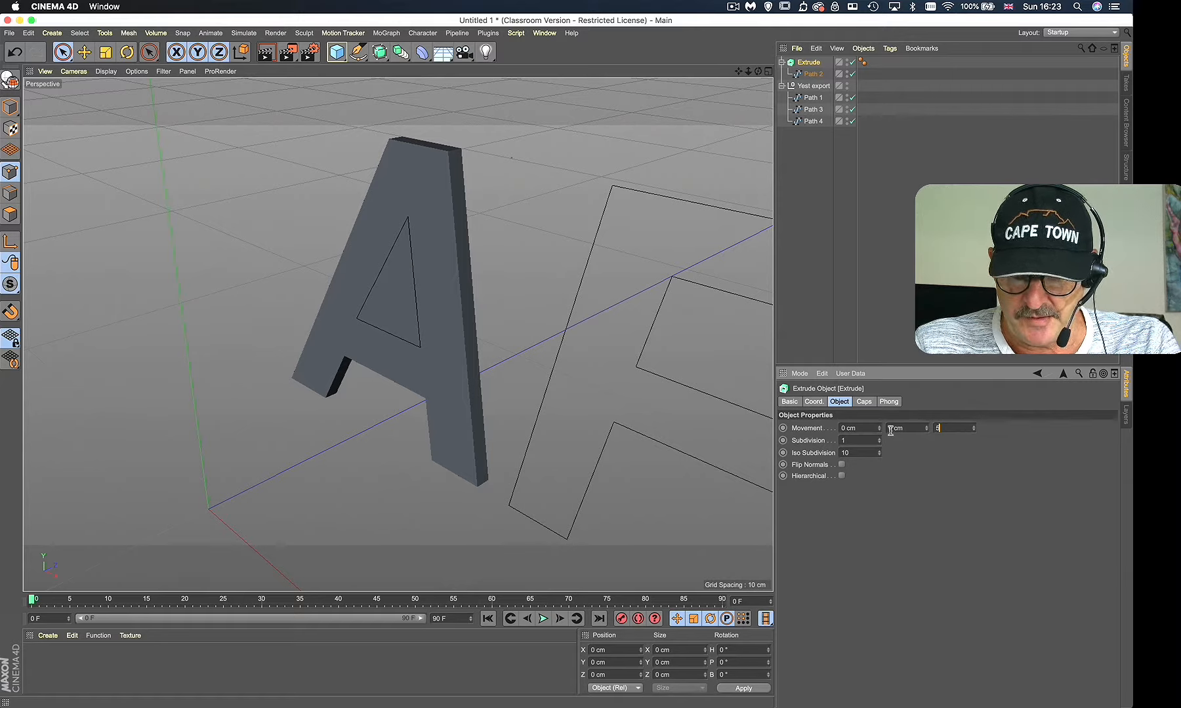
text(5)
key(Return)
scroll(410, 220, up, 3)
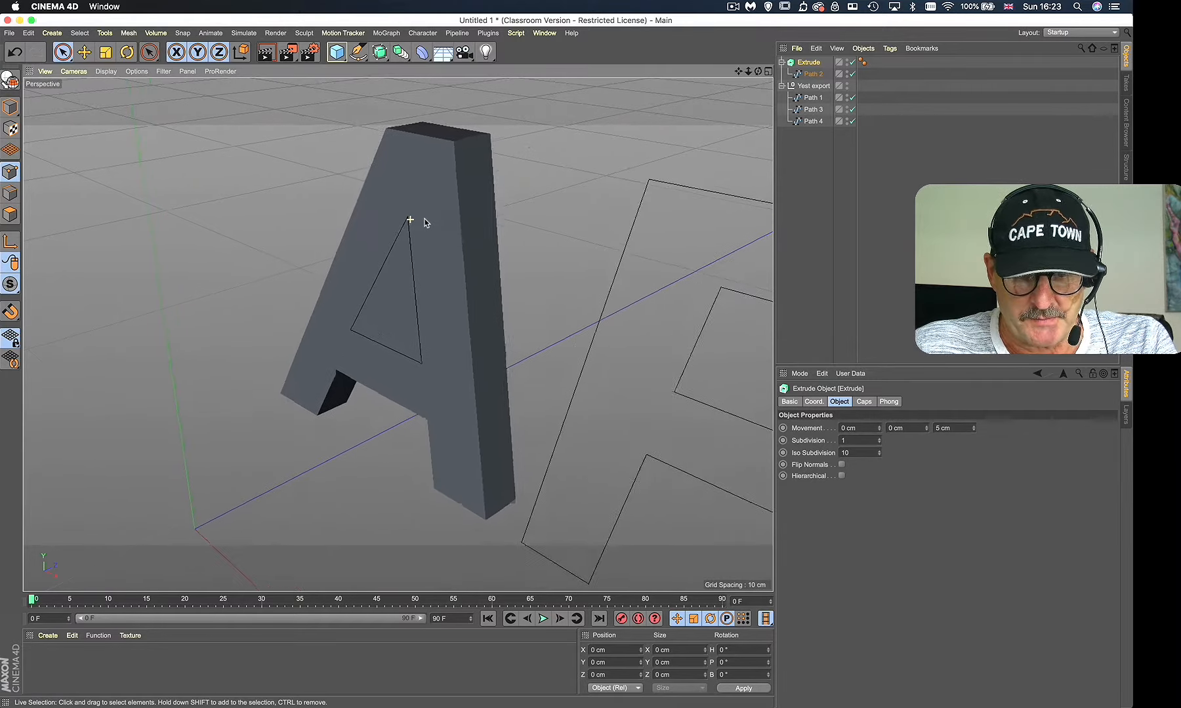
alt+drag(427, 221, 460, 232)
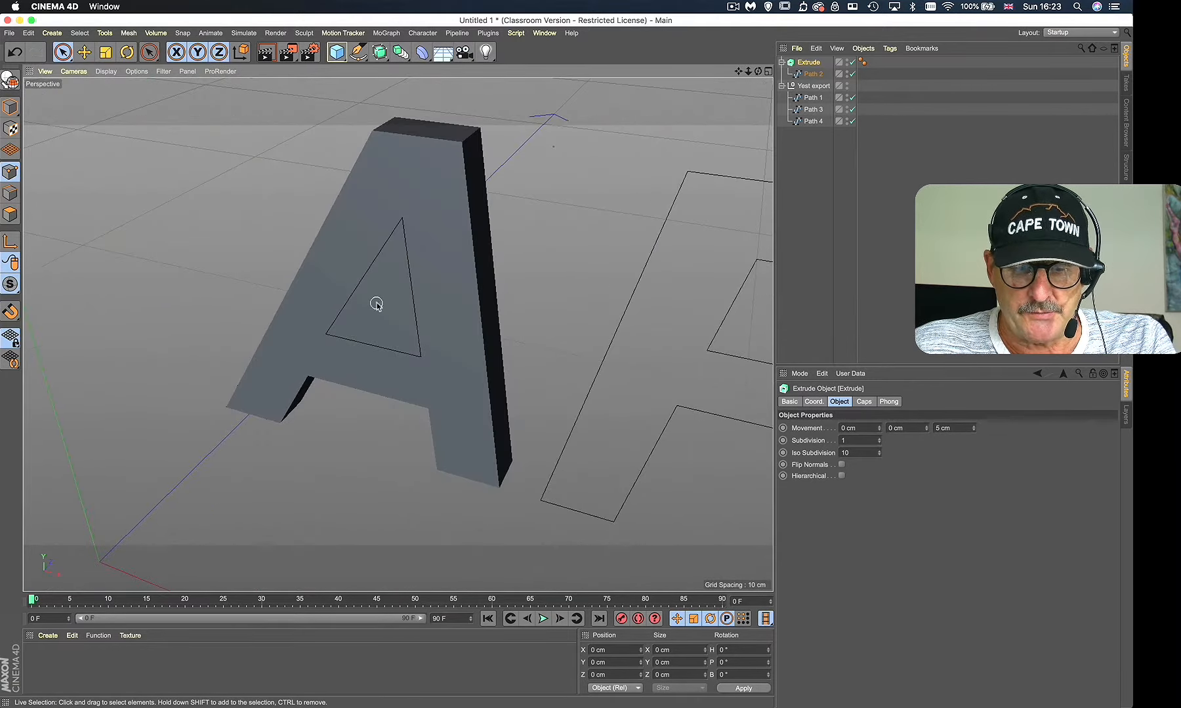
mouse_move(376, 305)
alt+mouse_down()
mouse_move(390, 298)
mouse_move(382, 287)
alt+mouse_up()
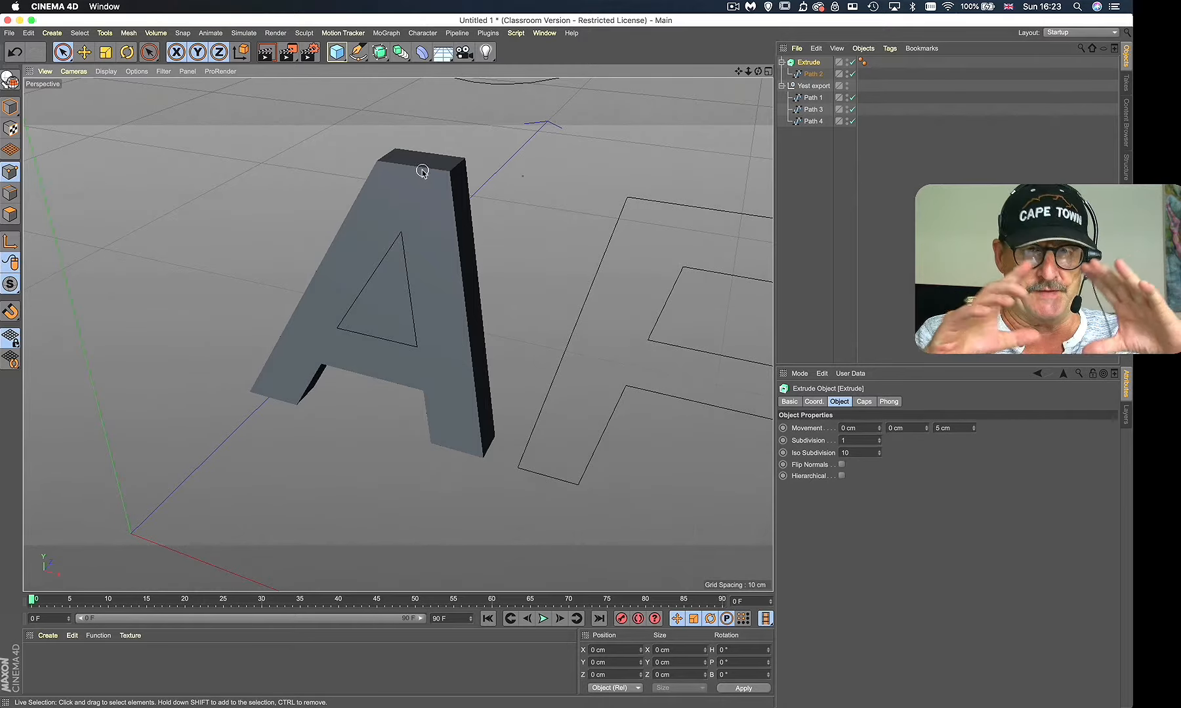
Step: Disable the Extrude, place Path 3 inside it with Path 2, and merge both splines with Connect Objects + Delete
click(813, 97)
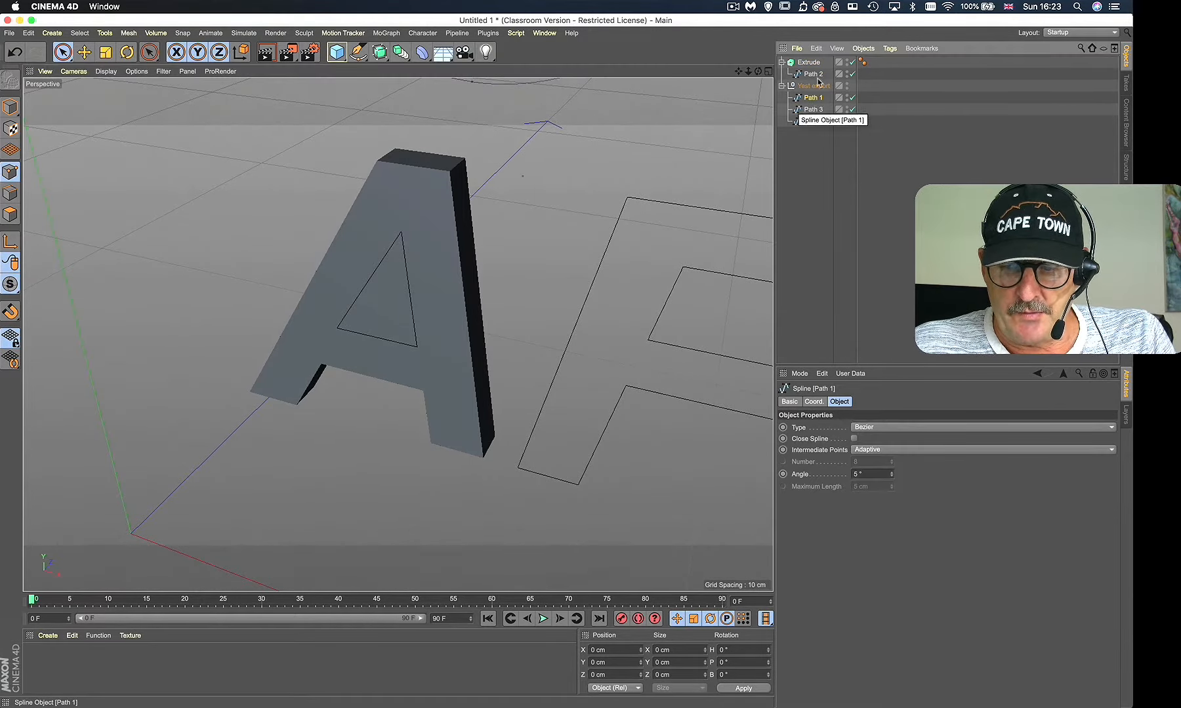
click(852, 62)
click(814, 110)
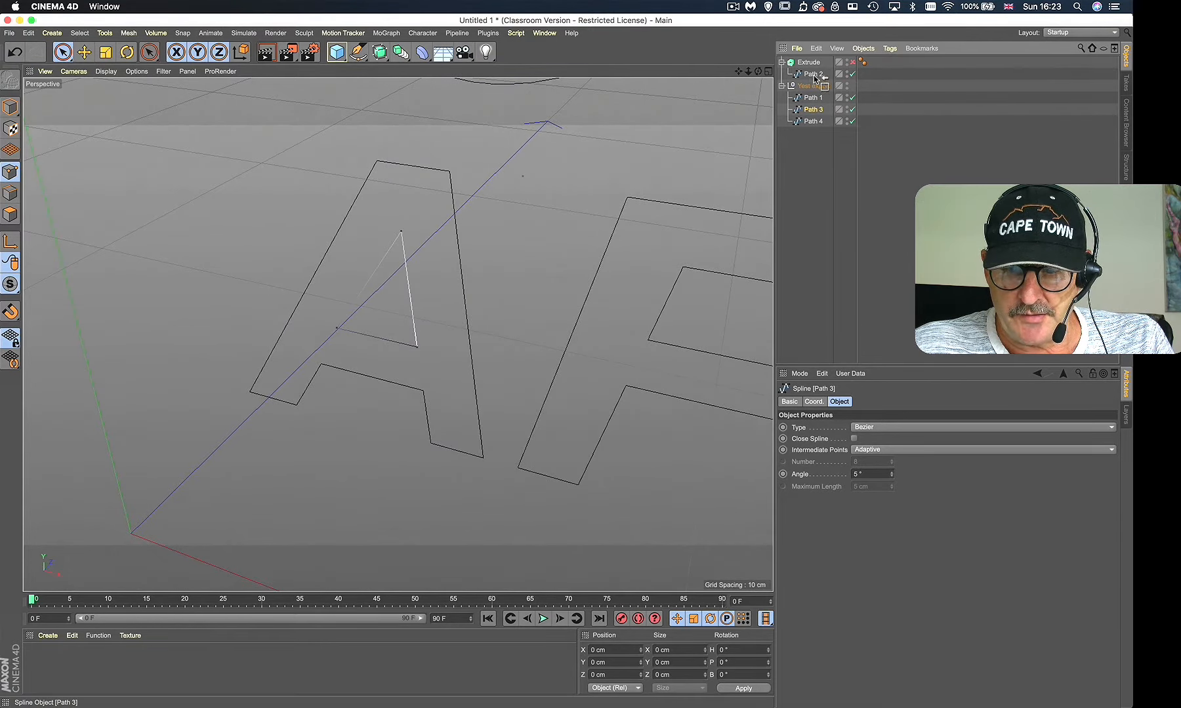
drag(814, 80, 824, 76)
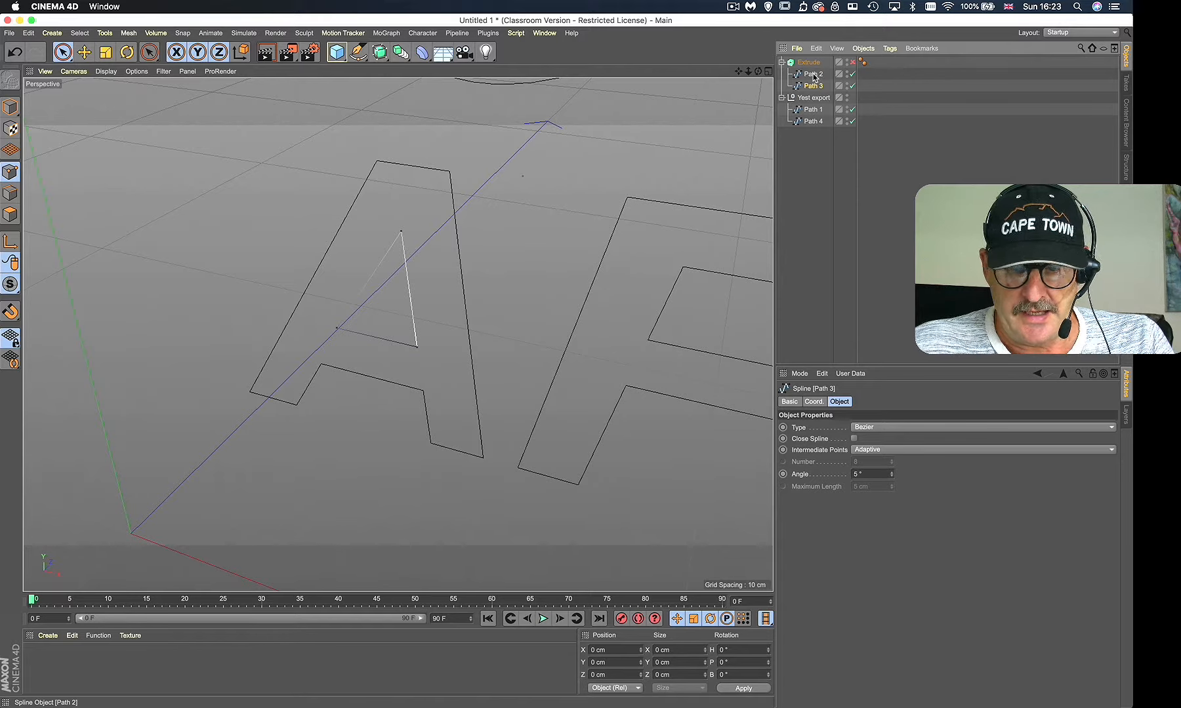
shift+click(814, 74)
right_click(814, 75)
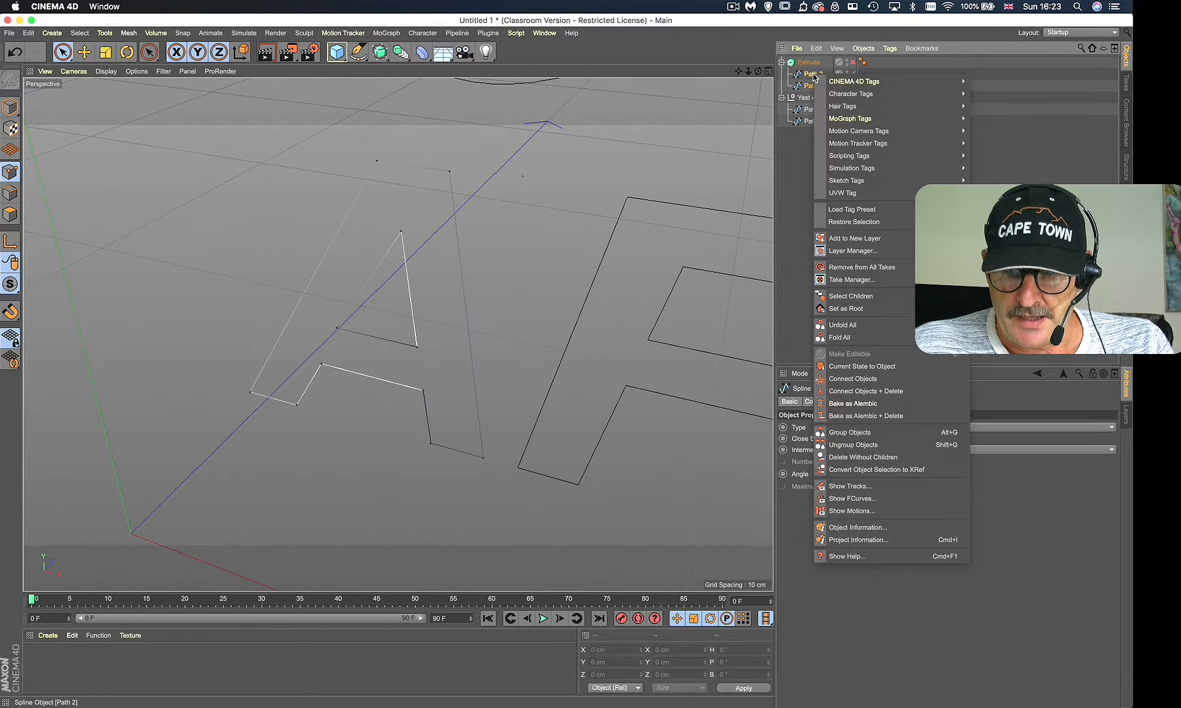
click(861, 392)
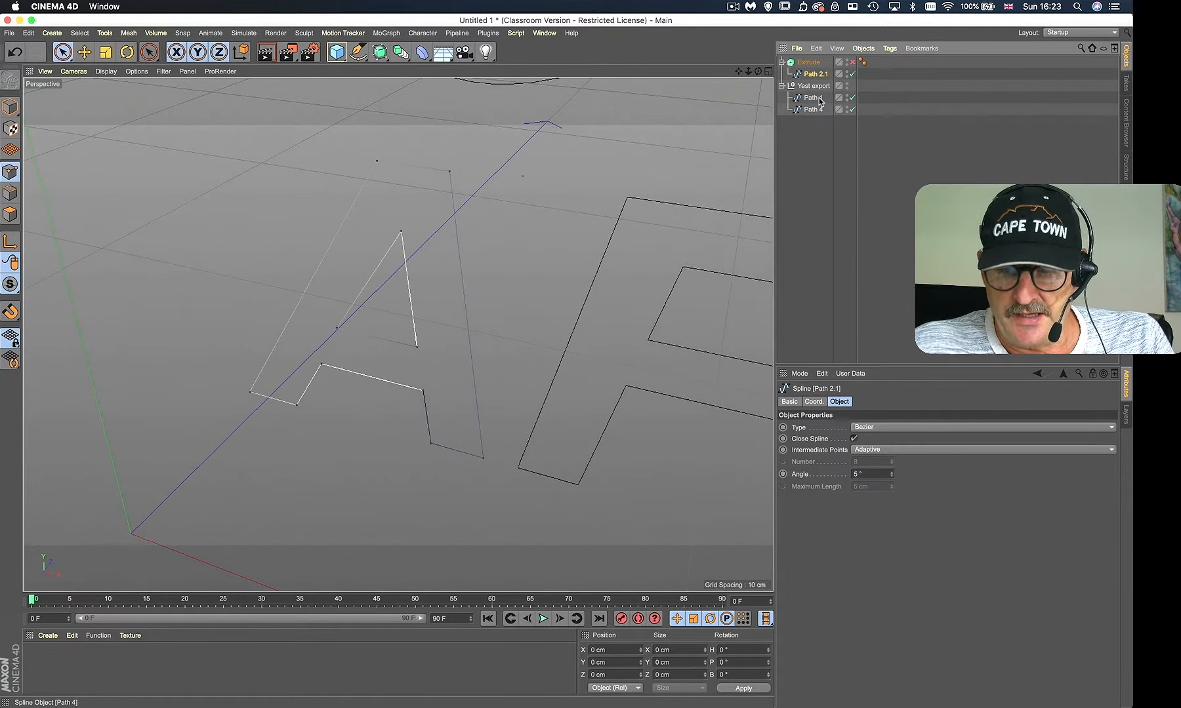
Step: Turn the Extrude generator on to inspect the A's triangular opening from several angles, and turn it off again
click(852, 61)
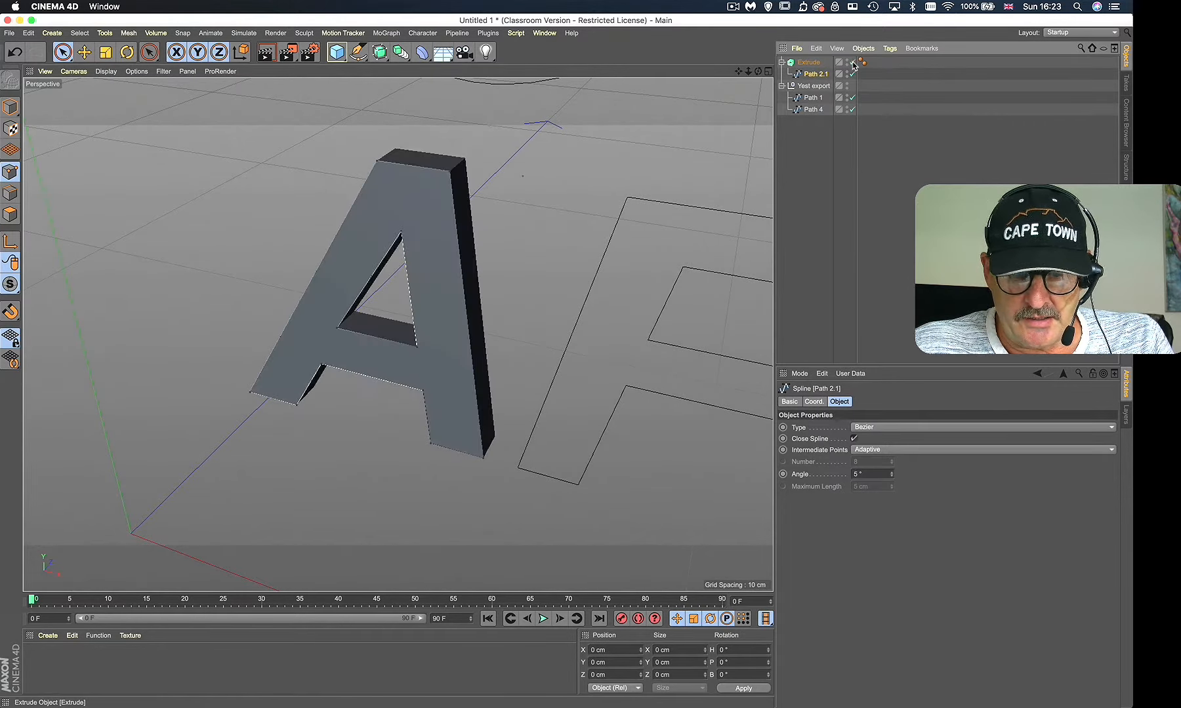
alt+right_drag(365, 314, 421, 302)
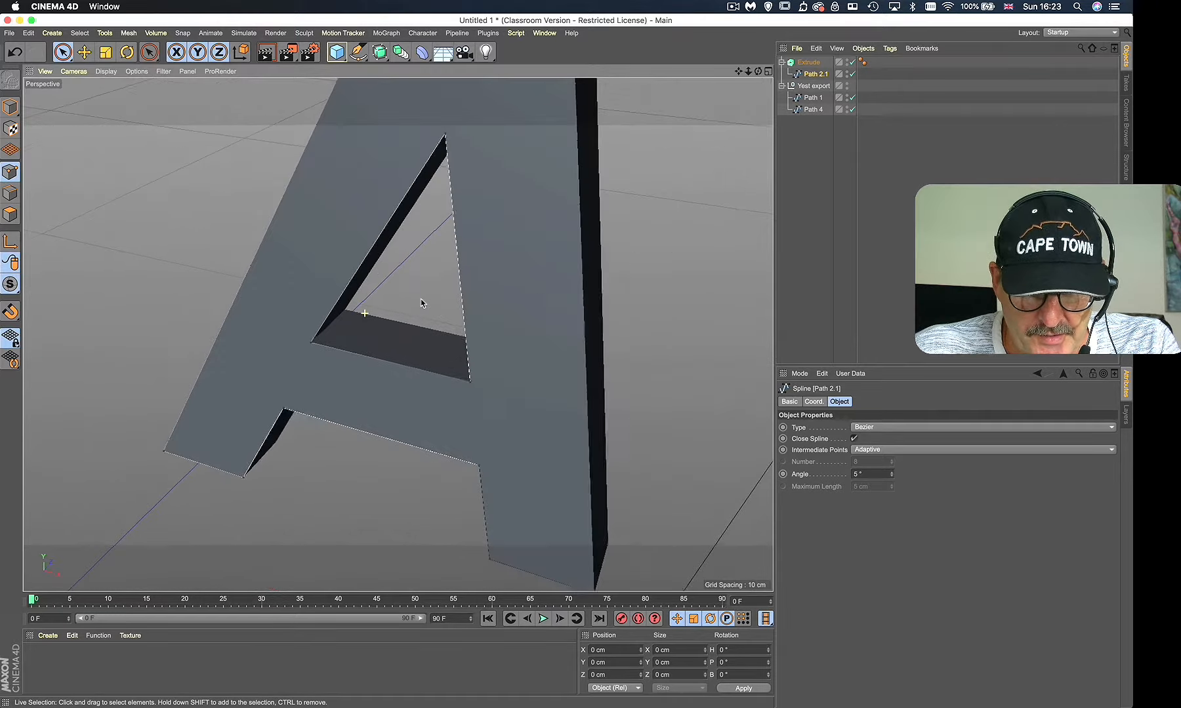
alt+drag(397, 335, 462, 351)
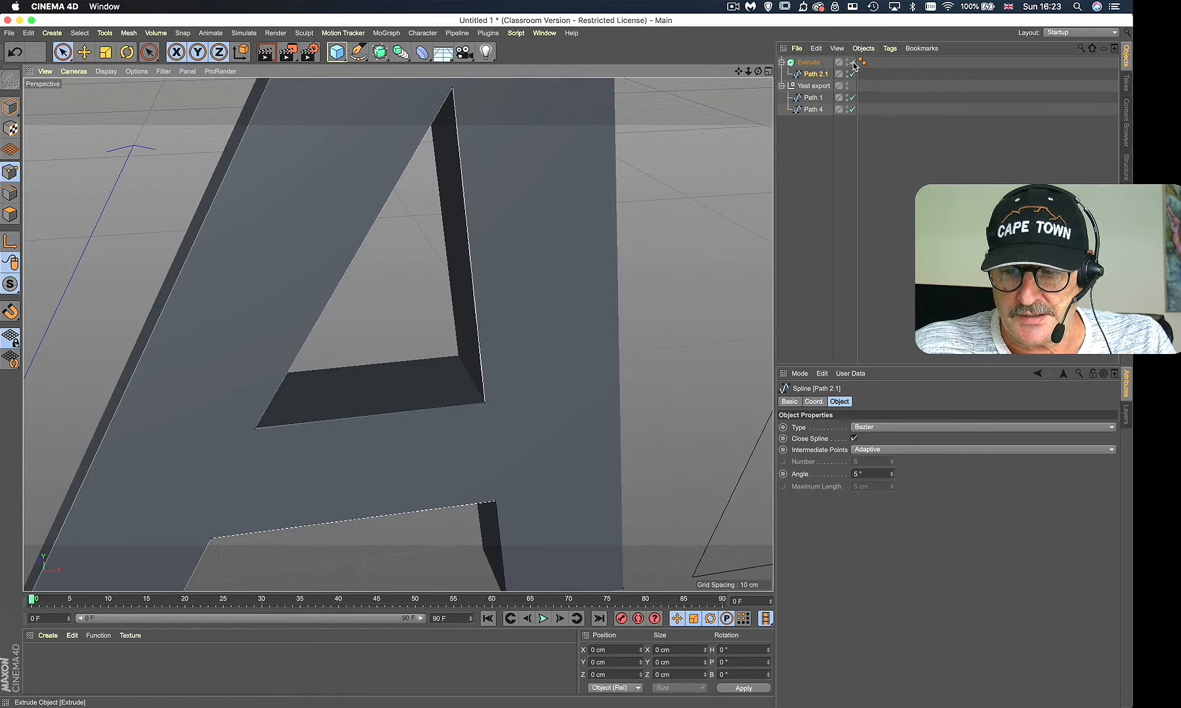
click(852, 63)
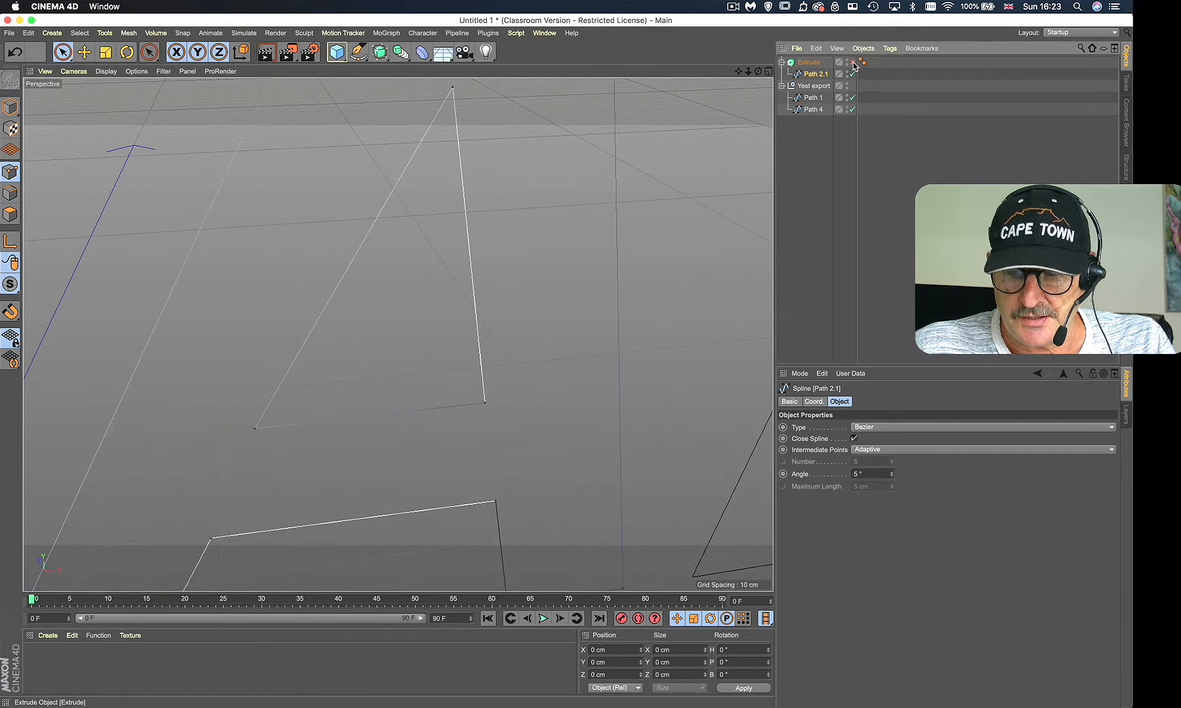
Step: Test the inner triangle's lower right corner by moving its point to about X 10.7 cm and downward, and undo both moves
click(484, 402)
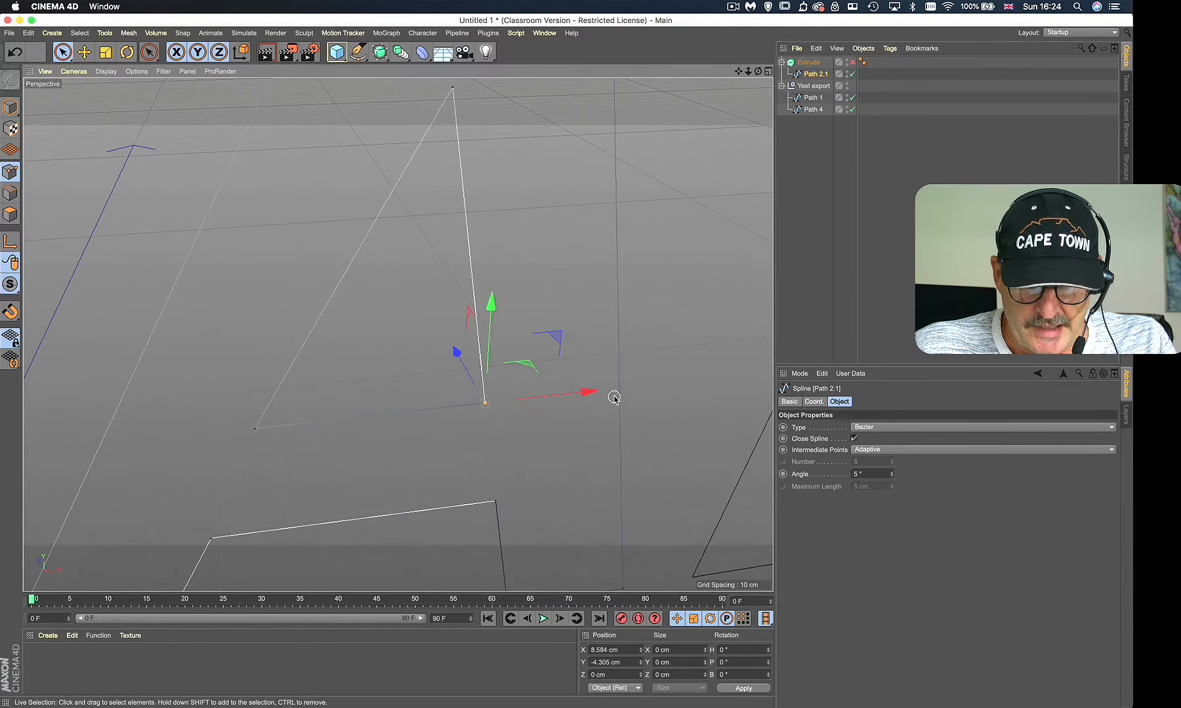
drag(586, 393, 628, 389)
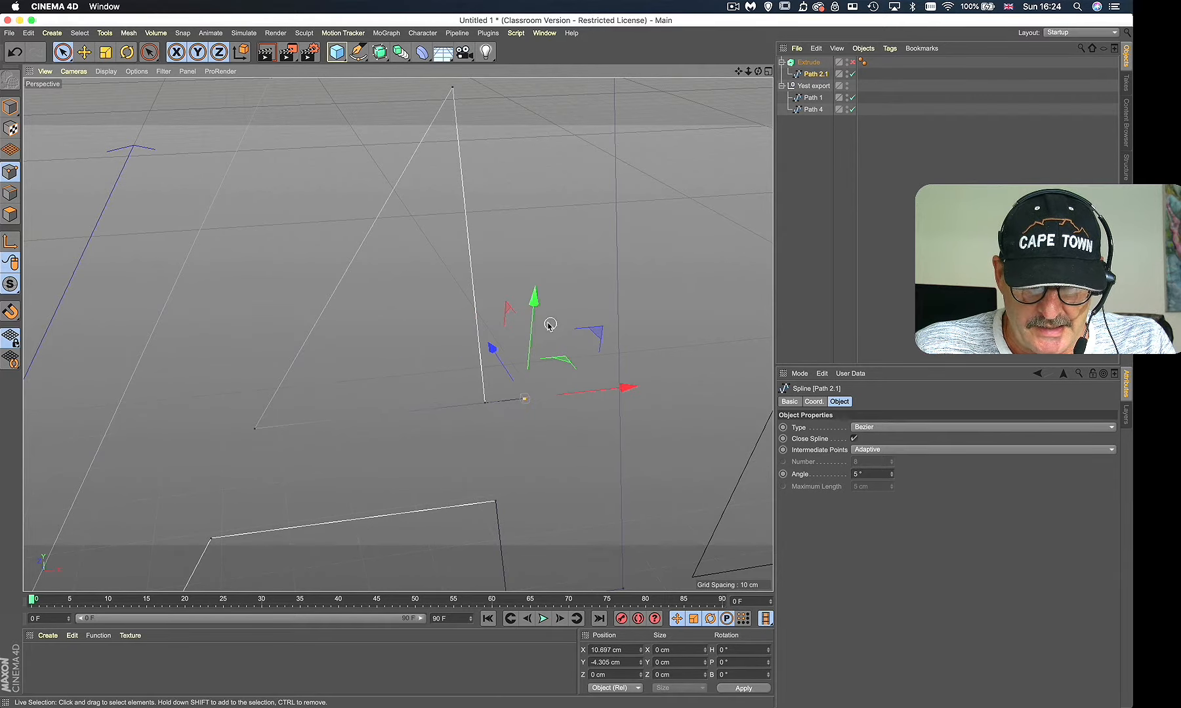
drag(533, 320, 527, 386)
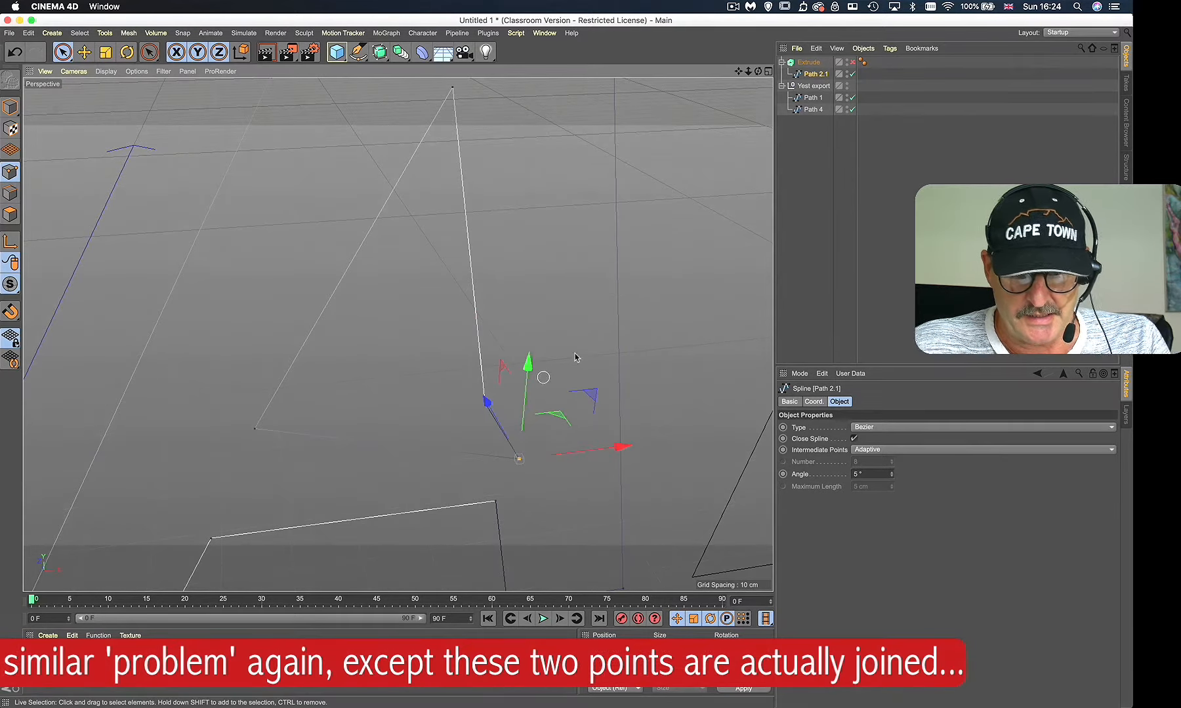
alt+drag(631, 336, 597, 309)
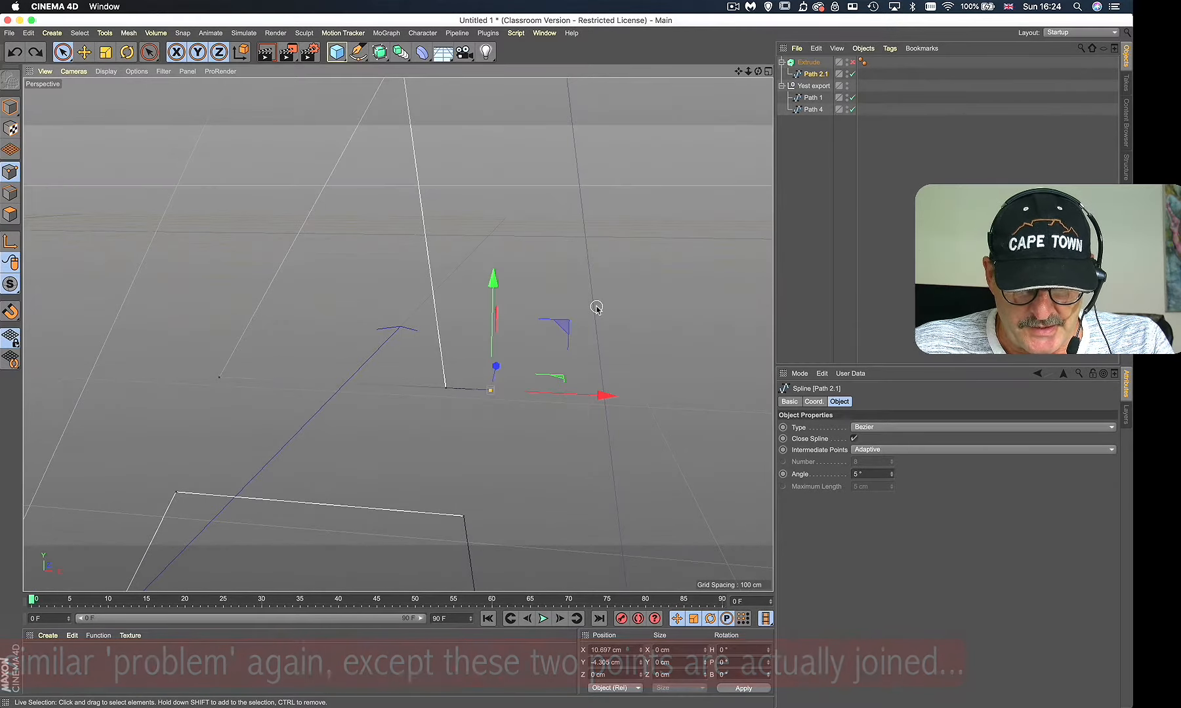
key(super+z)
key(super+z)
click(517, 332)
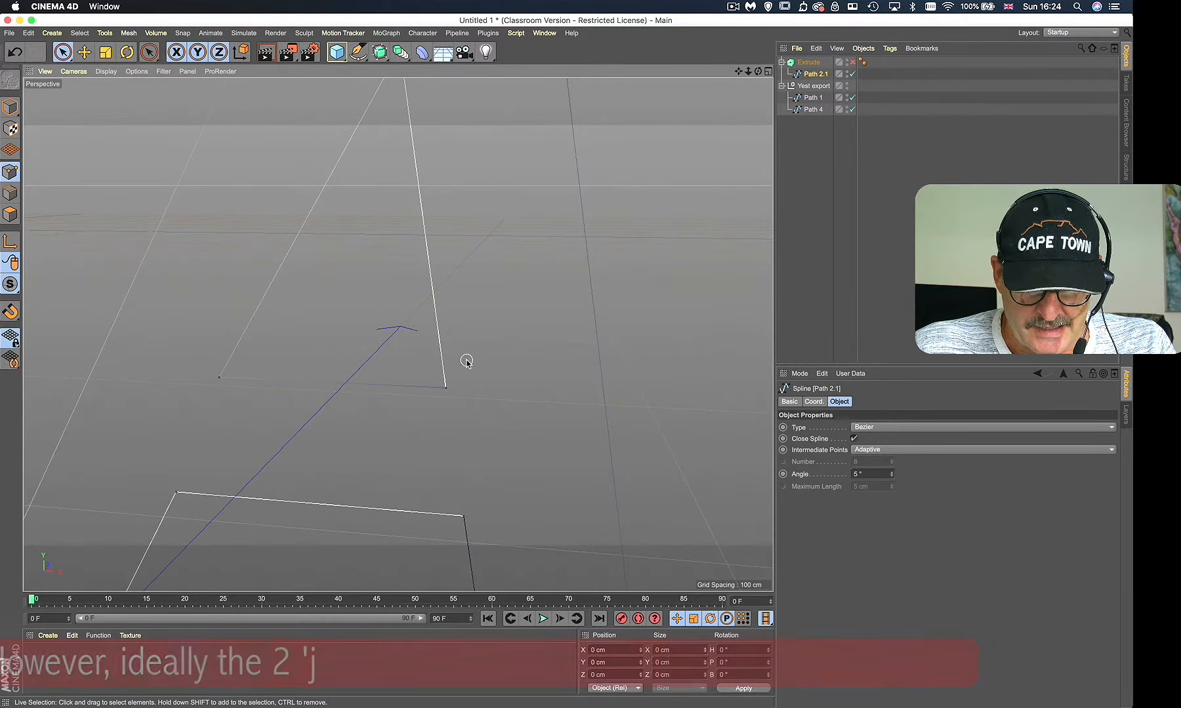
Step: Weld the overlapping points at the inner triangle's lower right corner, with Only Select Visible Elements off for the selection and back on after welding
click(63, 55)
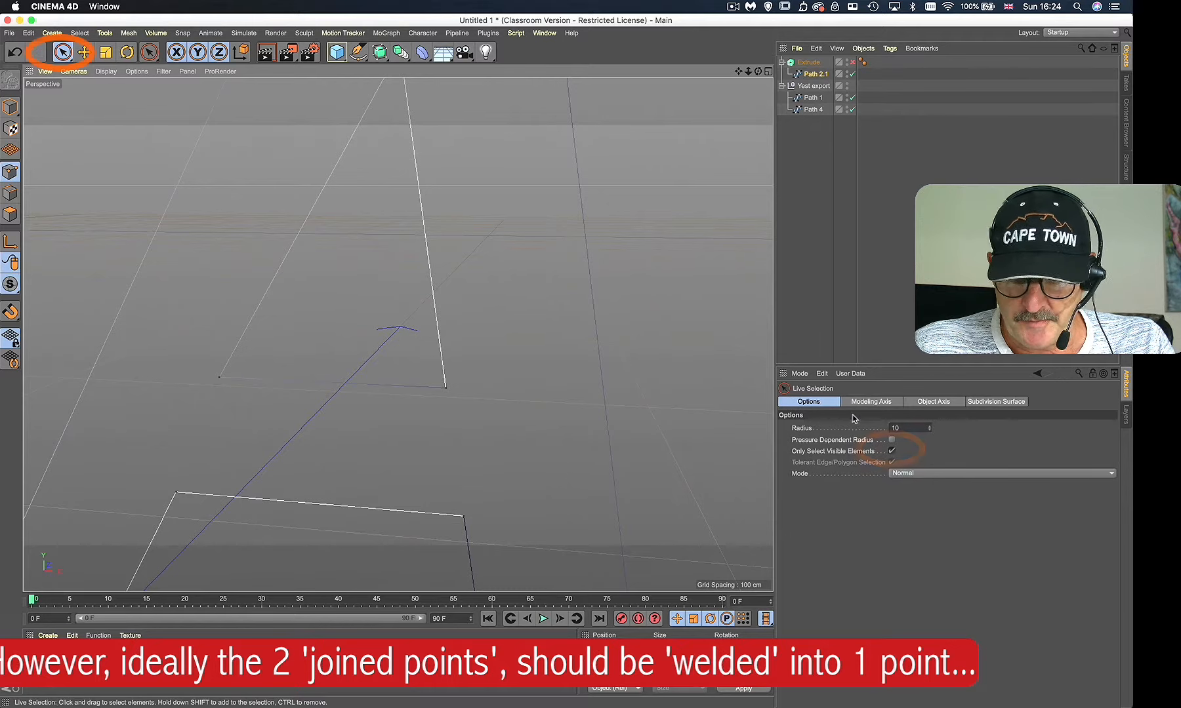
click(892, 451)
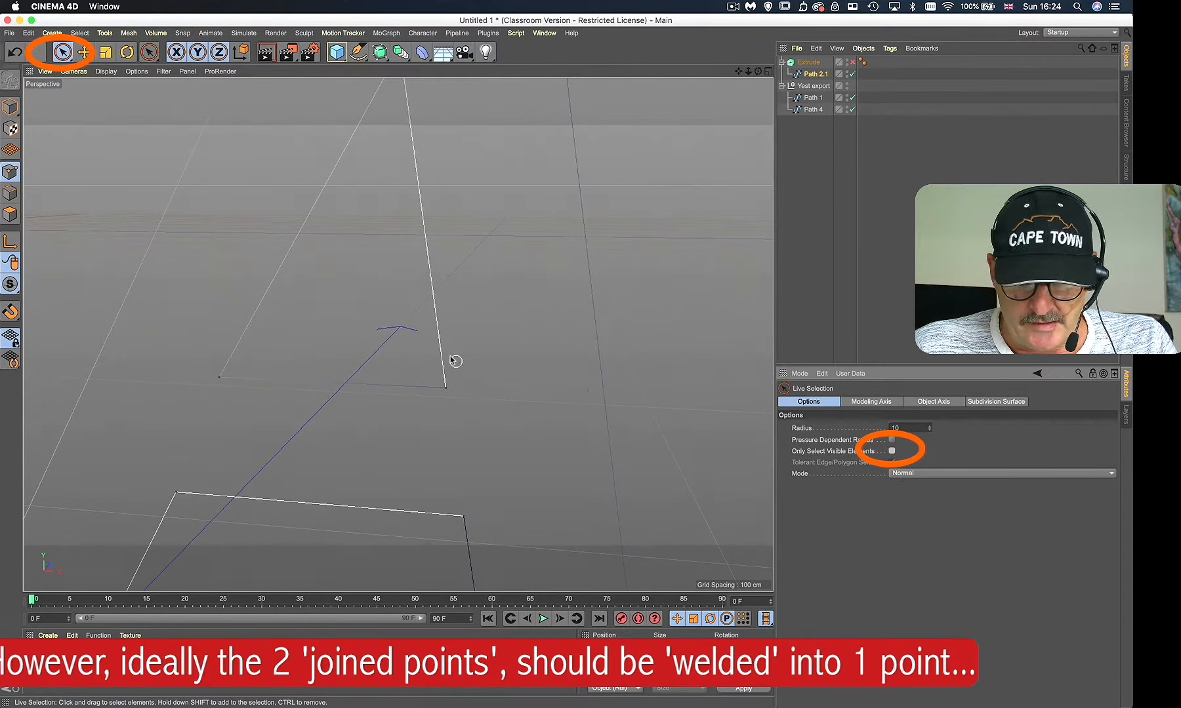
click(447, 389)
right_click(524, 333)
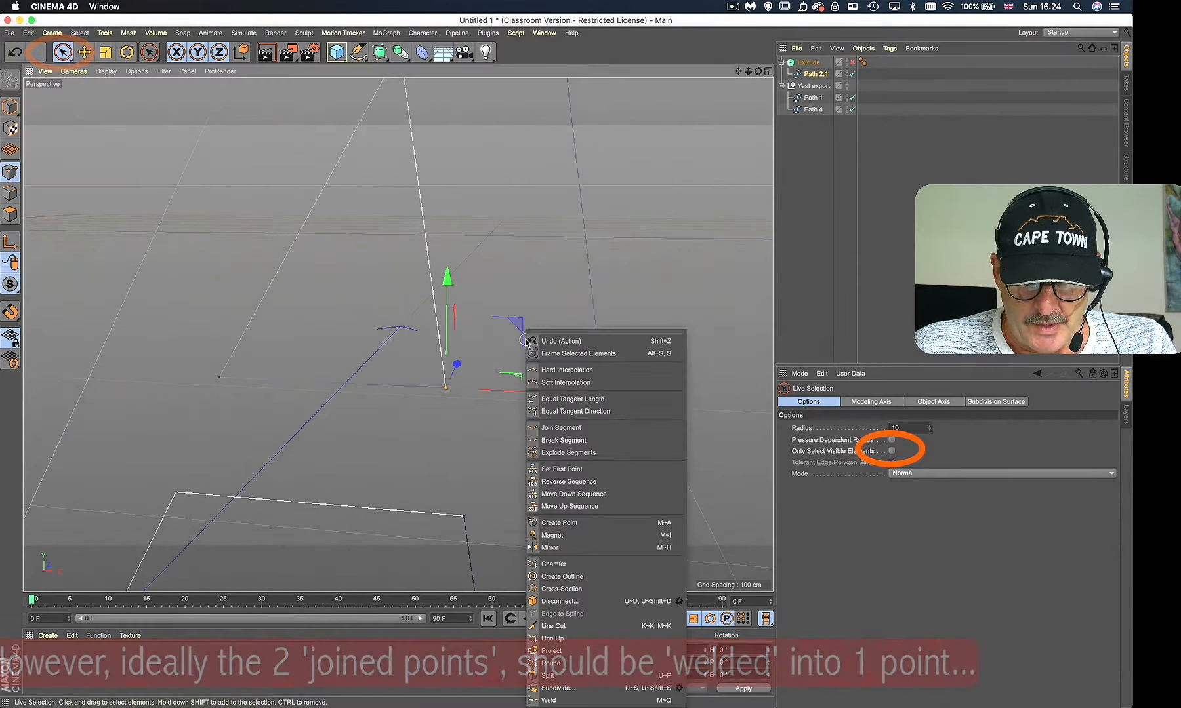
click(549, 700)
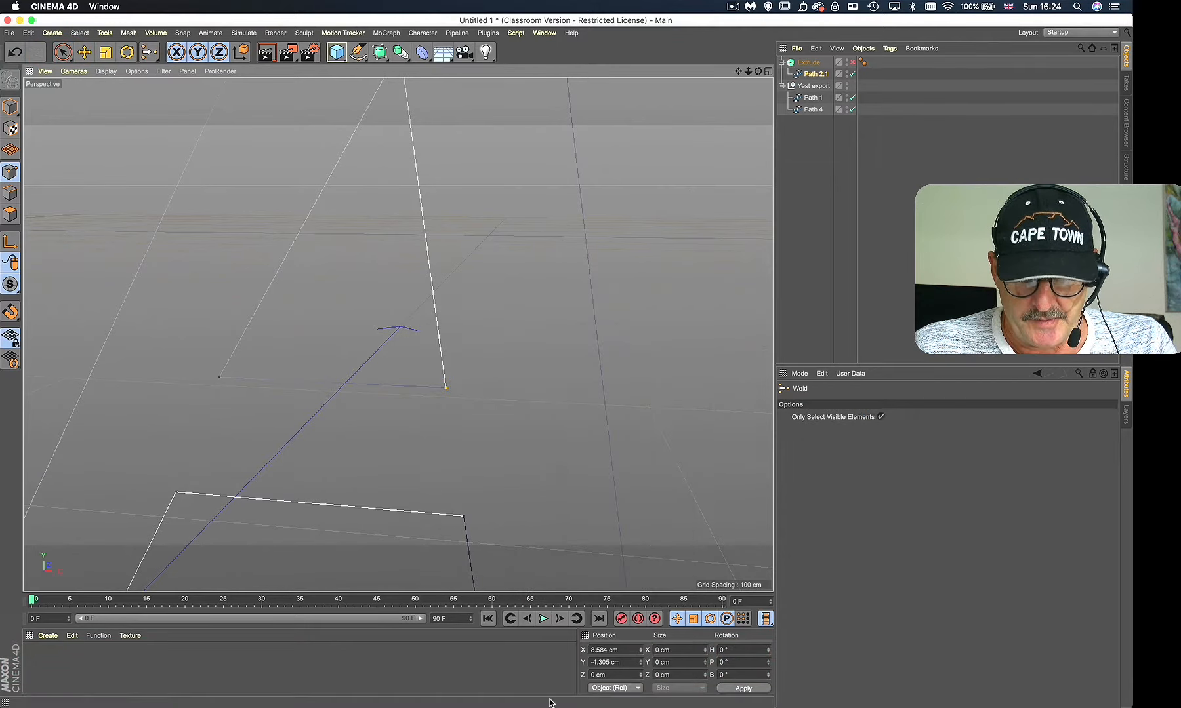
key(space)
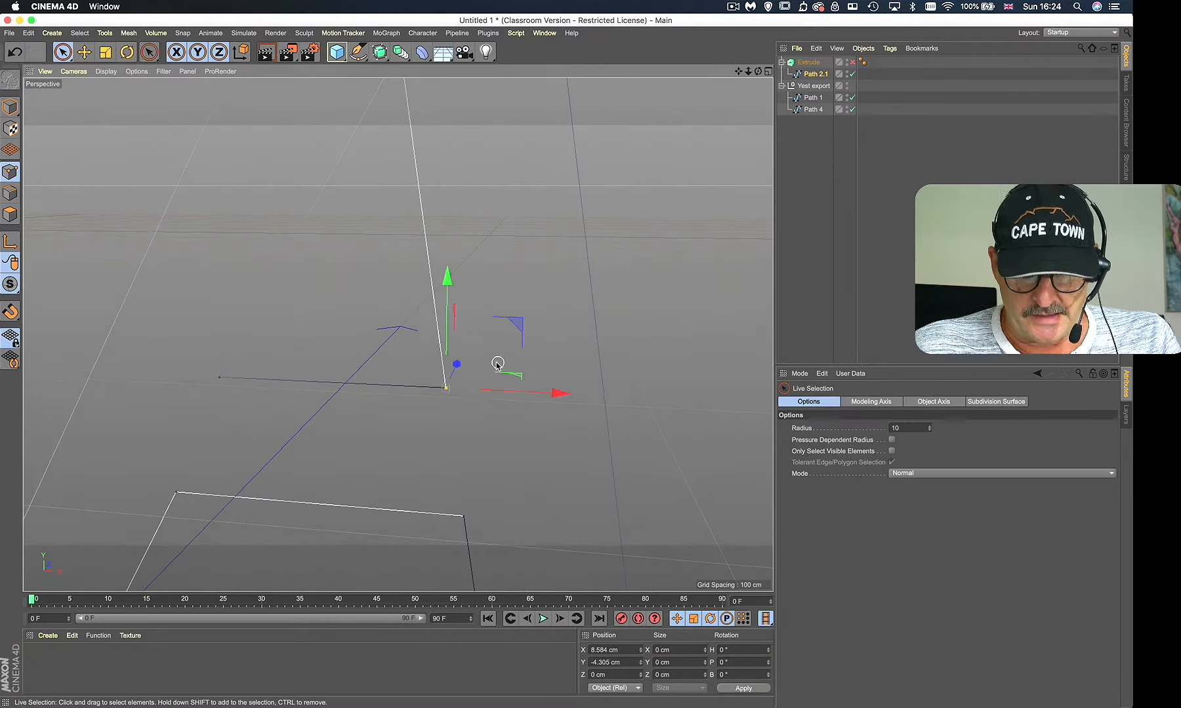
click(498, 336)
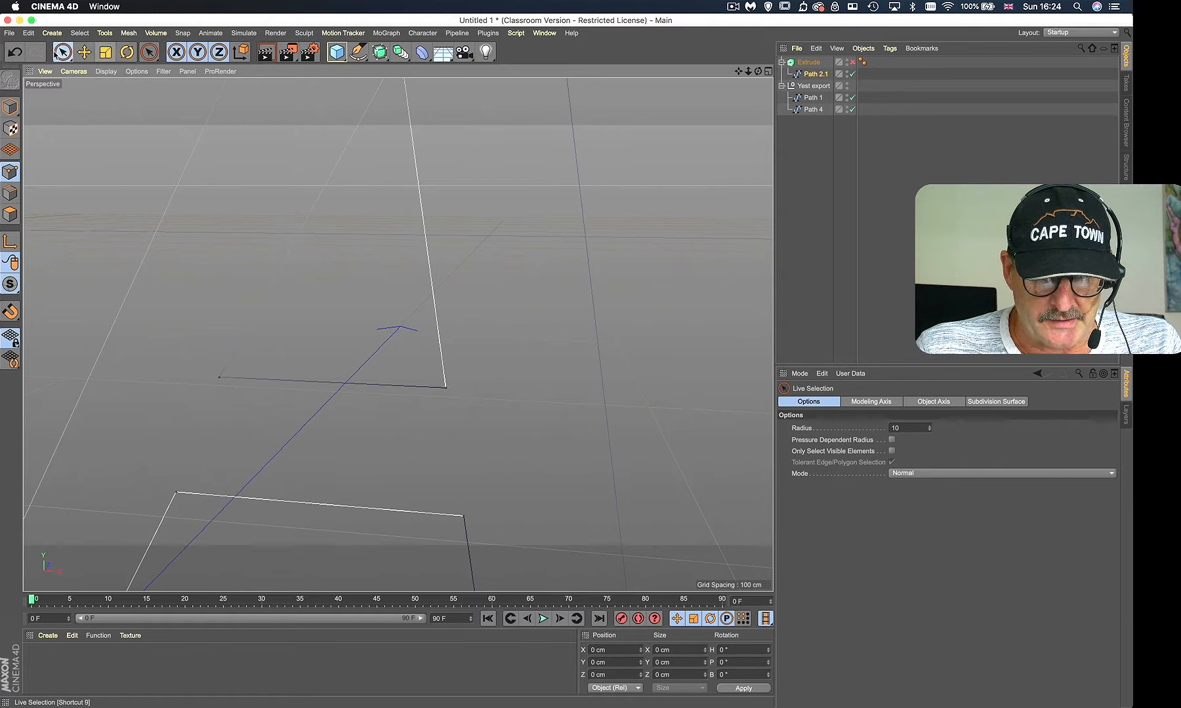
click(891, 451)
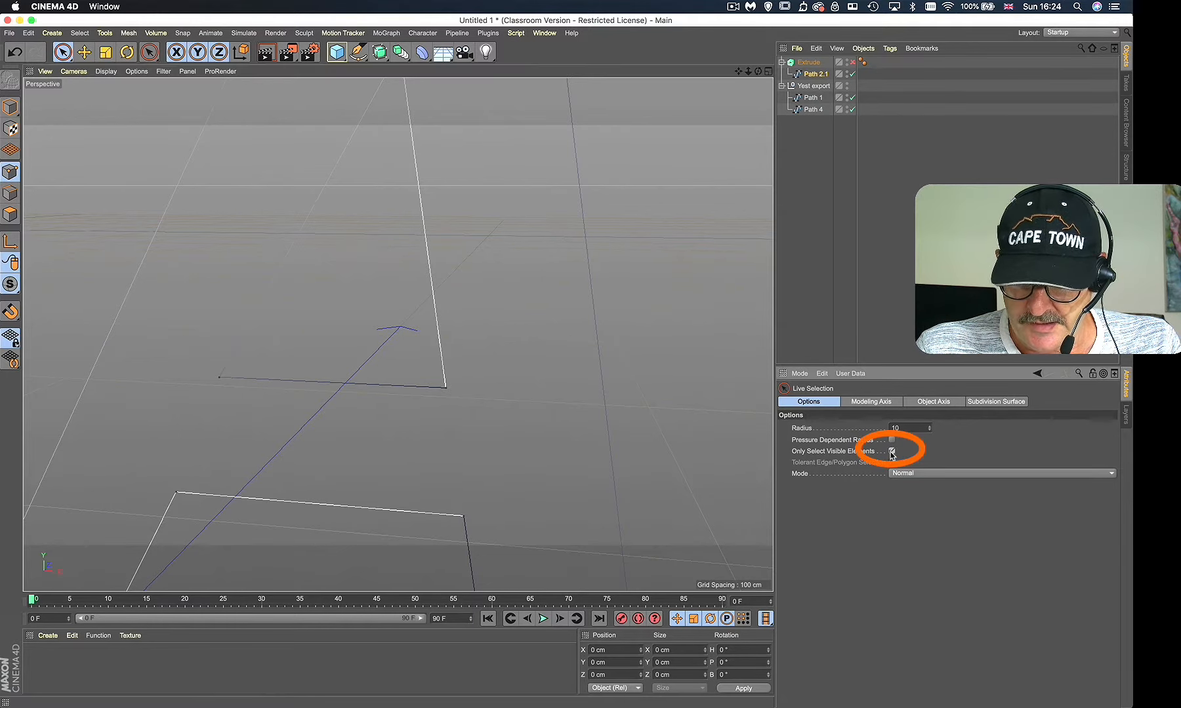
Step: Test the inner triangle's welded corner by moving its point, and undo the test move
click(444, 388)
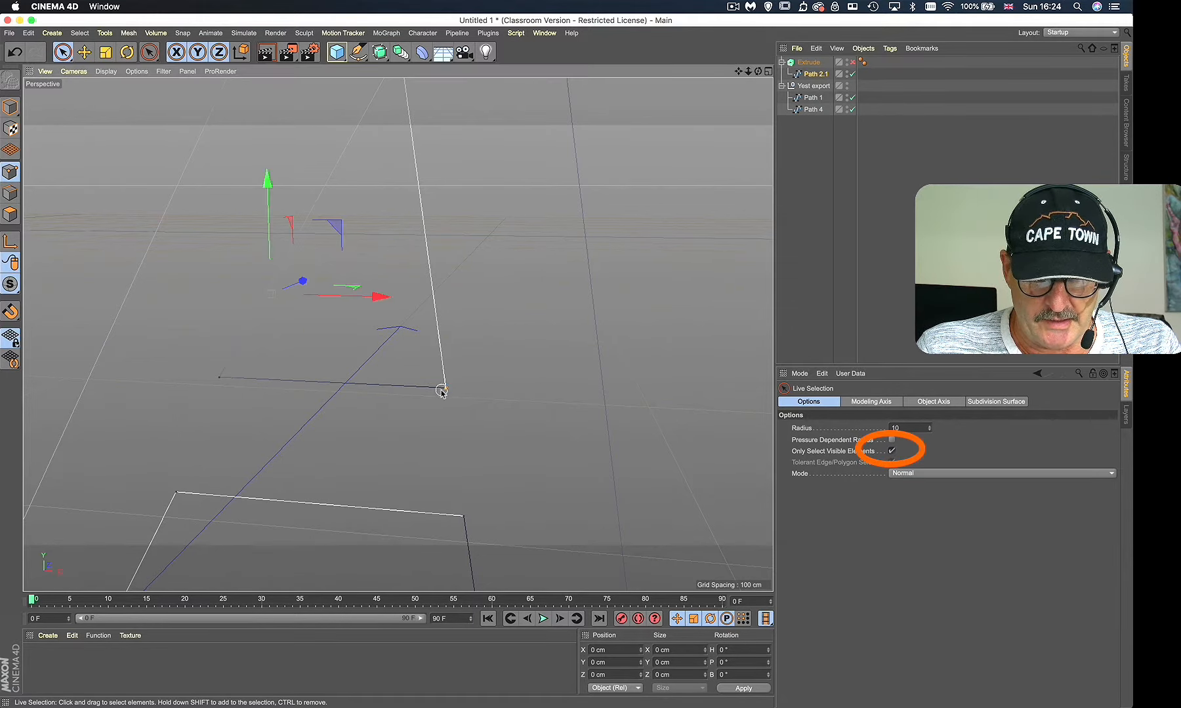
drag(453, 278, 480, 245)
key(super+z)
alt+drag(549, 190, 469, 261)
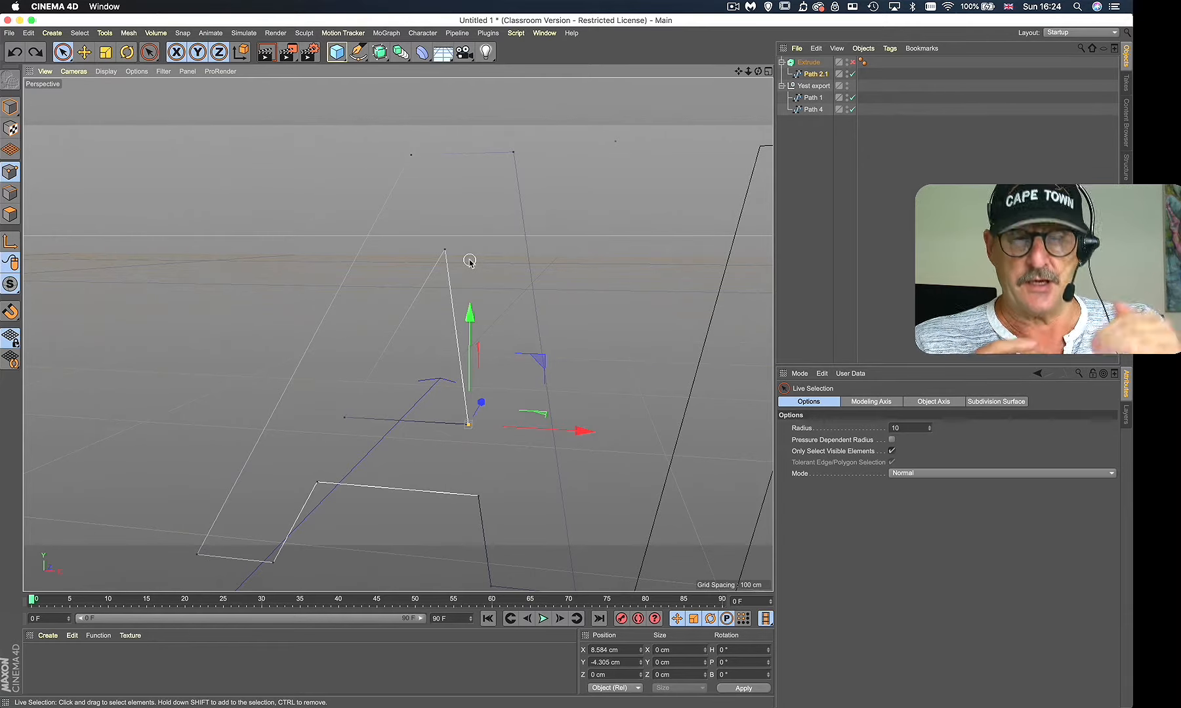
Step: Re-enable the Extrude generator on the merged A spline and bring both letters into view
click(851, 62)
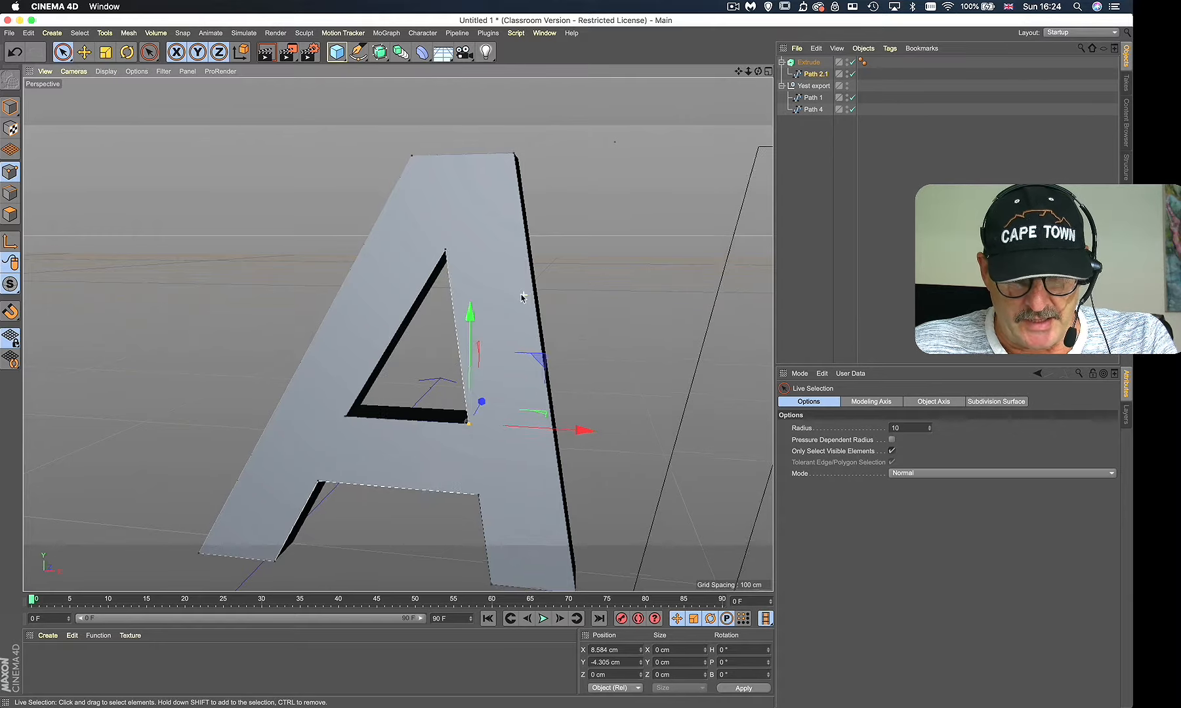
scroll(522, 298, down, 5)
alt+drag(491, 322, 476, 367)
scroll(477, 367, up, 4)
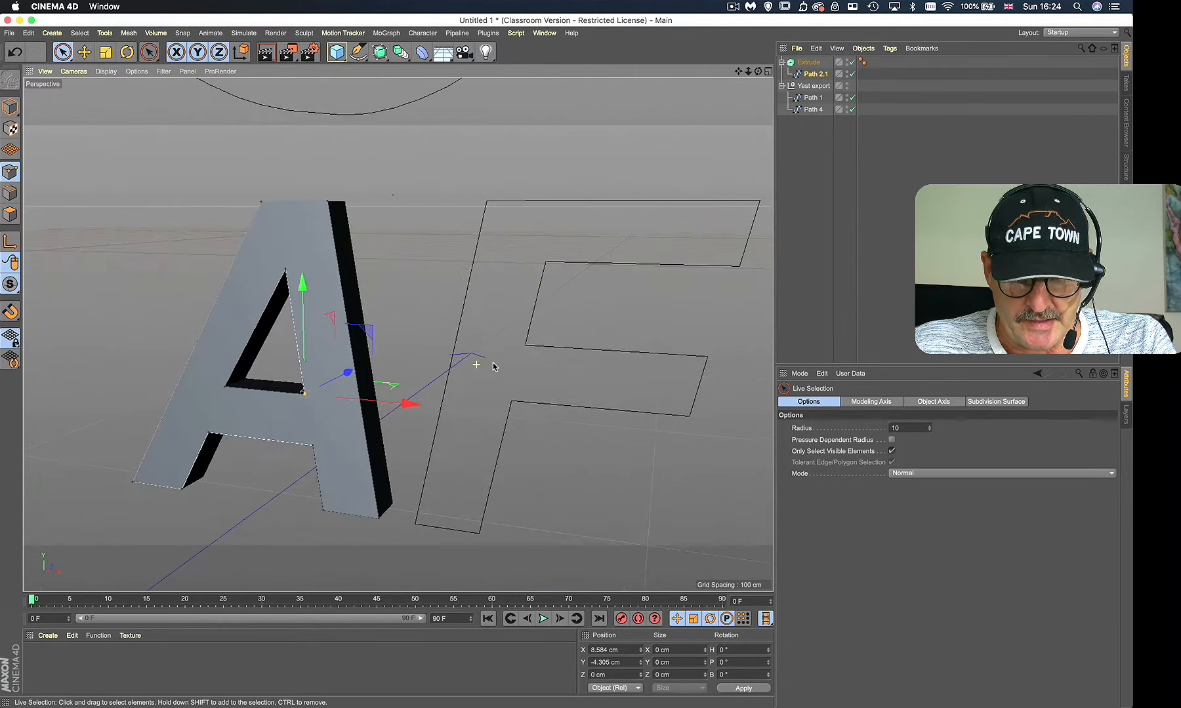
scroll(492, 365, down, 2)
Step: Give the A's Extrude generator a Fillet Cap at the start with a radius of 0.5 cm
click(803, 64)
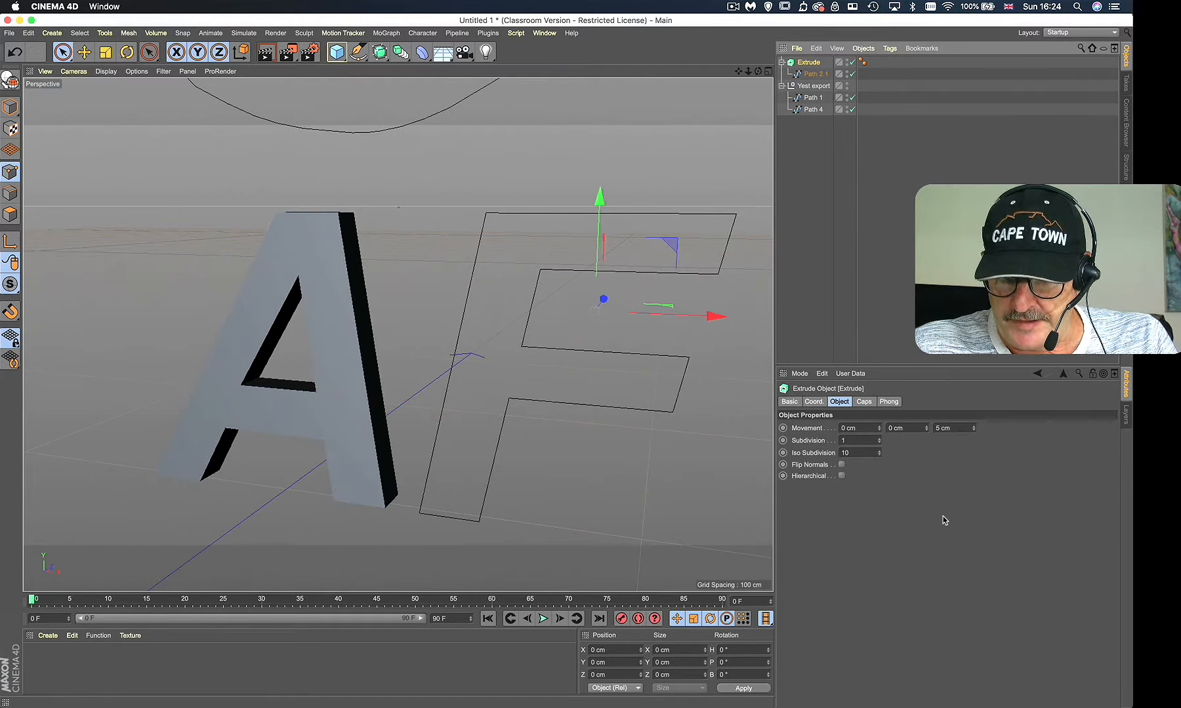
click(864, 402)
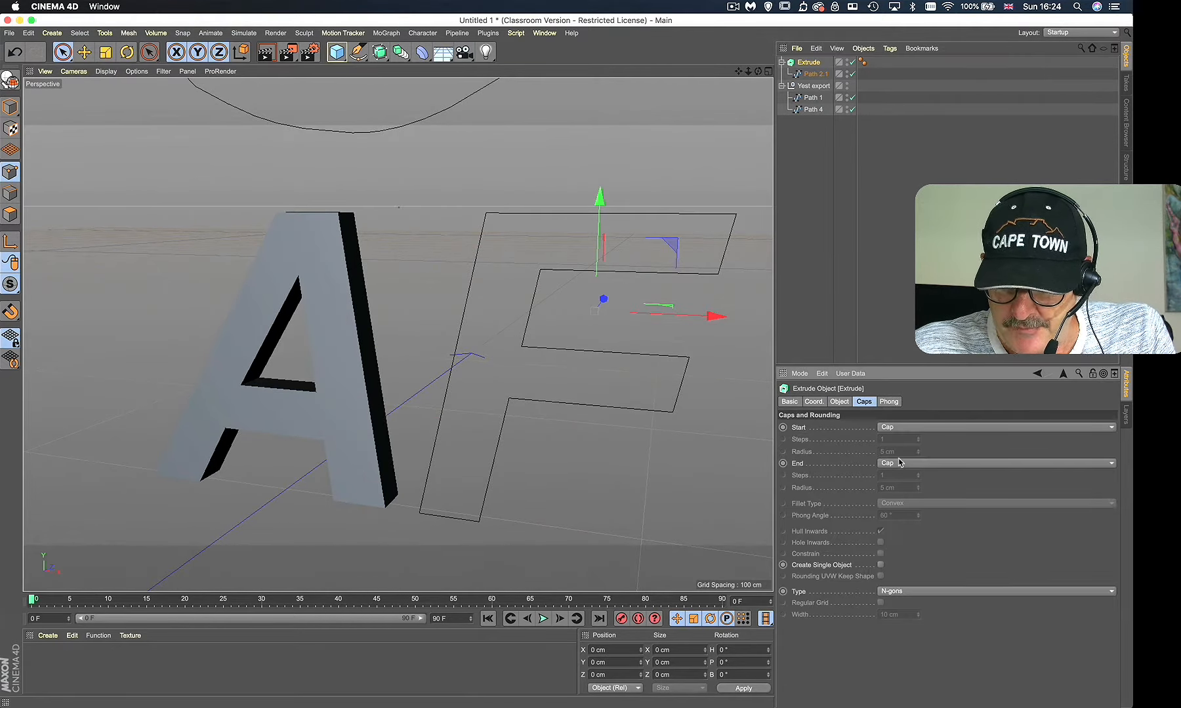
click(903, 429)
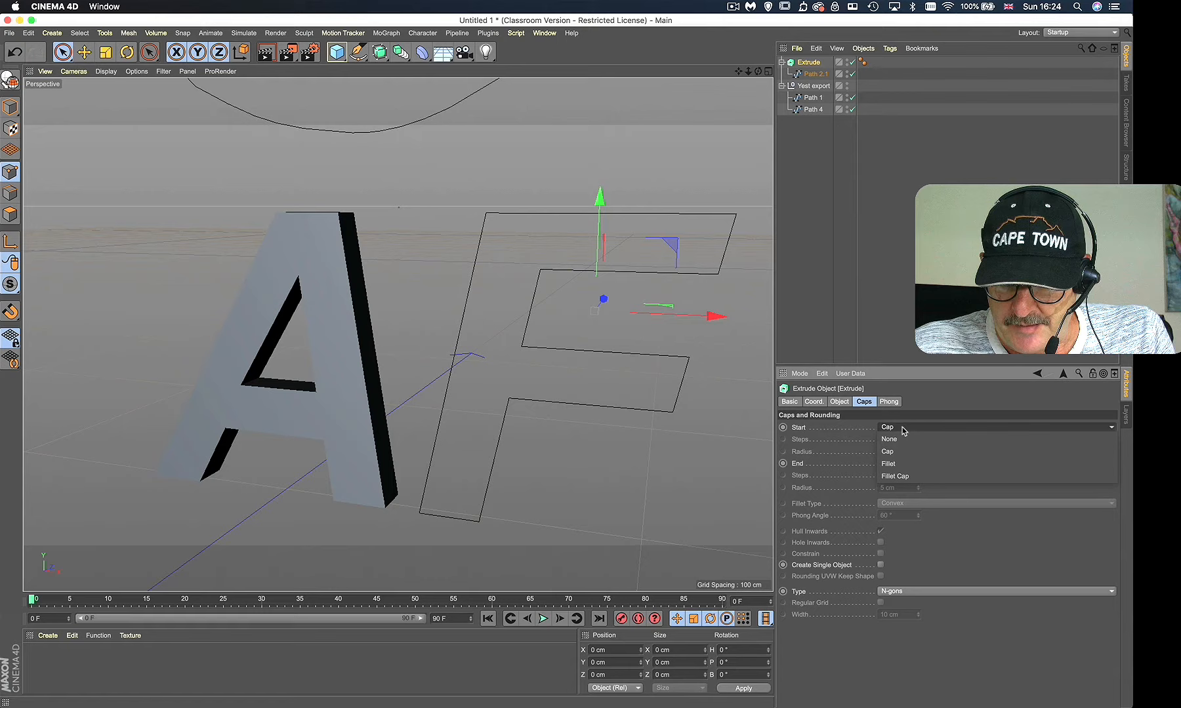
click(892, 476)
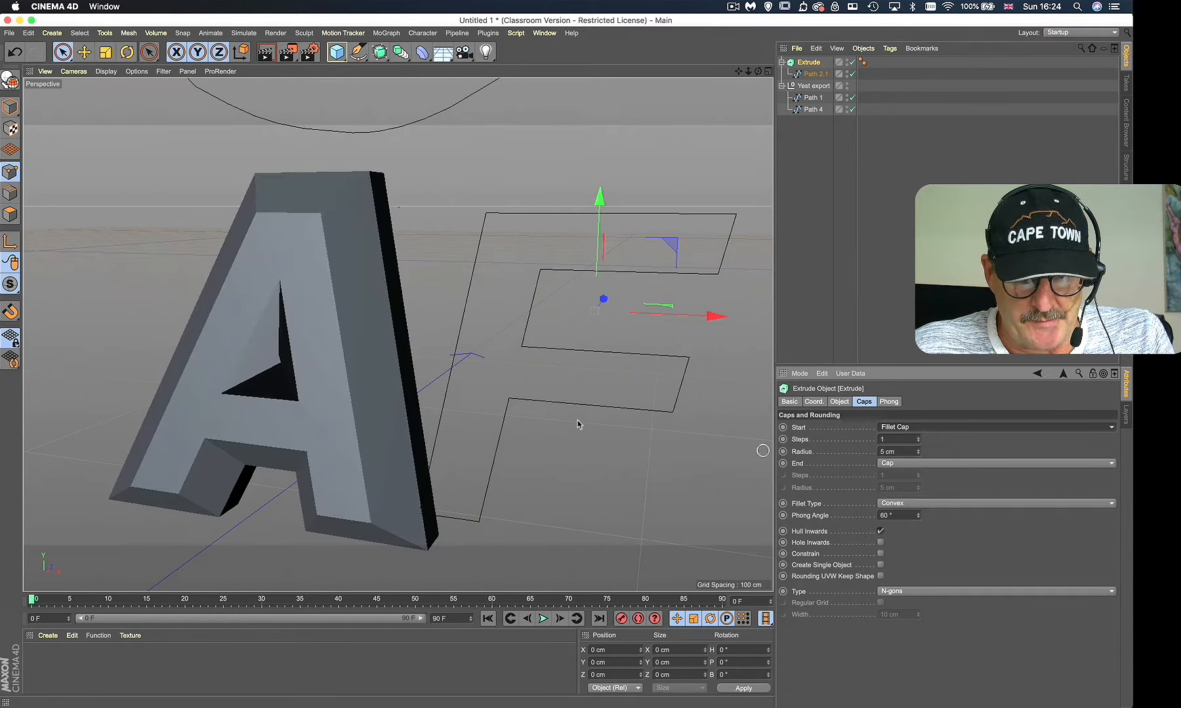
click(892, 452)
text(0.5)
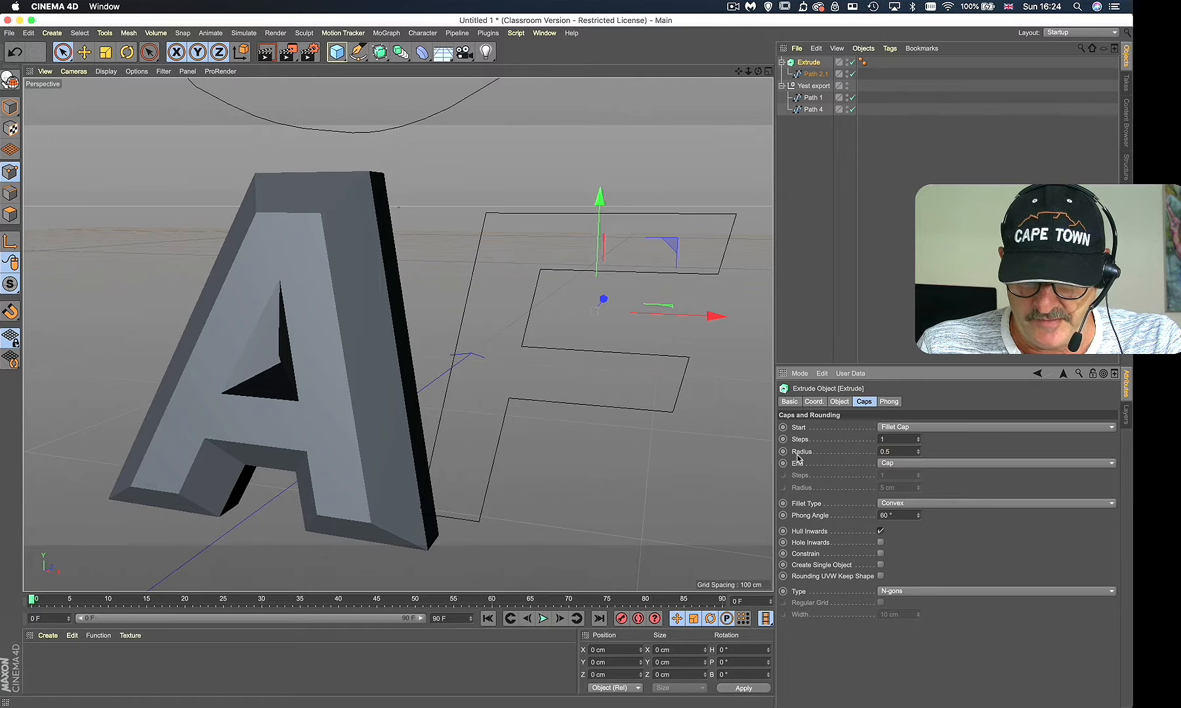
key(Return)
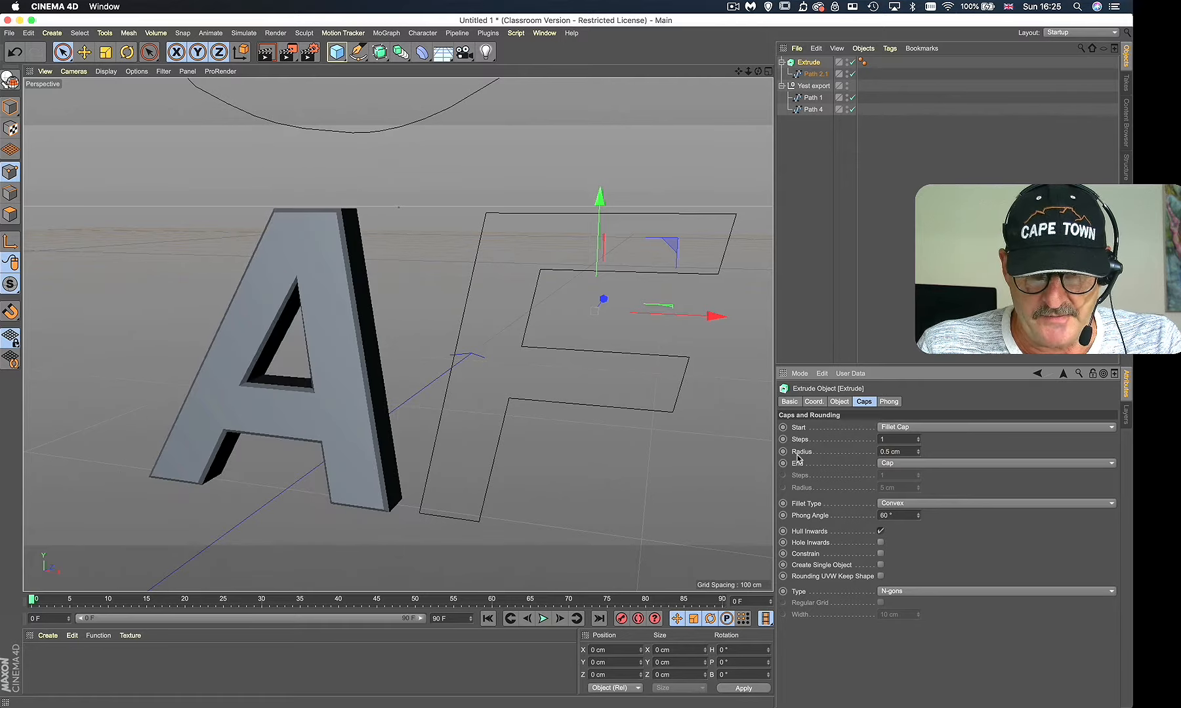
Step: Set the start cap's fillet radius on the extruded A to 1 cm
alt+drag(419, 265, 320, 303)
scroll(359, 256, up, 4)
scroll(359, 256, down, 2)
scroll(354, 256, down, 2)
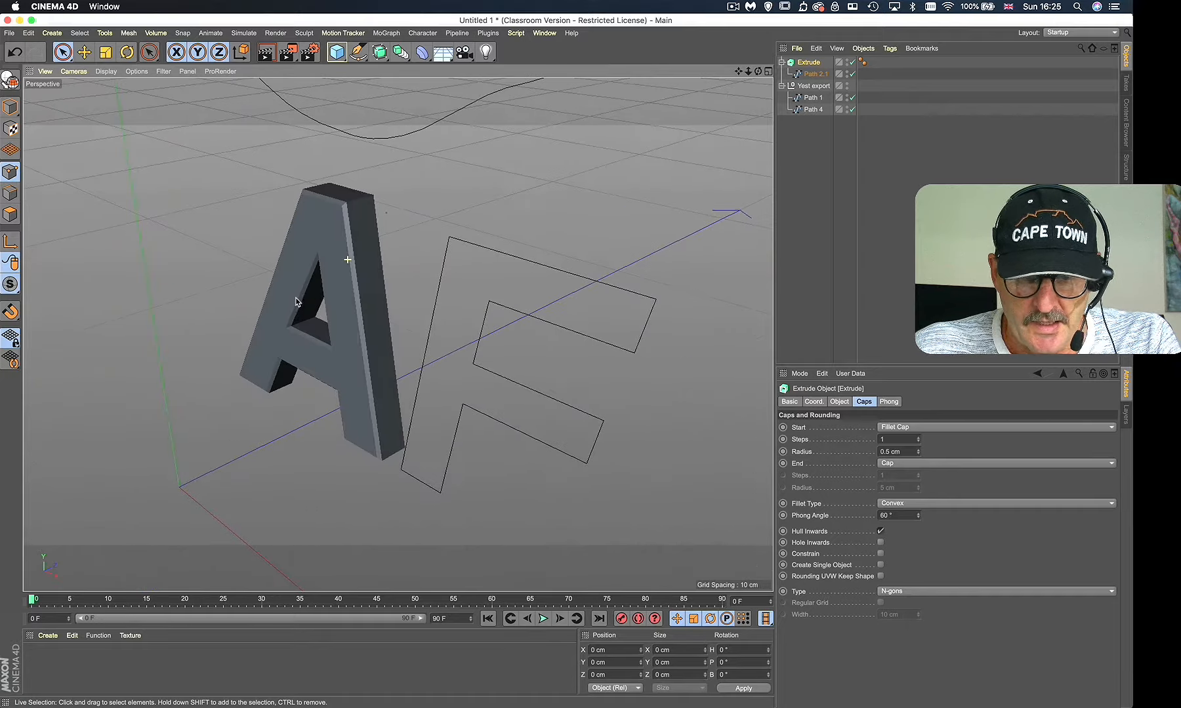
double_click(910, 451)
text(1)
key(Return)
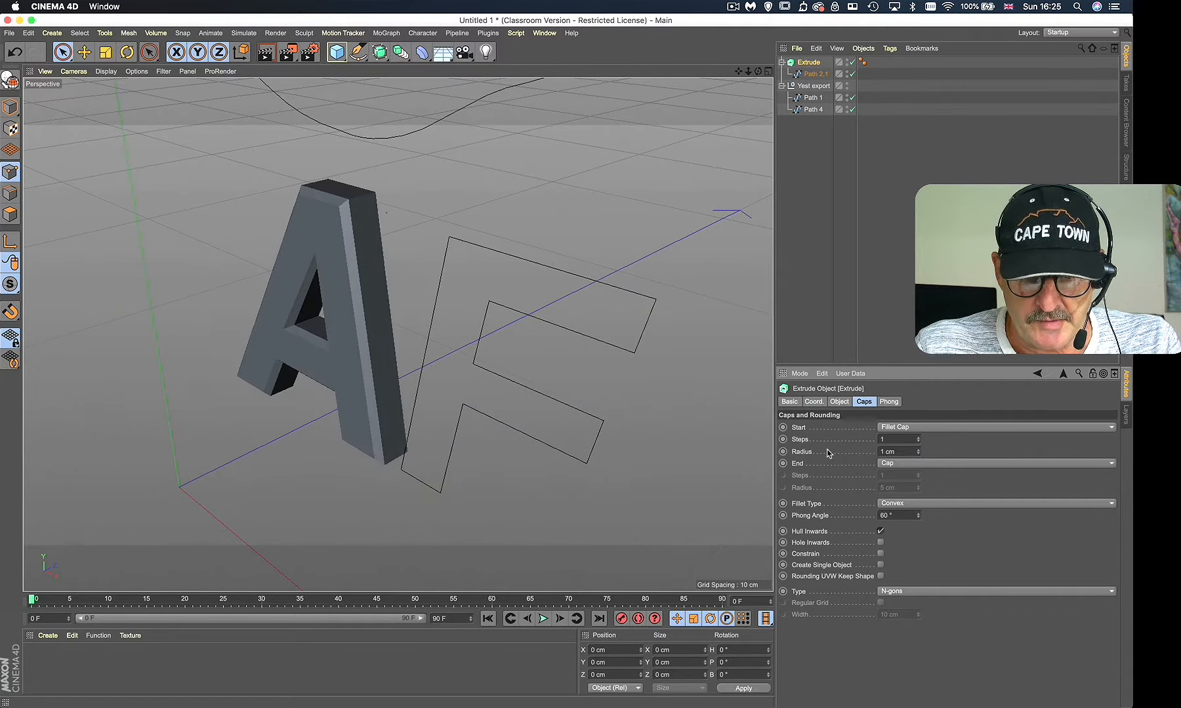
Step: Set the end of the extruded A to Fillet Cap with a radius of 1 cm
alt+drag(439, 257, 393, 289)
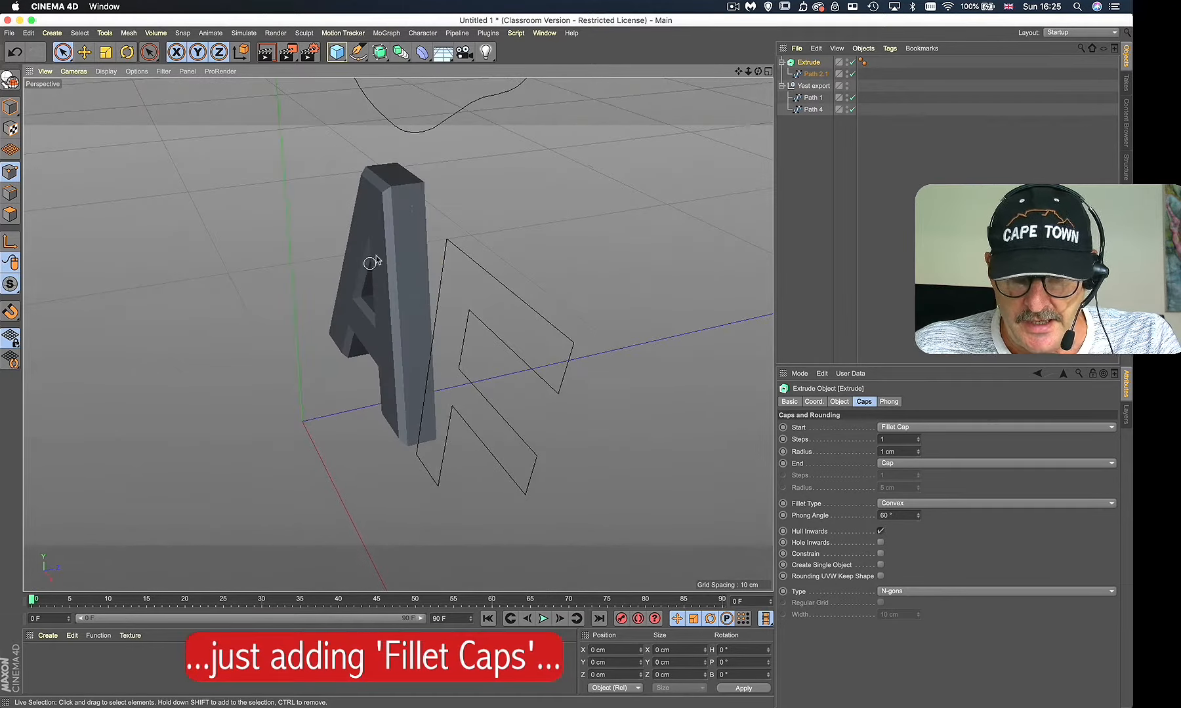
click(911, 465)
click(907, 504)
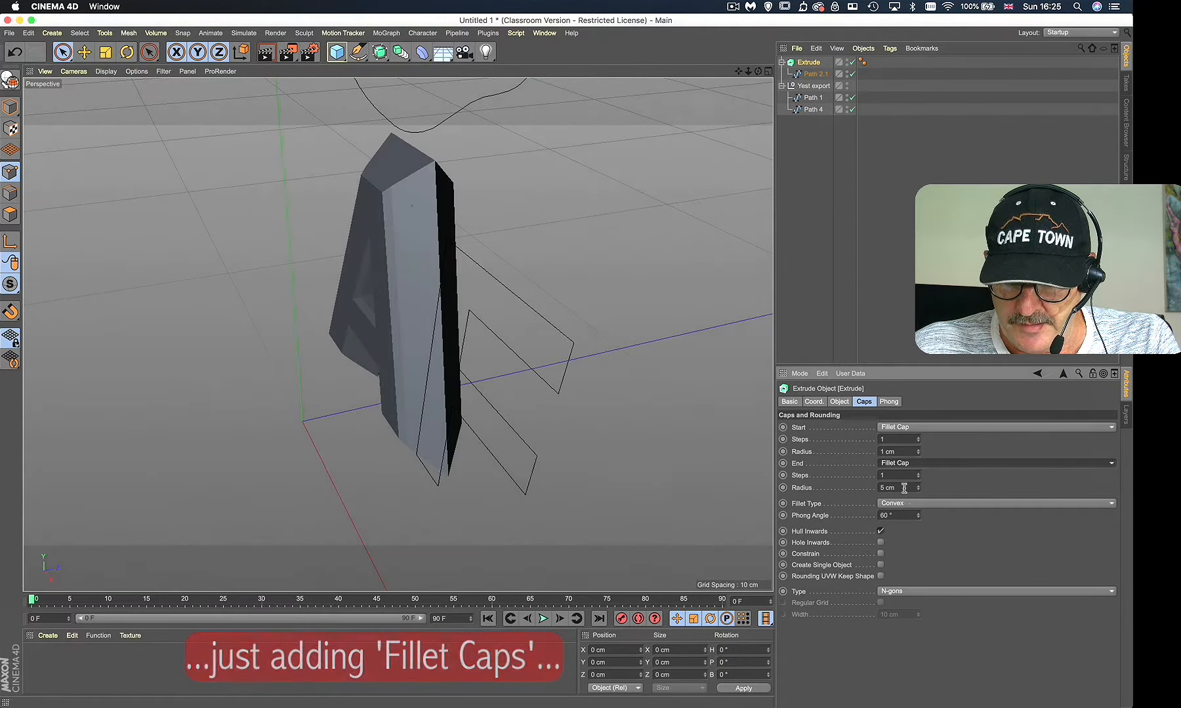
drag(904, 488, 830, 486)
text(1)
key(Return)
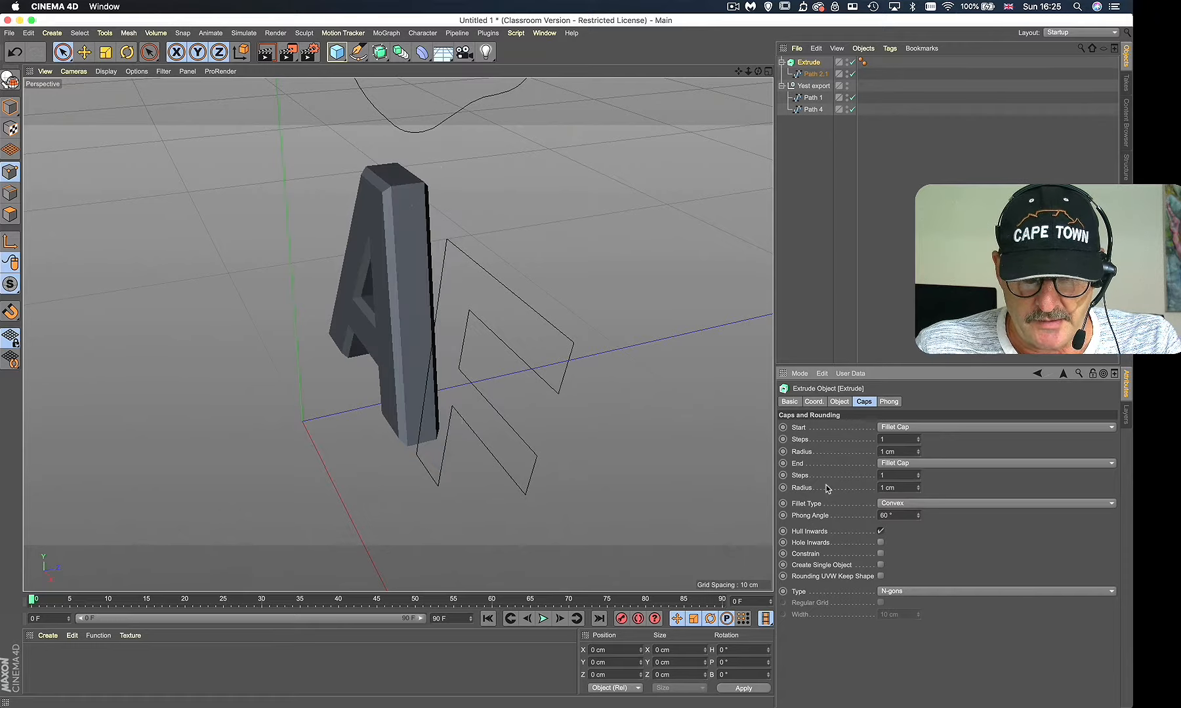
alt+drag(390, 231, 624, 163)
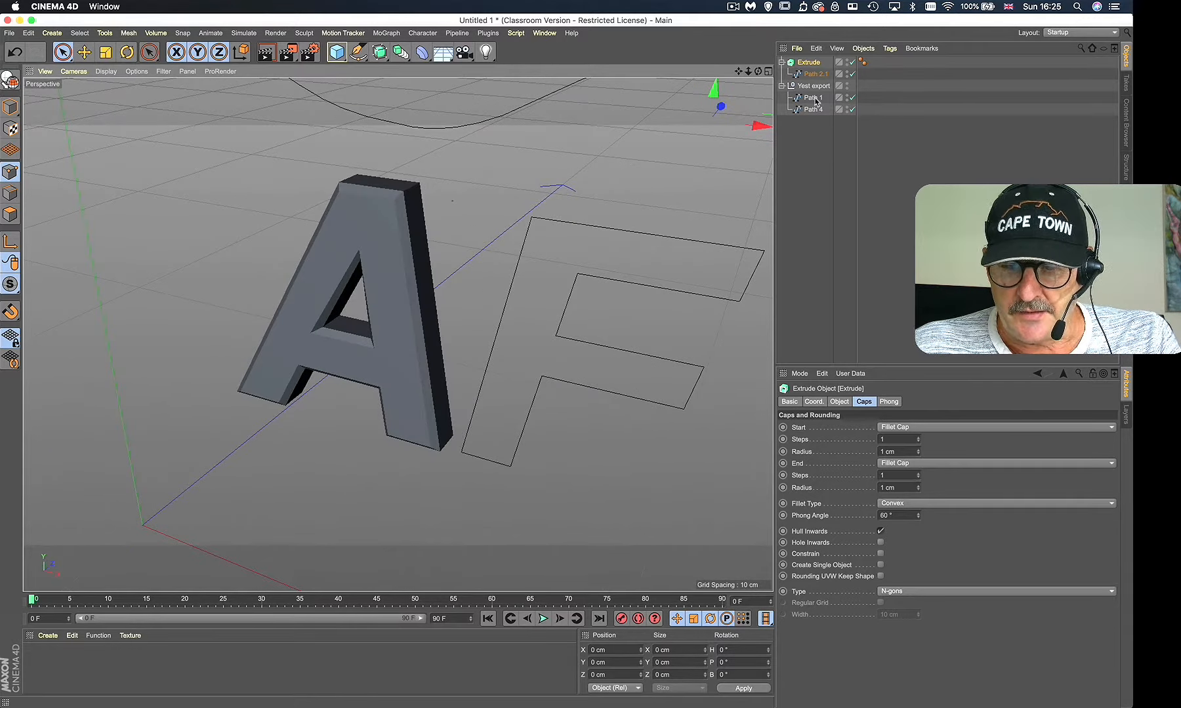
Step: Create a polygon copy of the extruded A with Current State to Object and move it along X to about -10.4 cm
right_click(804, 65)
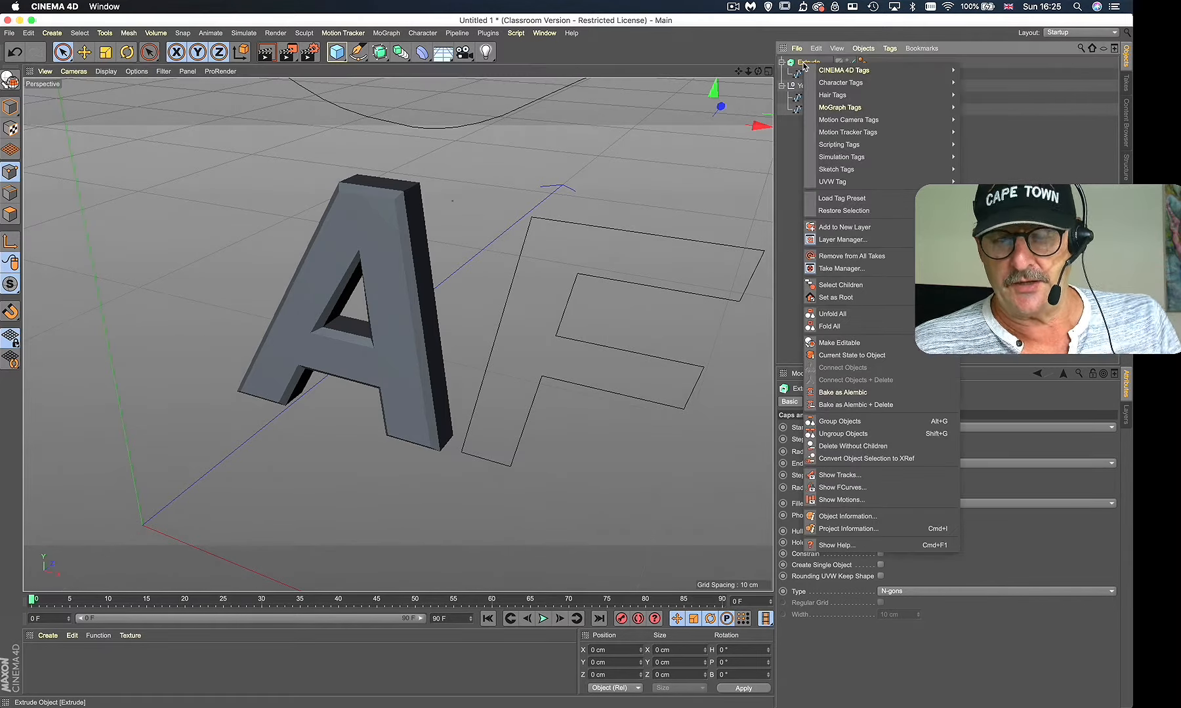
click(846, 356)
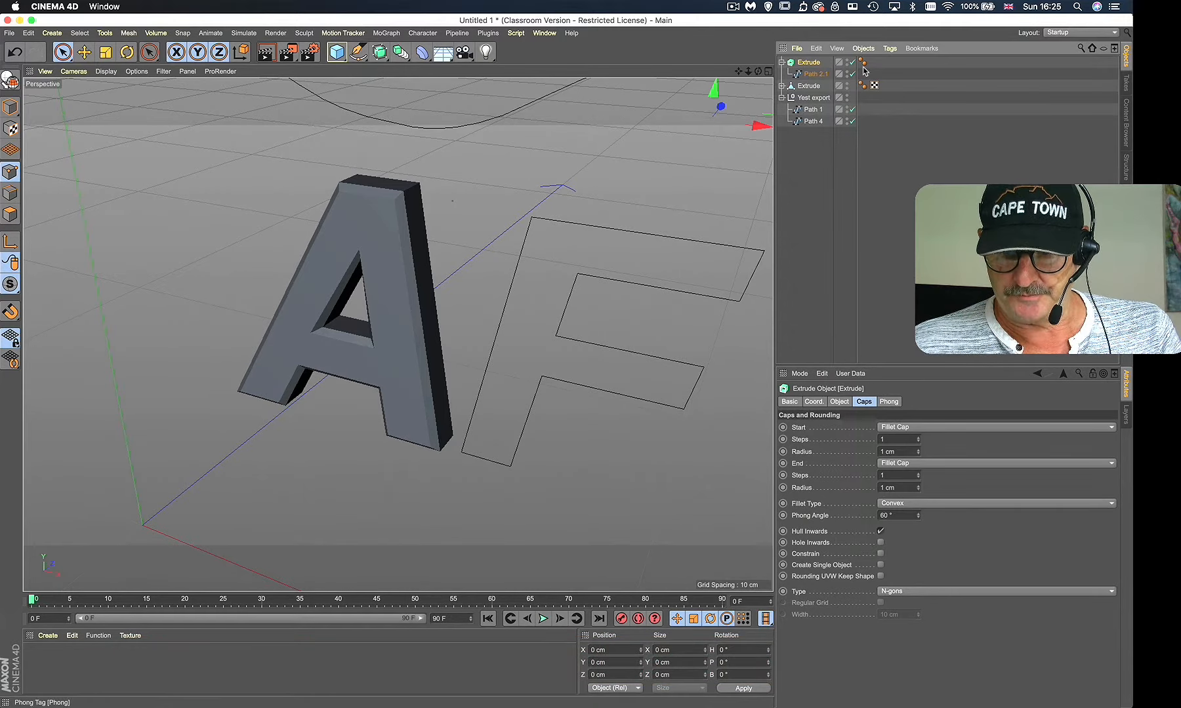
click(803, 88)
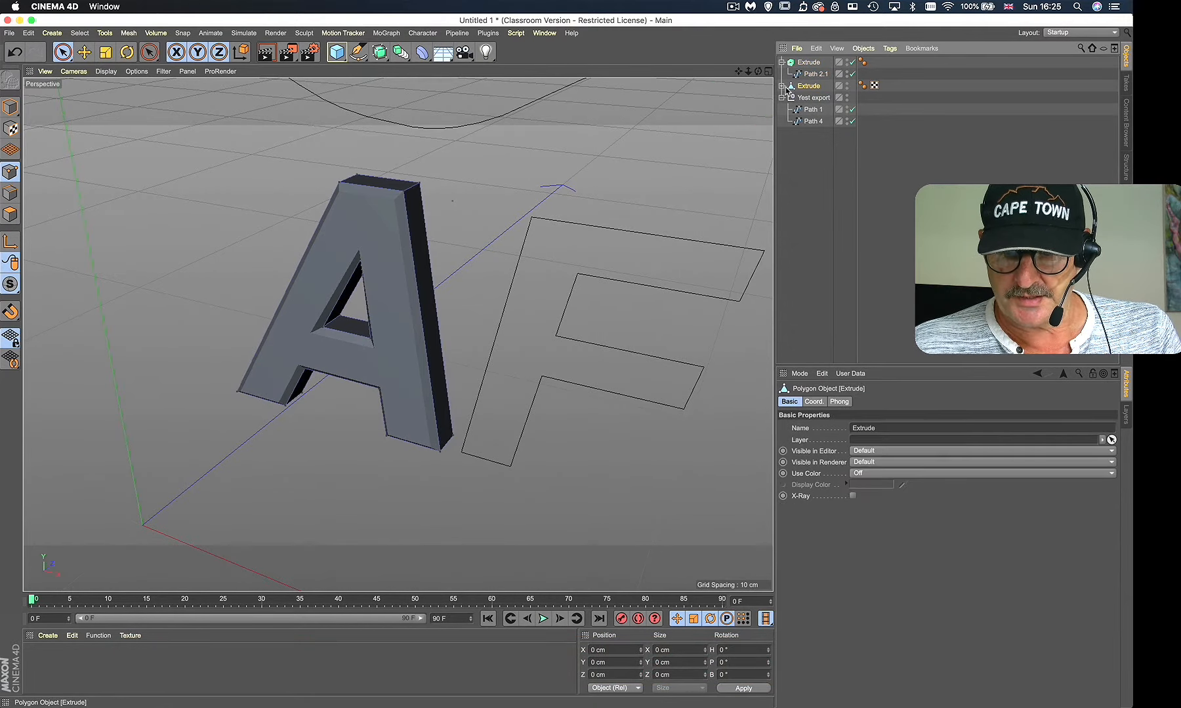
click(781, 86)
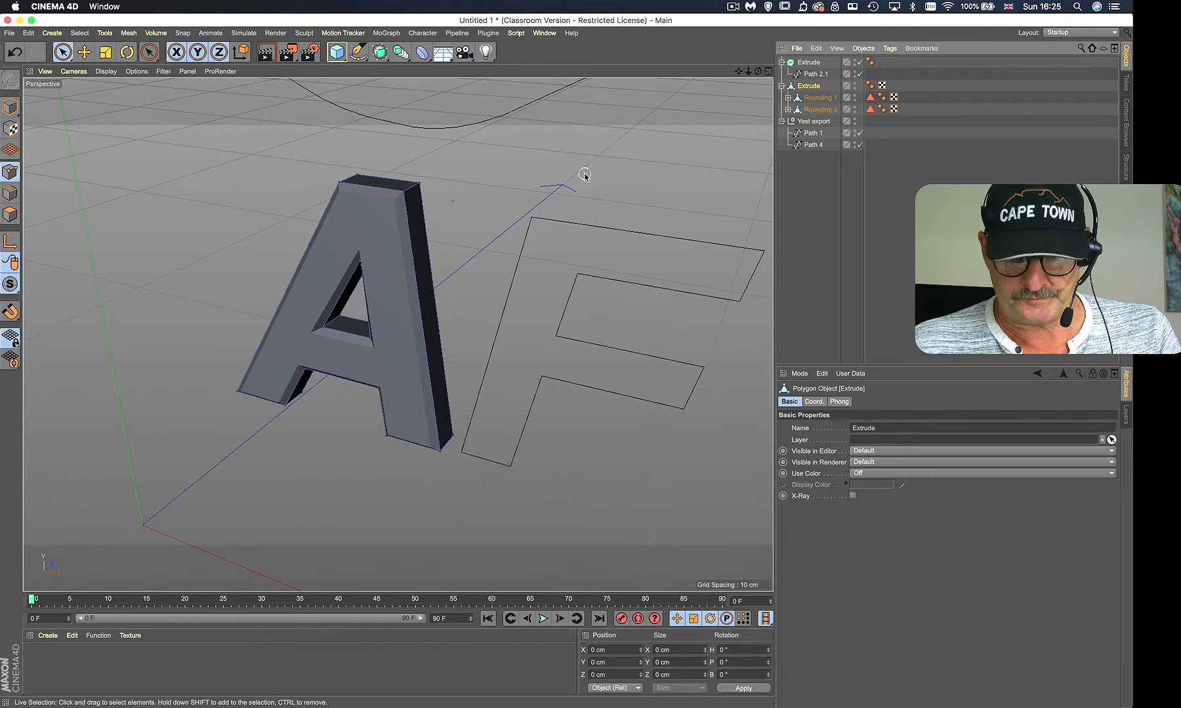
click(10, 107)
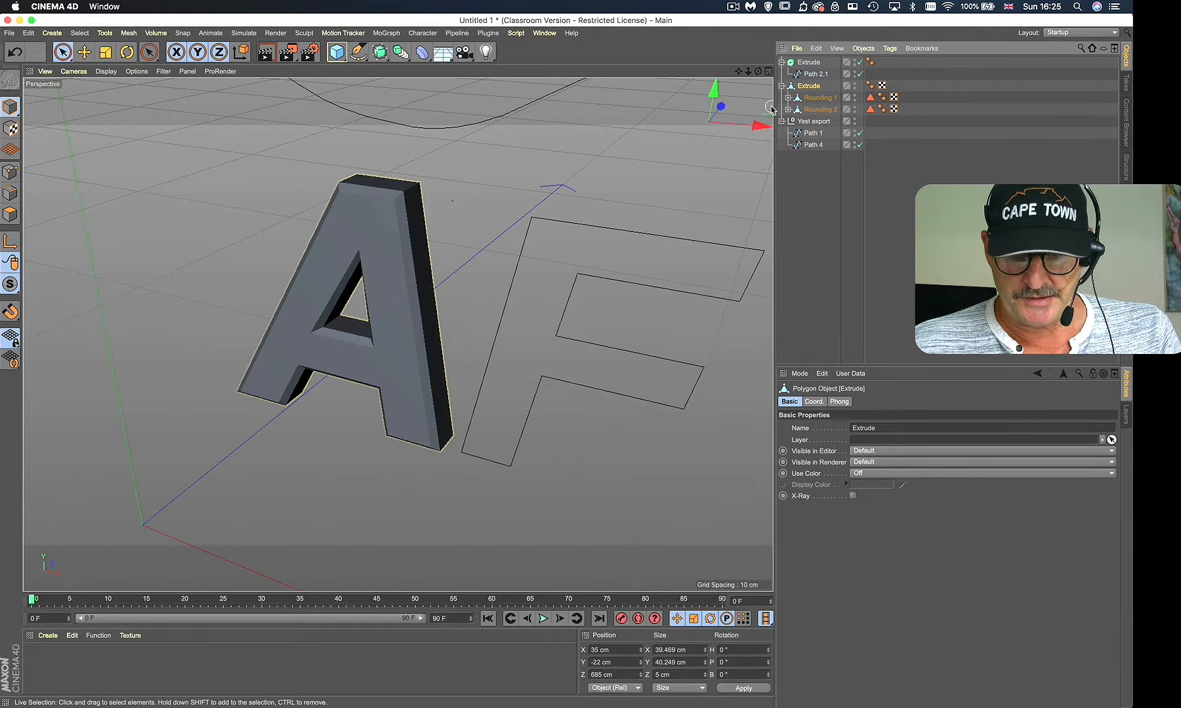
drag(765, 125, 705, 132)
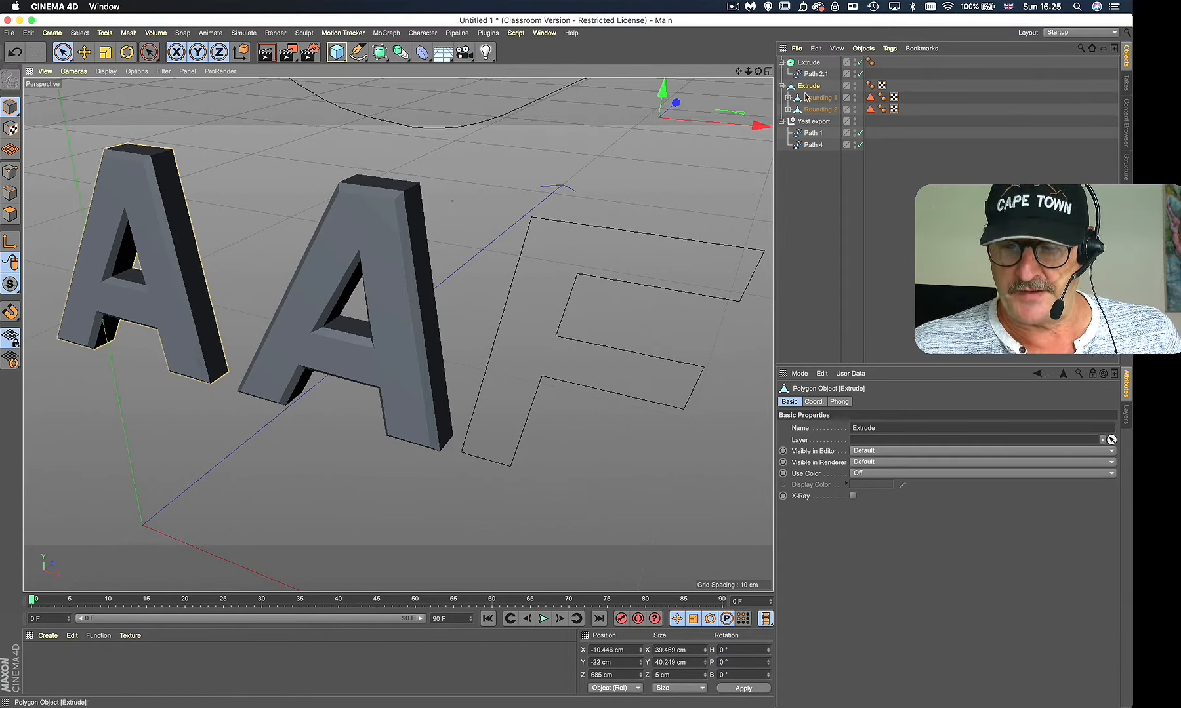
Step: Test the copied A's Rounding 2 part by moving it along Z, and undo the move
click(828, 109)
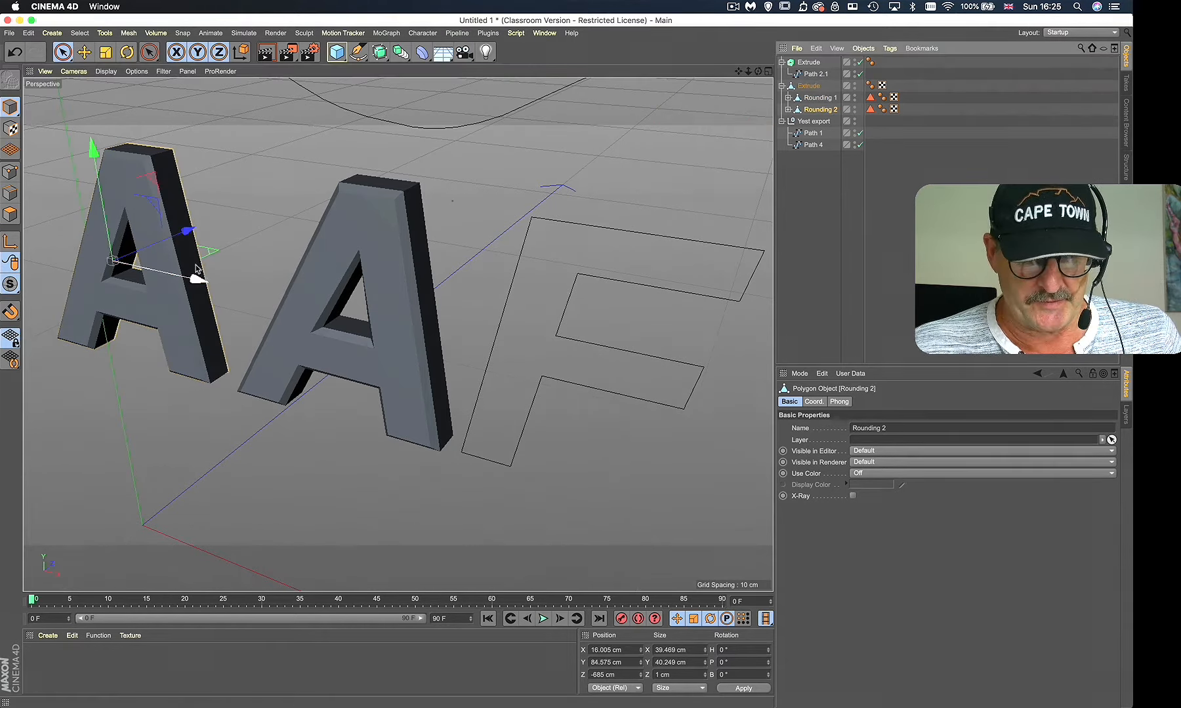
drag(189, 234, 245, 211)
key(ctrl+z)
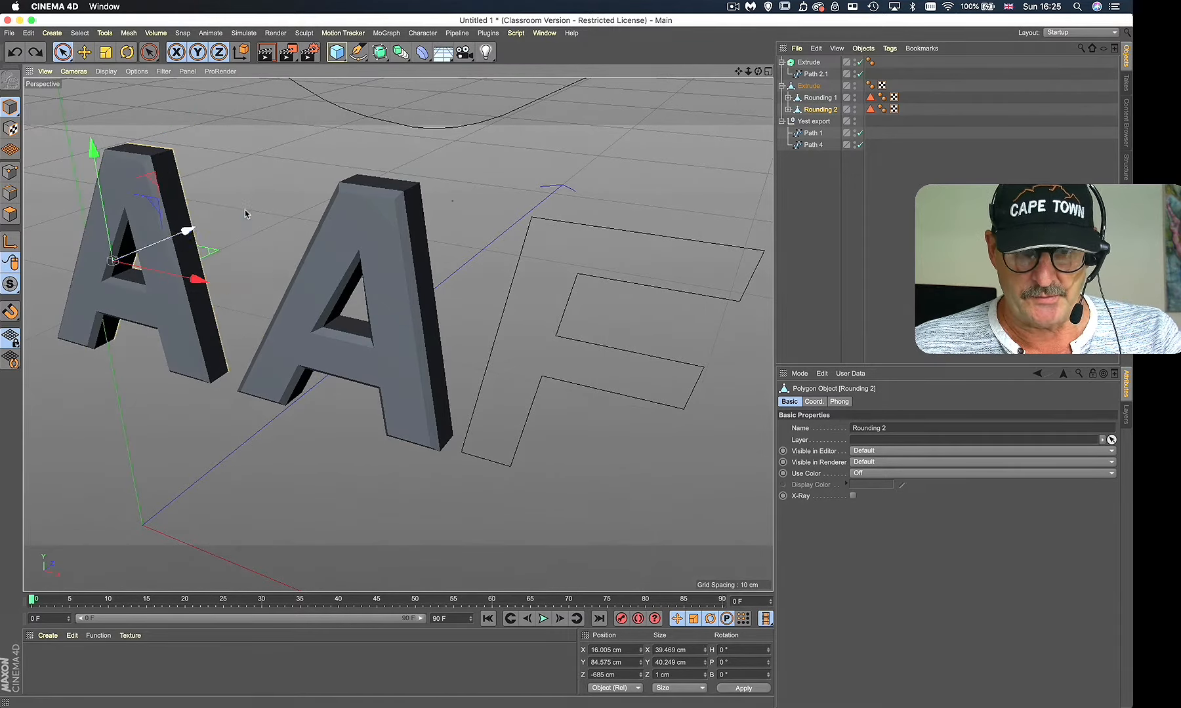
Step: Merge the copied A and its two Rounding parts into one polygon object with Connect Objects + Delete
shift+click(816, 99)
right_click(812, 89)
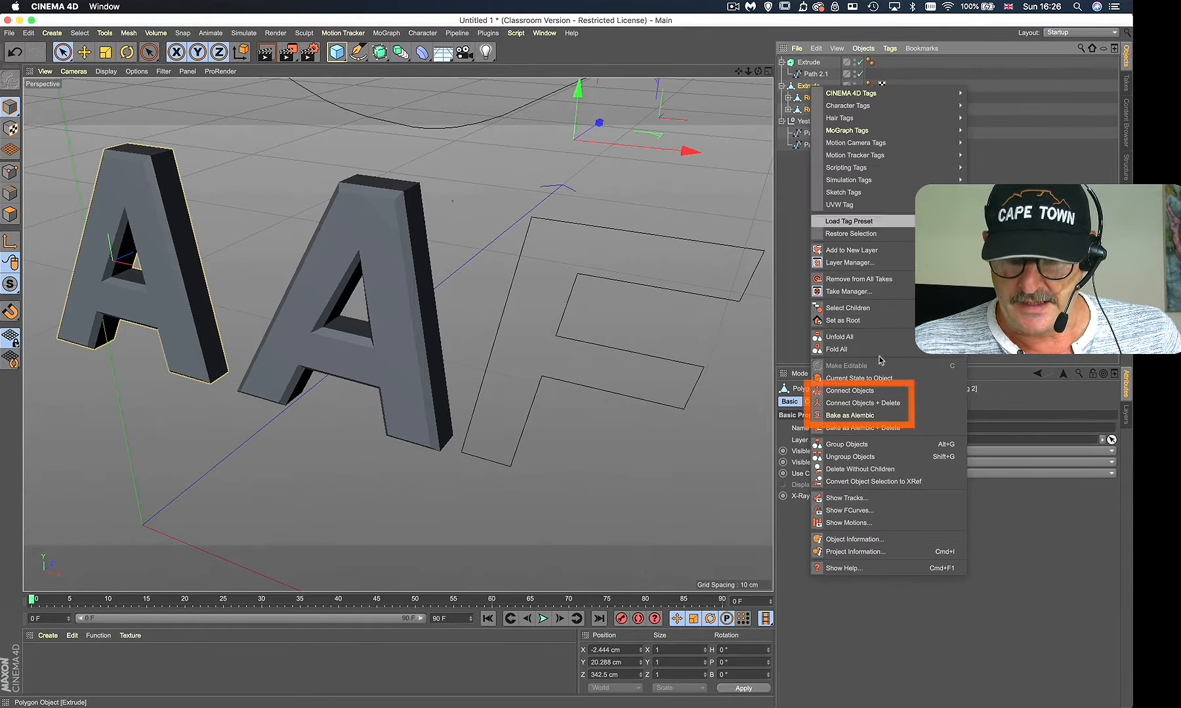
click(859, 378)
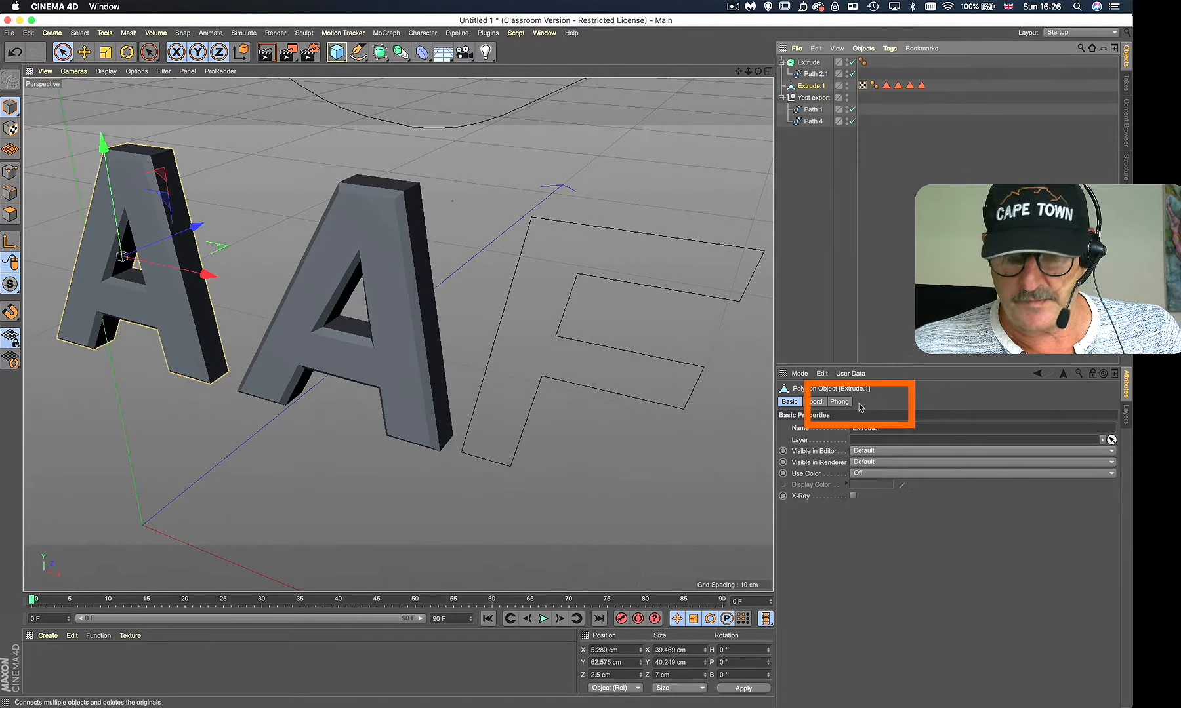
click(235, 188)
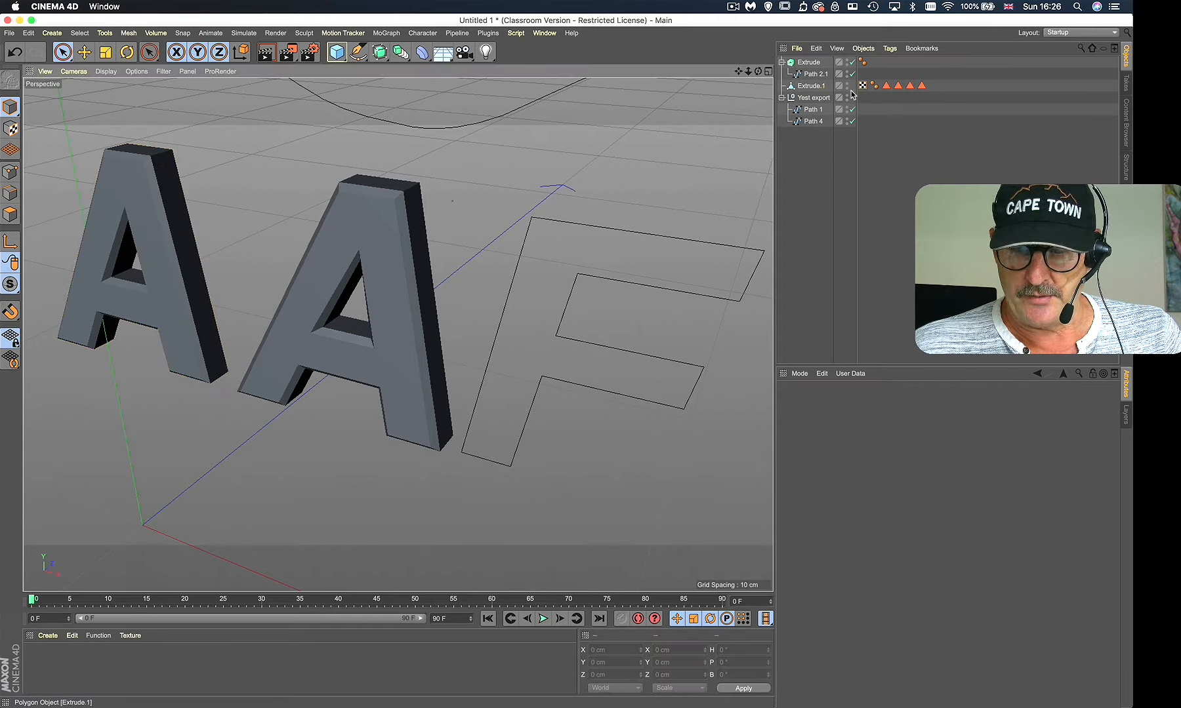
Step: Rename the merged polygon letter as A2
double_click(810, 87)
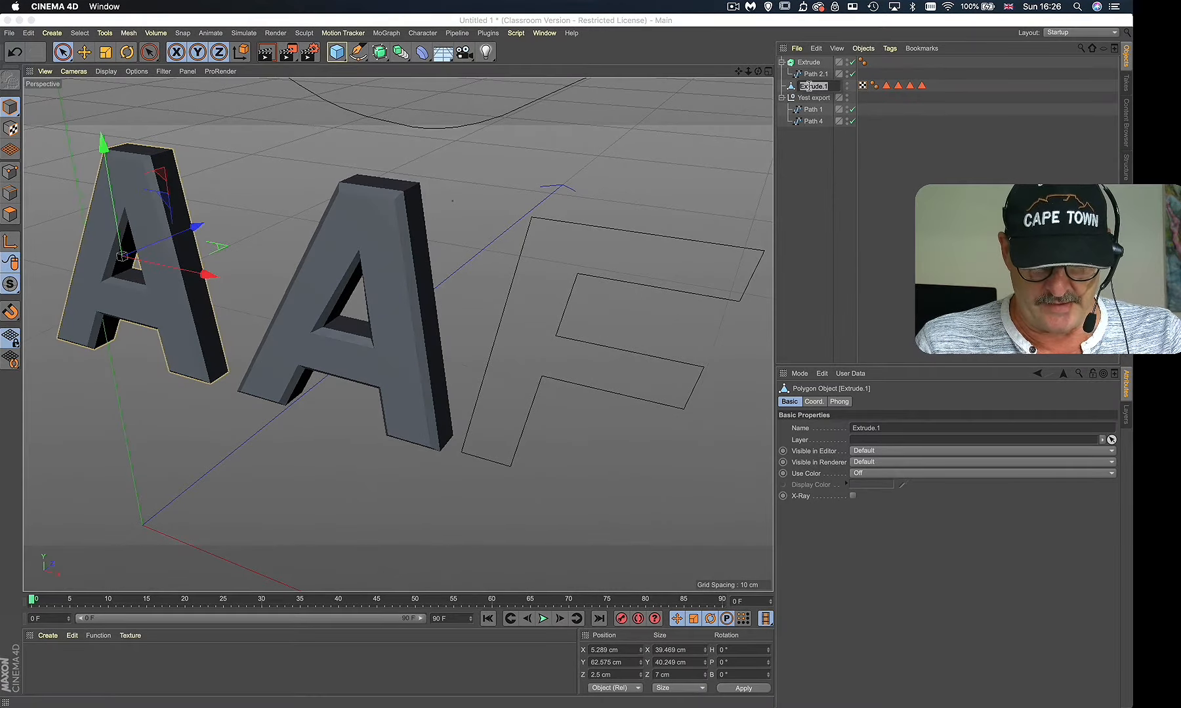
key(Return)
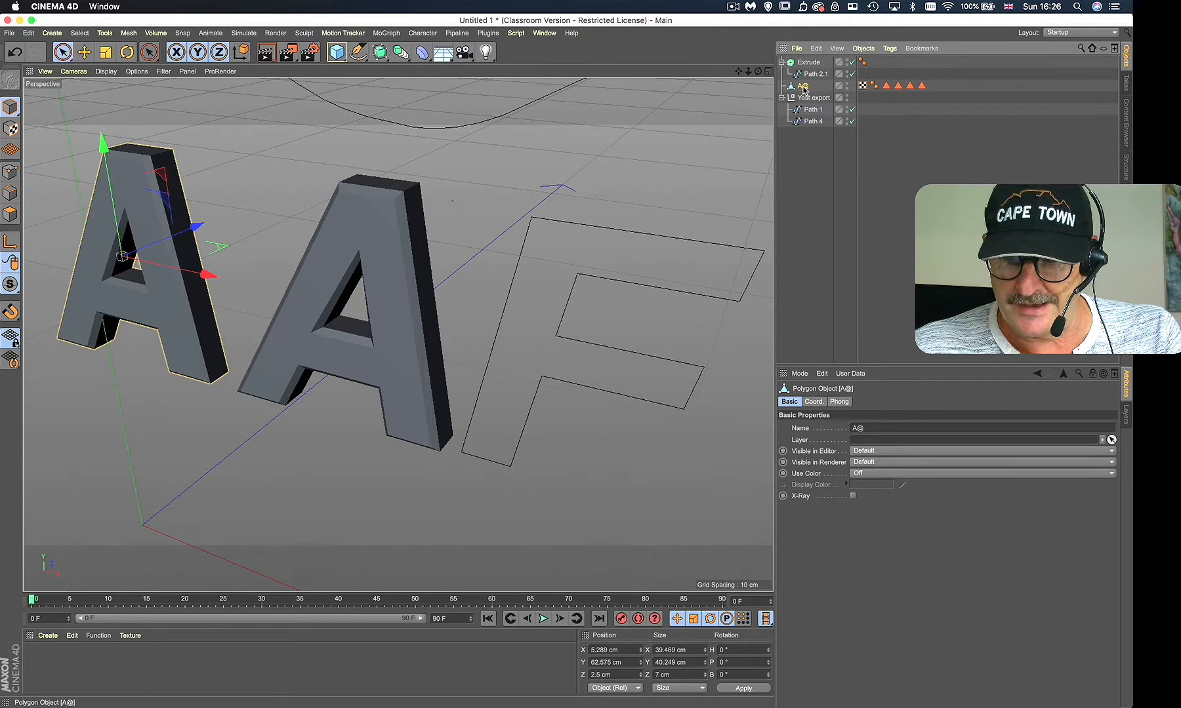
double_click(804, 87)
text(A2)
key(Return)
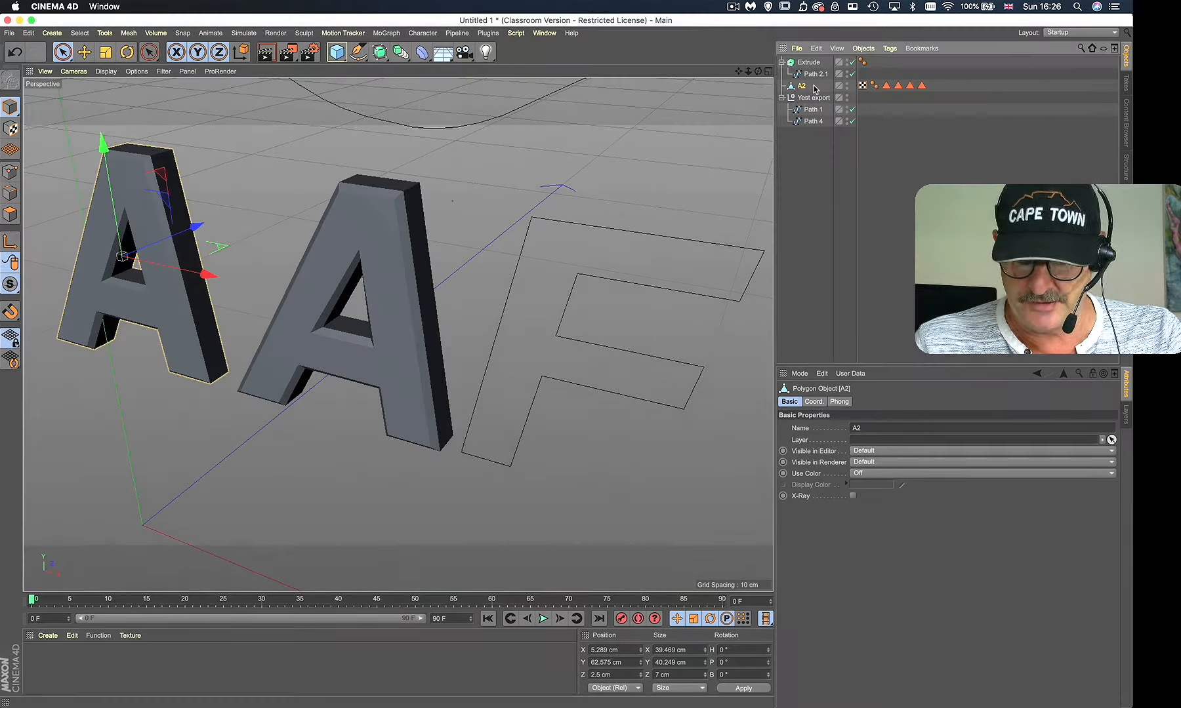
Step: Select the polygon loop of A2's outer front fillet with Loop Selection in polygon mode
mouse_move(196, 228)
mouse_down()
mouse_move(174, 238)
mouse_move(196, 228)
mouse_up()
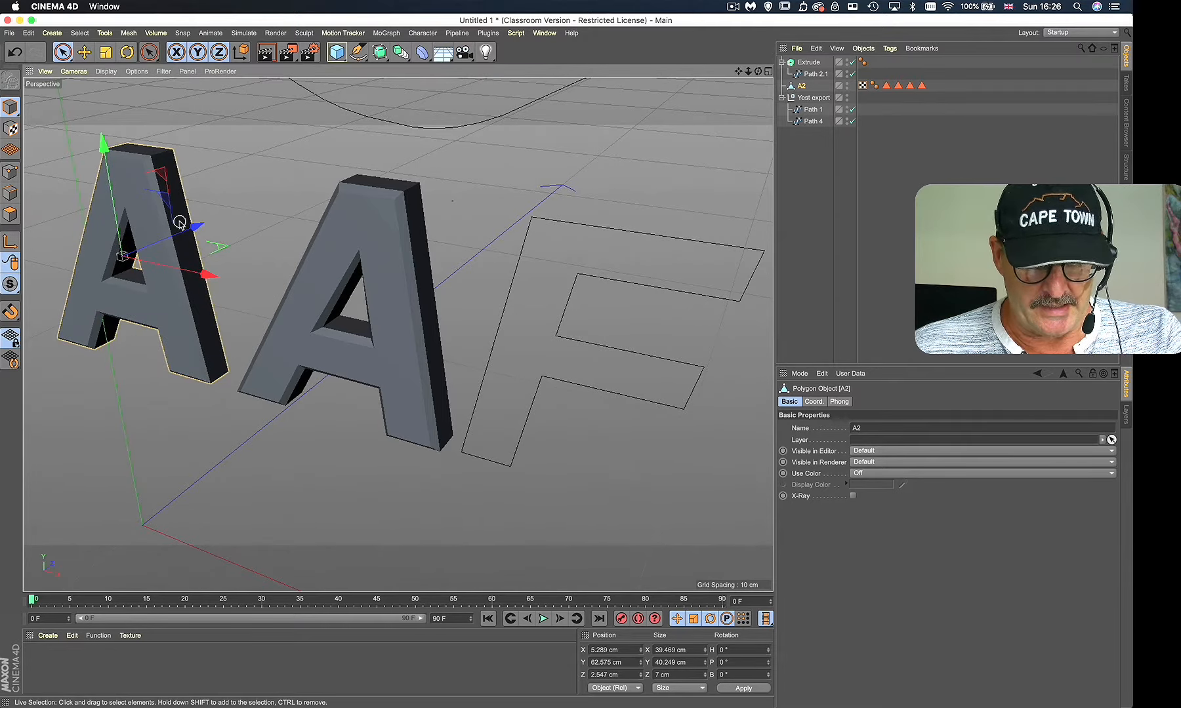
key(o)
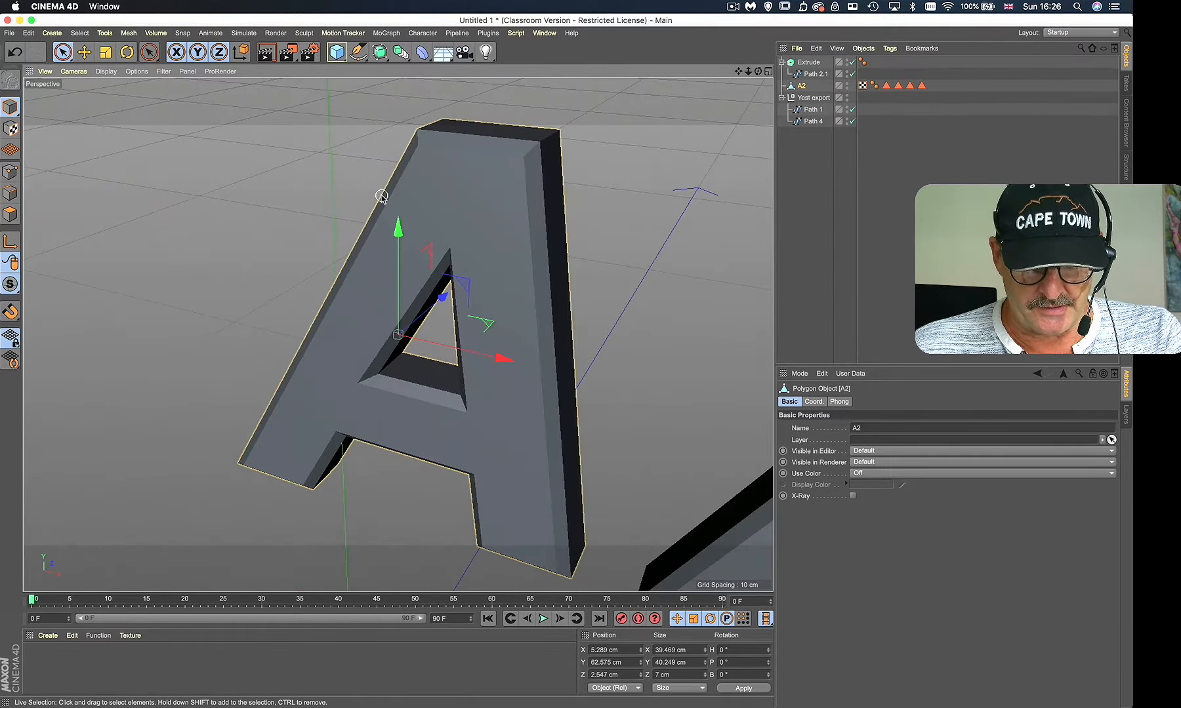
scroll(377, 201, down, 2)
scroll(374, 205, up, 3)
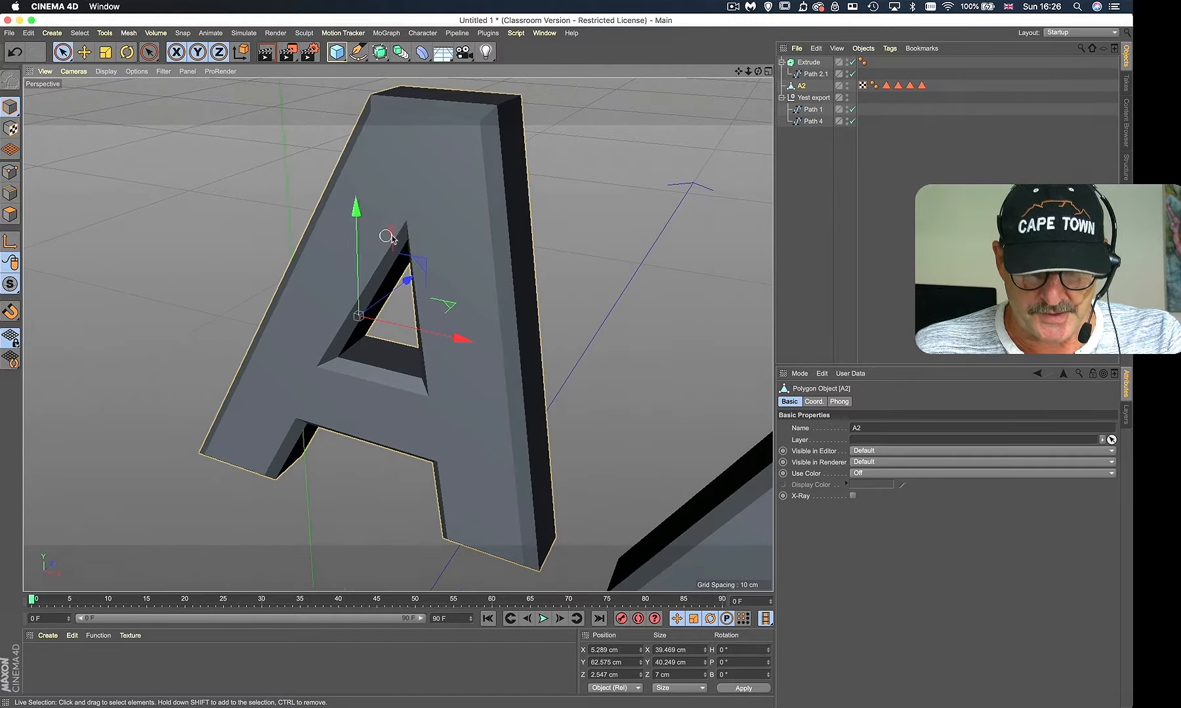
alt+drag(413, 231, 387, 226)
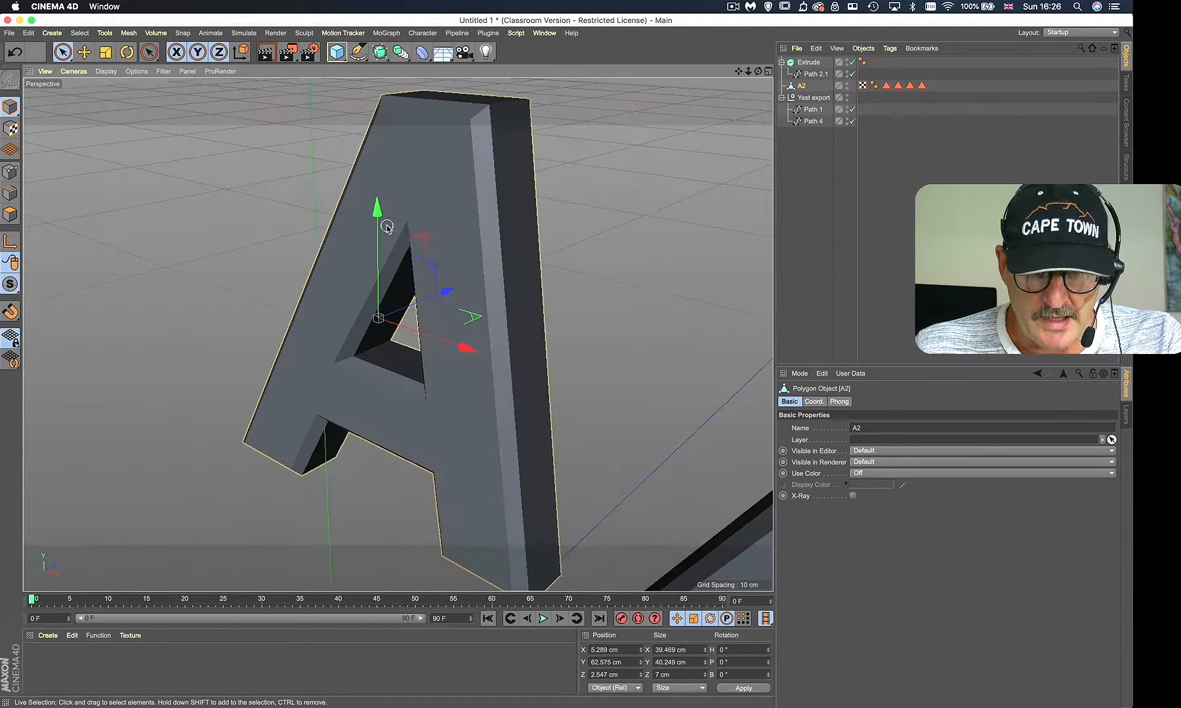
click(10, 214)
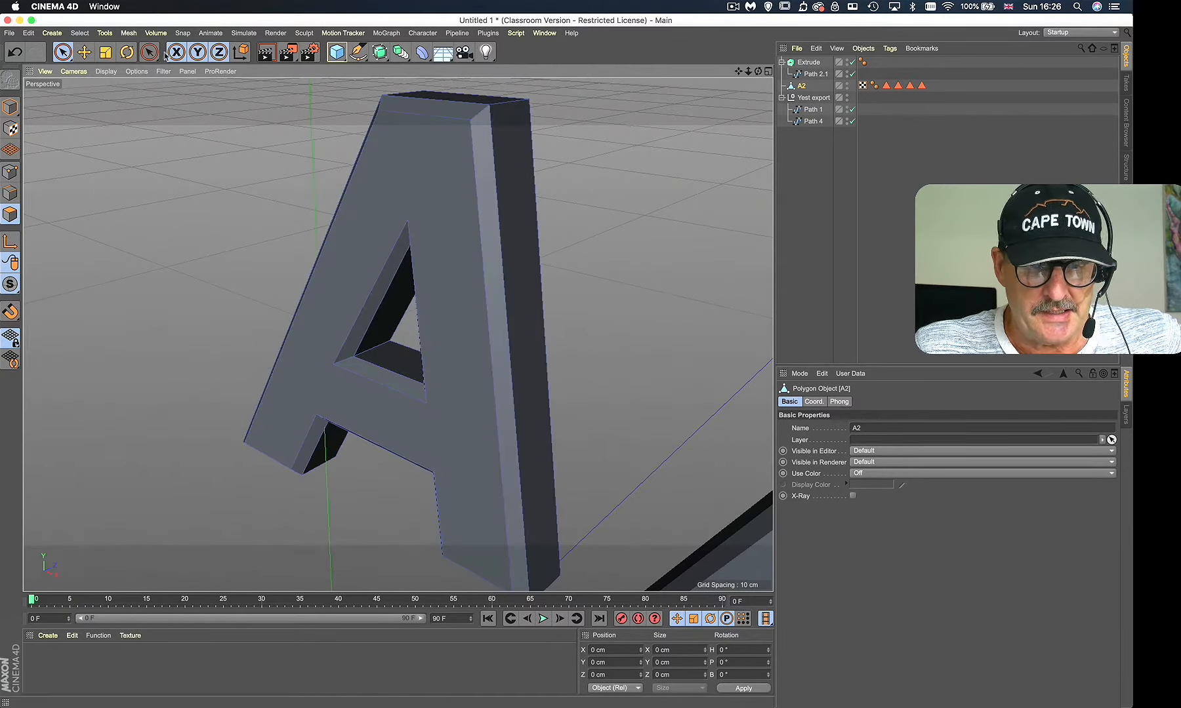
click(79, 32)
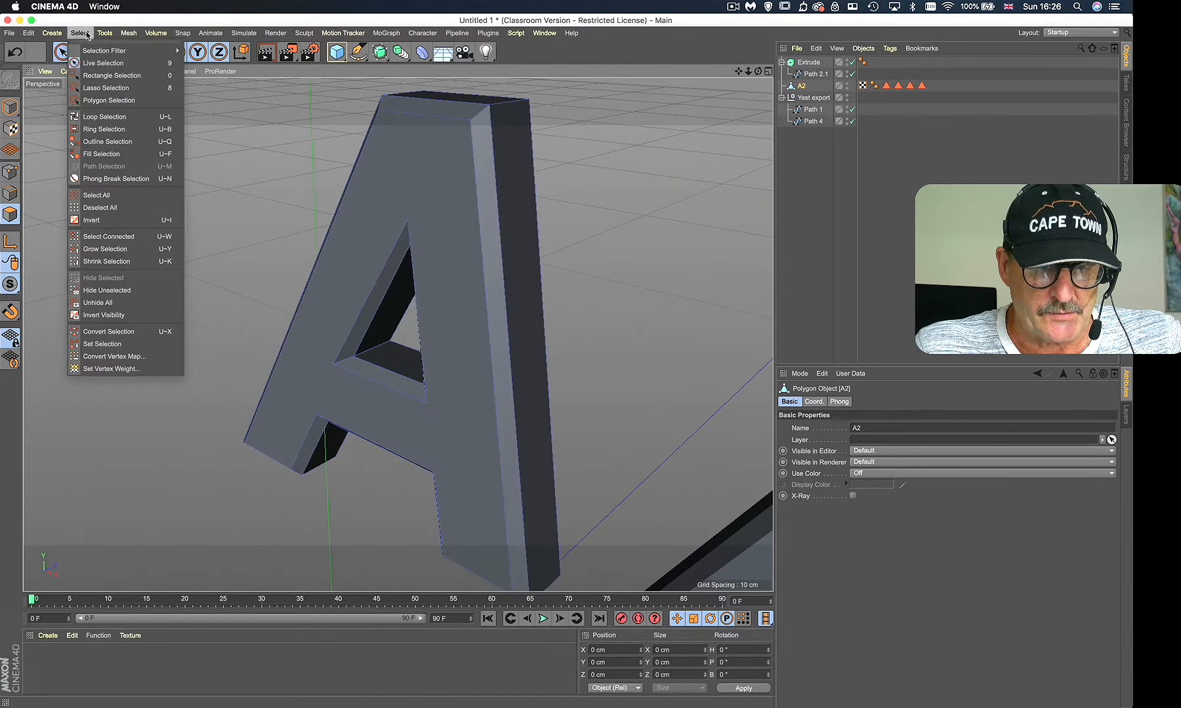
click(102, 118)
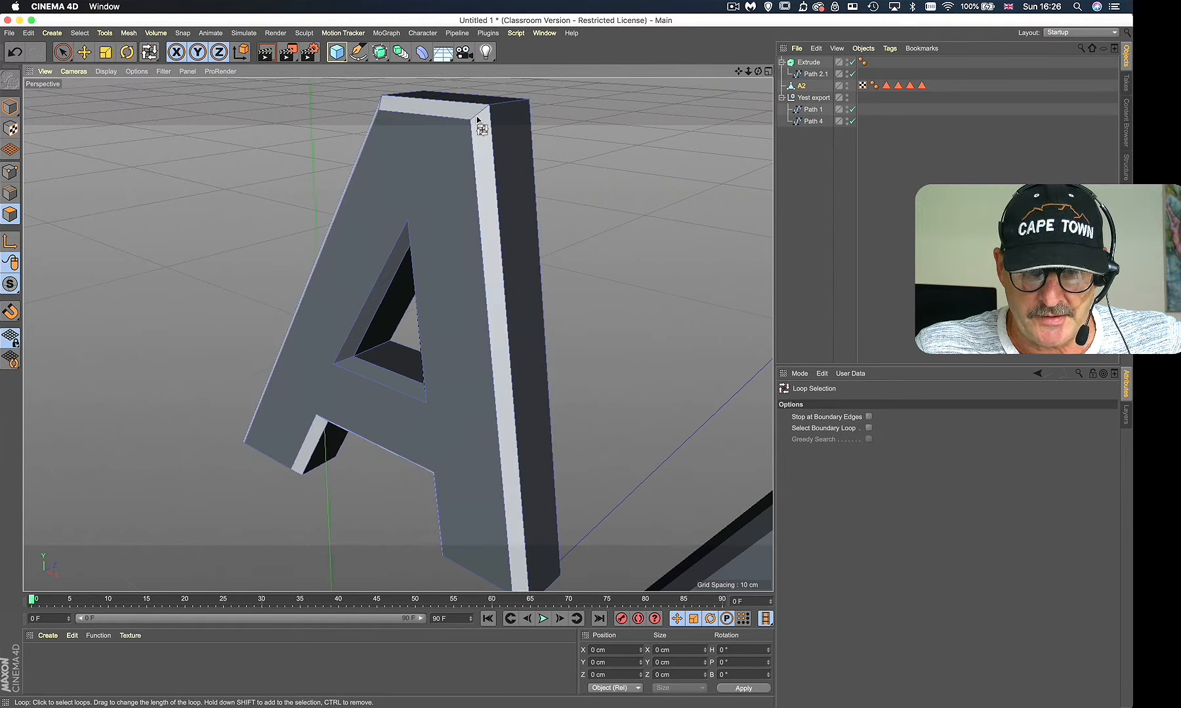
click(476, 115)
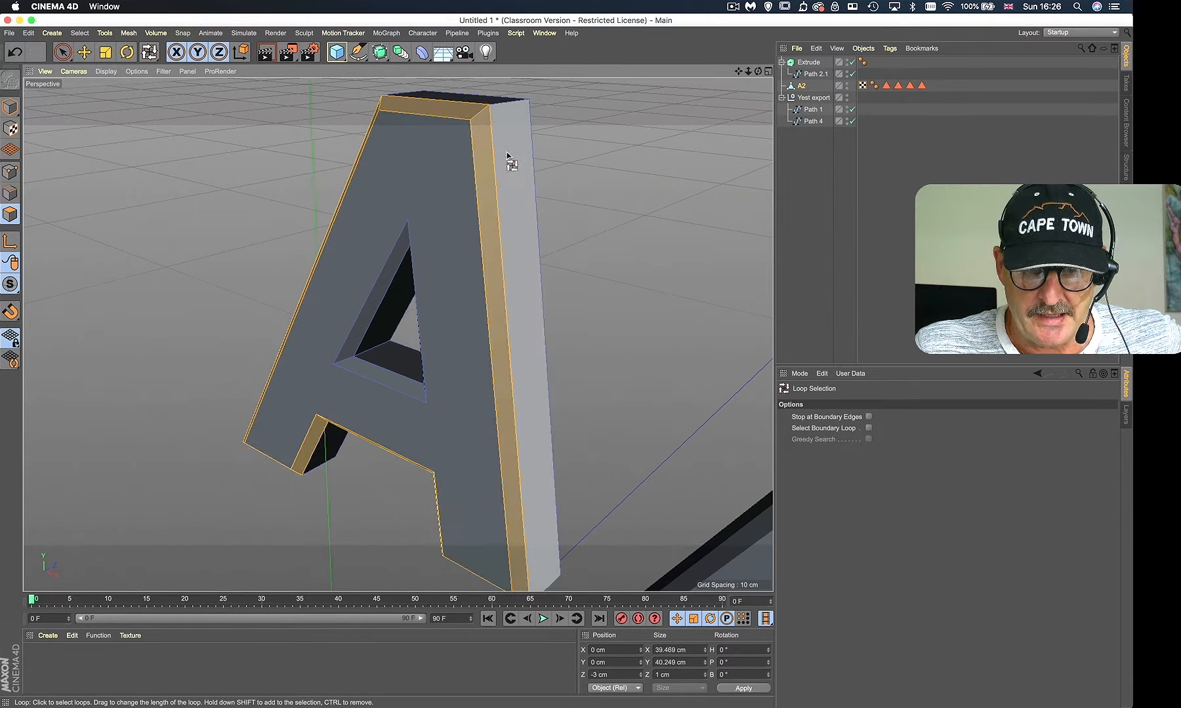
alt+drag(519, 207, 558, 185)
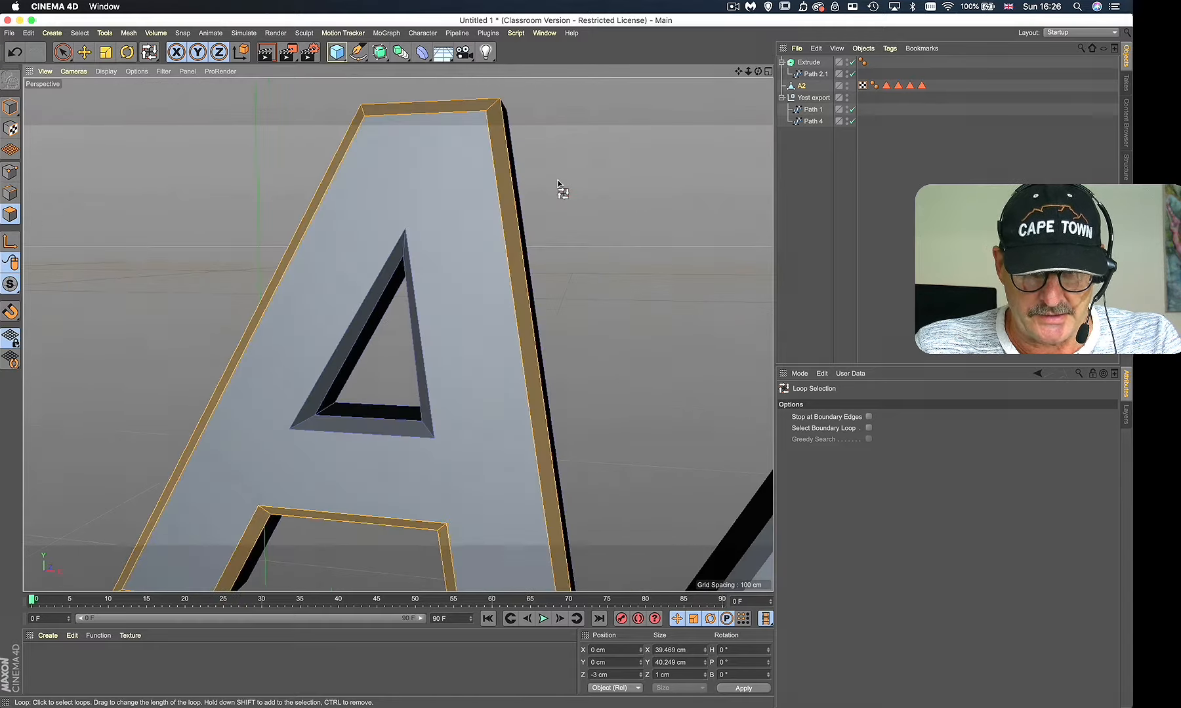
Step: Add all the front fillet faces around A2's triangular hole to the outer fillet selection with Loop Selection
alt+right_drag(453, 239, 417, 290)
alt+drag(419, 292, 385, 277)
alt+right_drag(417, 269, 473, 259)
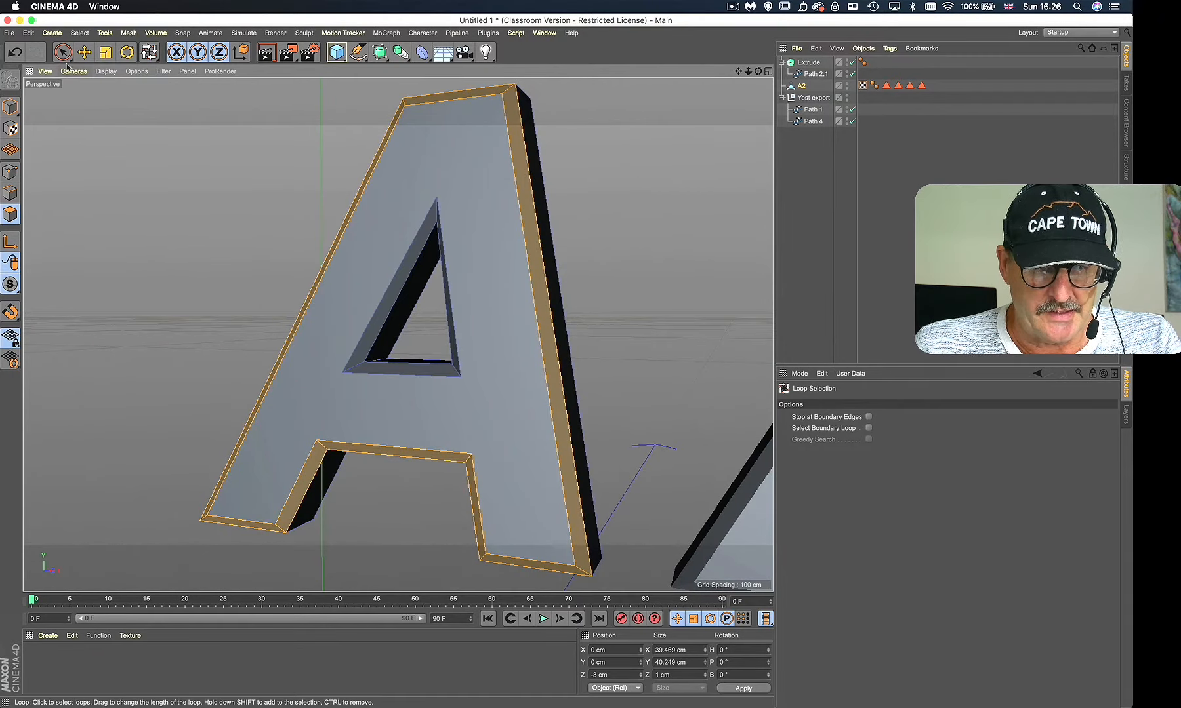
click(80, 33)
click(98, 116)
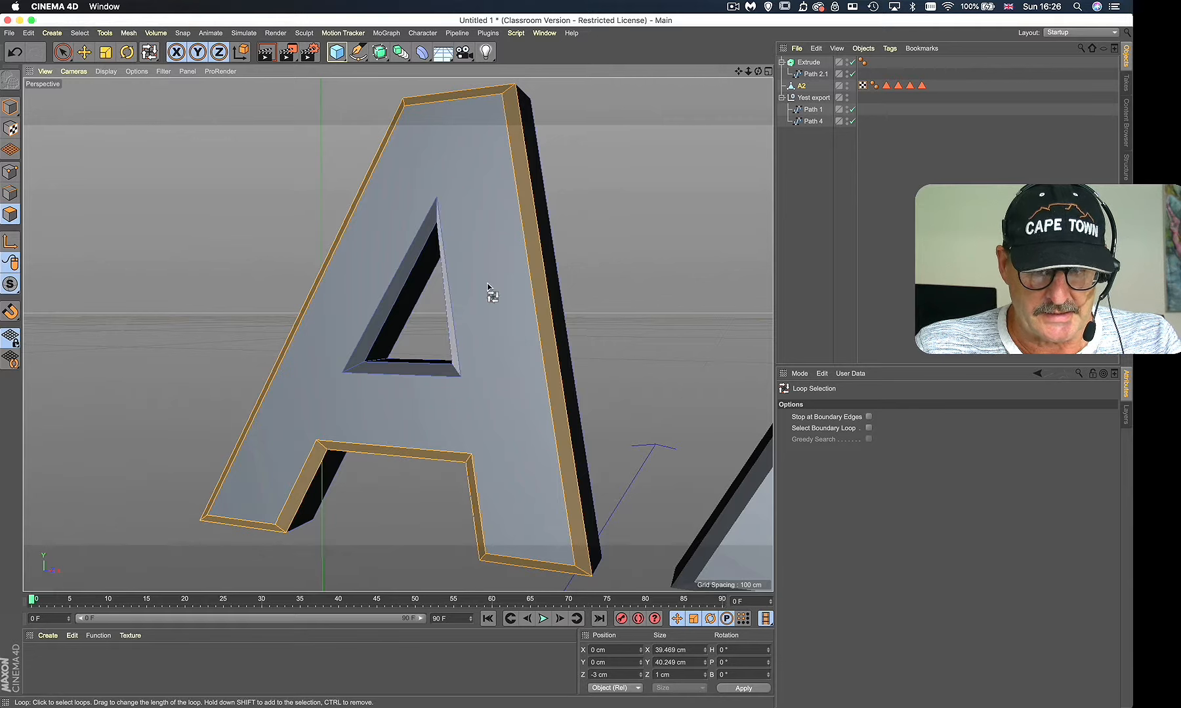
shift+click(381, 316)
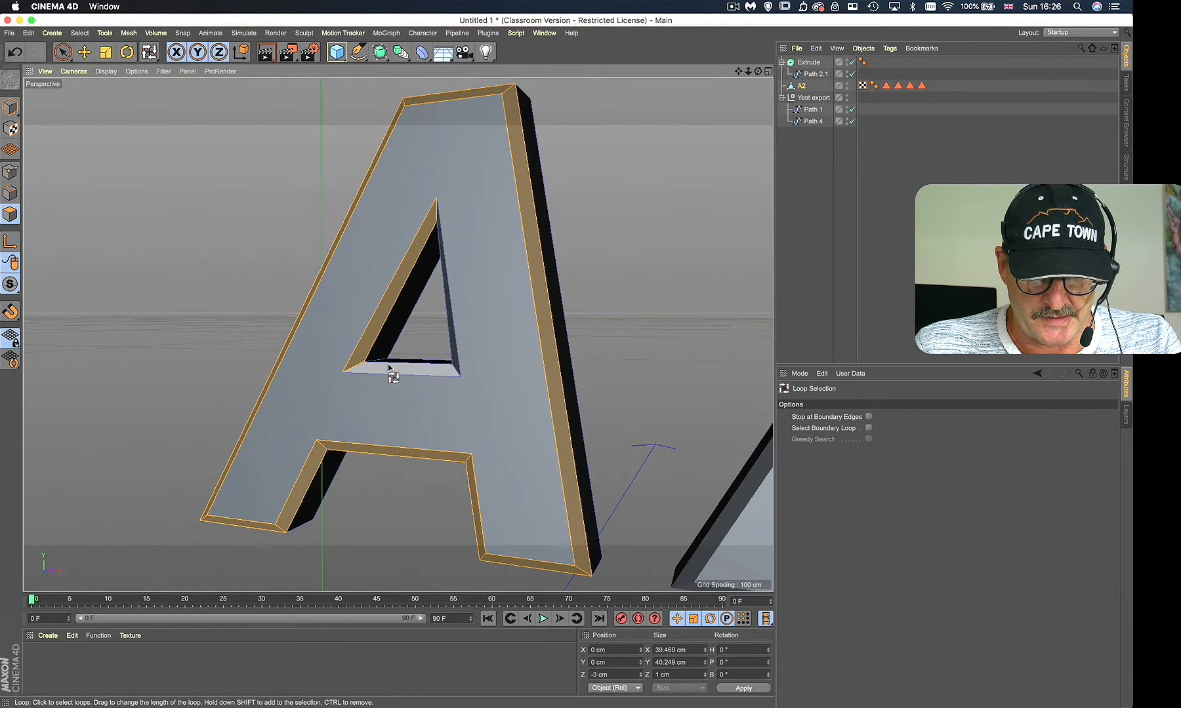
shift+click(387, 366)
alt+drag(483, 311, 580, 299)
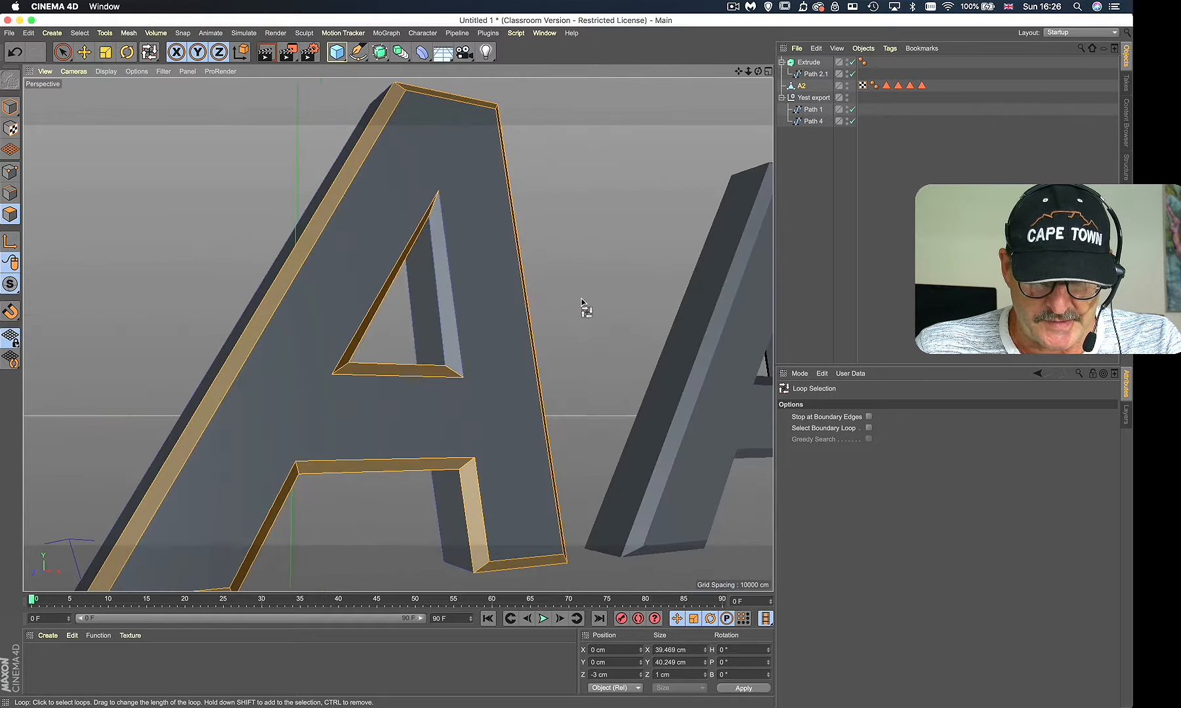
shift+click(446, 306)
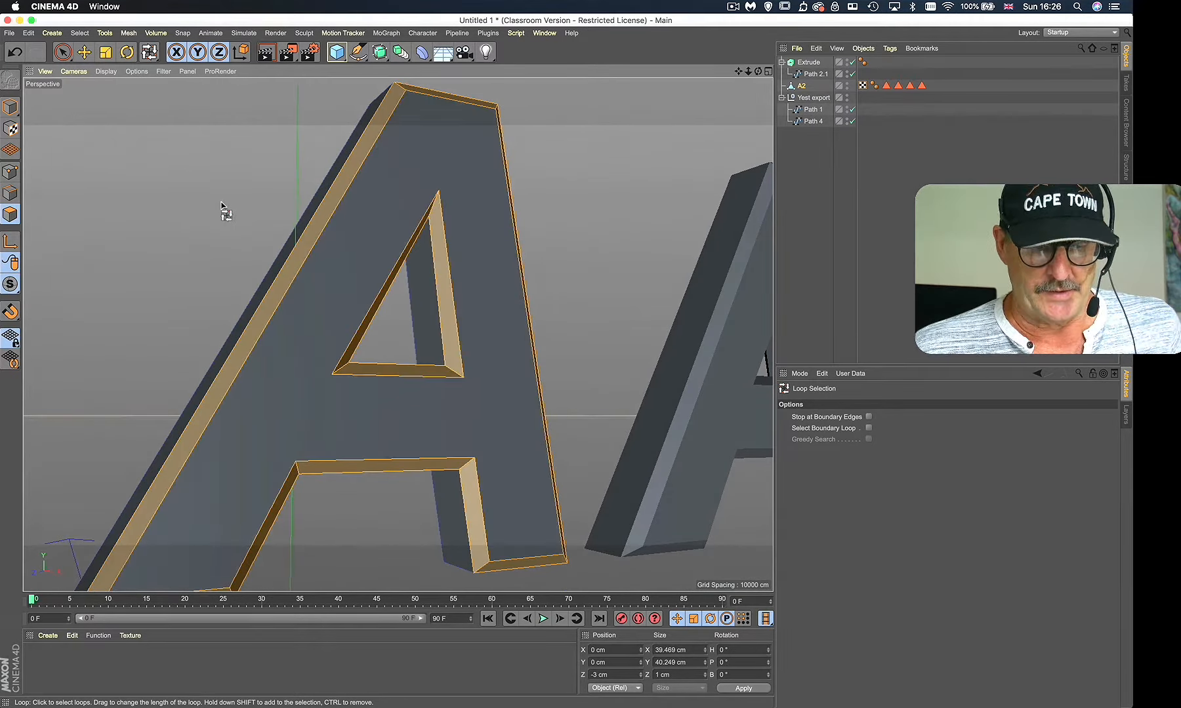
Step: Store A2's selected front fillet polygons in a selection tag with Set Selection
alt+drag(443, 190, 364, 198)
alt+right_drag(364, 198, 340, 227)
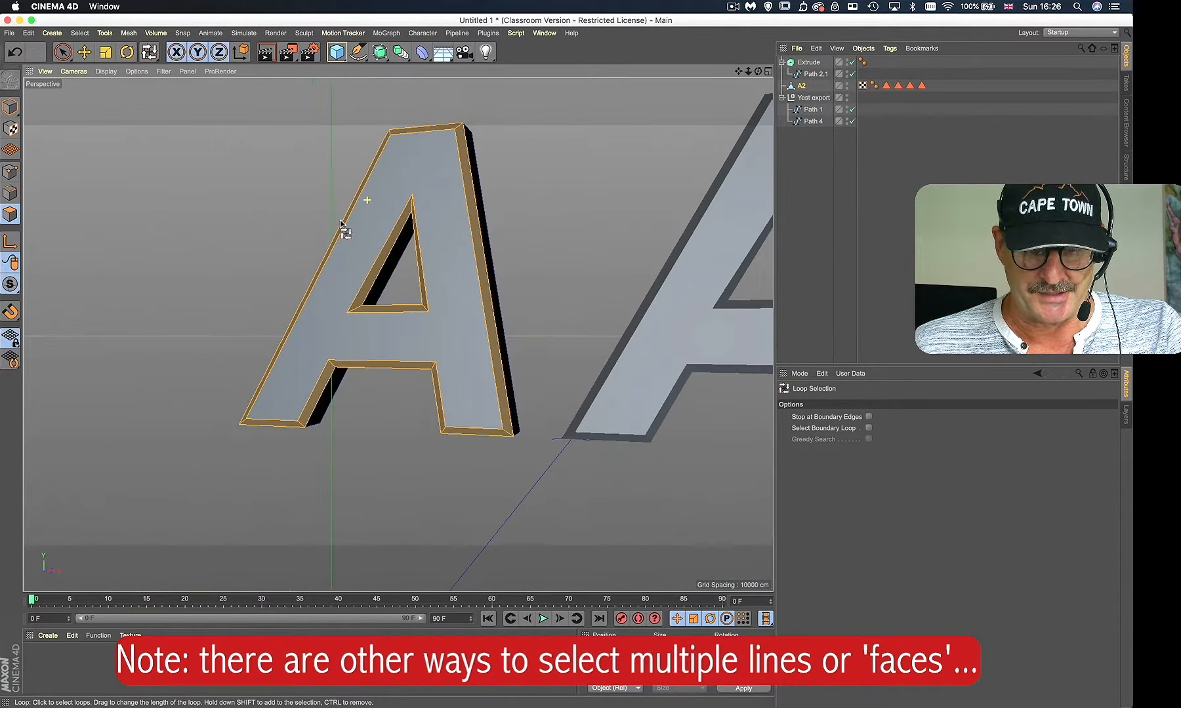
click(80, 33)
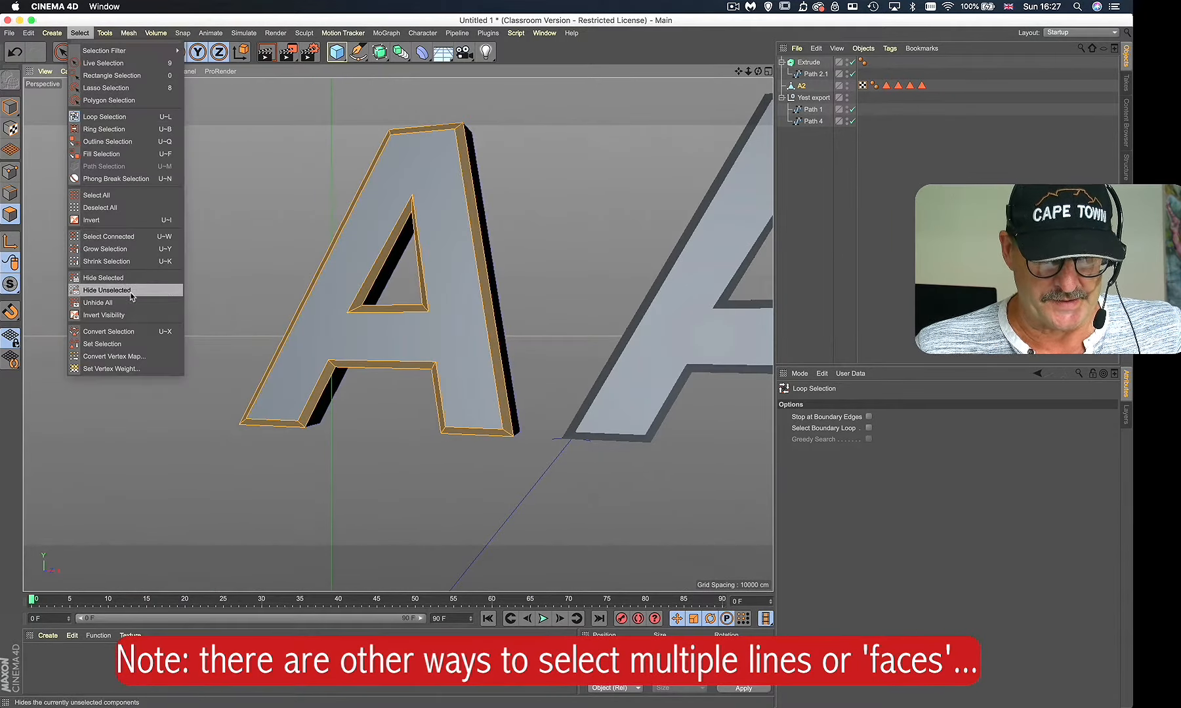
click(110, 344)
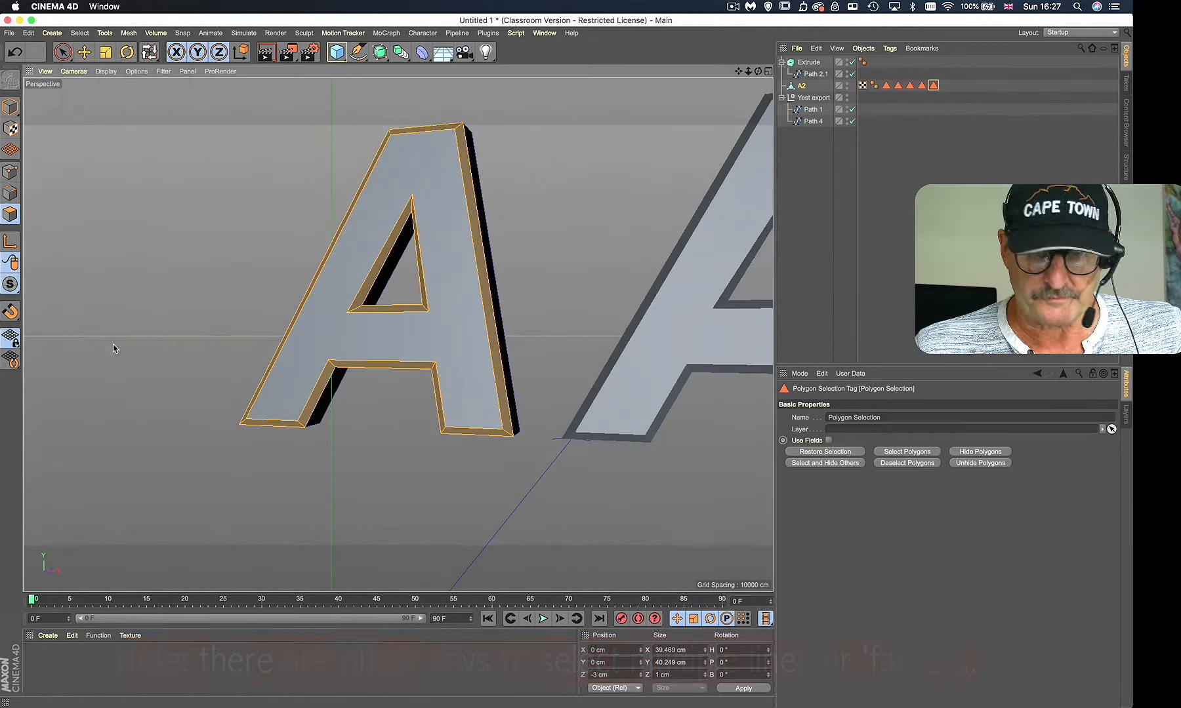
Step: Delete A2's four old polygon selection tags R1, C1, R2 and C2
click(922, 86)
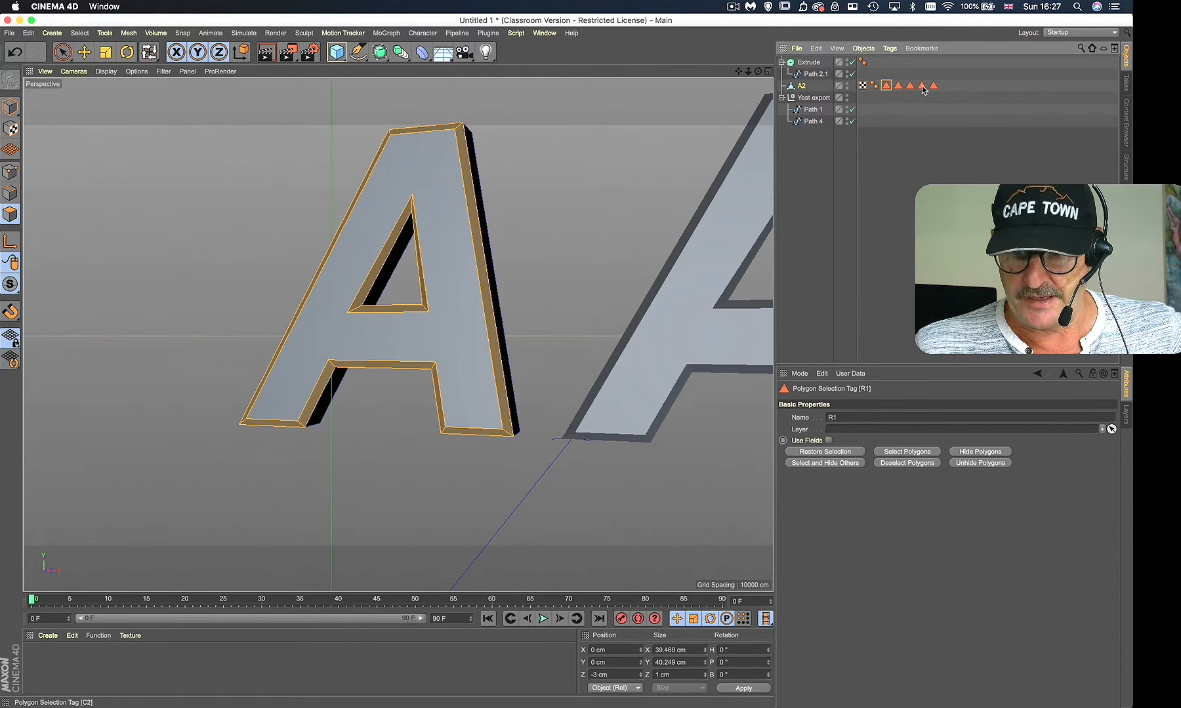
shift+click(922, 86)
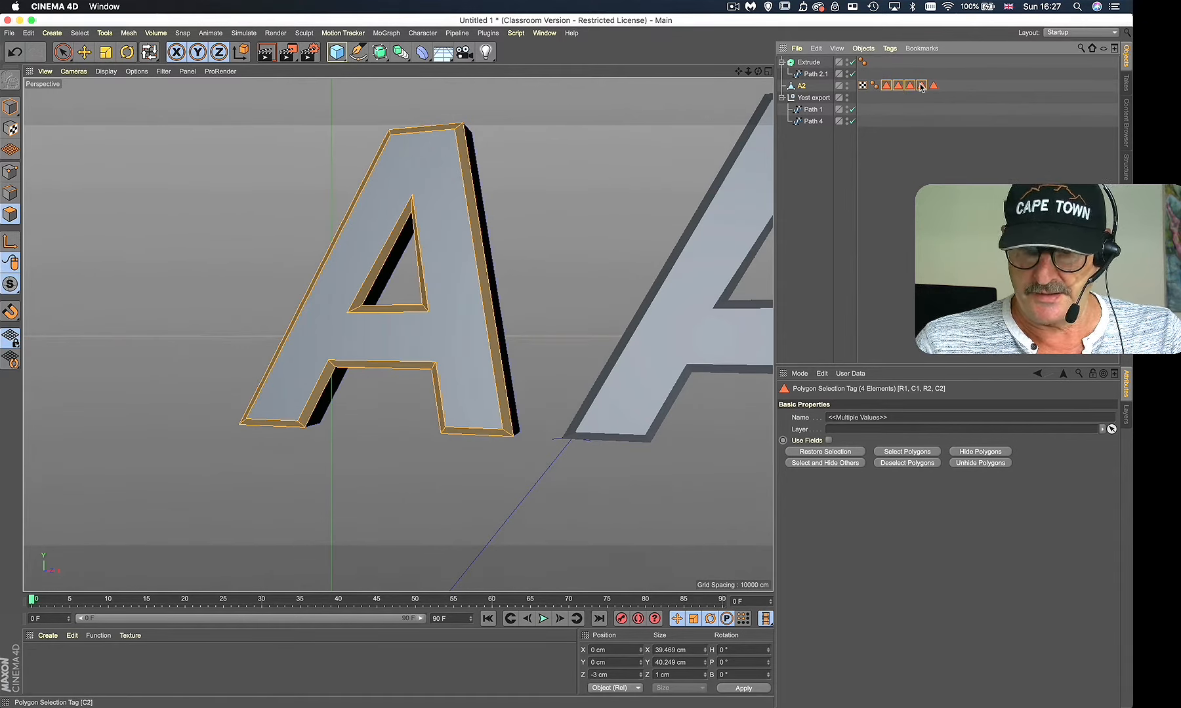
key(Delete)
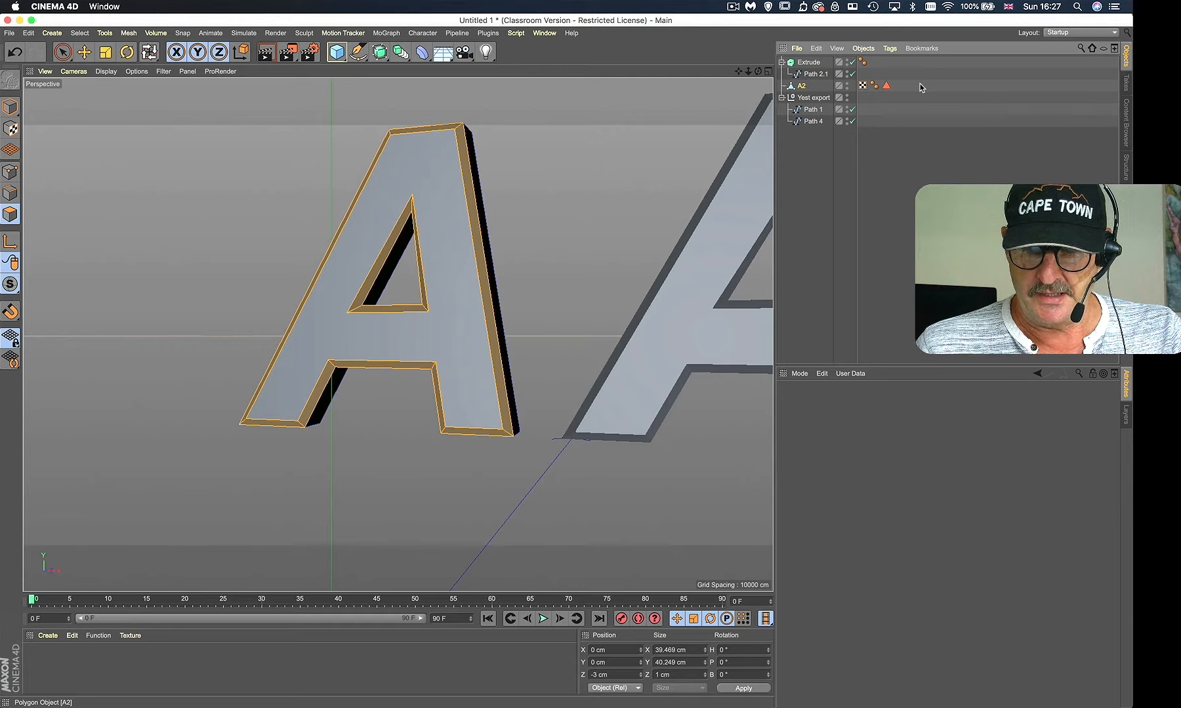
Step: Rename A2's remaining polygon selection tag as edge and deselect everything
click(886, 86)
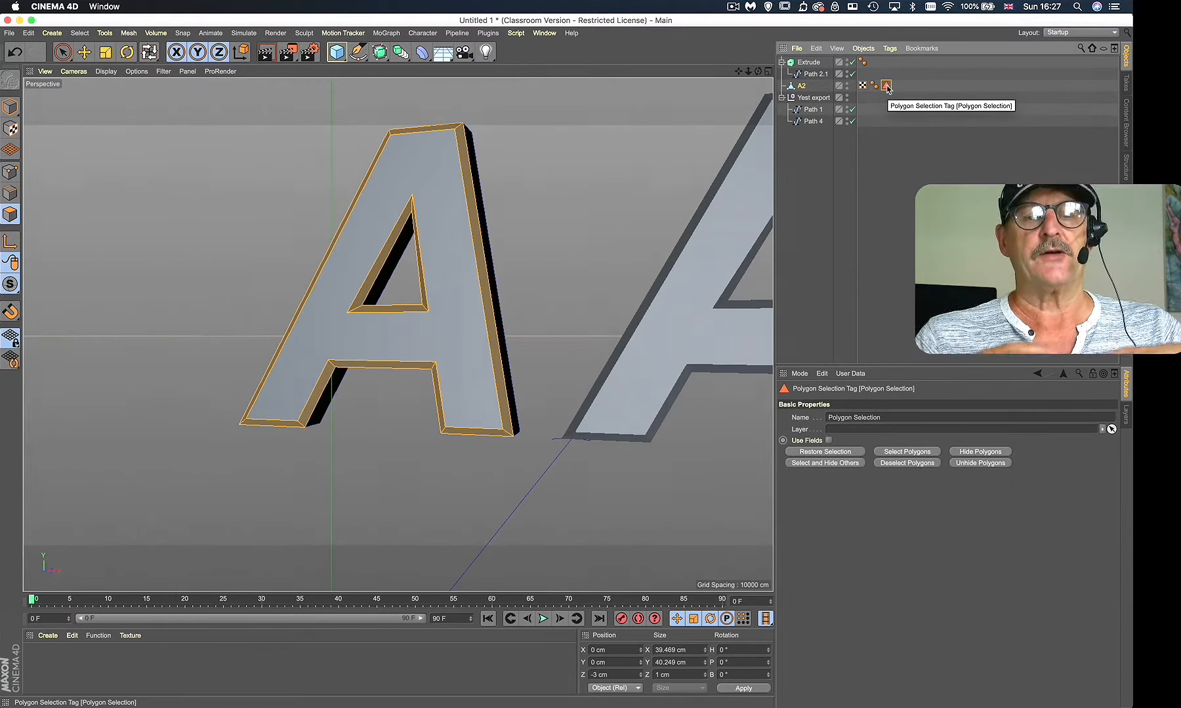
double_click(891, 414)
text(ed)
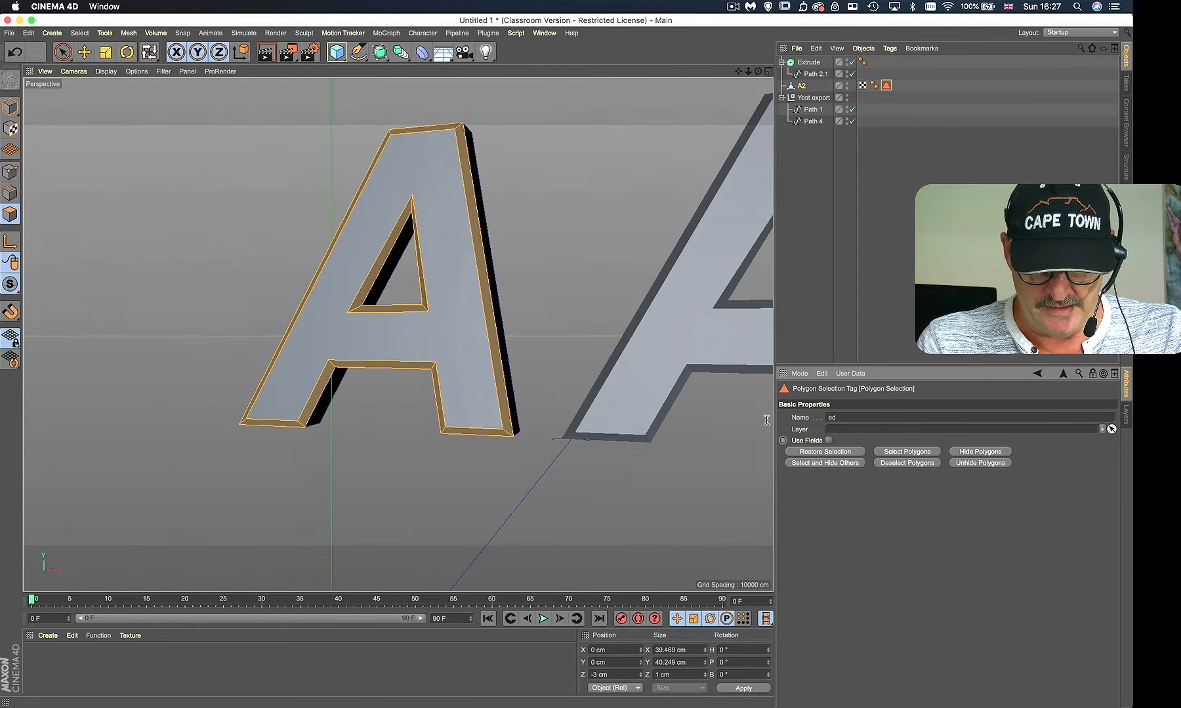
text(ge)
key(Return)
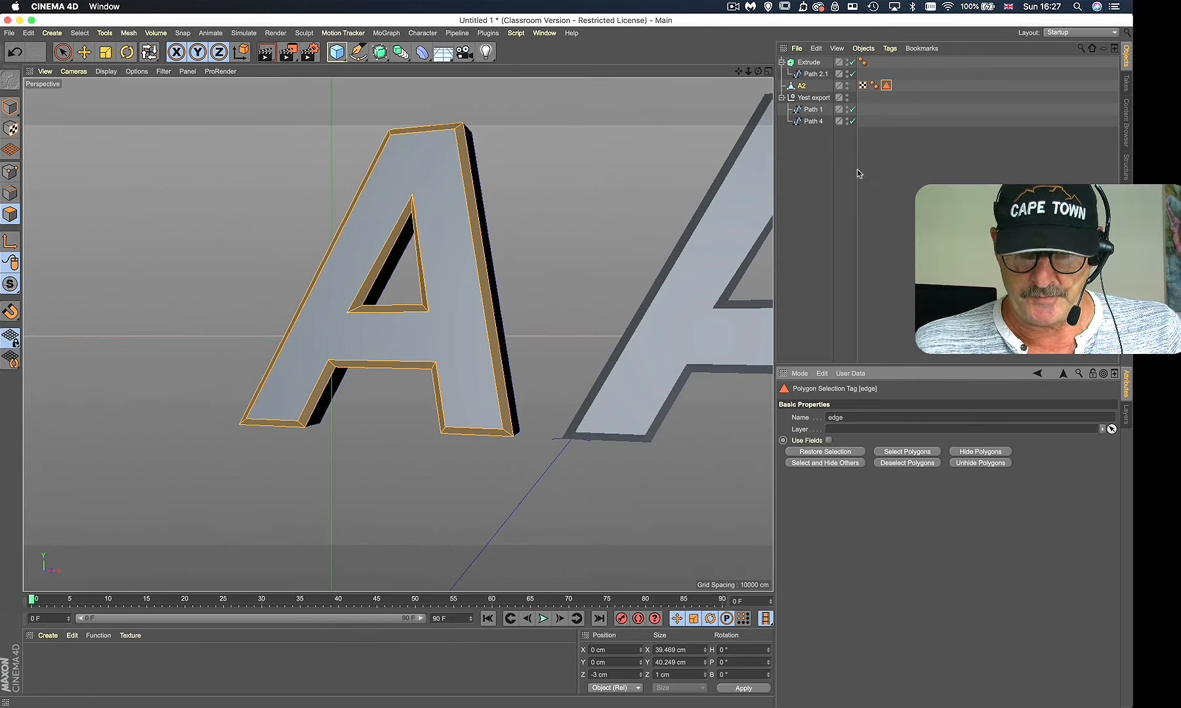
click(899, 166)
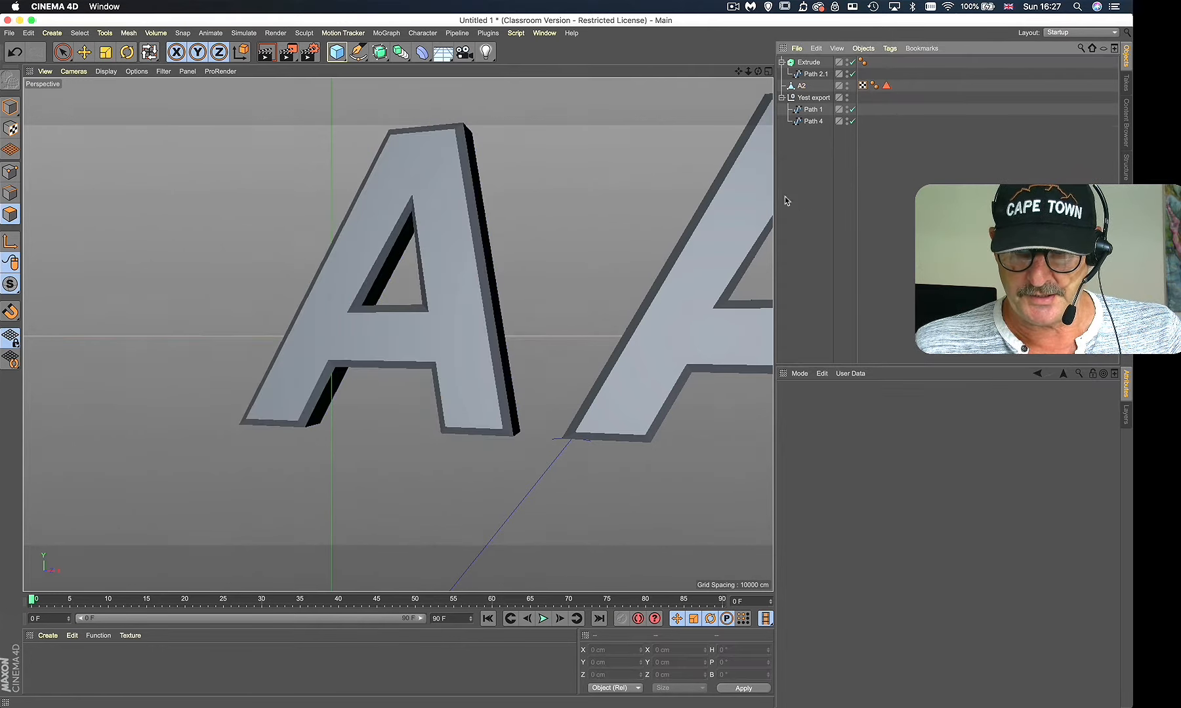
Step: Reselect the A2 object and activate the Live Selection tool
click(801, 88)
key(u)
key(l)
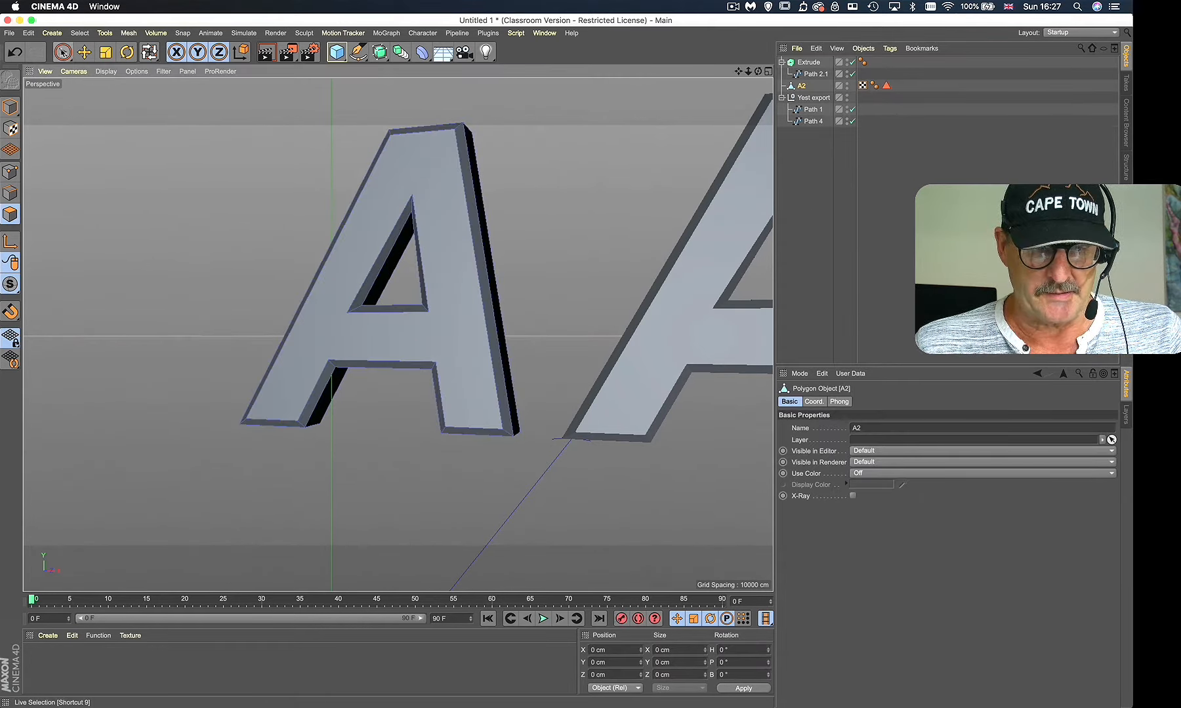
click(64, 51)
alt+drag(520, 234, 536, 240)
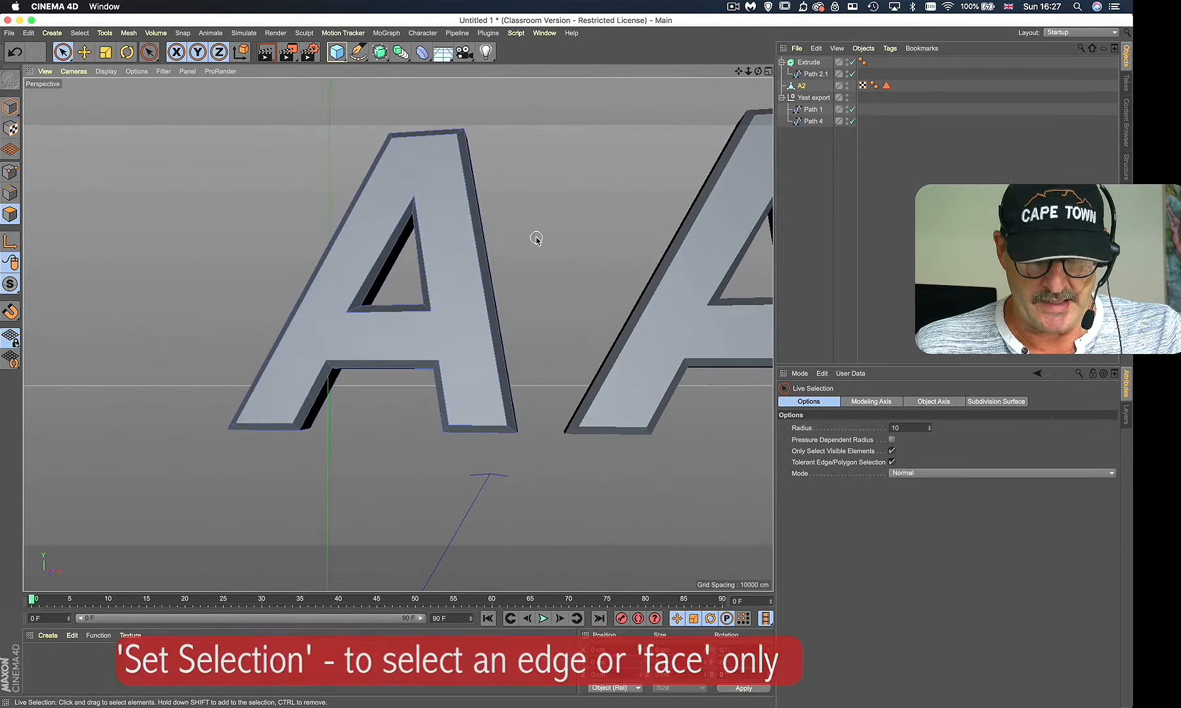
Step: Create a new standard material and set its color to green with H 110°, S 66% and V 84%
click(48, 636)
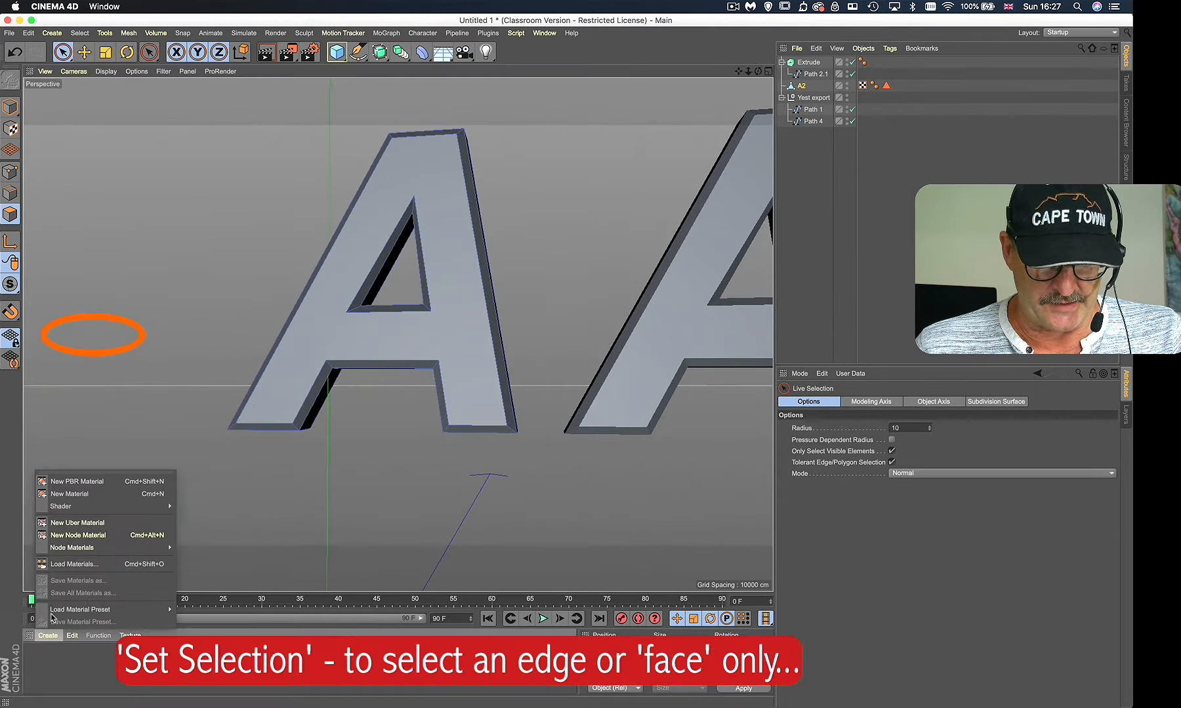
click(73, 497)
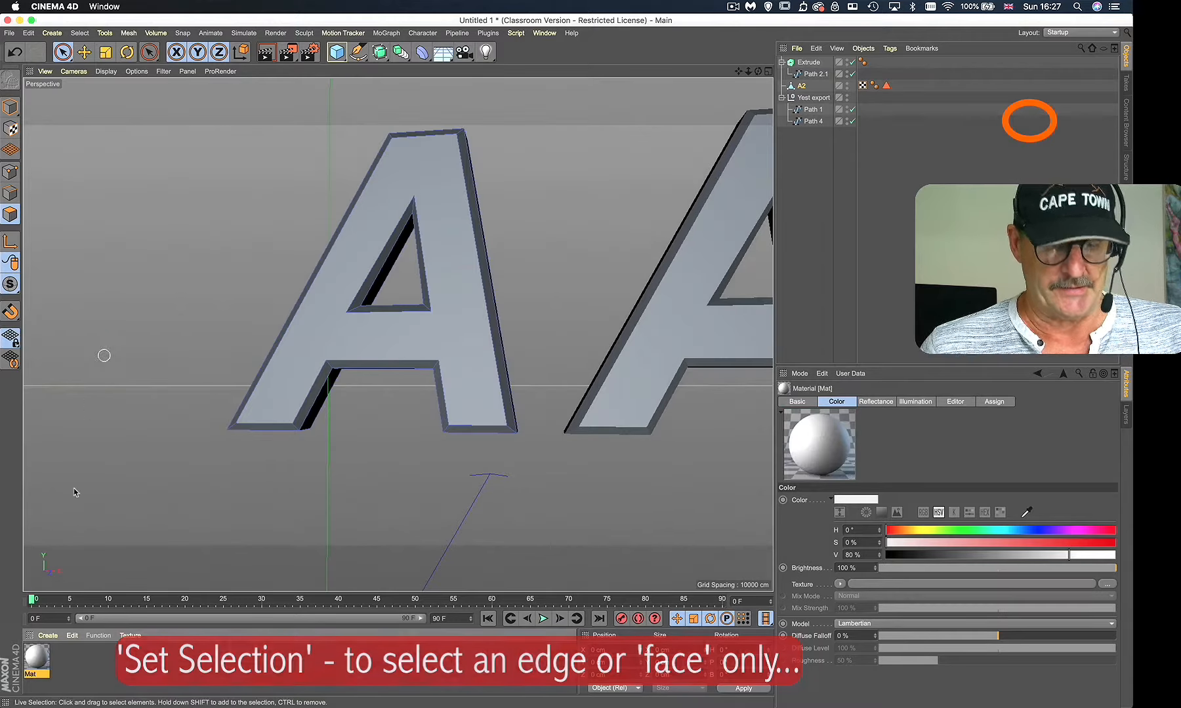
double_click(38, 655)
click(430, 151)
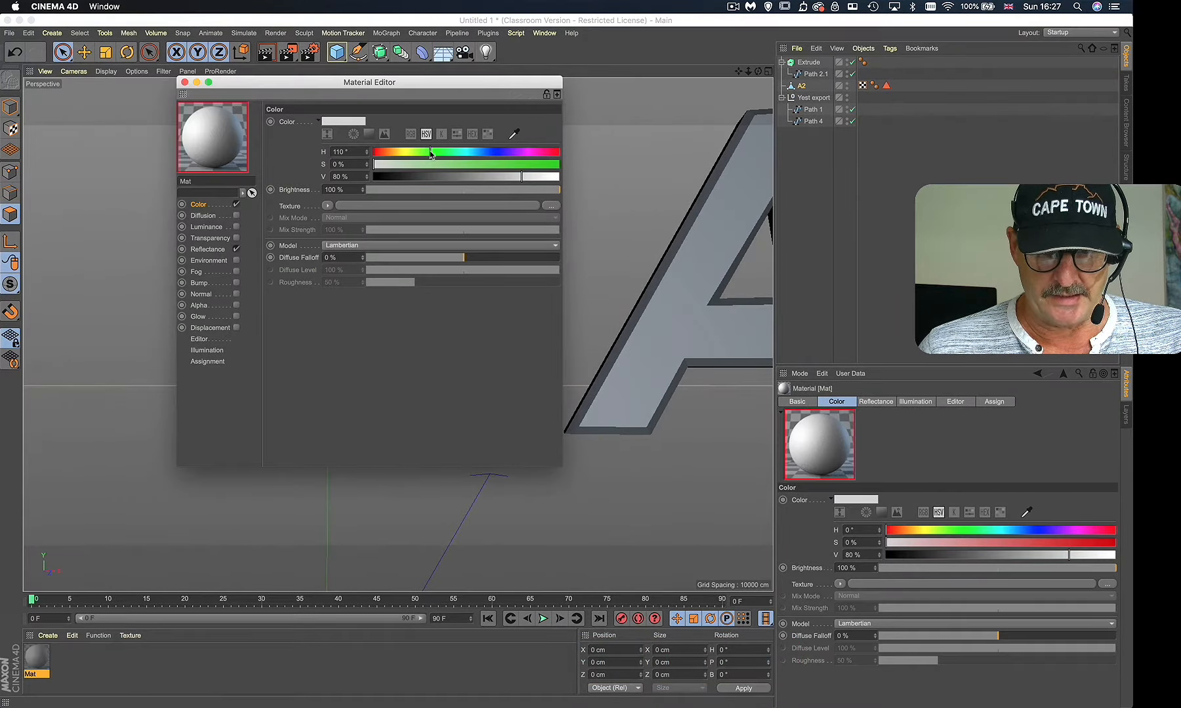
click(496, 164)
click(529, 176)
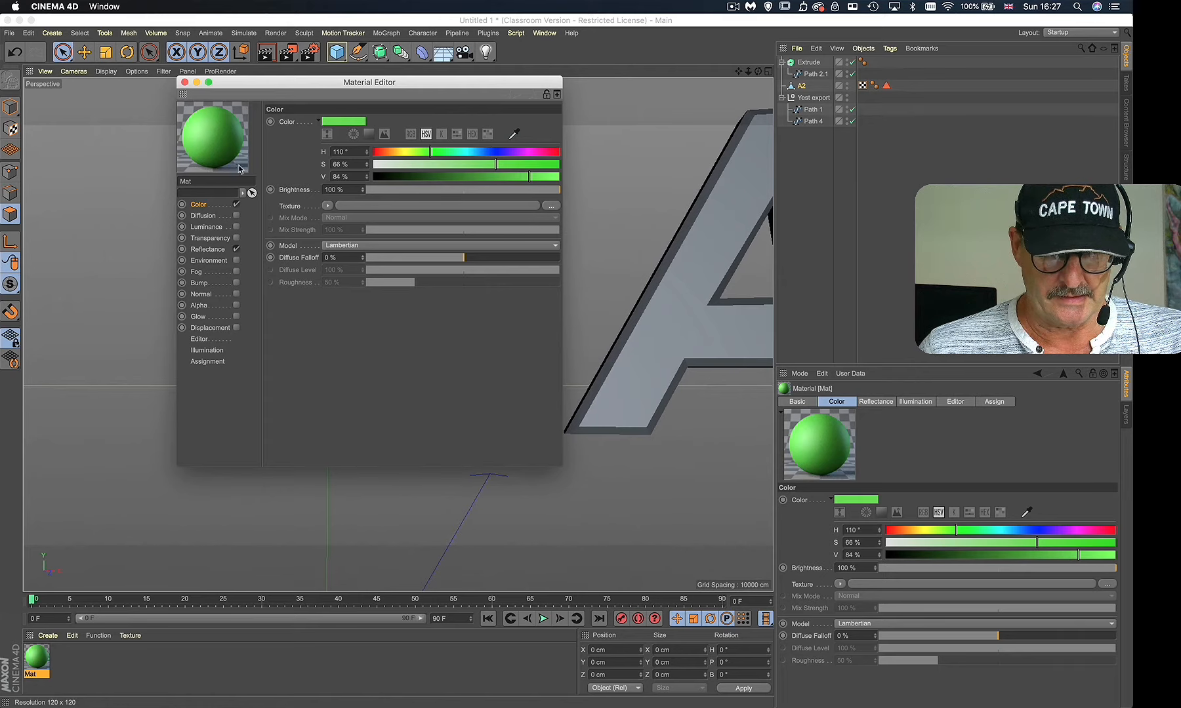
click(185, 83)
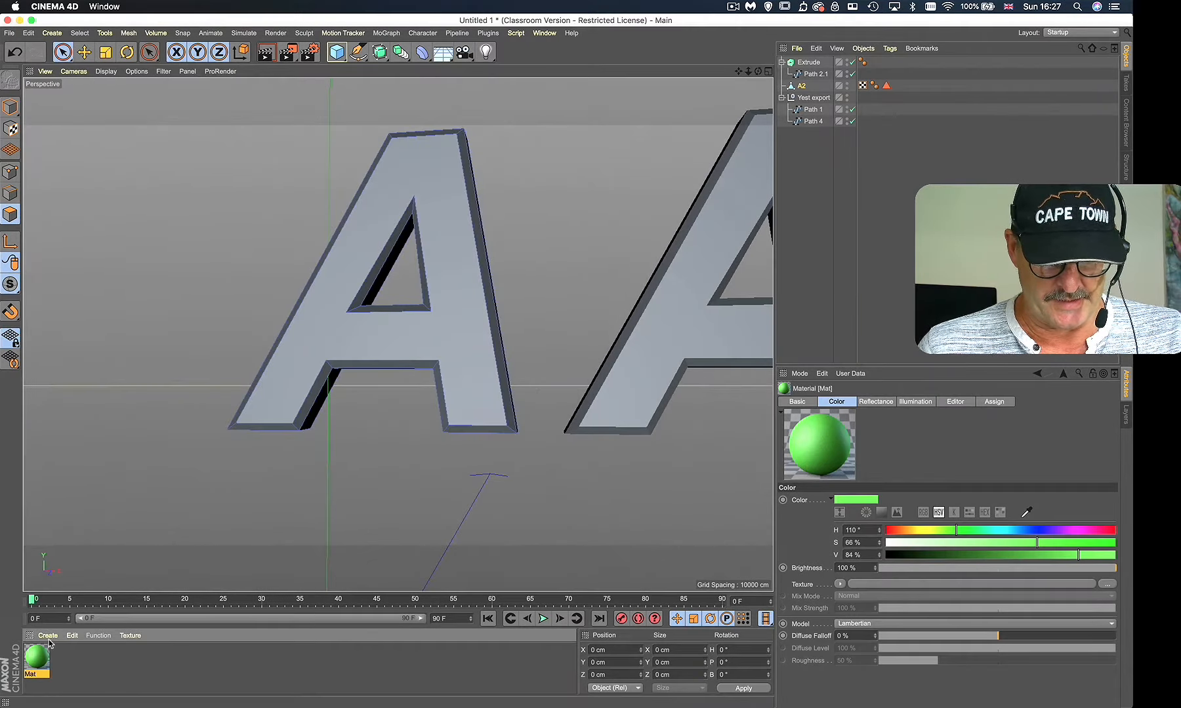
Step: Duplicate the green material and recolor the original to orange with H 26°, S 90% and V 84%
key(super+v)
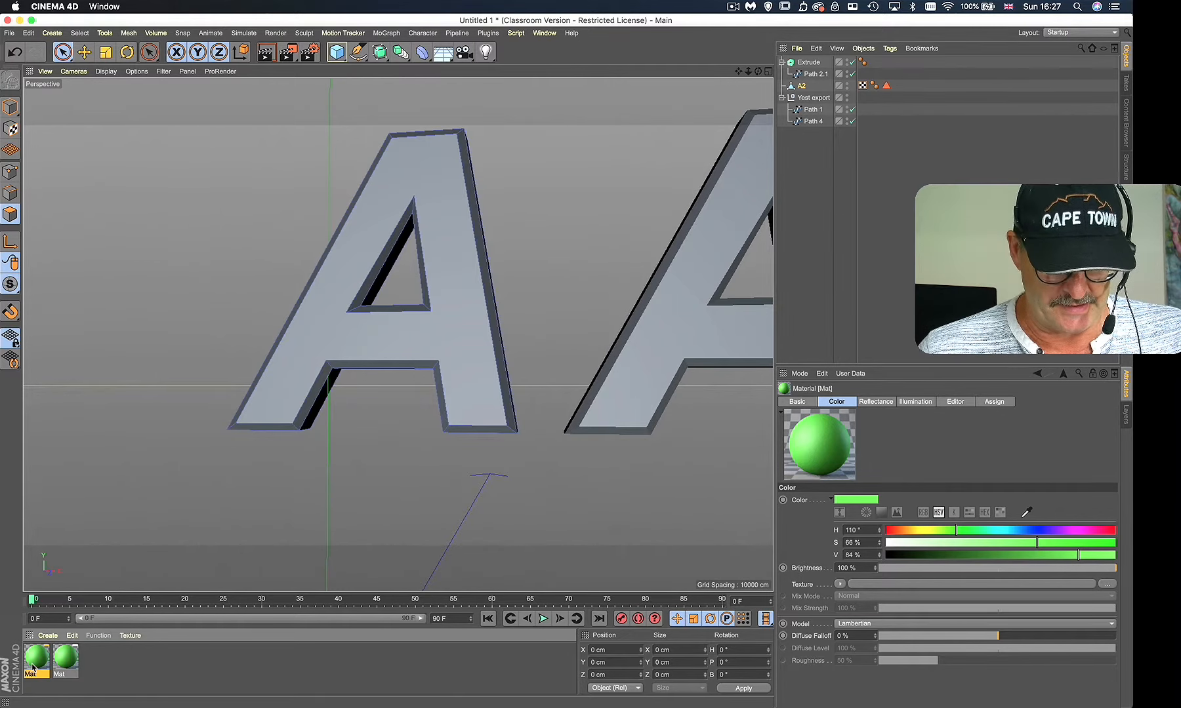
double_click(33, 668)
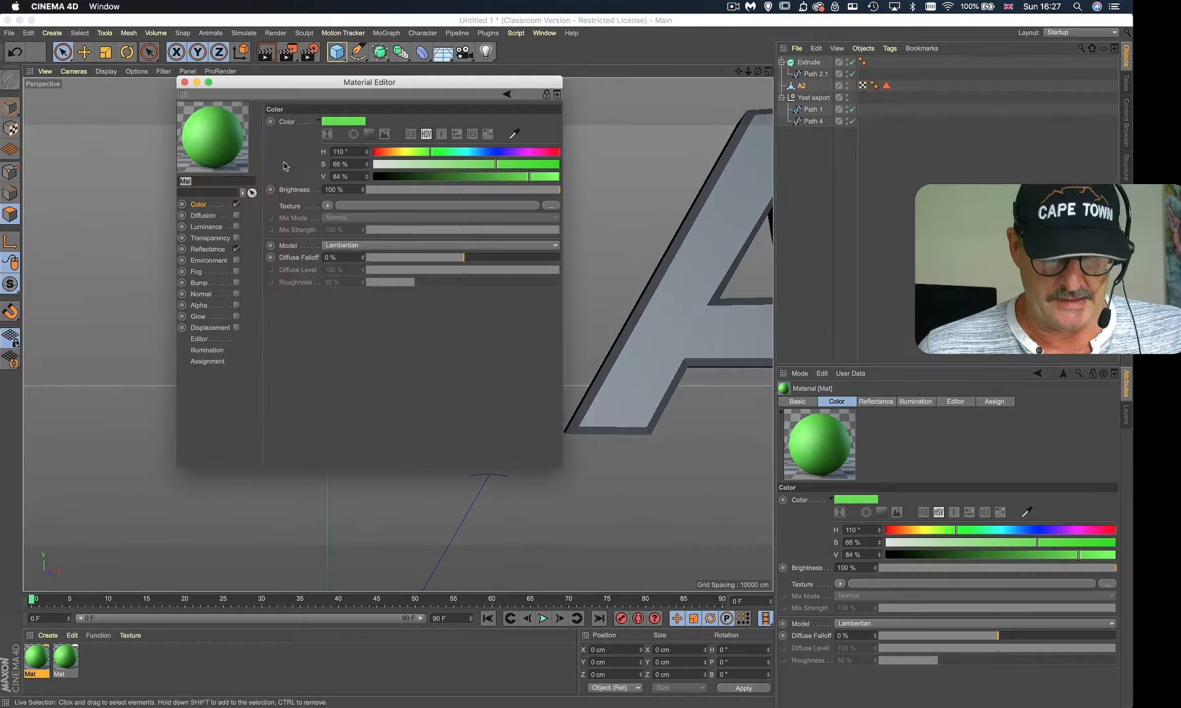
click(387, 153)
click(541, 164)
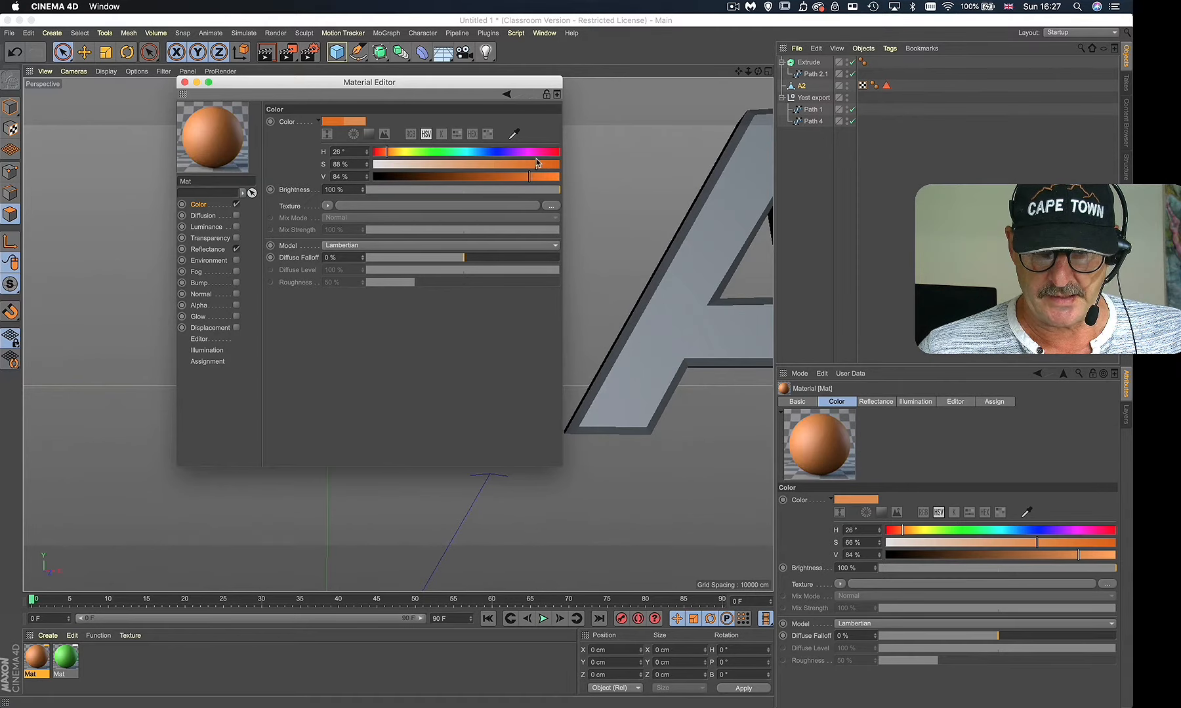
click(185, 82)
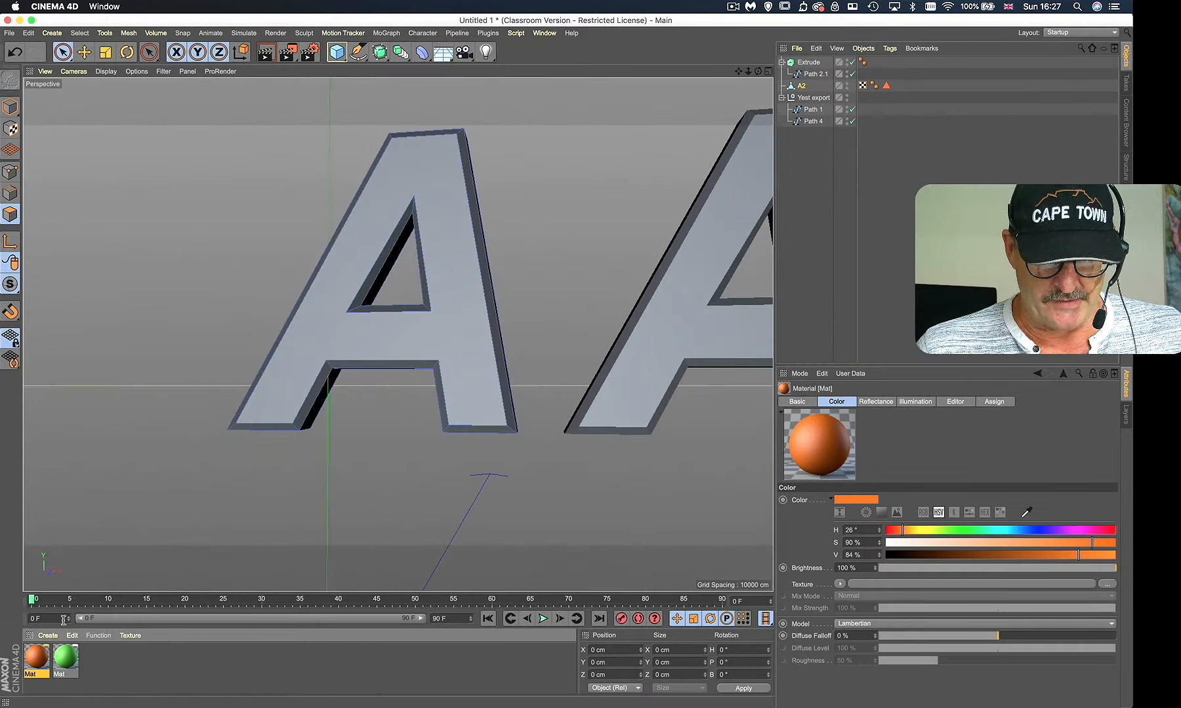
Step: Try the orange material on the A2 letter in the viewport and undo the assignment
drag(465, 305, 465, 305)
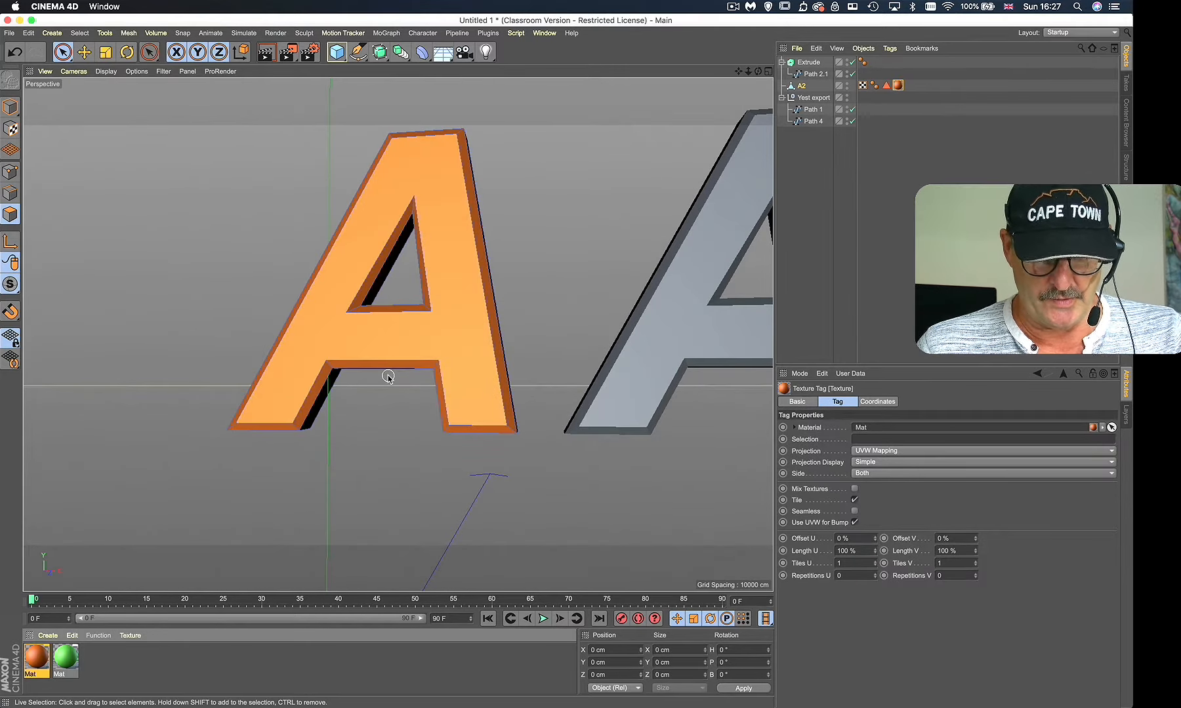
alt+drag(488, 374, 415, 421)
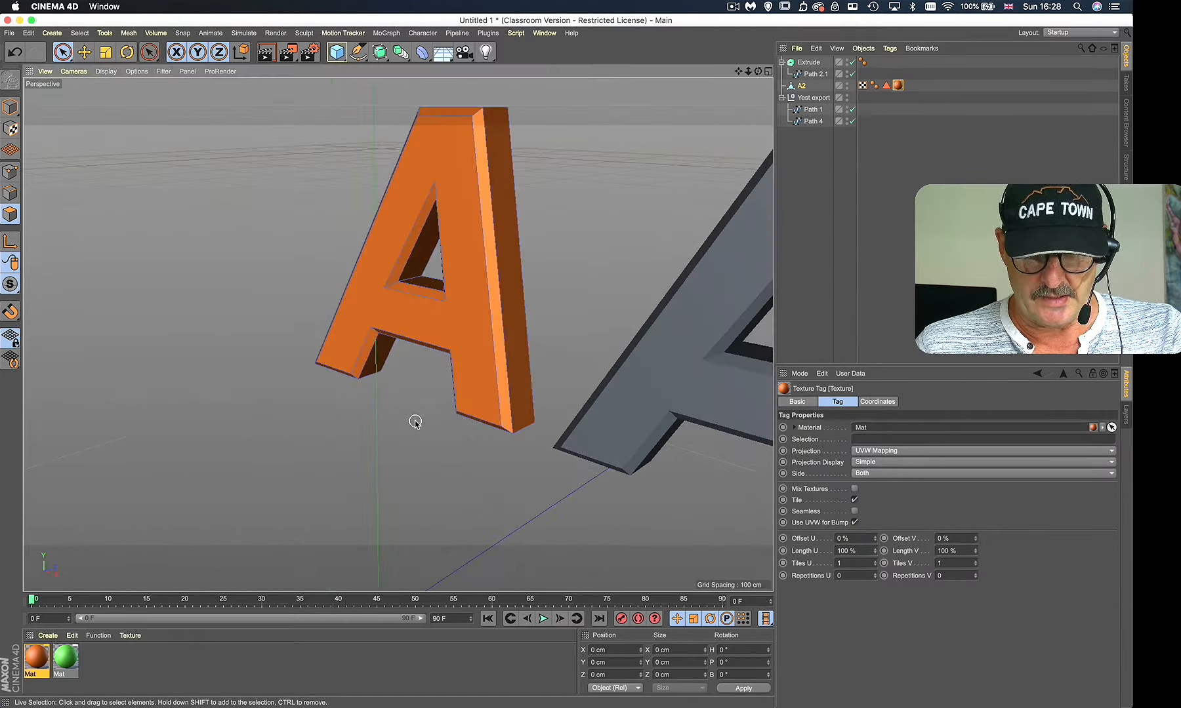
key(super+z)
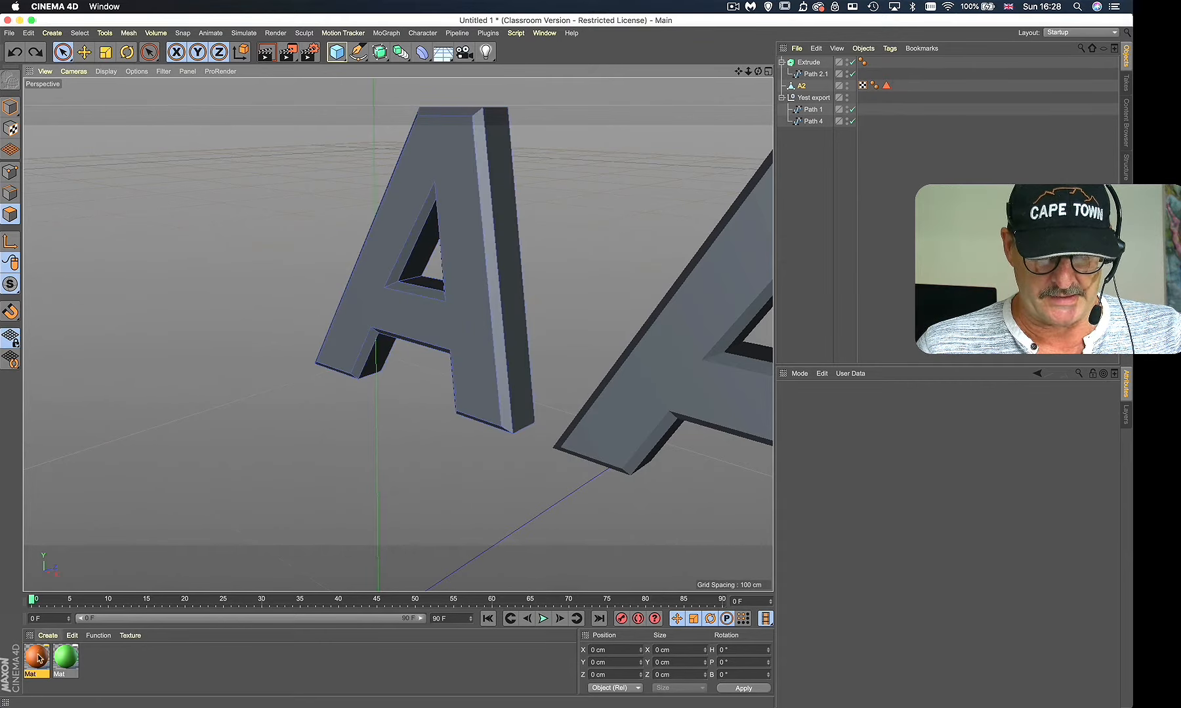
Step: Assign the orange material to the A2 object and add the green material on top of it
drag(37, 658, 805, 86)
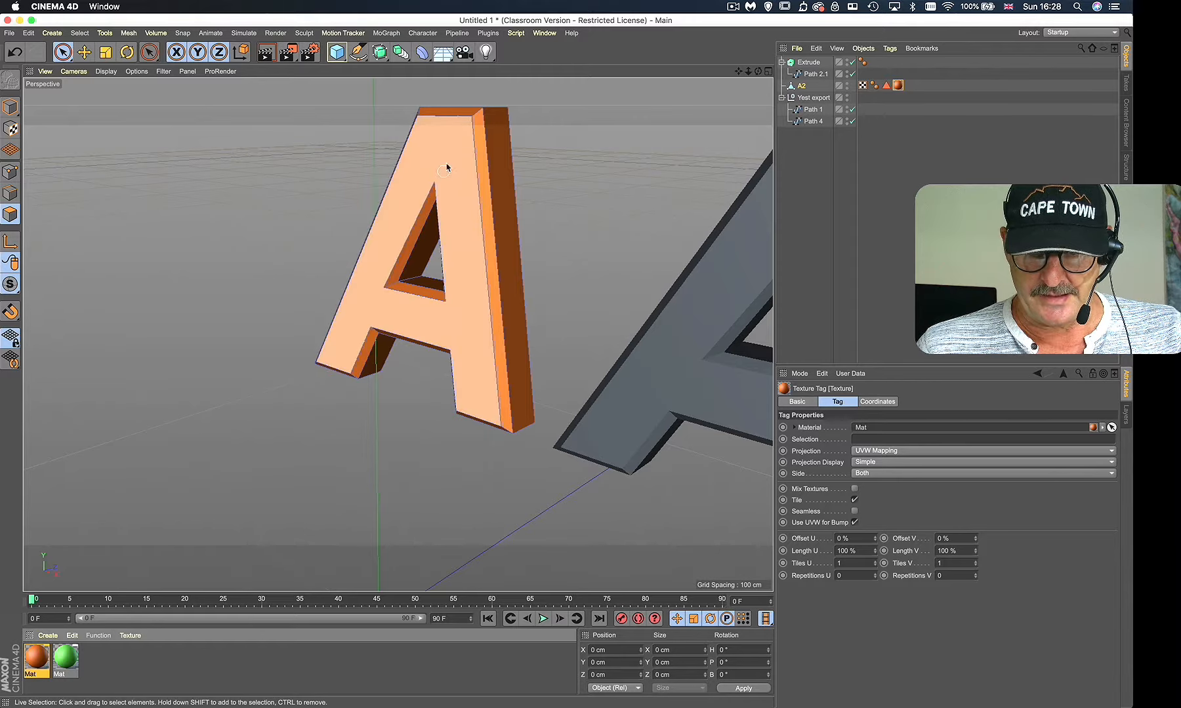
click(886, 85)
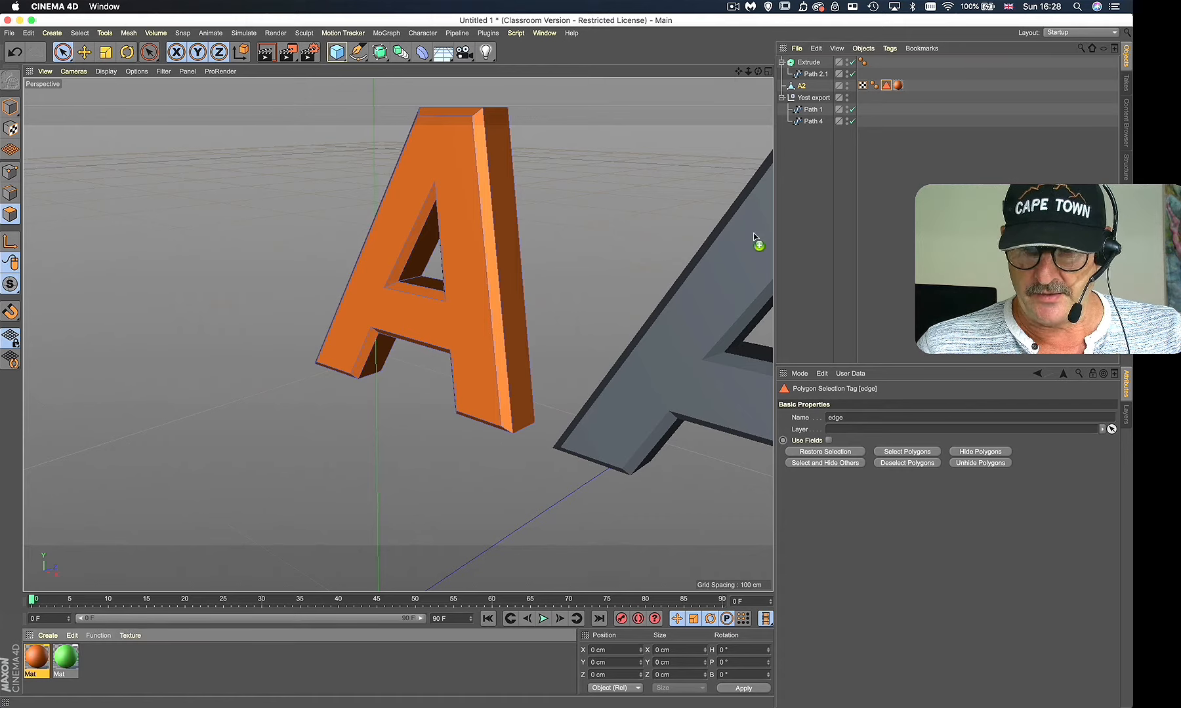
drag(802, 73, 804, 87)
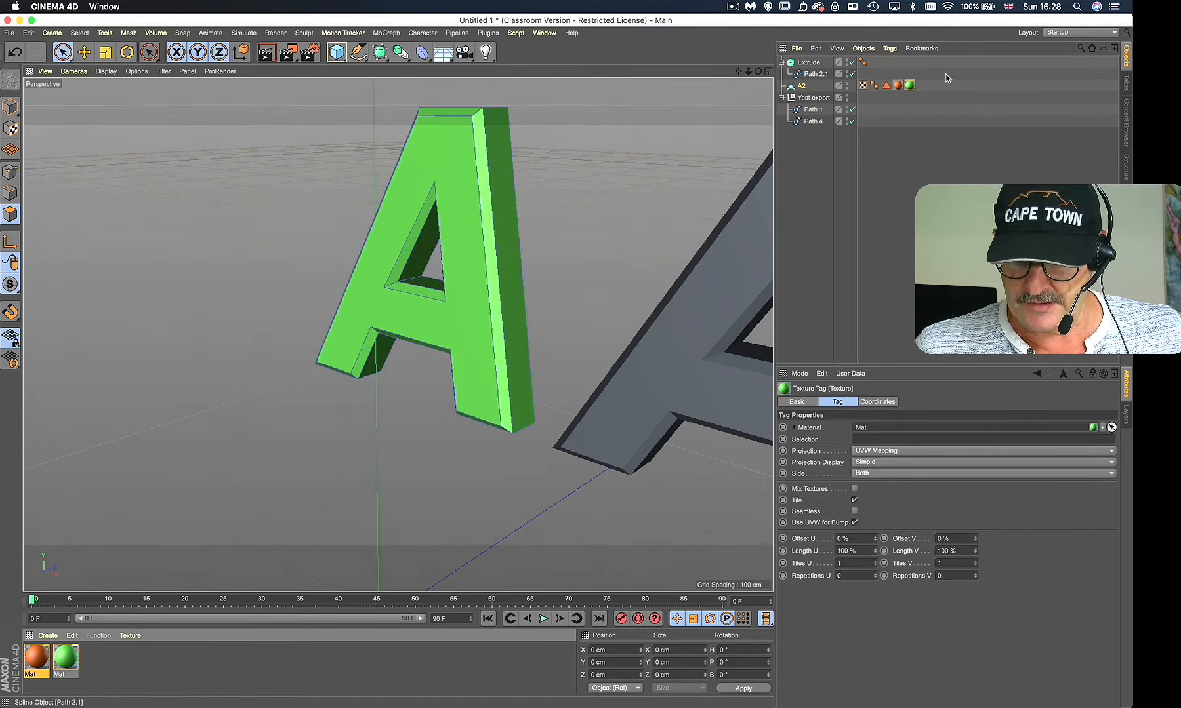
Step: Restrict A2's green texture tag to the edge polygon selection
click(887, 86)
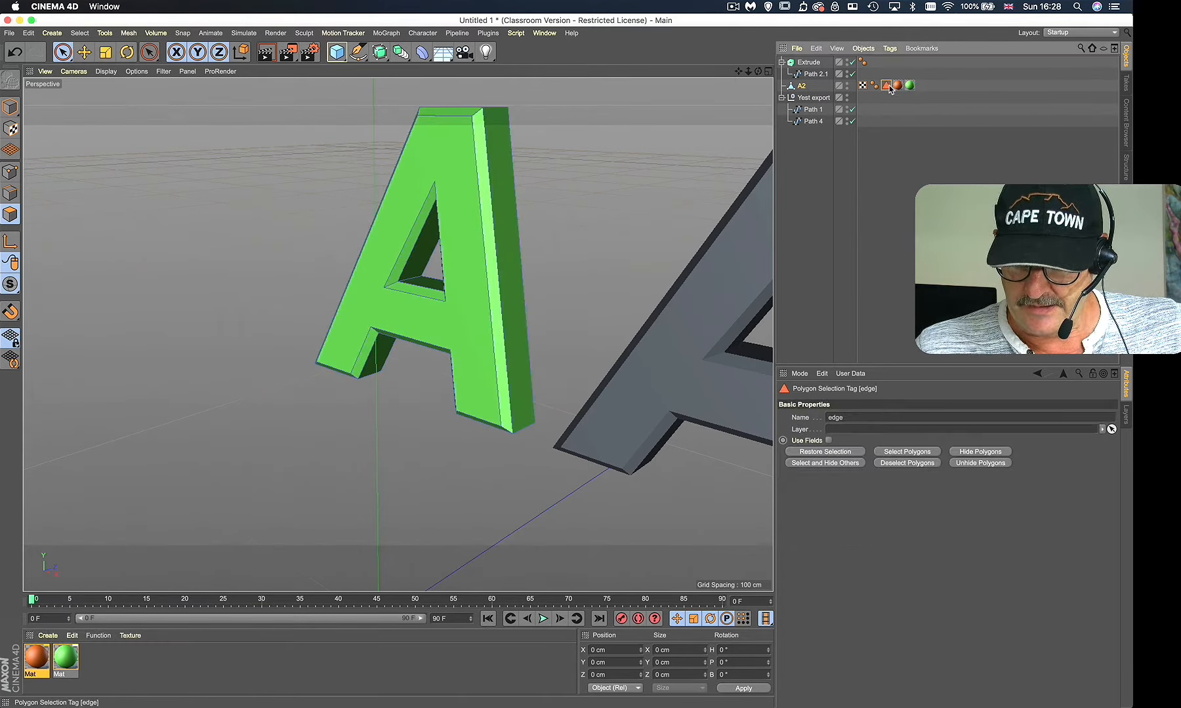
click(909, 85)
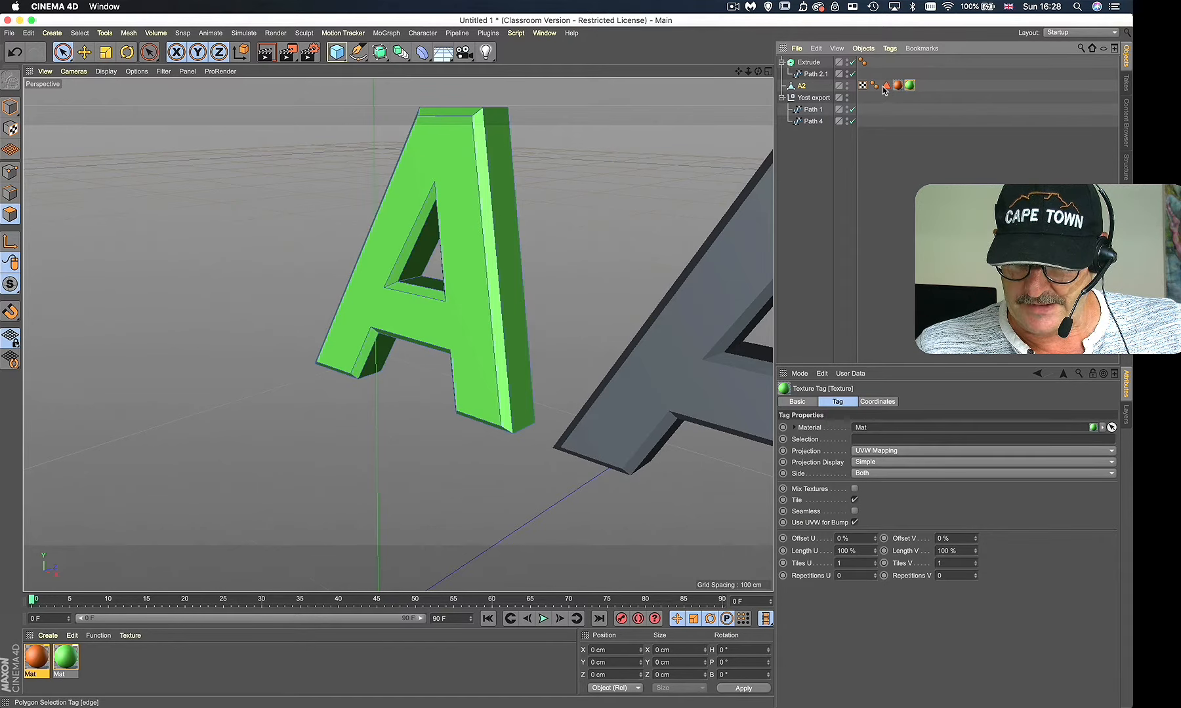
drag(887, 86, 902, 334)
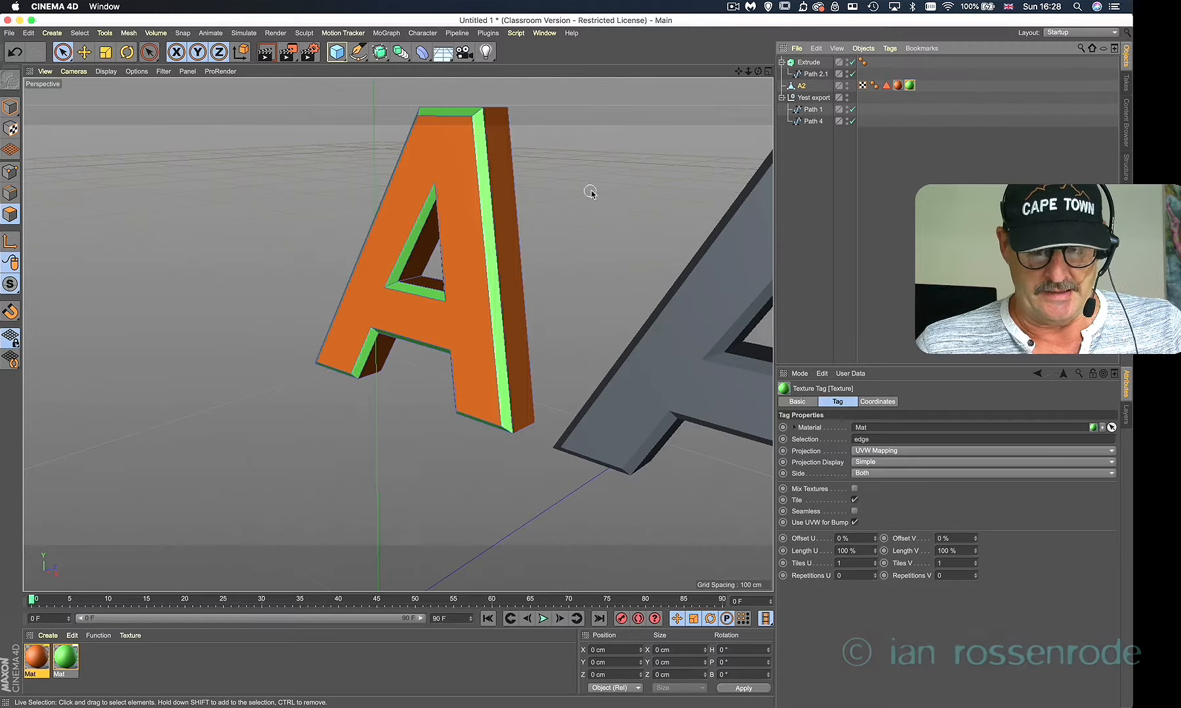
Step: Switch to point mode and frame the eye-shaped outline above the letters
alt+drag(589, 198, 429, 295)
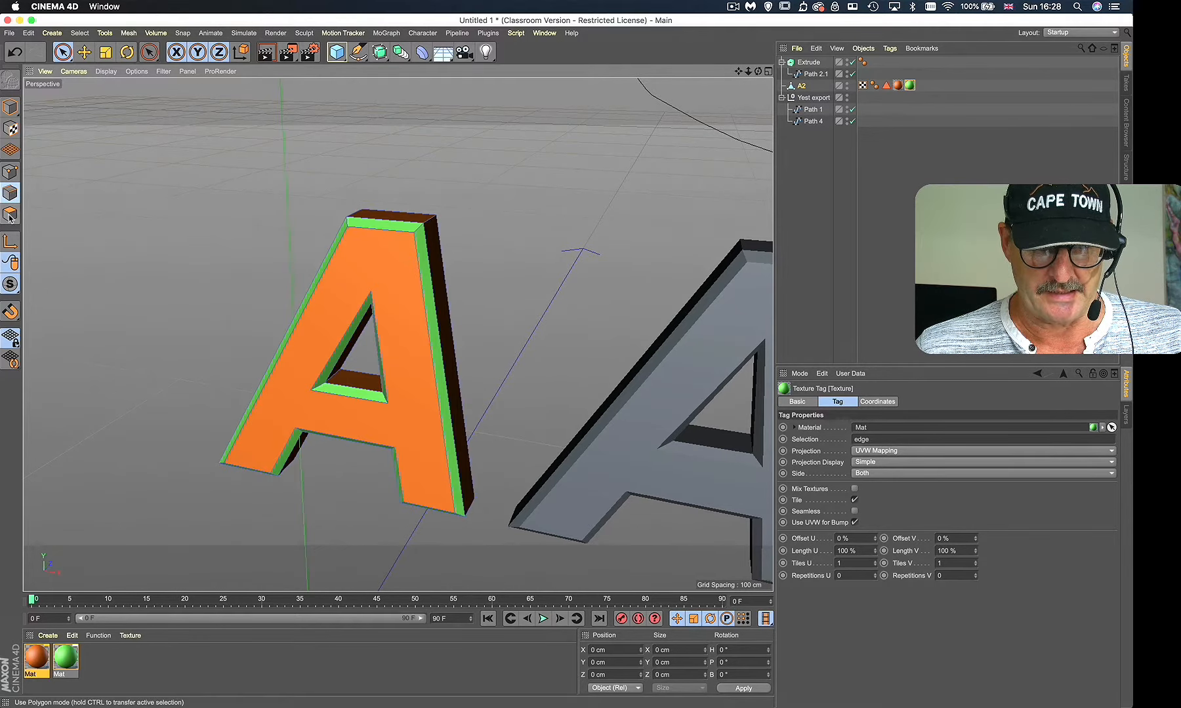
click(9, 171)
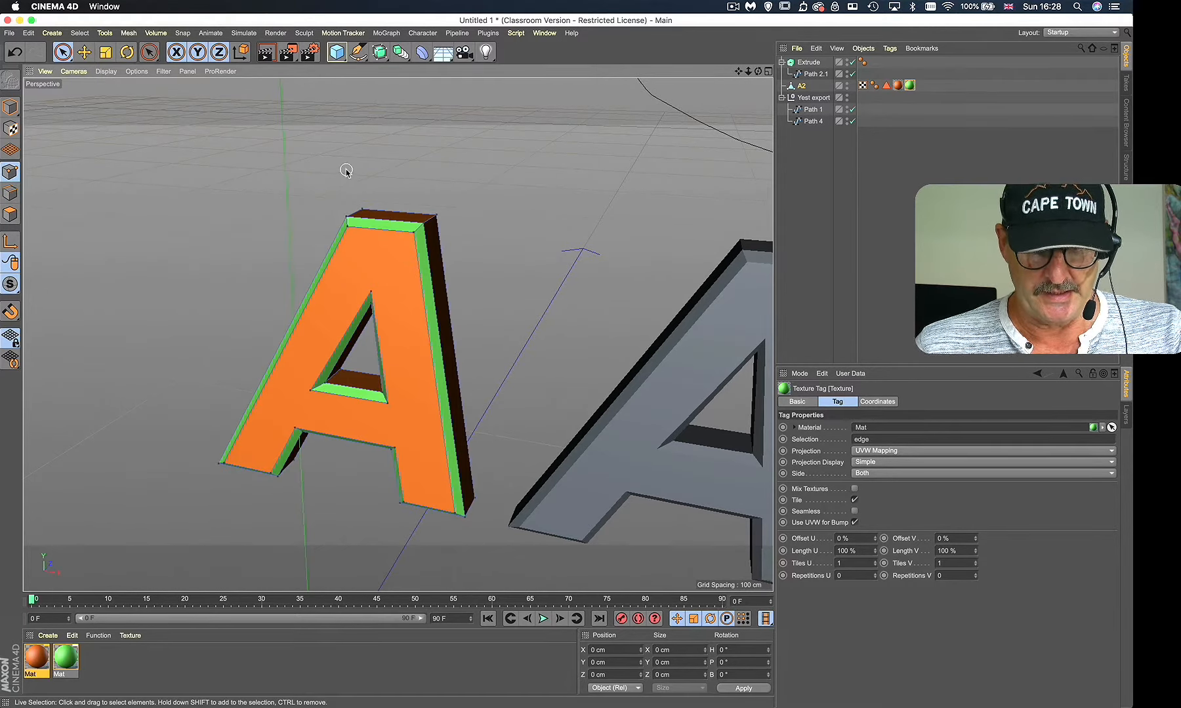
scroll(433, 182, down, 5)
alt+middle_drag(379, 215, 144, 237)
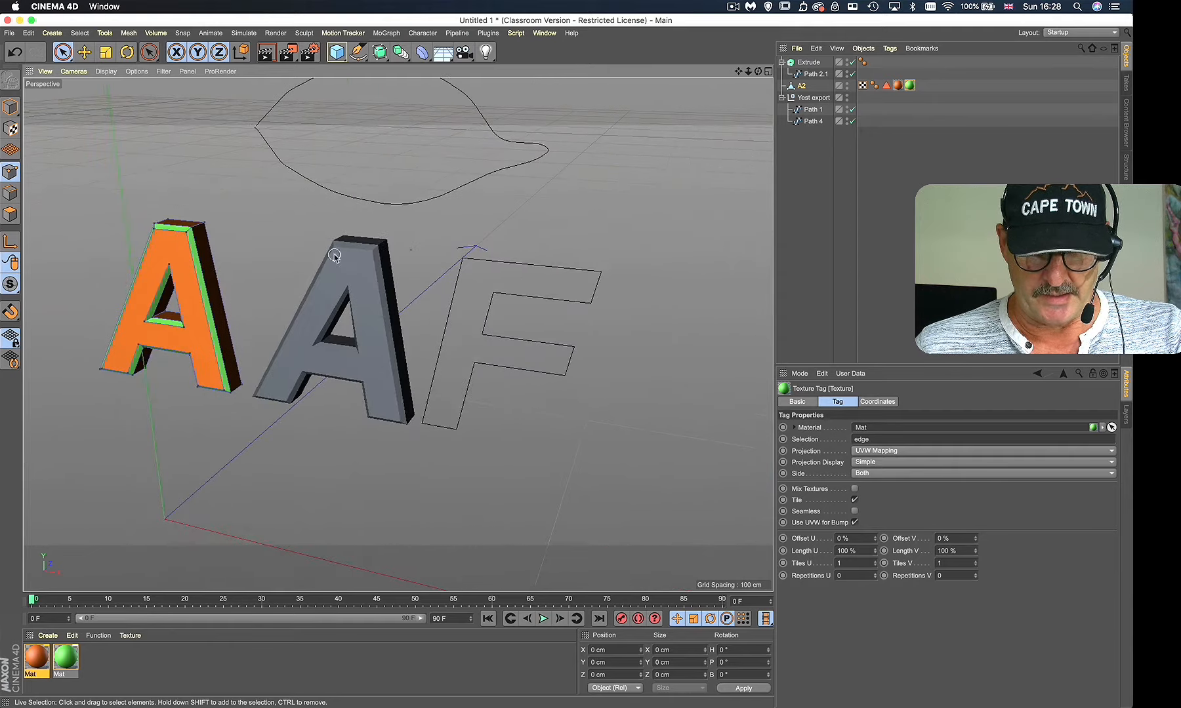
alt+drag(360, 257, 367, 285)
alt+middle_drag(368, 285, 369, 348)
alt+drag(381, 248, 414, 242)
mouse_move(371, 207)
alt+right_down()
mouse_move(402, 197)
mouse_move(387, 206)
alt+right_up()
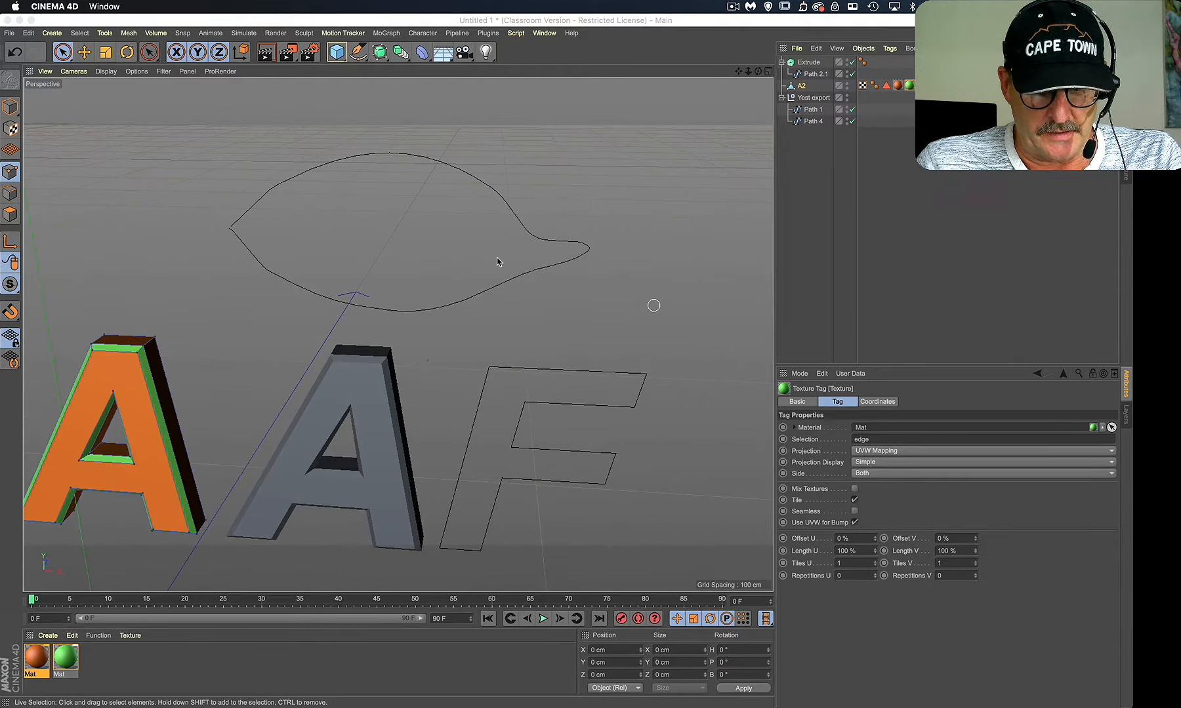
mouse_move(497, 258)
alt+right_down()
mouse_move(496, 307)
mouse_move(505, 280)
alt+right_up()
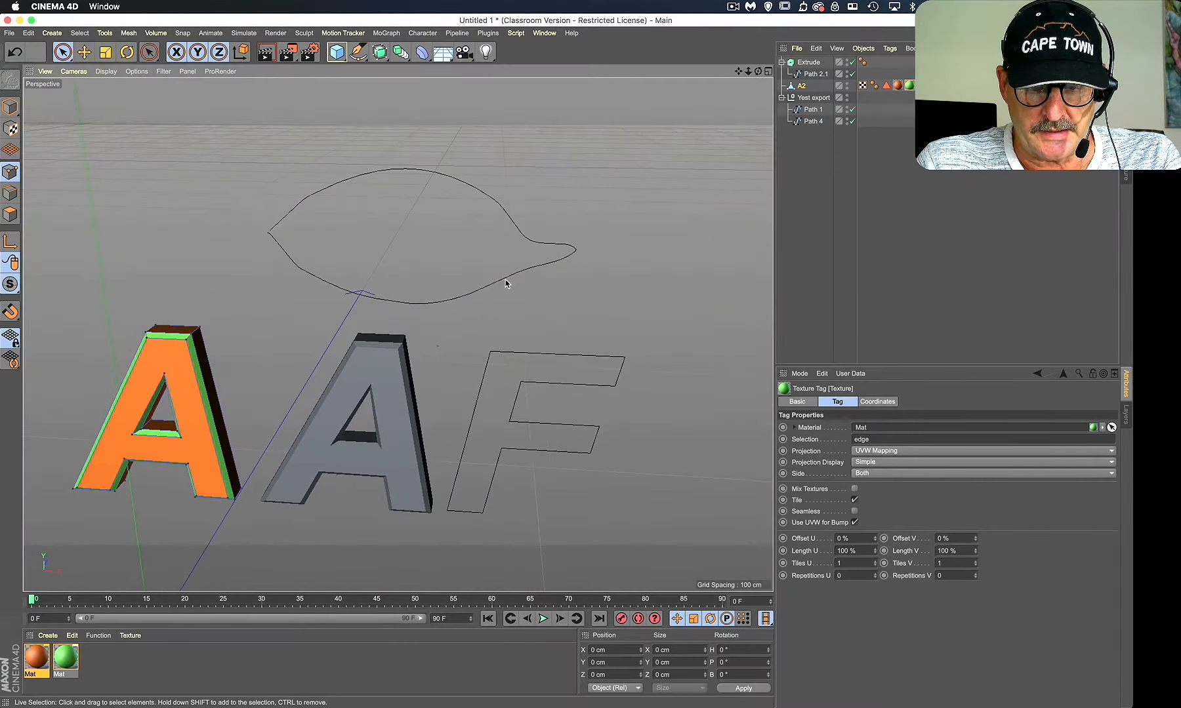
alt+middle_drag(485, 274, 520, 297)
alt+drag(462, 285, 469, 258)
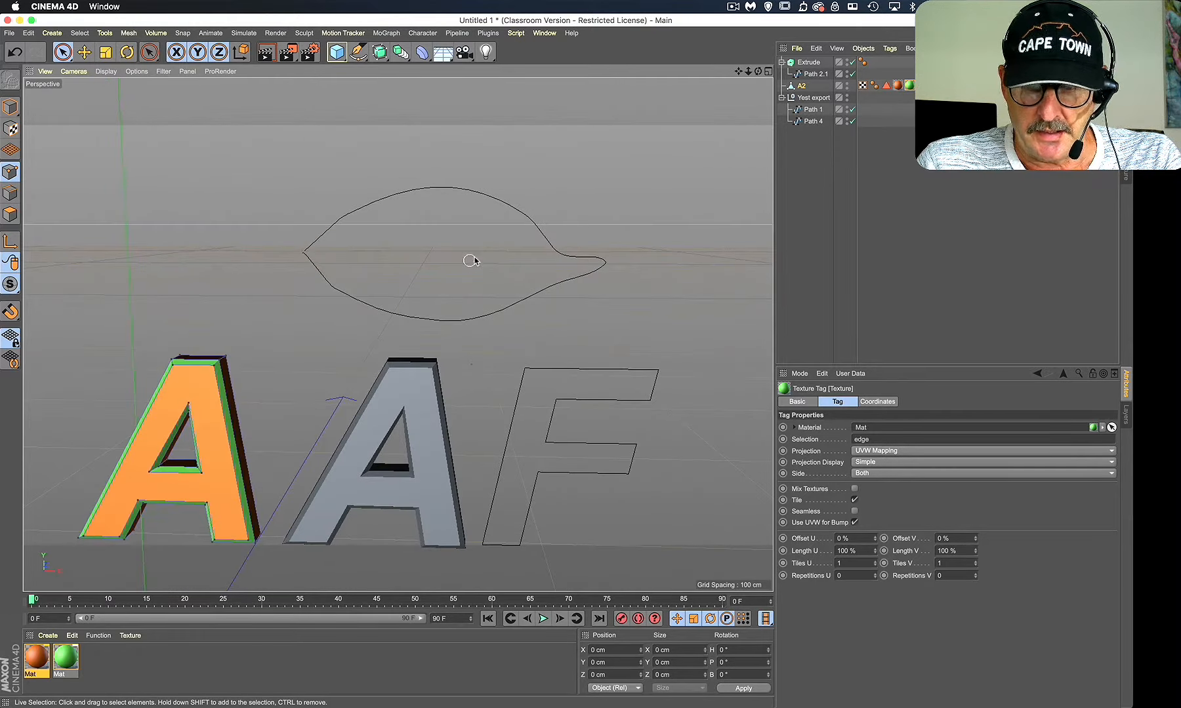
Step: Rename the Path 1 spline to "eye"
click(812, 110)
click(812, 122)
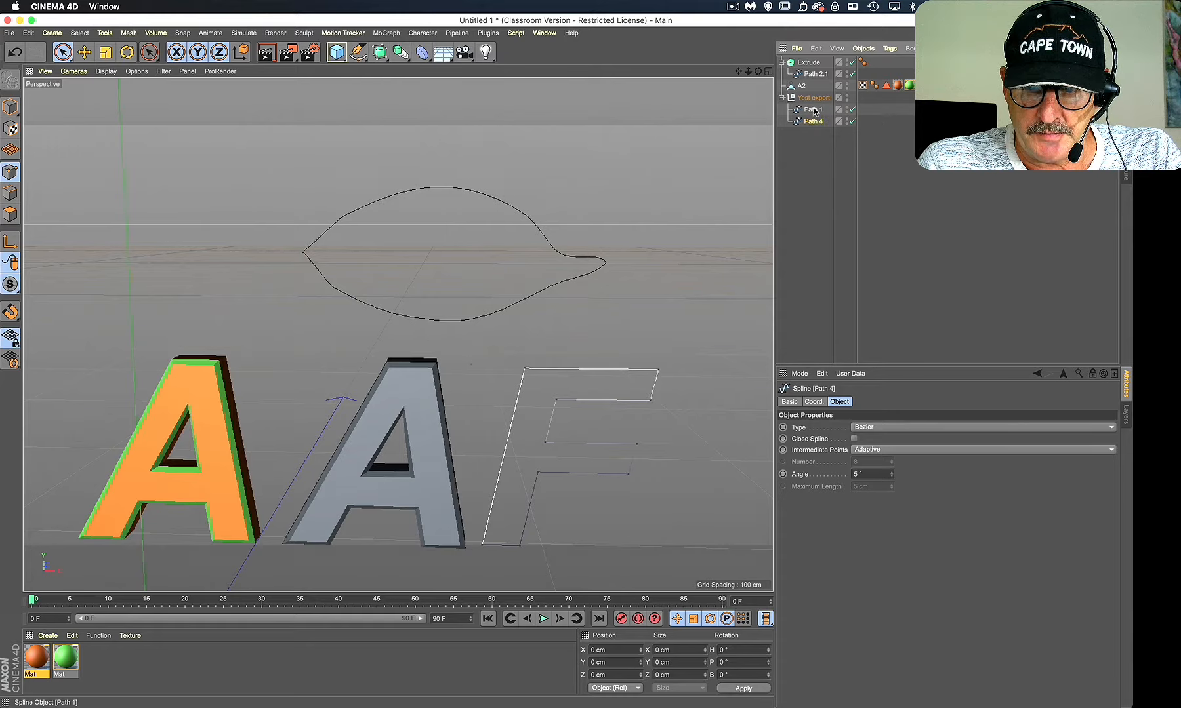
double_click(812, 110)
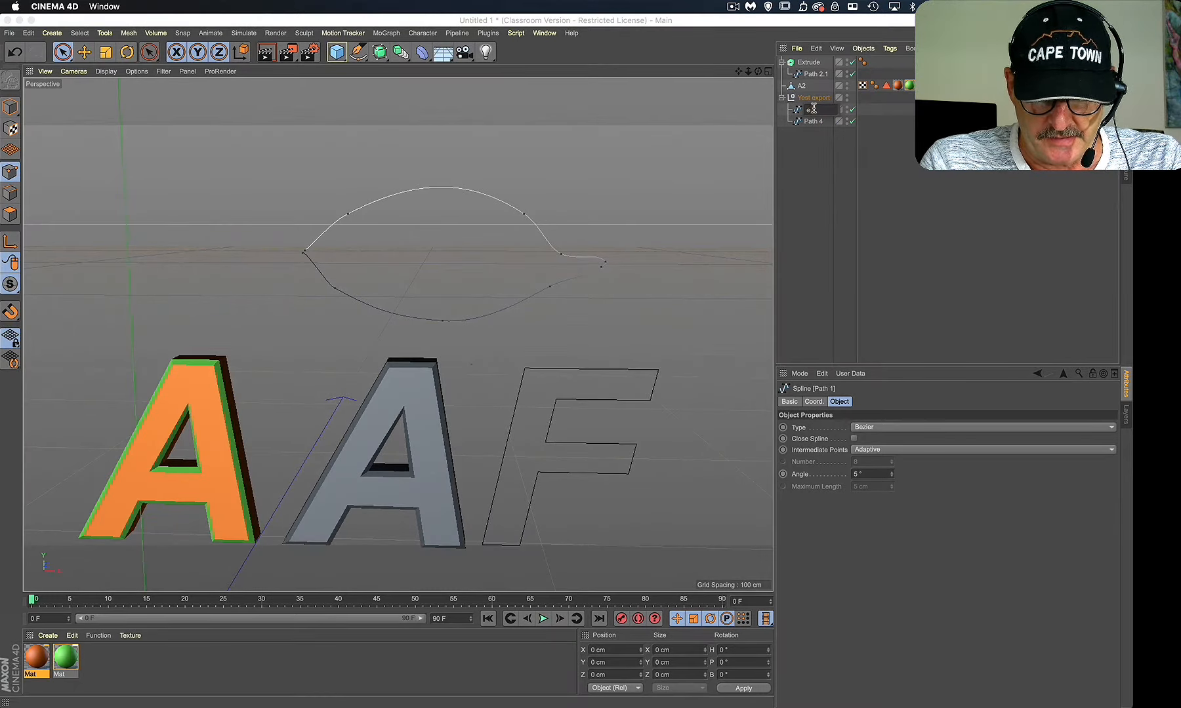
text(eye)
key(Return)
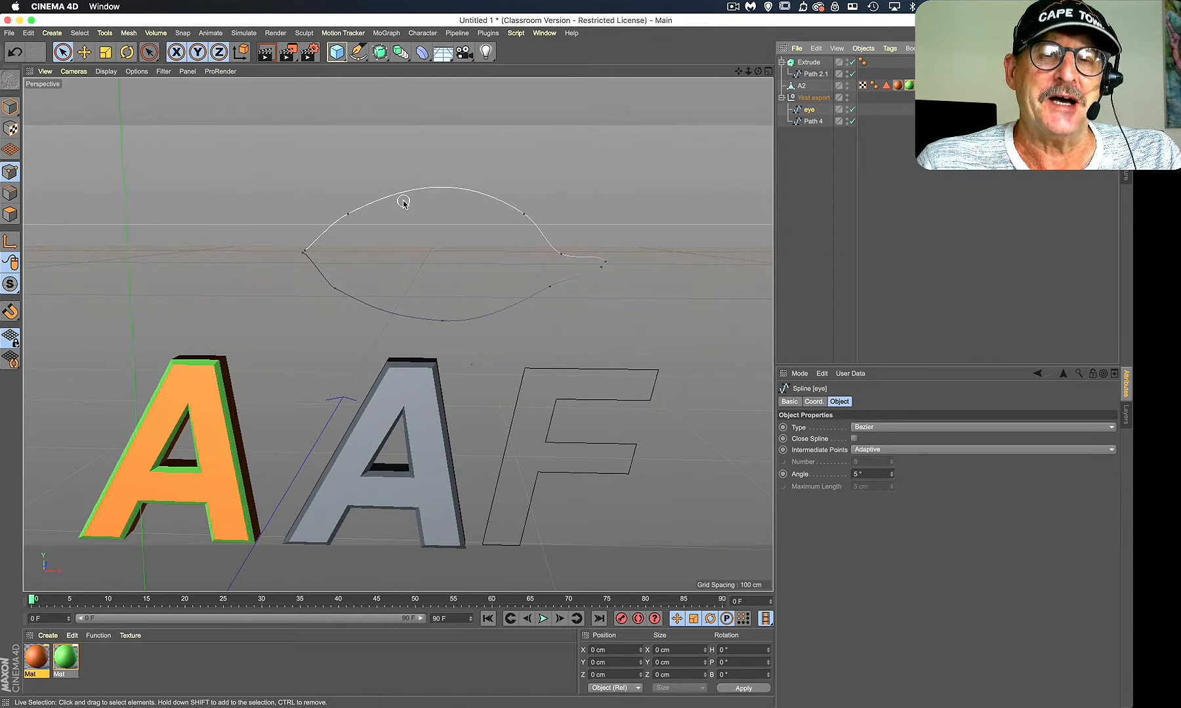
Step: With Z movement locked, reshape the eye's upper-left point at about Y 9.2 cm and move its lower end point to about Y 0.9 cm
click(346, 217)
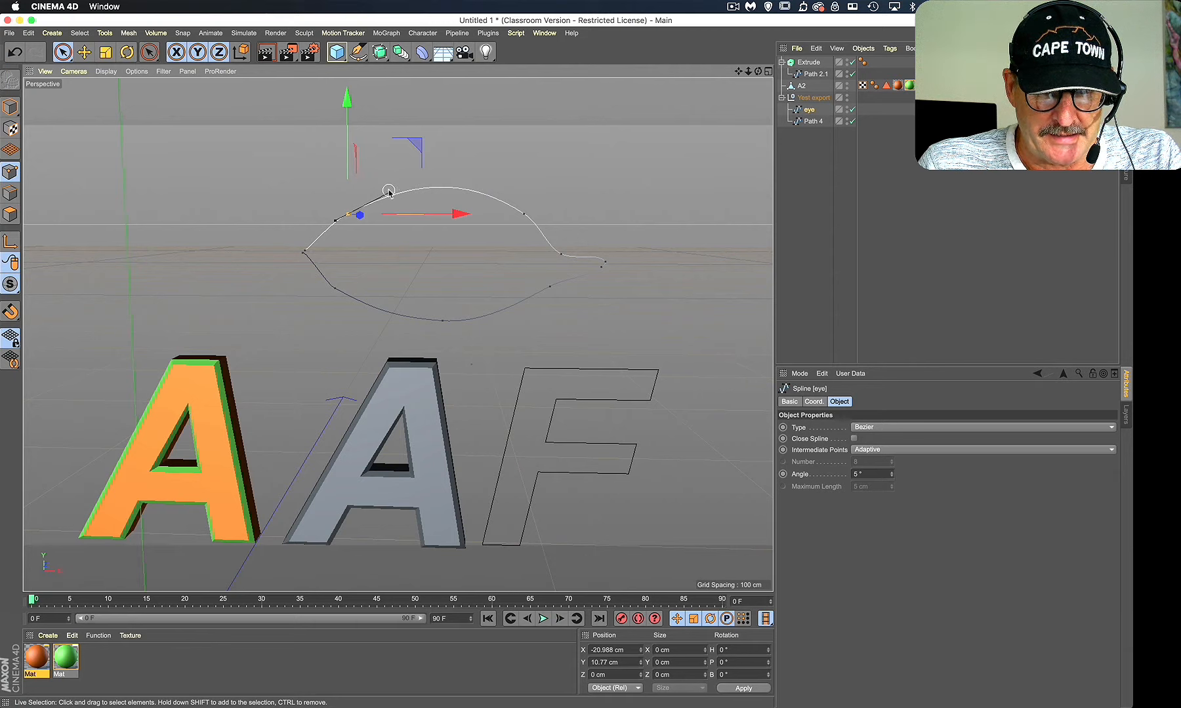
click(220, 54)
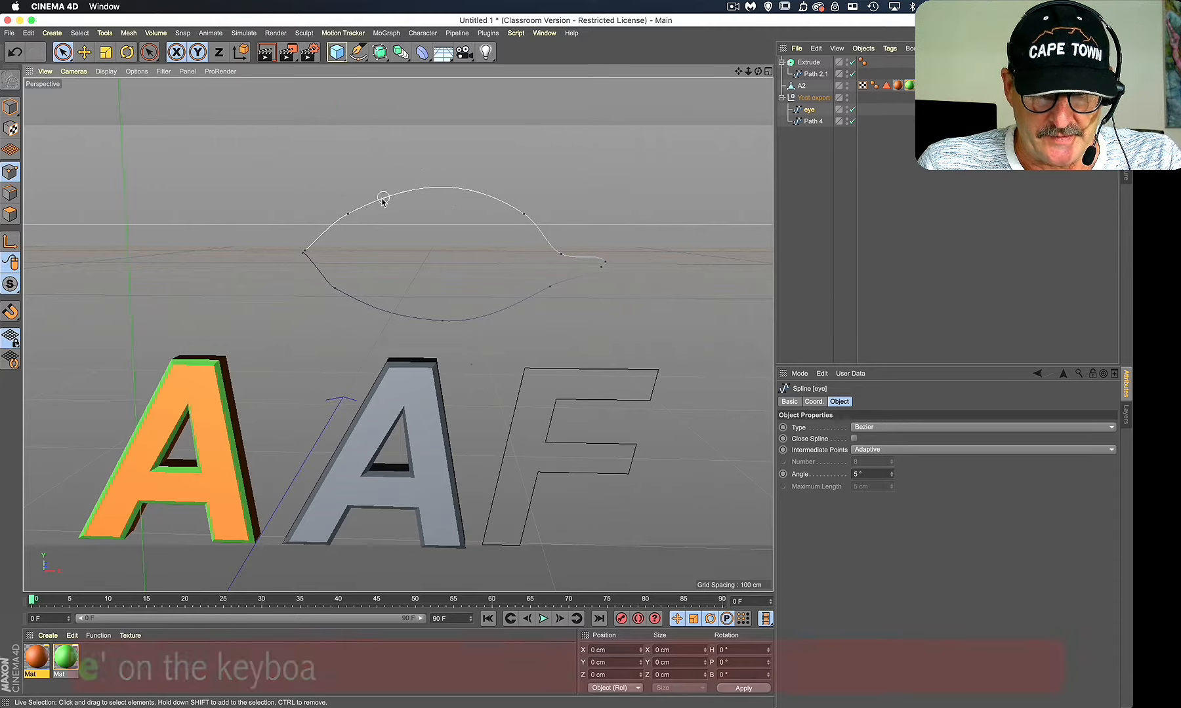
key(e)
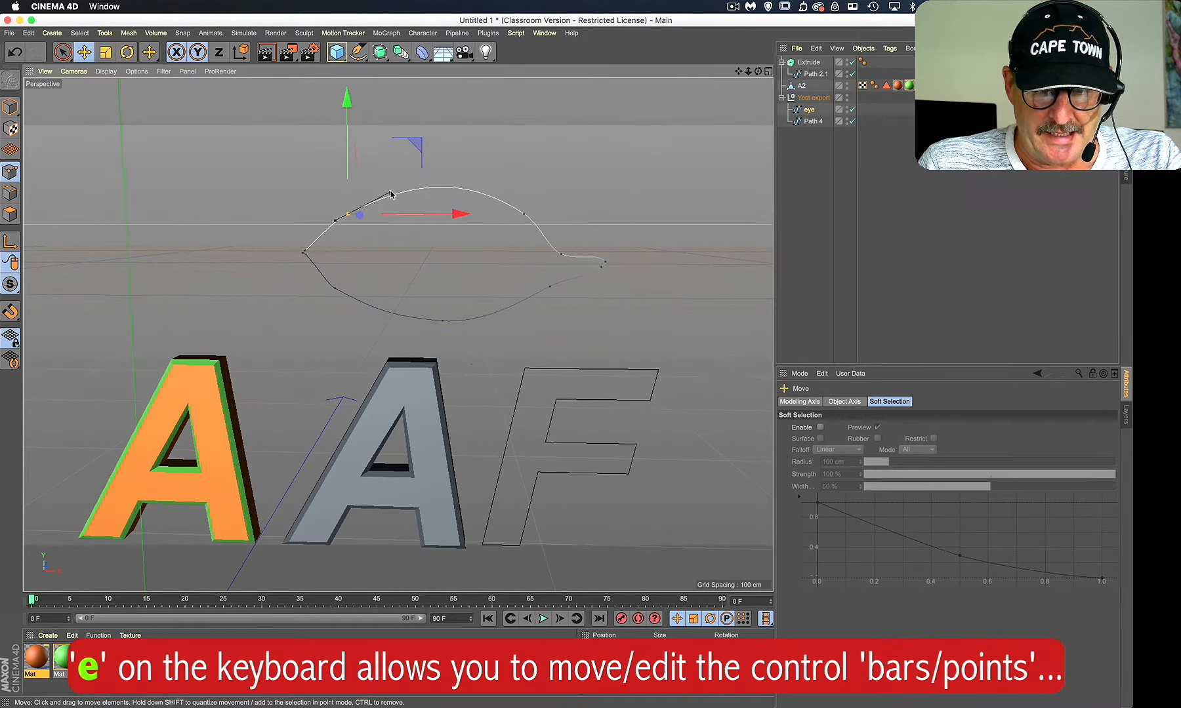
drag(391, 195, 376, 202)
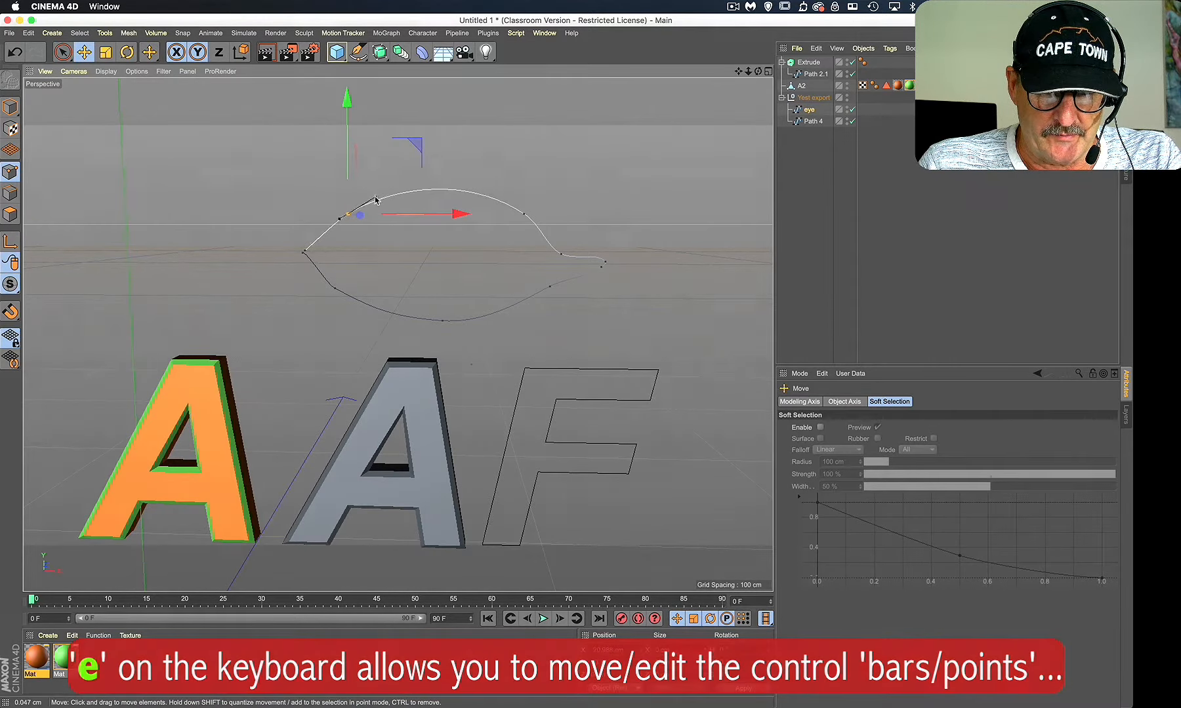
drag(347, 99, 348, 115)
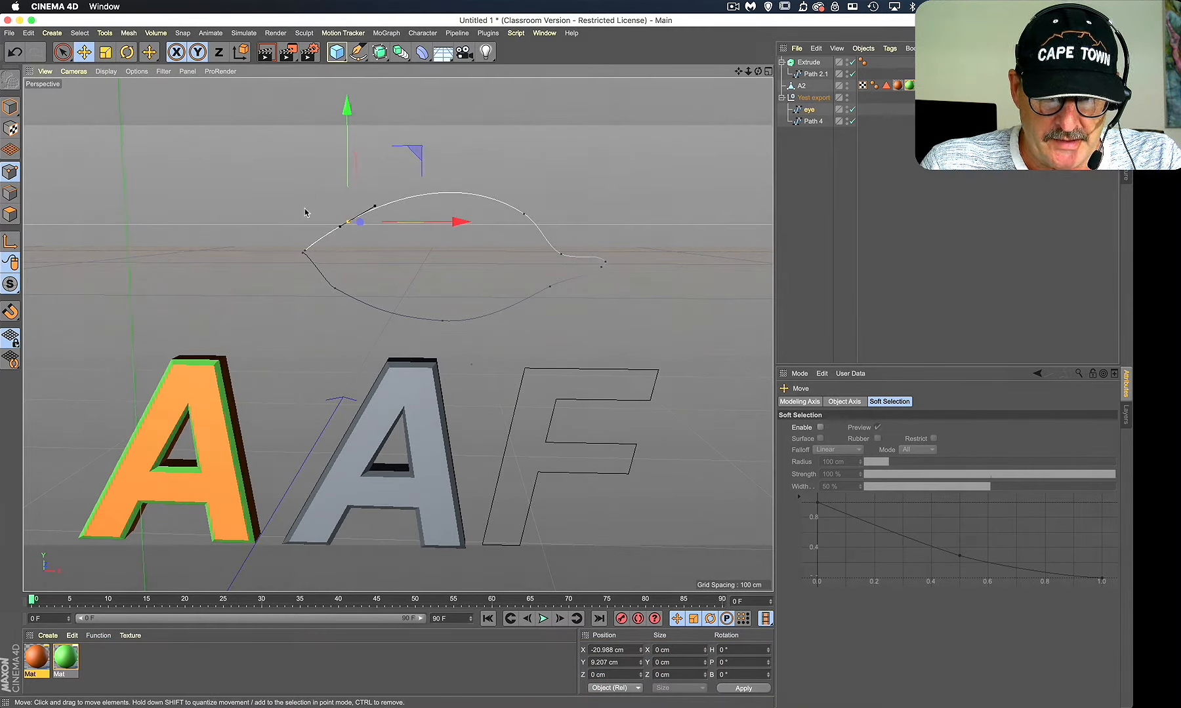
drag(309, 200, 326, 205)
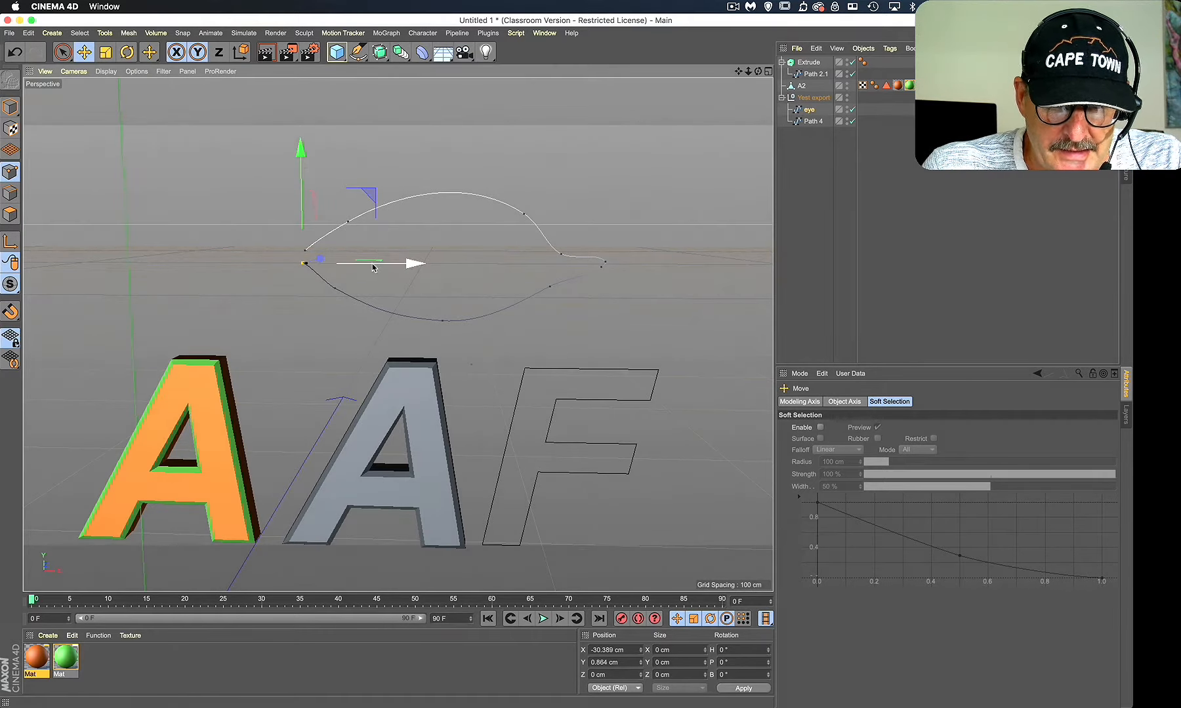
click(468, 244)
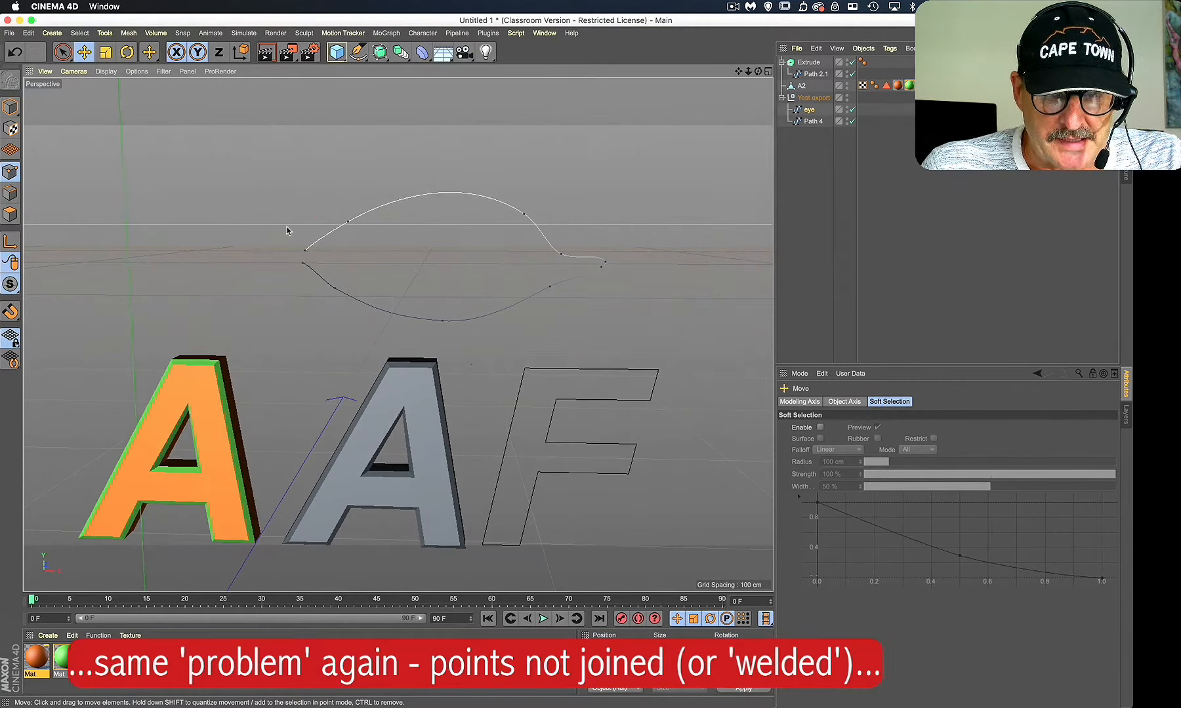
Step: Duplicate the Extrude object and replace the Path 2.1 spline in the copy with the eye spline
click(809, 64)
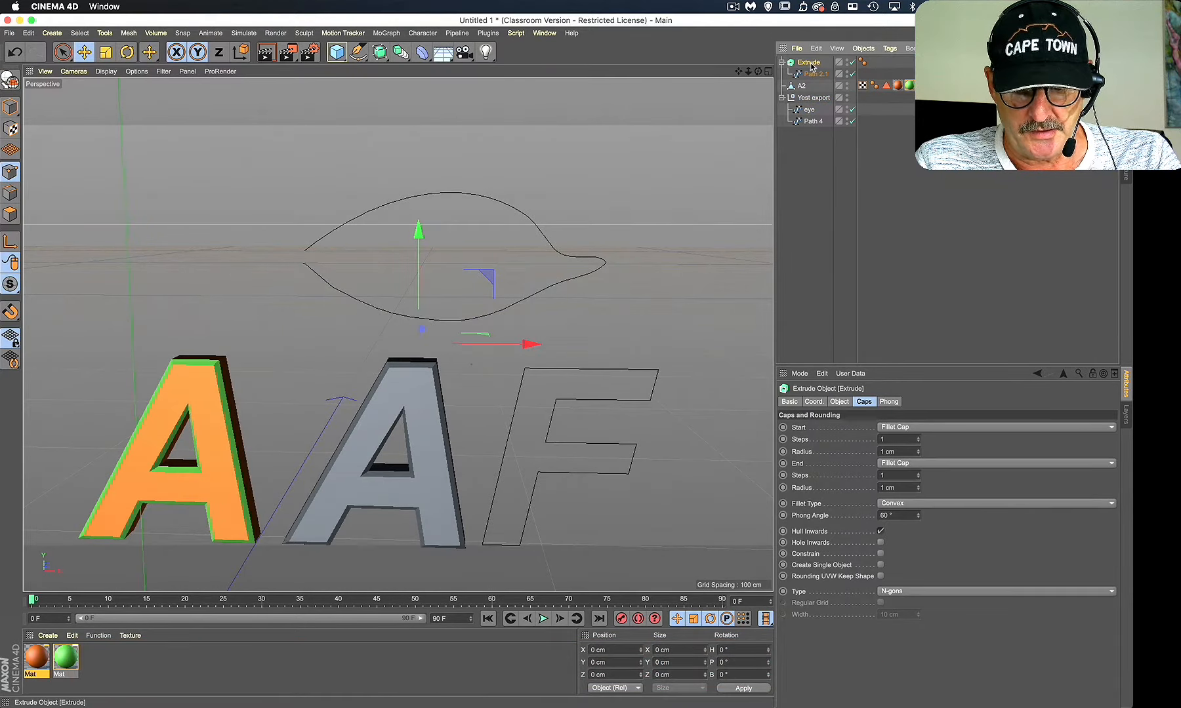
key(super+c)
key(super+v)
click(812, 77)
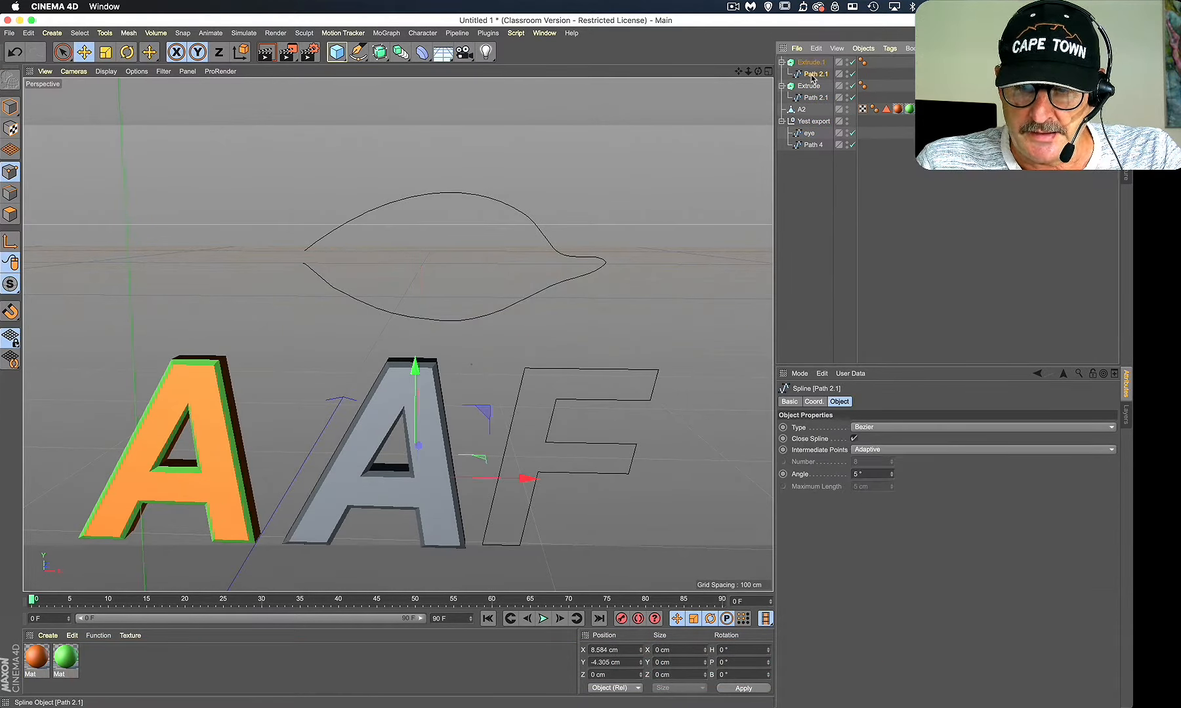
key(Delete)
drag(811, 122, 806, 66)
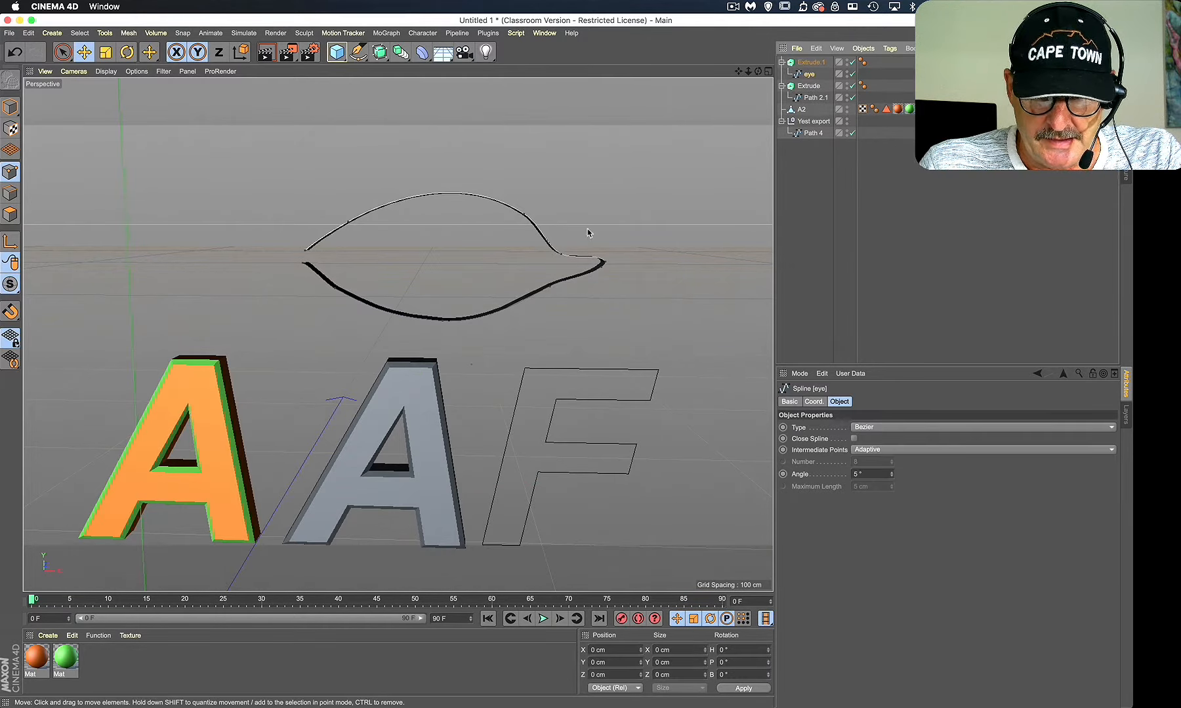
Step: Examine the extruded eye outline and the ends at its pointed corner from several angles
alt+right_drag(395, 321, 448, 311)
alt+middle_drag(448, 311, 418, 415)
mouse_move(410, 262)
alt+mouse_down()
mouse_move(475, 256)
mouse_move(332, 248)
mouse_move(411, 253)
alt+mouse_up()
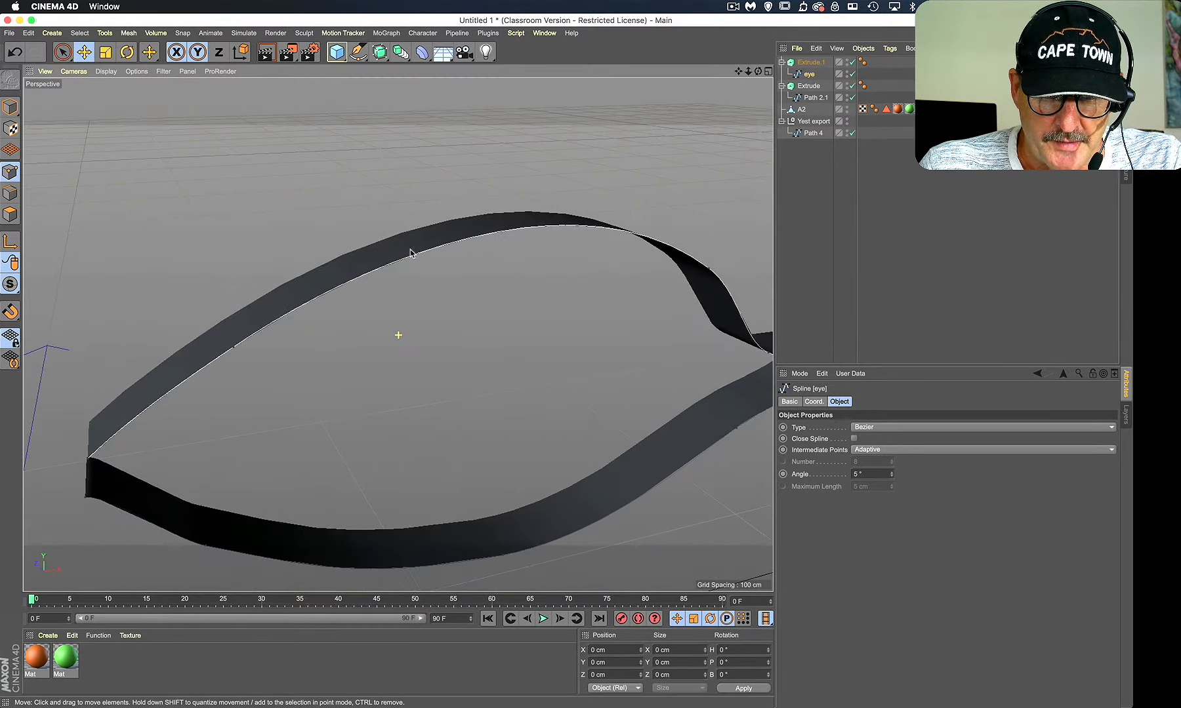
alt+right_drag(266, 327, 264, 321)
alt+middle_drag(264, 321, 422, 280)
alt+drag(352, 293, 383, 287)
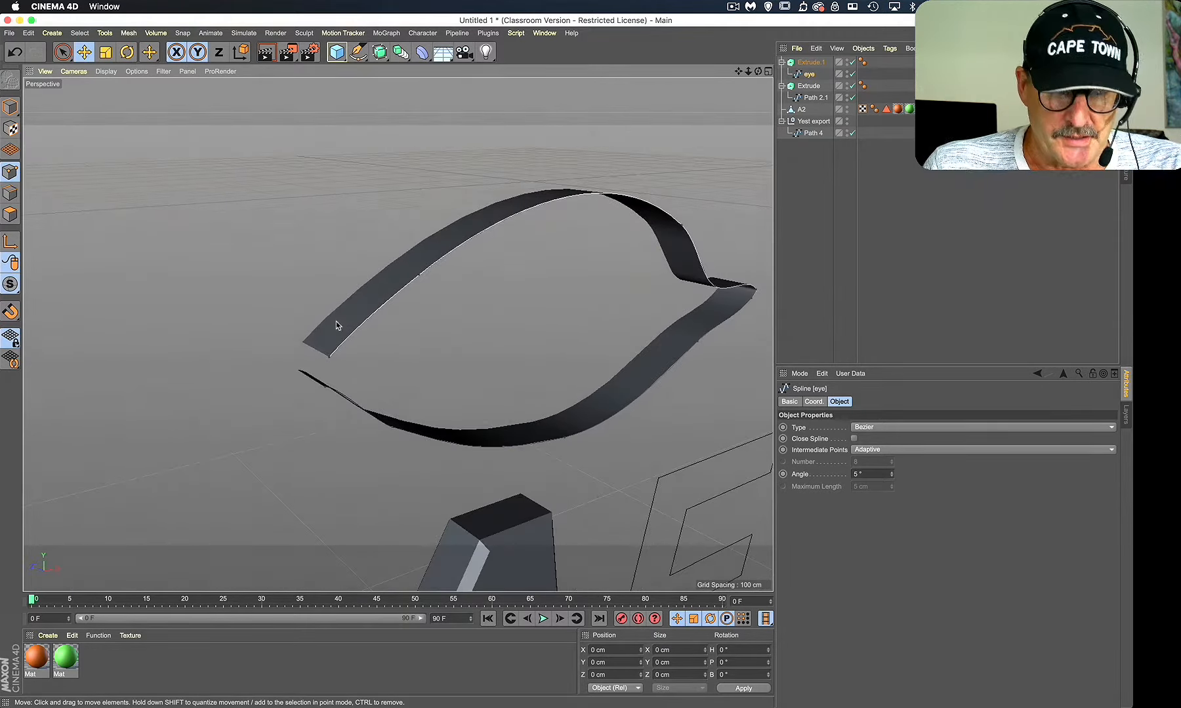
alt+right_drag(336, 326, 392, 310)
alt+middle_drag(331, 334, 347, 260)
alt+drag(347, 260, 286, 301)
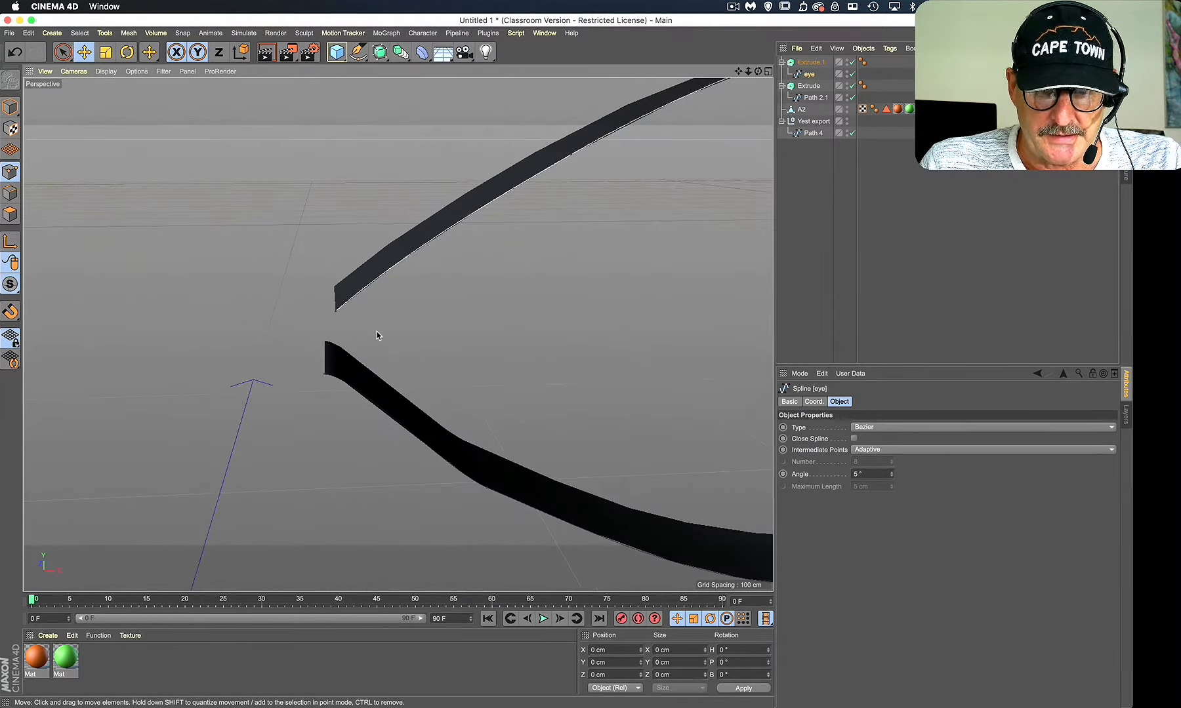
Step: Disable the eye's extrusion and move the spline's lower end point to about X -29.9 cm, Y 3.1 cm, just below the upper end
click(852, 62)
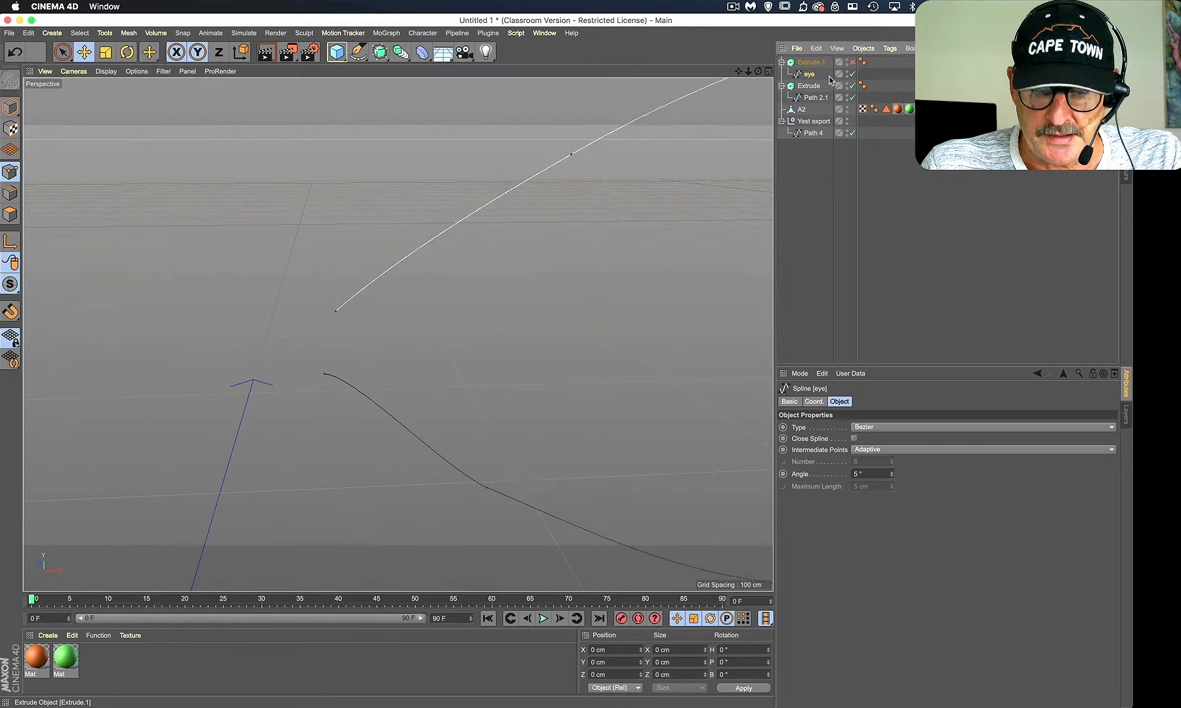
click(325, 375)
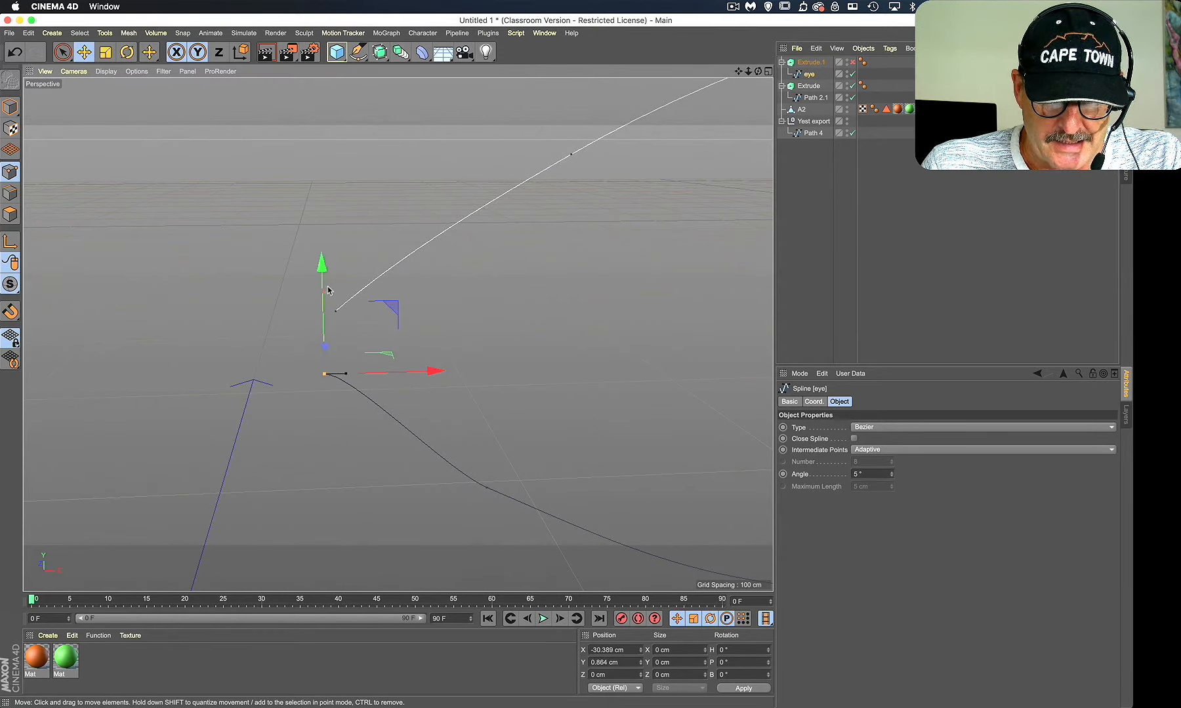
drag(328, 291, 315, 322)
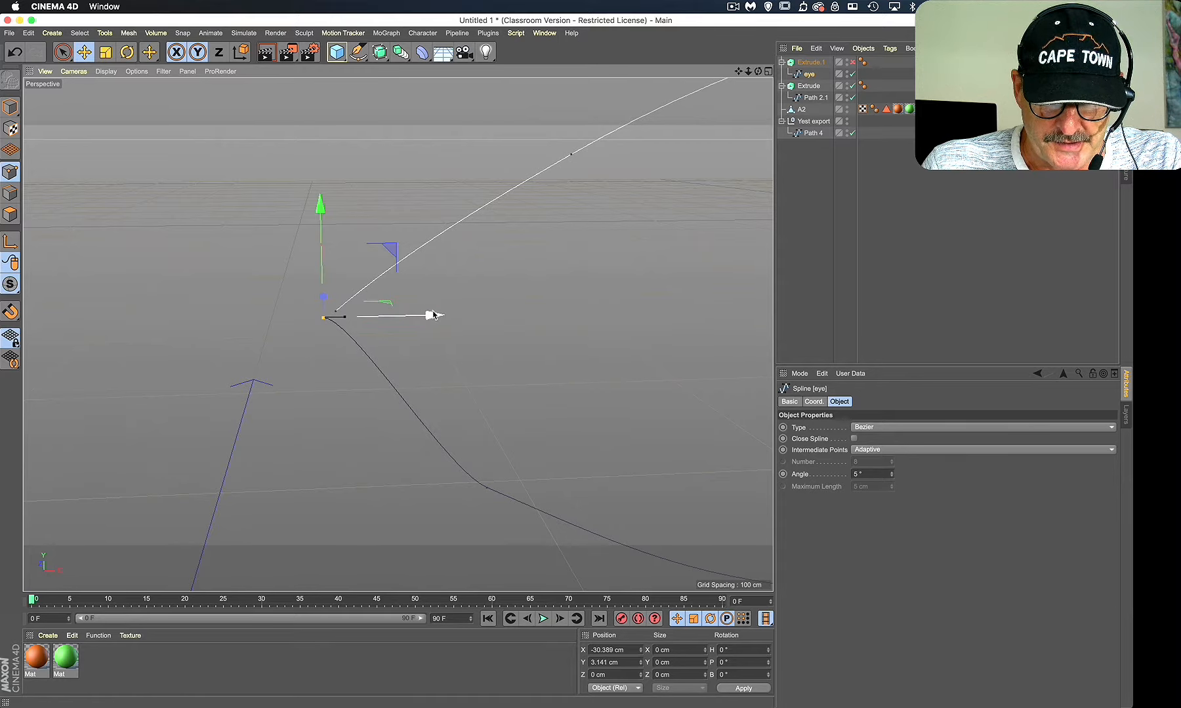
drag(433, 315, 446, 316)
Step: Select both end points at the eye's open corner and weld them at their midpoint
key(space)
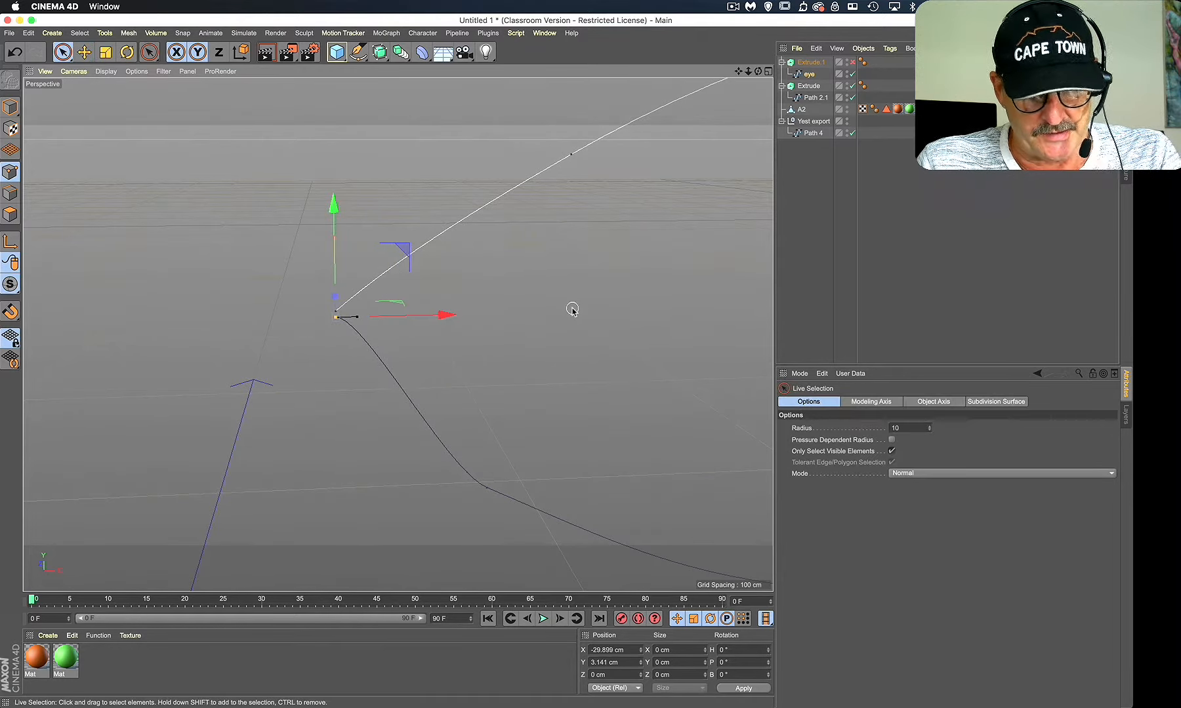
drag(365, 282, 338, 326)
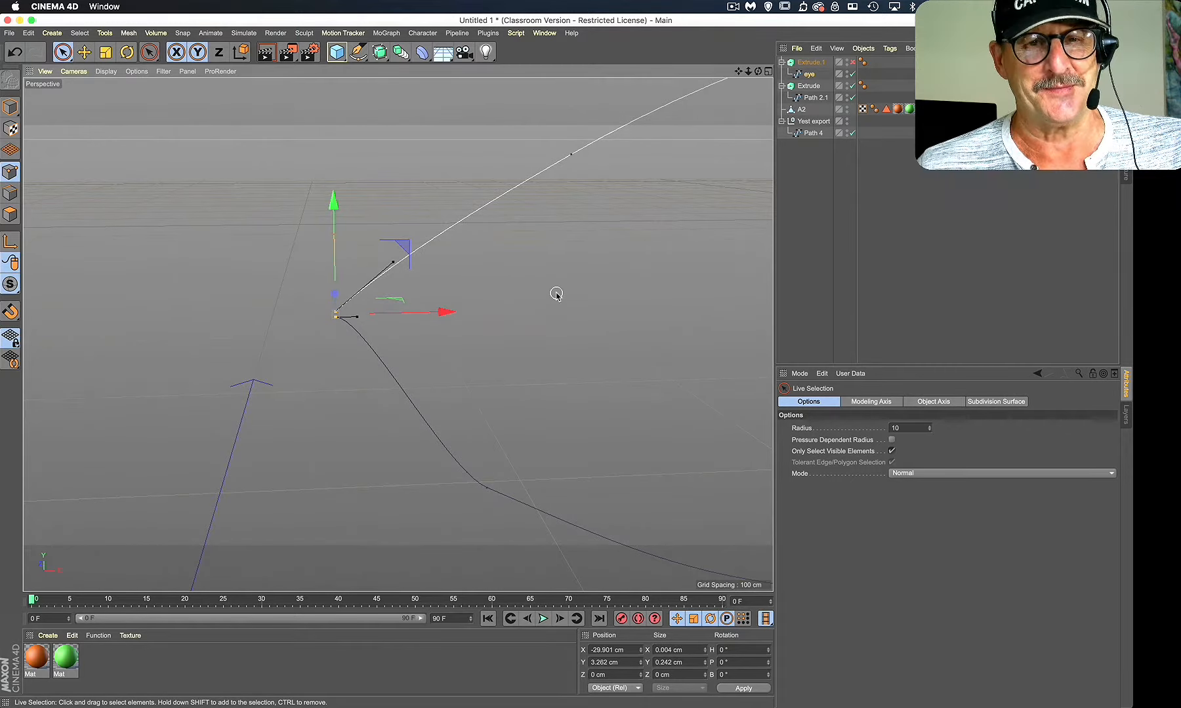
right_click(532, 254)
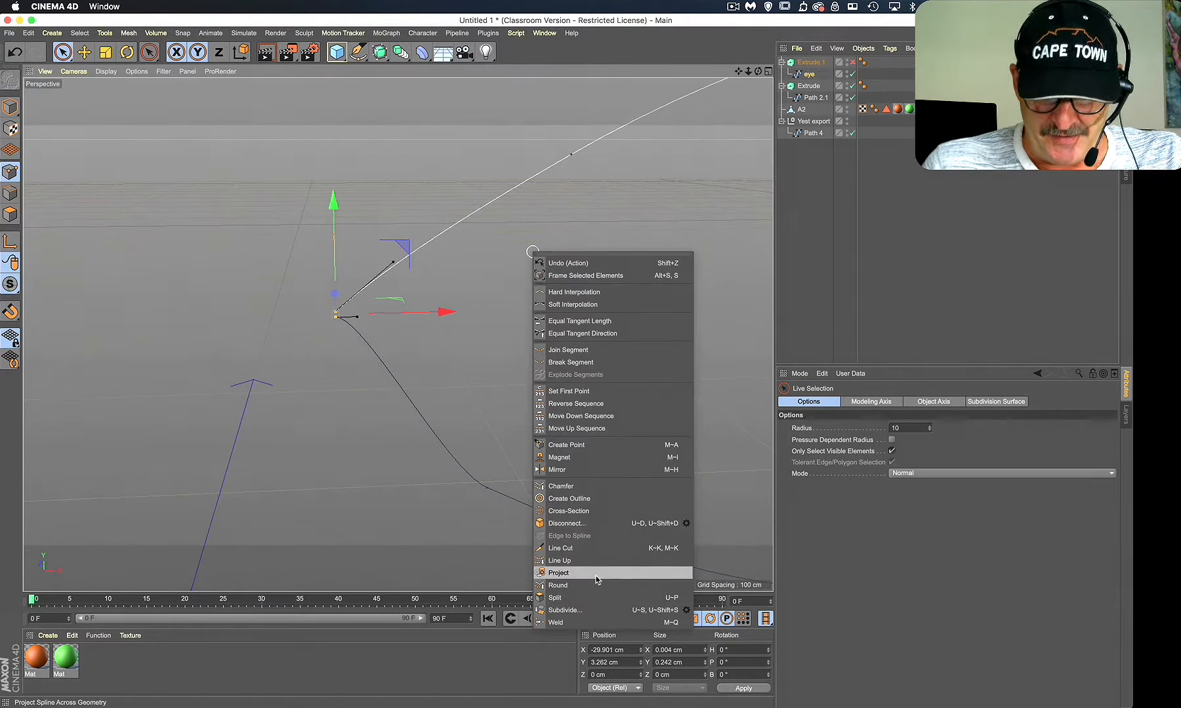
click(568, 622)
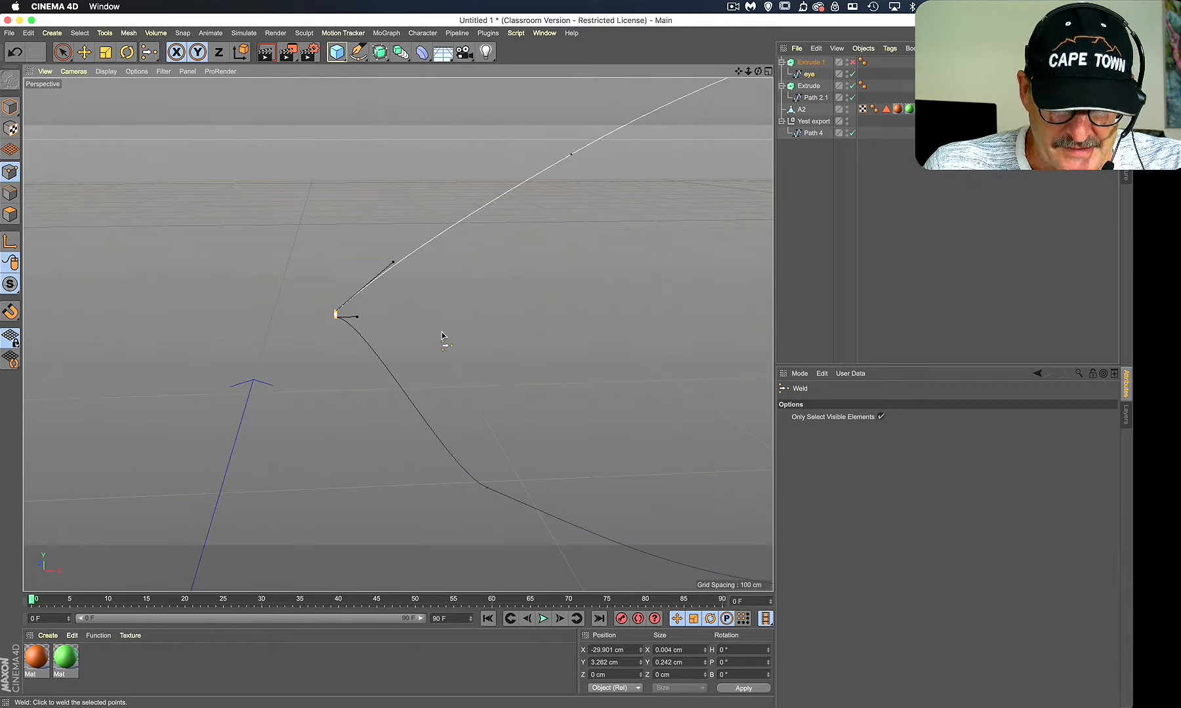
alt+right_drag(429, 343, 490, 339)
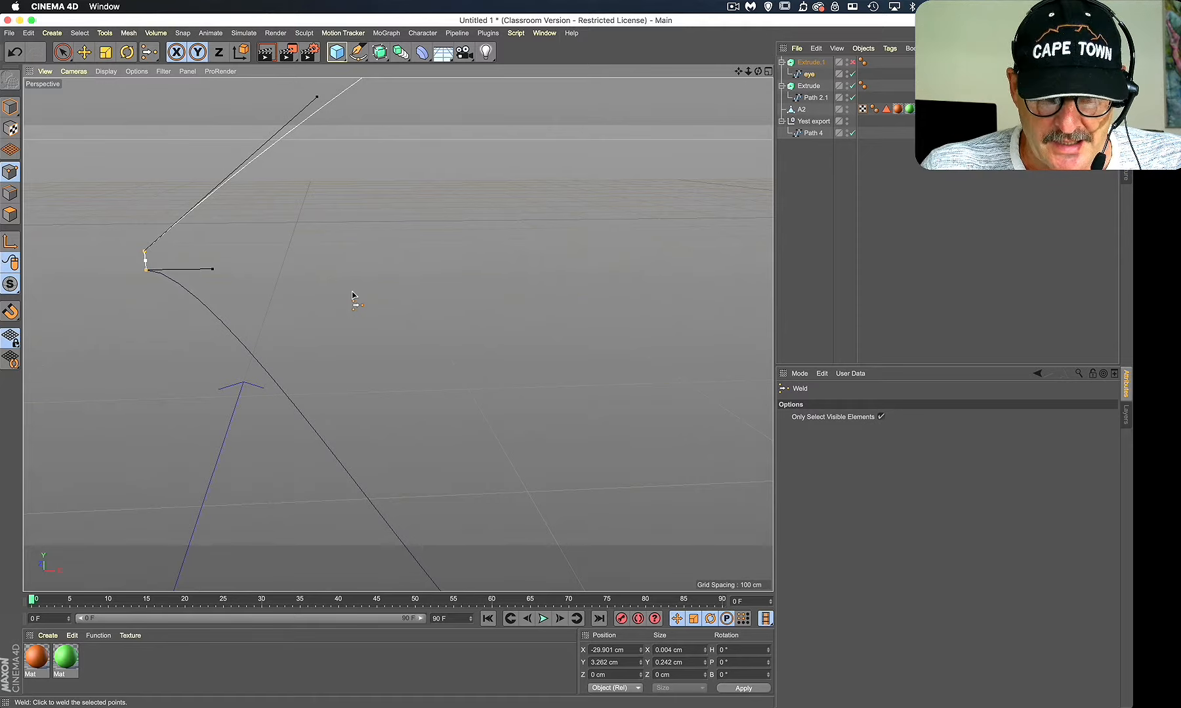
click(352, 296)
key(space)
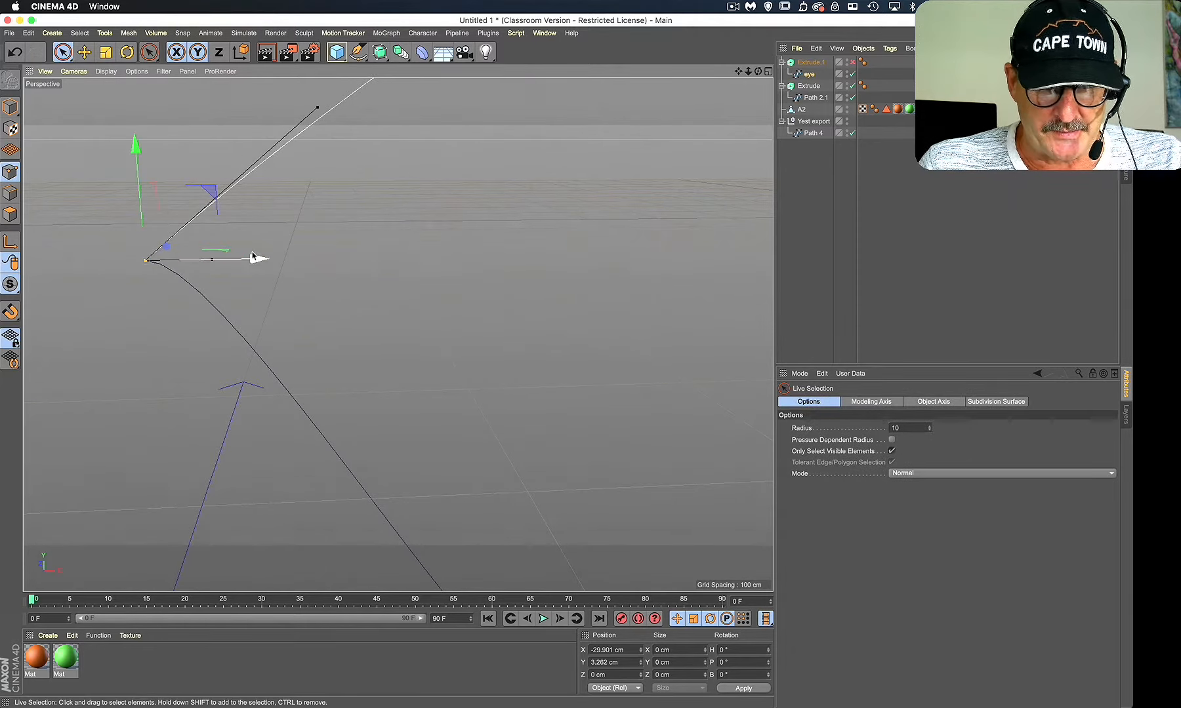
Step: Test the weld by selecting the eye's corner point and moving it to about X -29.4 cm, Y 2.8 cm
click(298, 222)
click(146, 262)
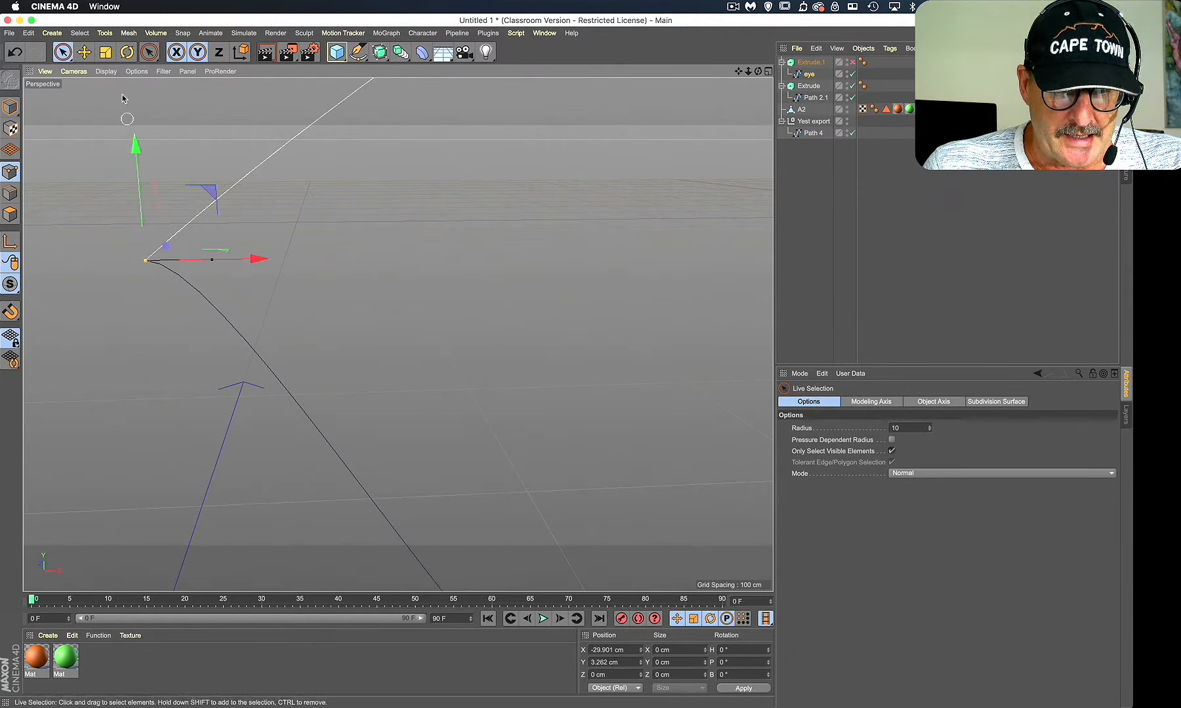
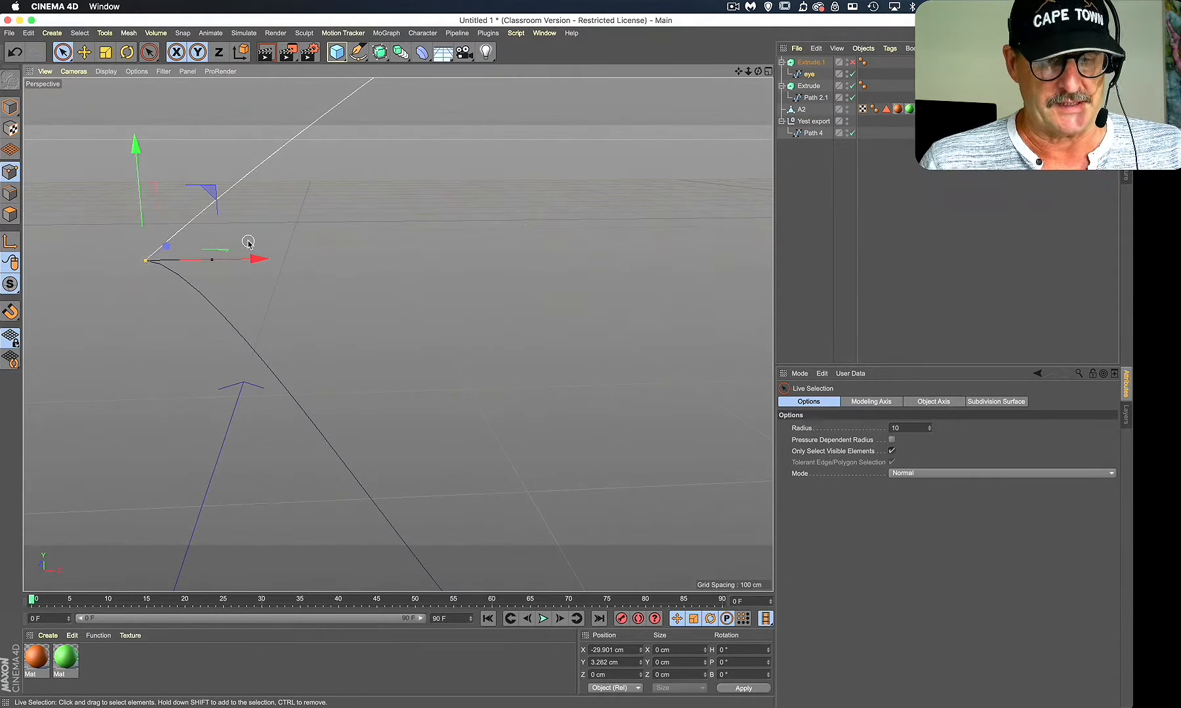
drag(255, 258, 292, 258)
drag(174, 143, 174, 189)
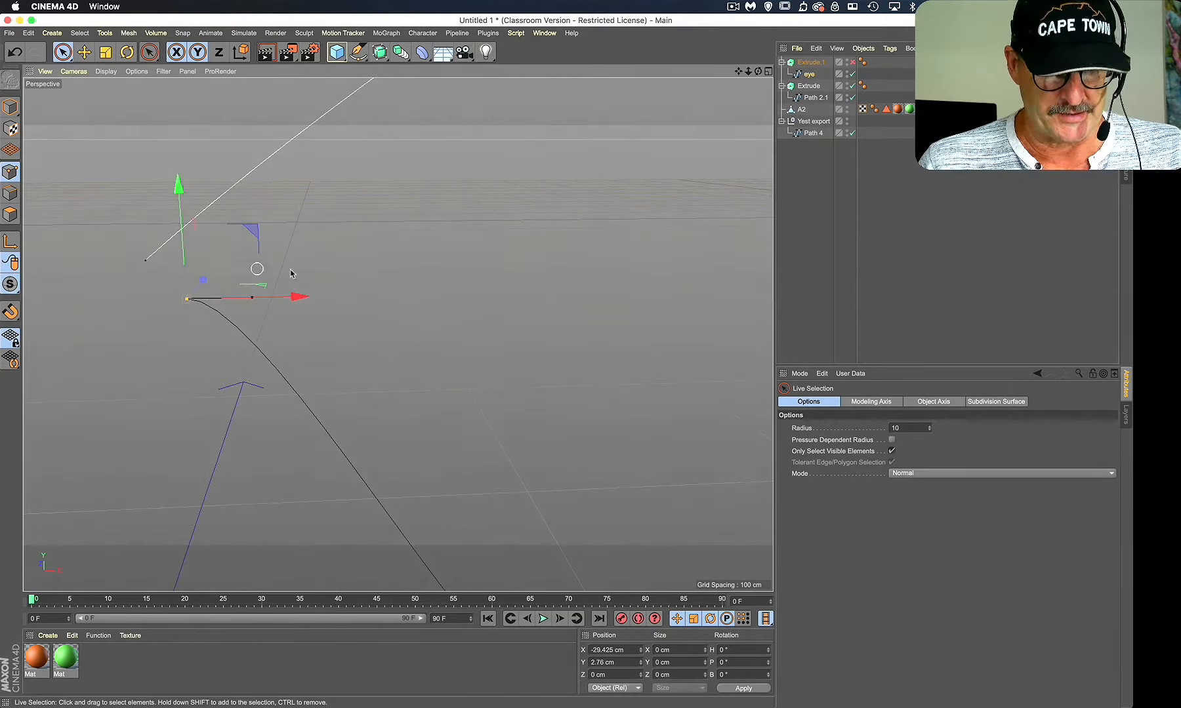
scroll(392, 276, down, 5)
alt+middle_drag(356, 303, 446, 293)
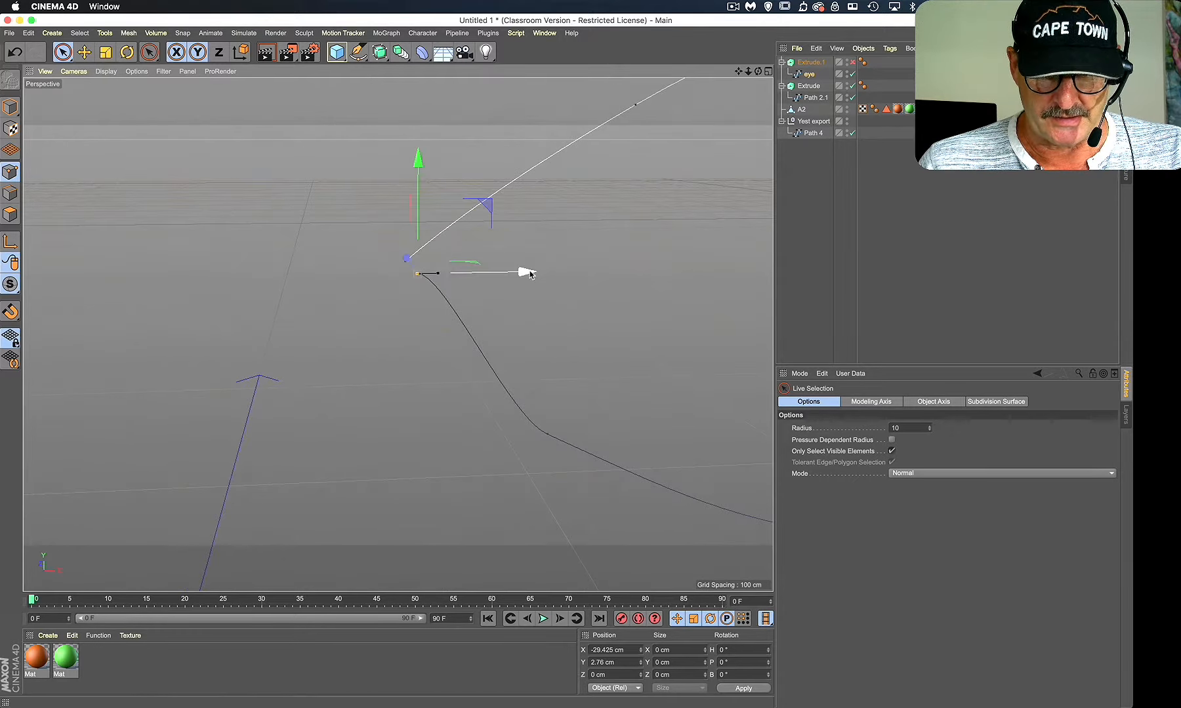
Step: Undo the corner point's test move and the midpoint weld so the eye's two end points are separate again
key(super+z)
key(super+z)
key(super+z)
key(super+z)
key(super+z)
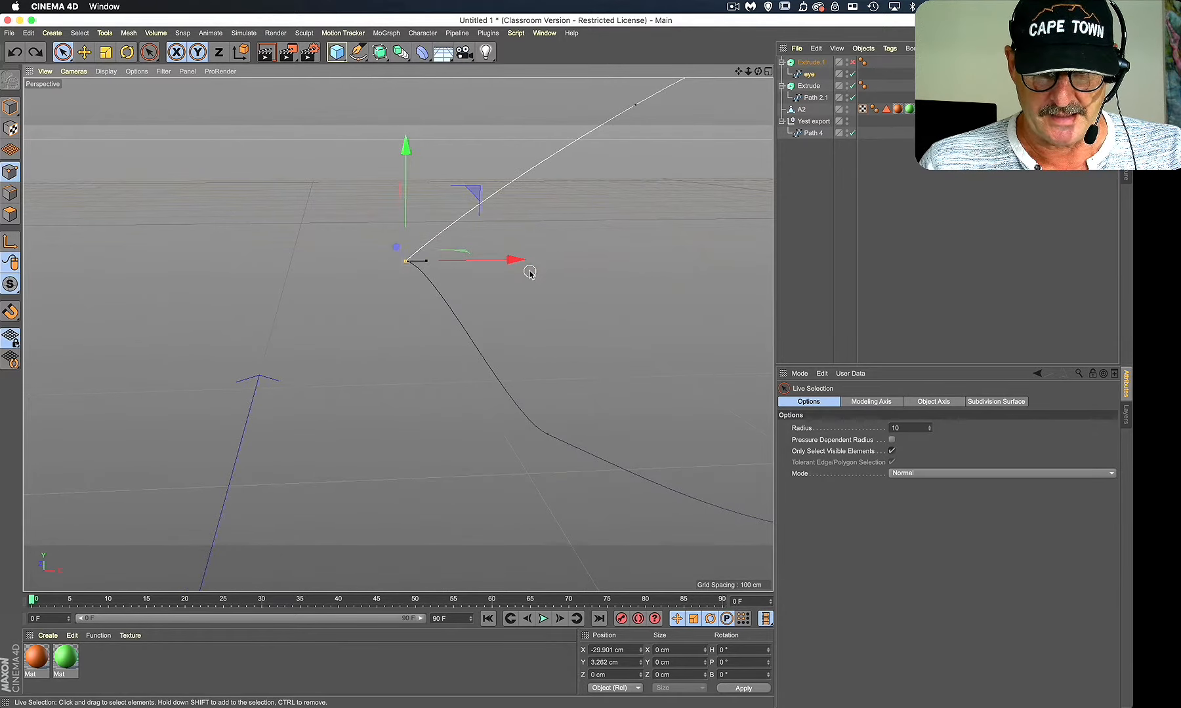
key(super+z)
key(super+z)
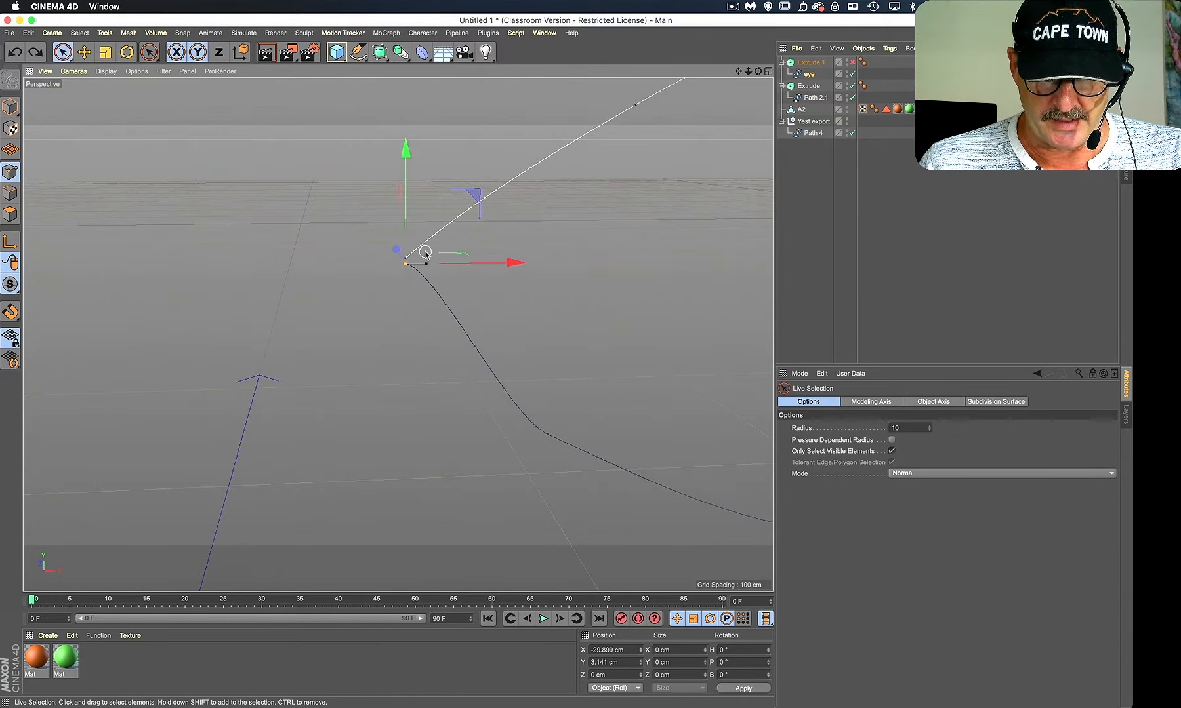
Step: Swing the lower end point's tangent handle downward so it follows the direction of the eye's lower curve
key(e)
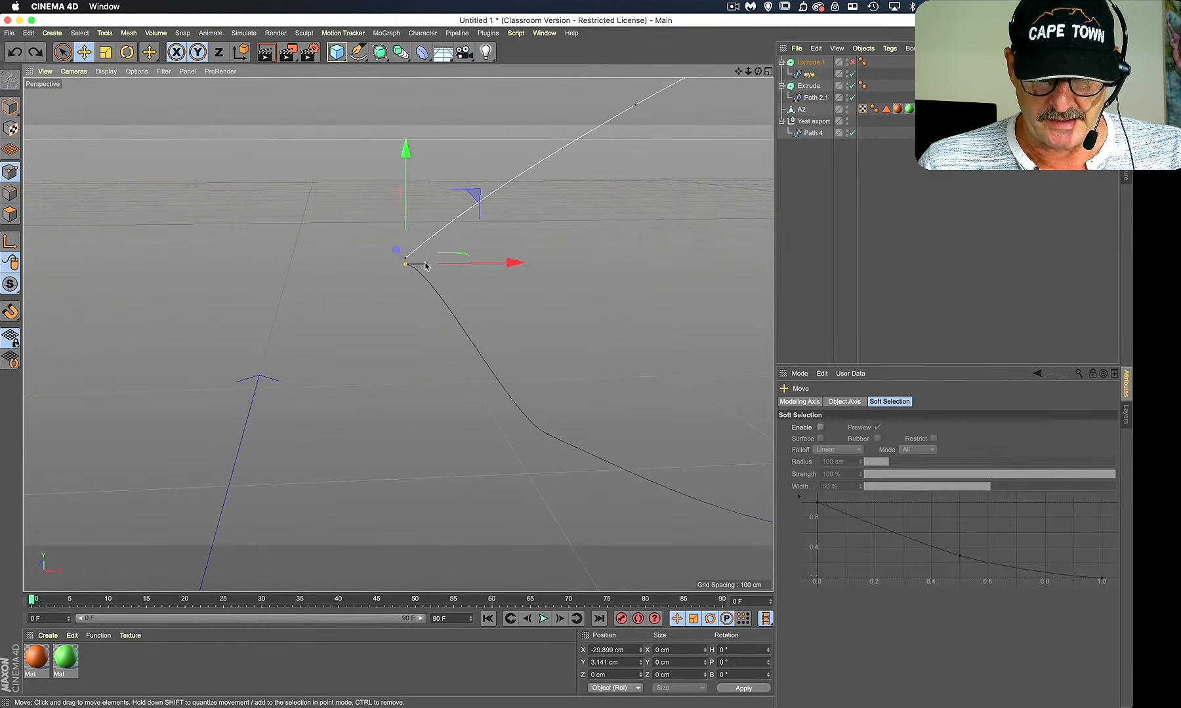
drag(426, 265, 411, 280)
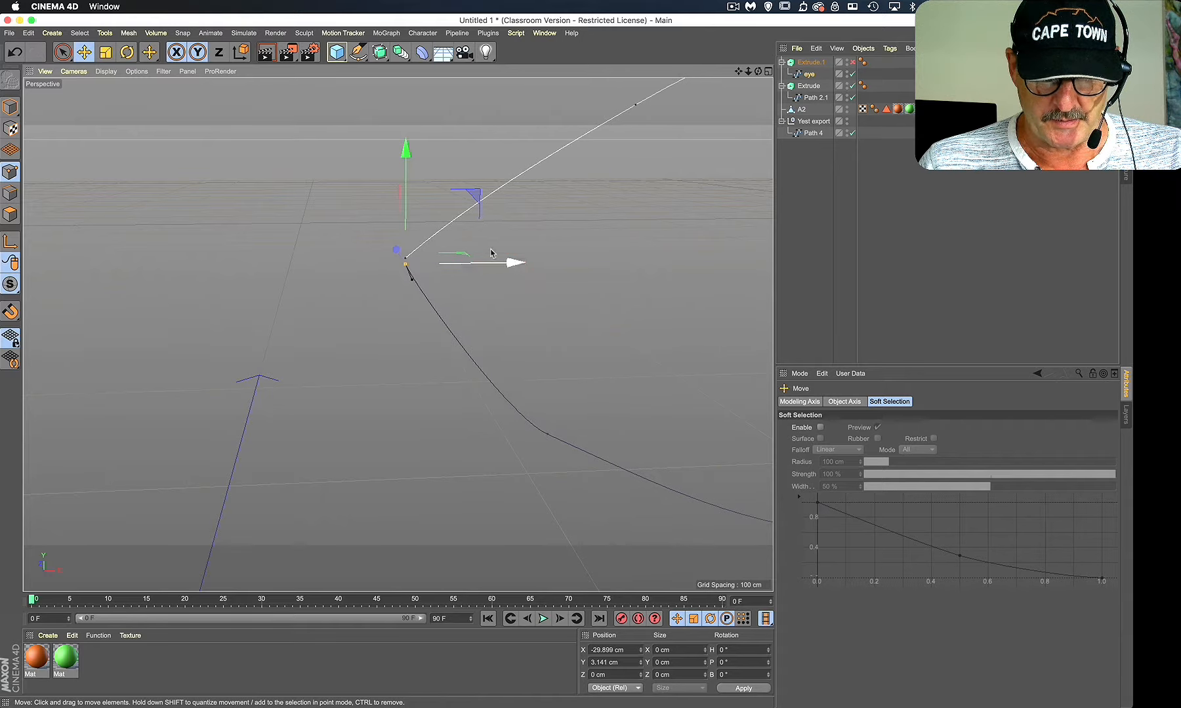
alt+right_drag(523, 249, 548, 245)
alt+middle_drag(216, 270, 398, 335)
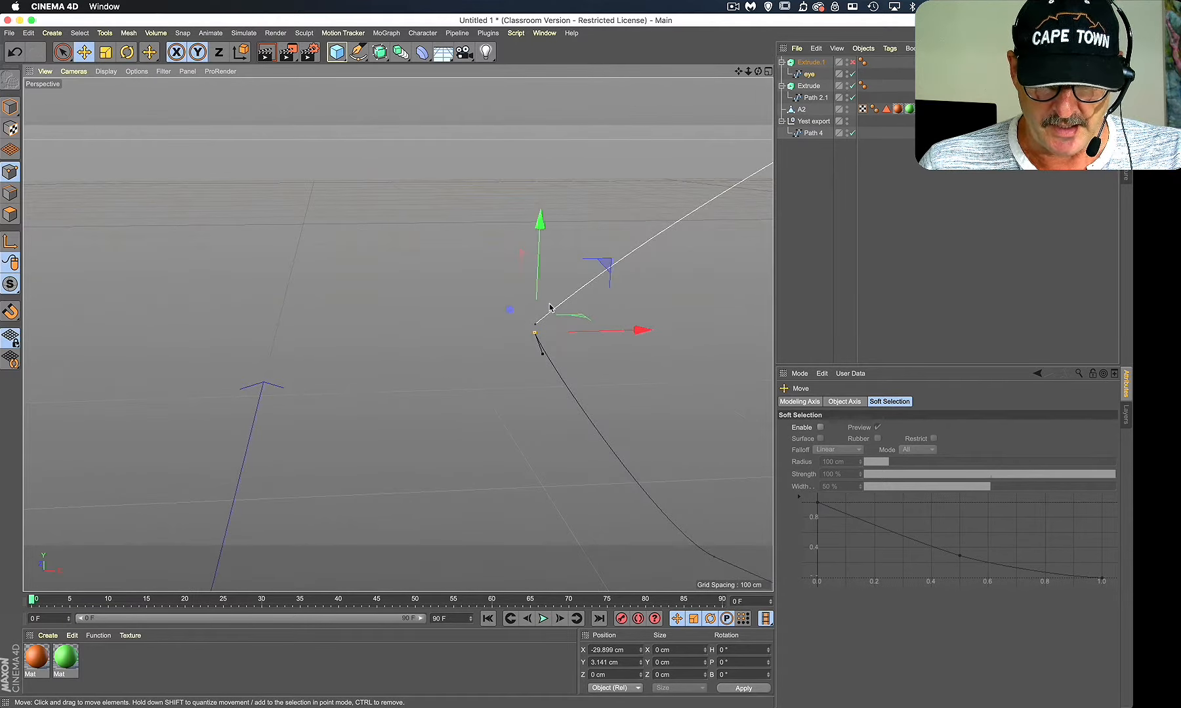
Step: Examine the gap between the eye's two end points up close and compare the tangents of the lower end point and its neighbouring point
alt+right_drag(565, 326, 606, 320)
mouse_move(503, 326)
alt+middle_down()
mouse_move(552, 288)
mouse_move(508, 337)
alt+middle_up()
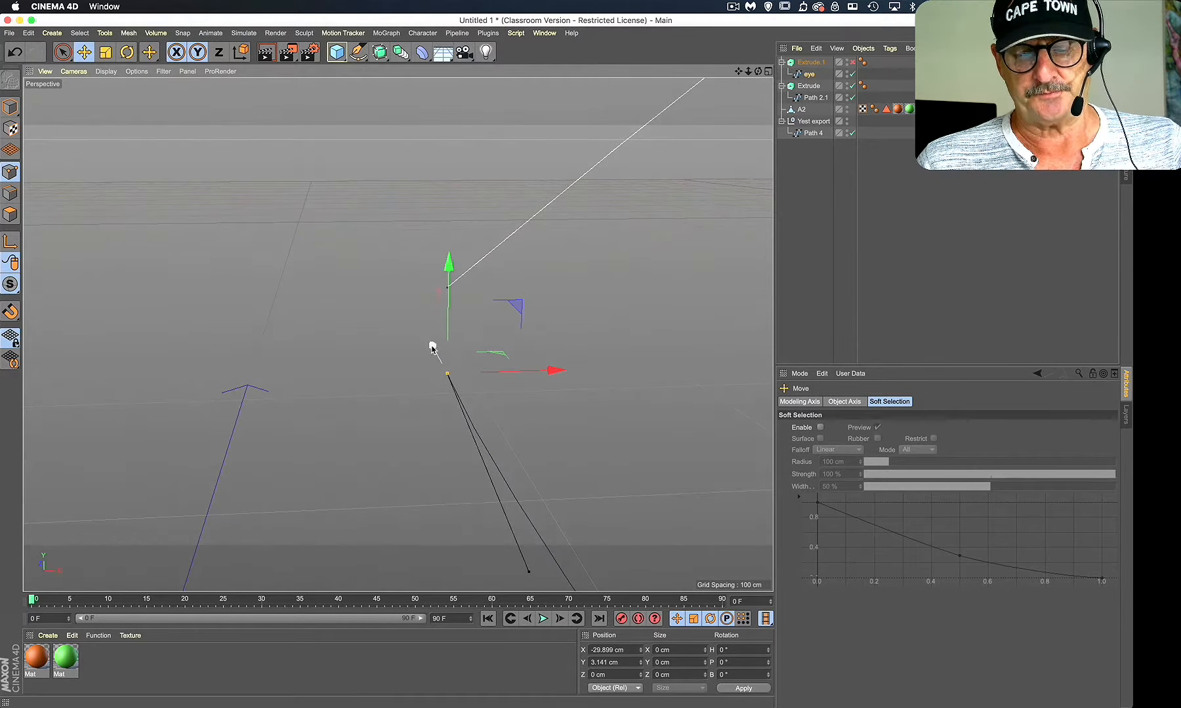
alt+right_drag(590, 381, 537, 406)
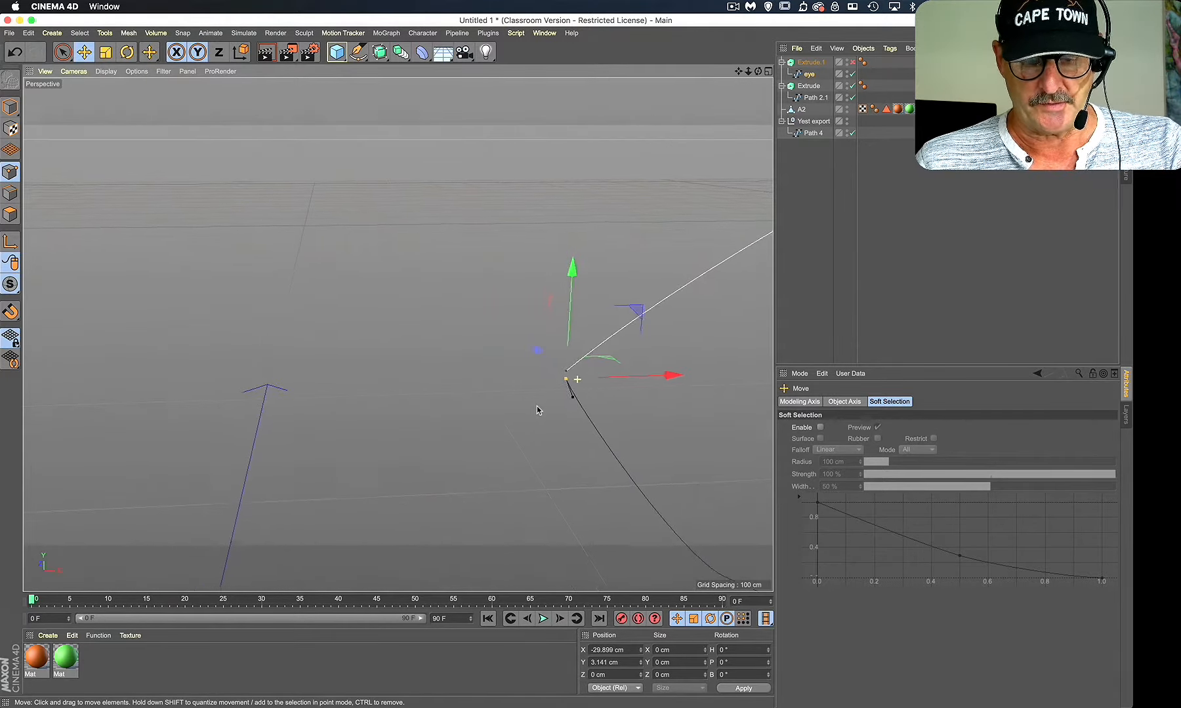
alt+middle_drag(511, 404, 177, 295)
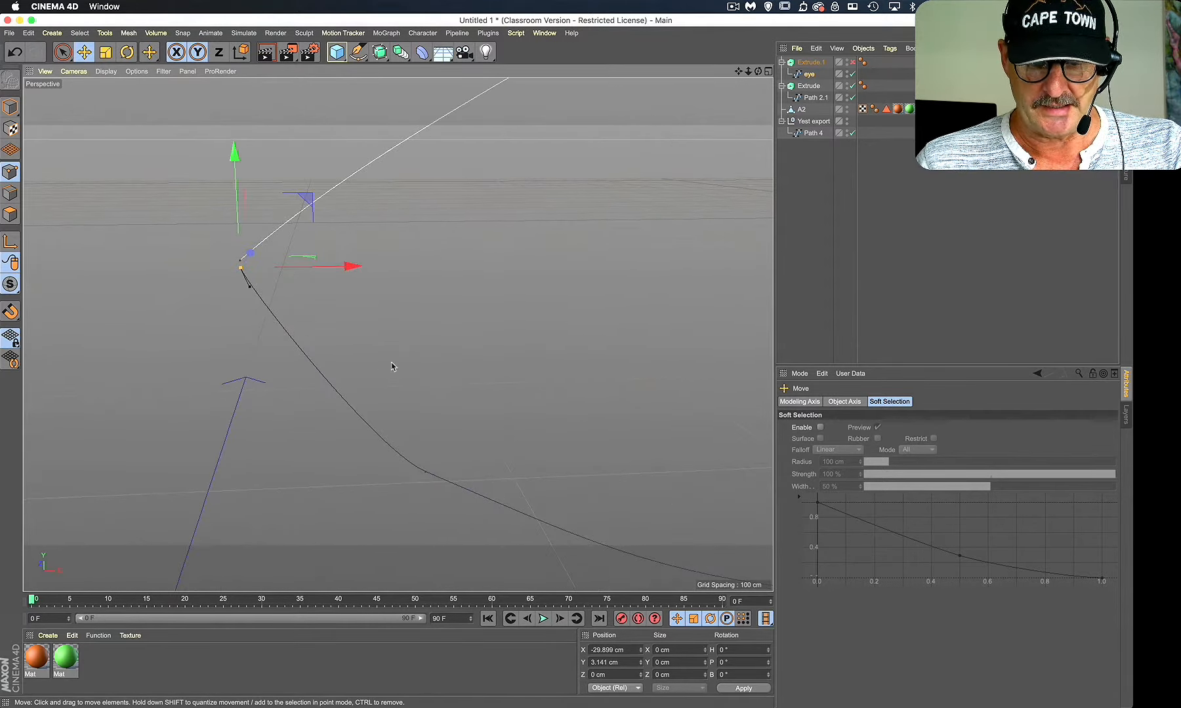
click(425, 474)
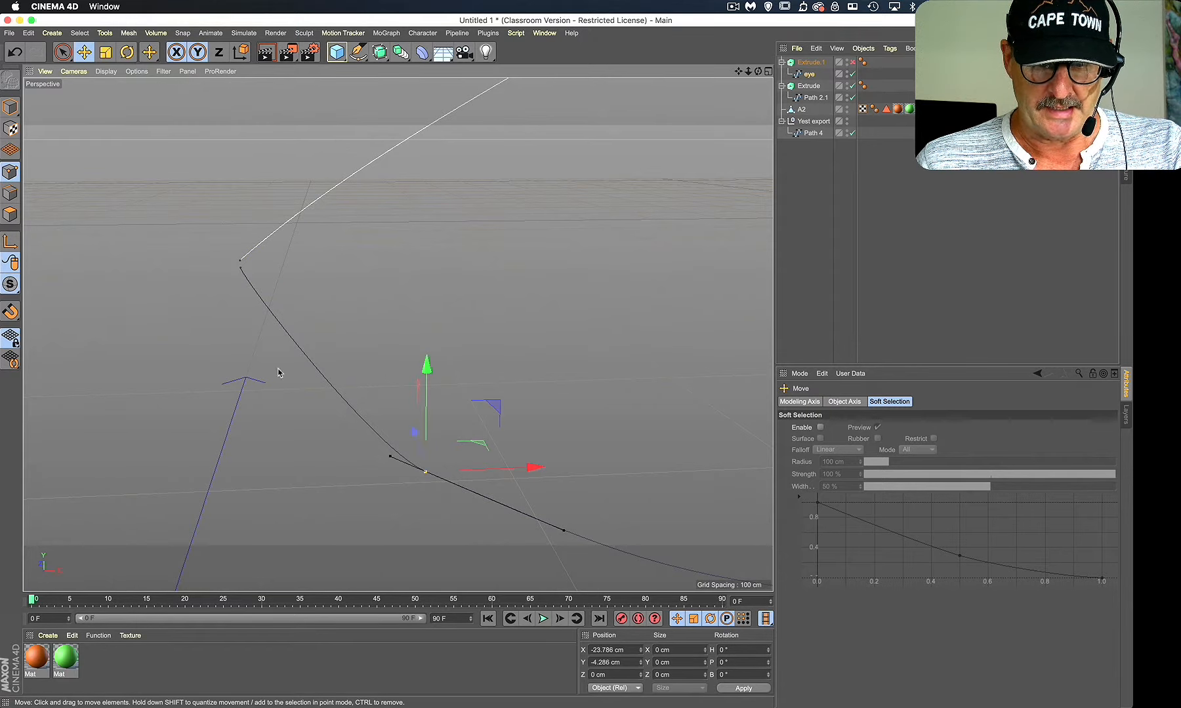
click(241, 270)
alt+right_drag(256, 307, 332, 304)
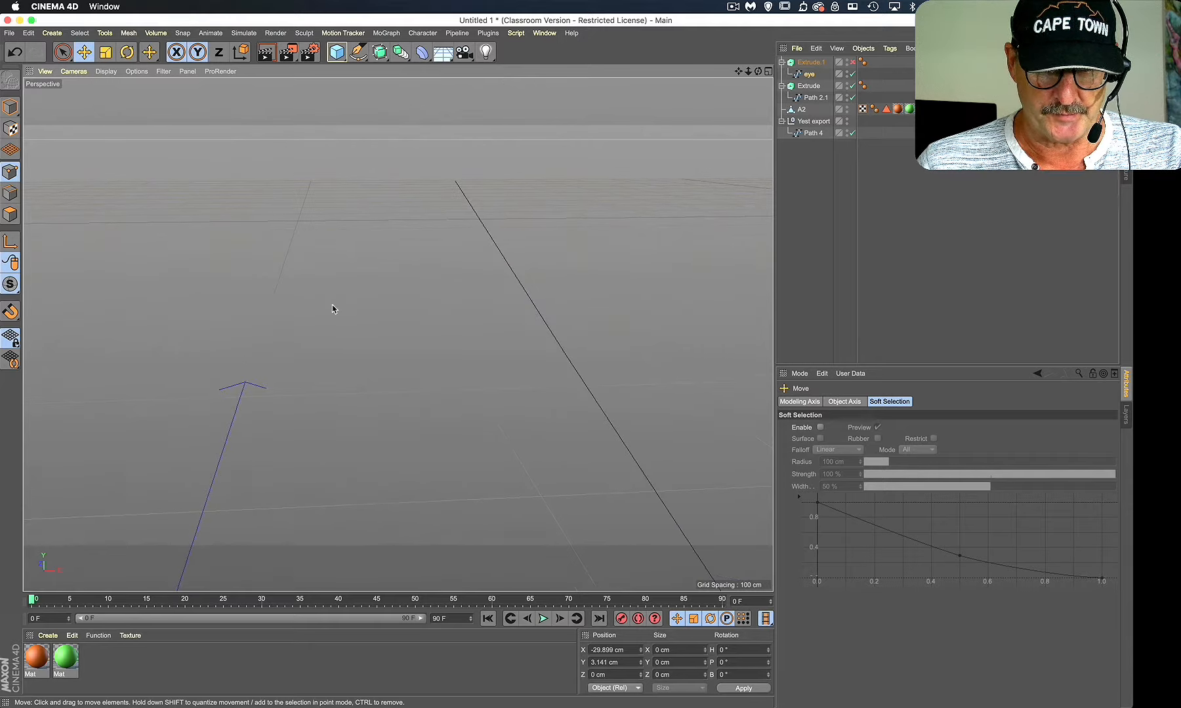
alt+middle_drag(398, 336, 334, 518)
alt+right_drag(516, 281, 465, 335)
alt+middle_drag(542, 426, 446, 277)
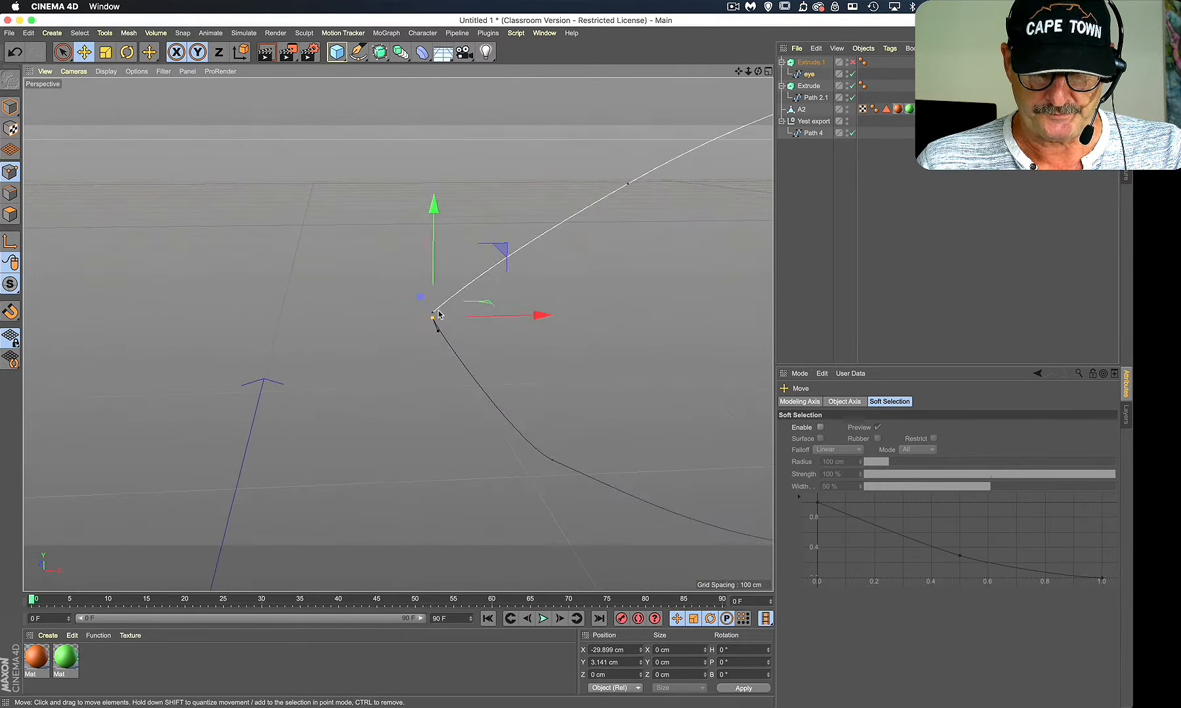
alt+right_drag(437, 311, 574, 287)
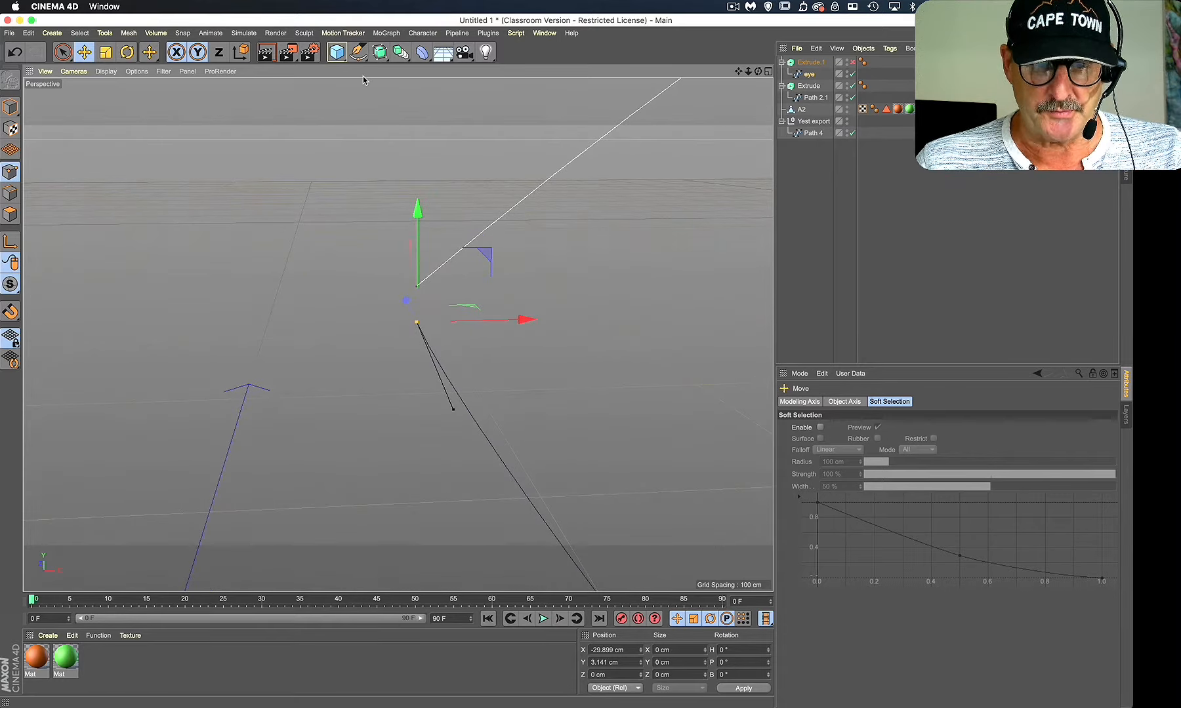
Step: Bridge the gap between the eye's two end points with a straight segment using the Bezier Pen tool
drag(358, 52, 393, 68)
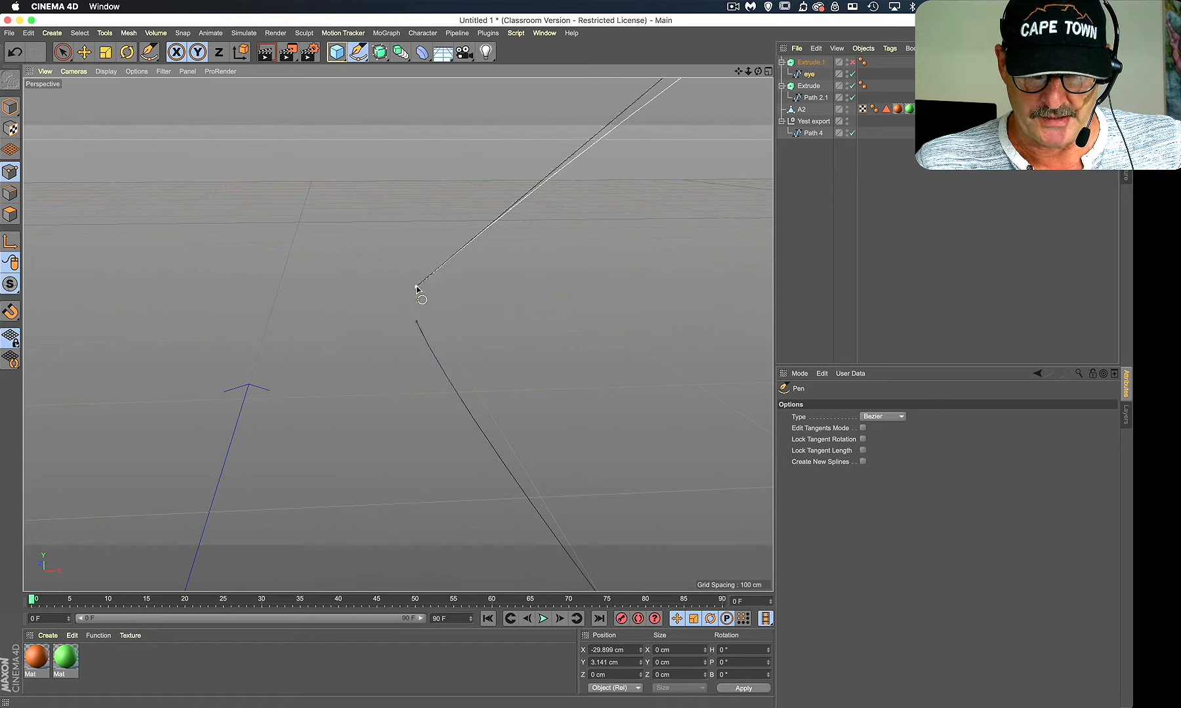
click(417, 321)
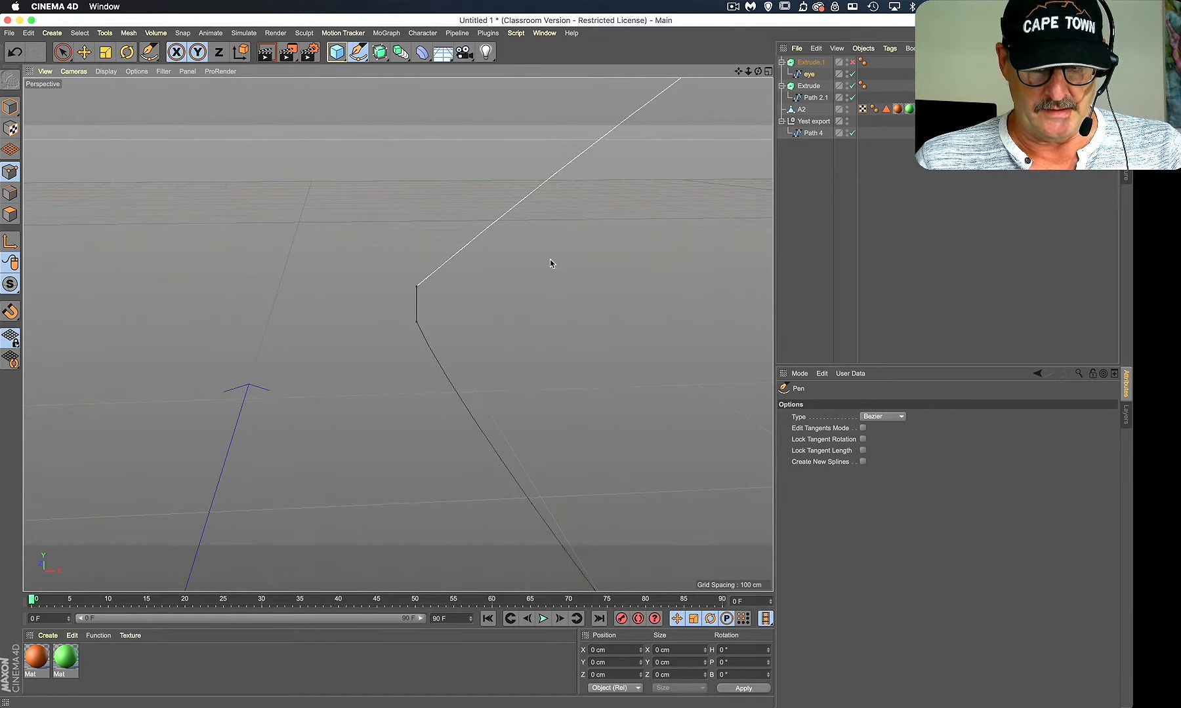
key(super+z)
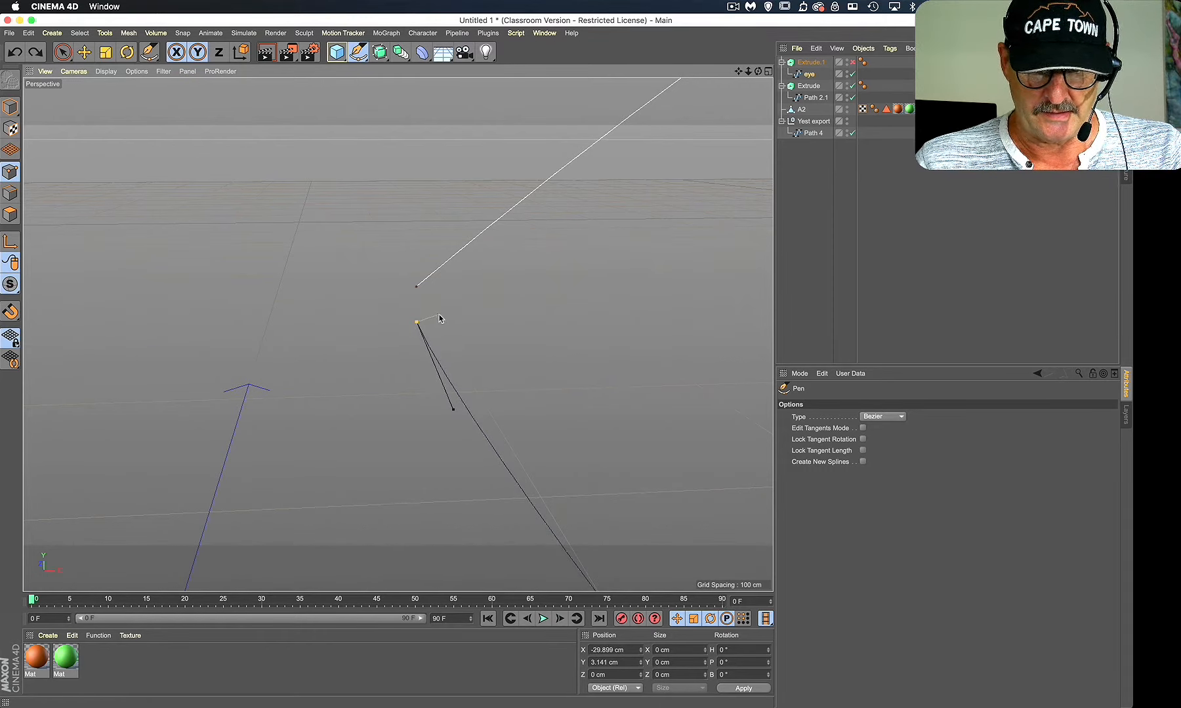
key(super+z)
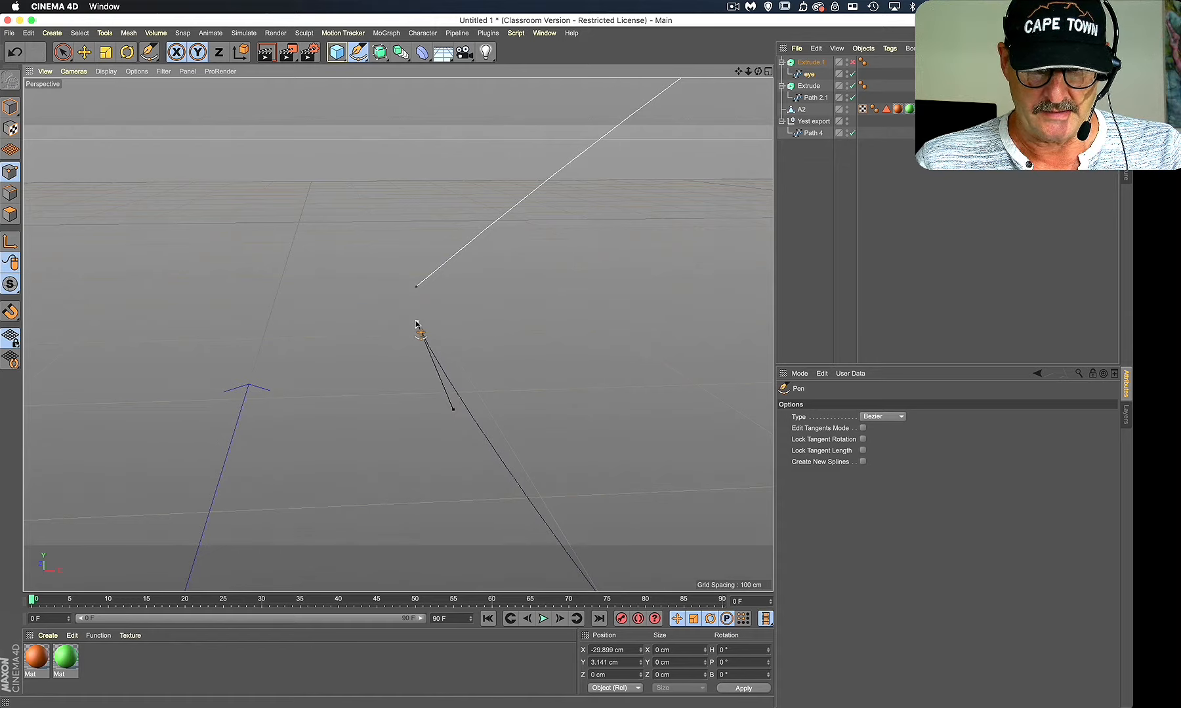
click(417, 286)
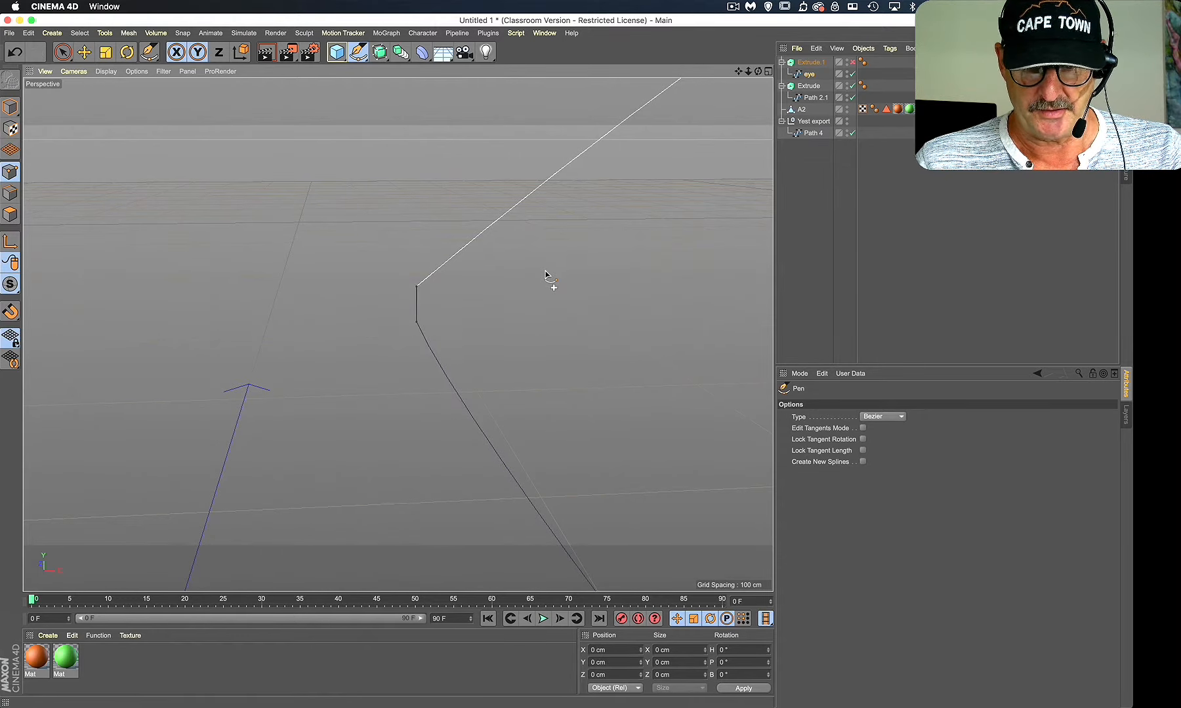
key(space)
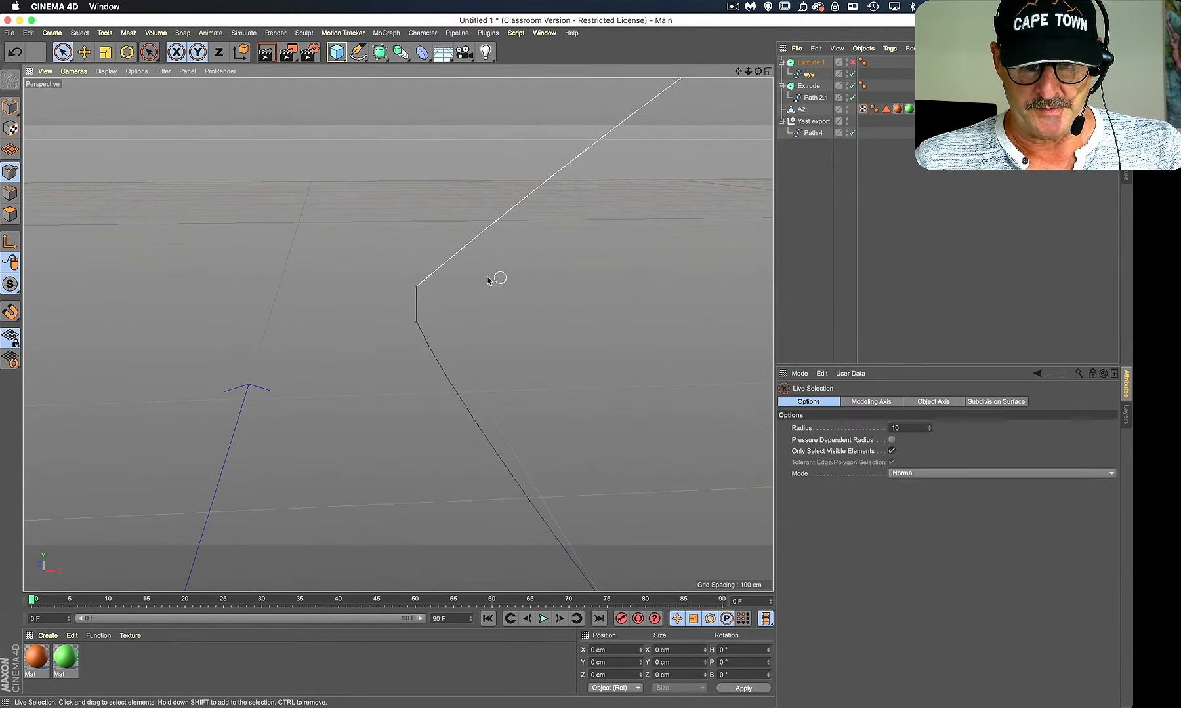
Step: Select the two bridged points at the eye's pointed corner and weld them into one
mouse_move(504, 301)
alt+mouse_down()
mouse_move(500, 313)
mouse_move(506, 301)
alt+mouse_up()
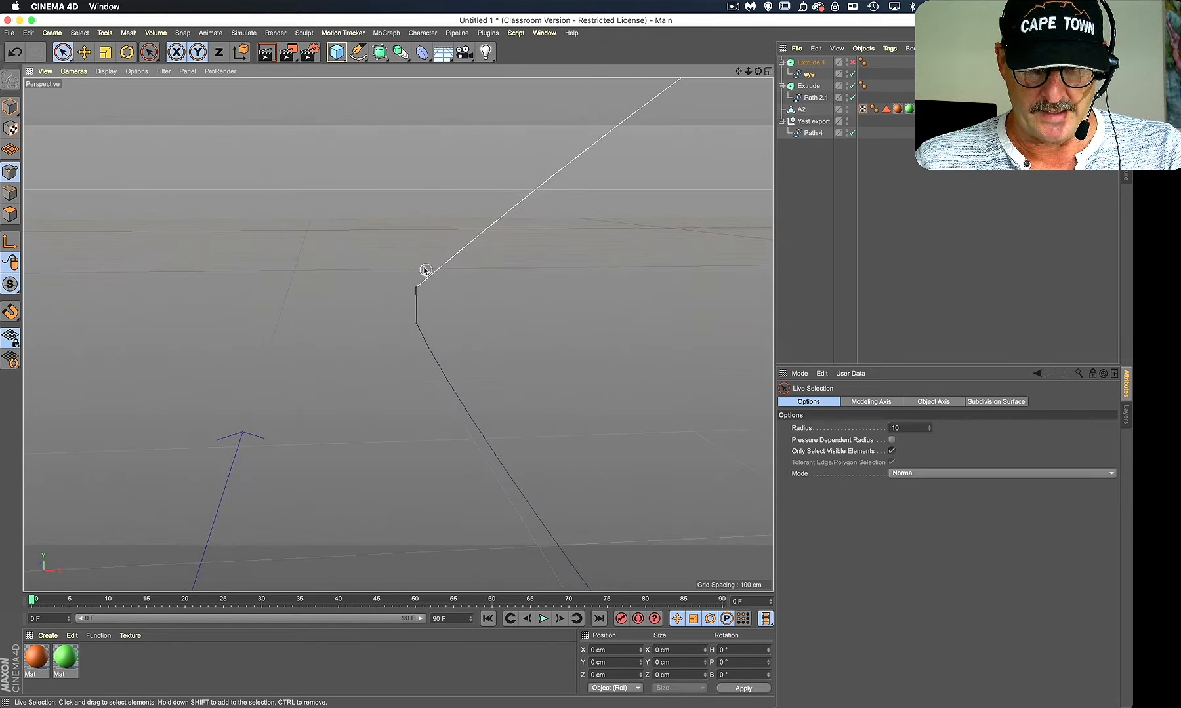
click(419, 275)
alt+drag(558, 264, 371, 300)
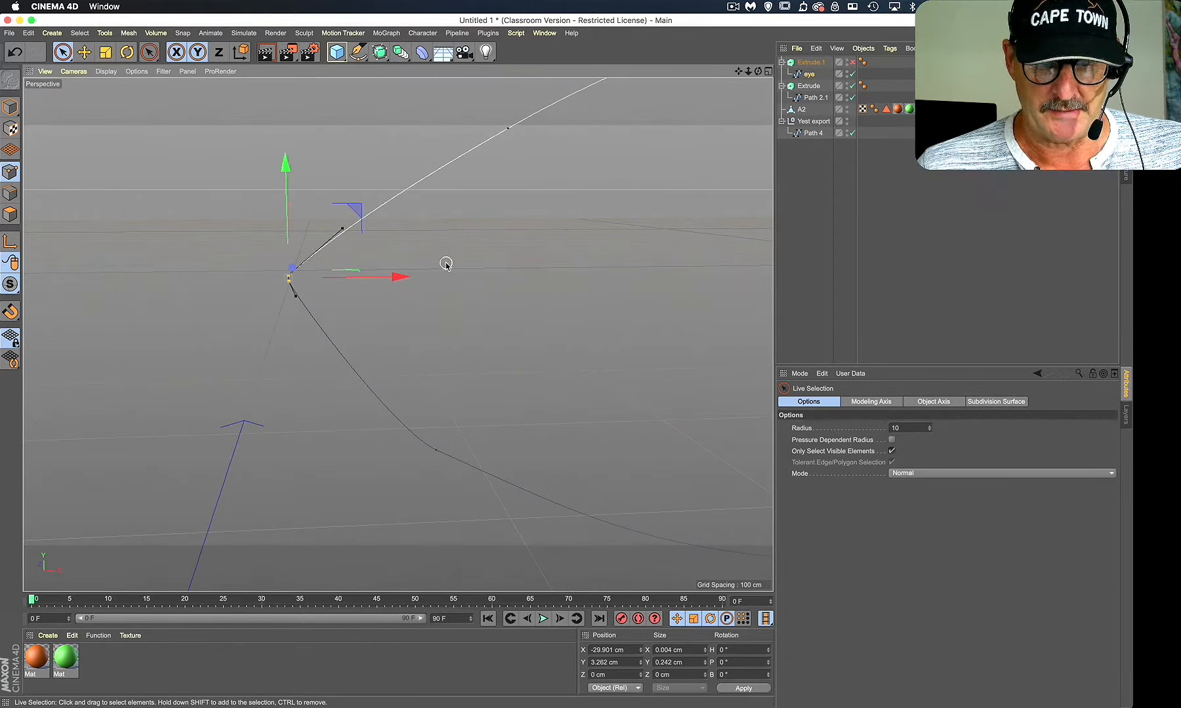
right_click(479, 291)
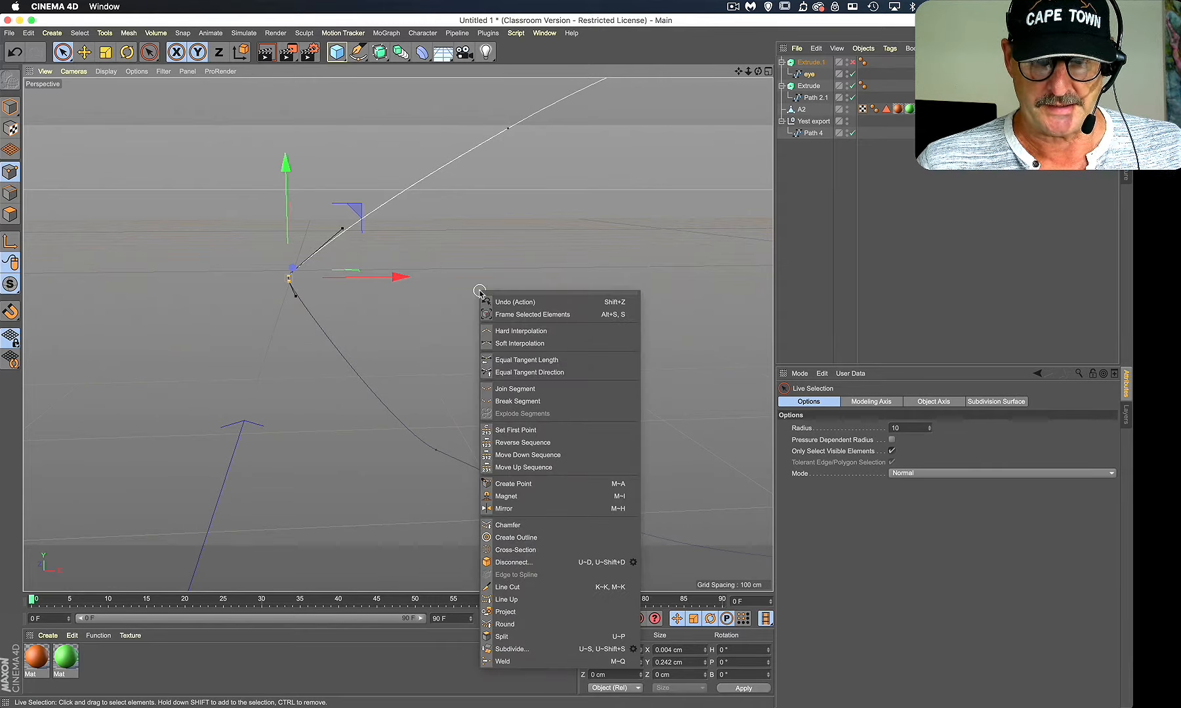
click(504, 666)
click(445, 326)
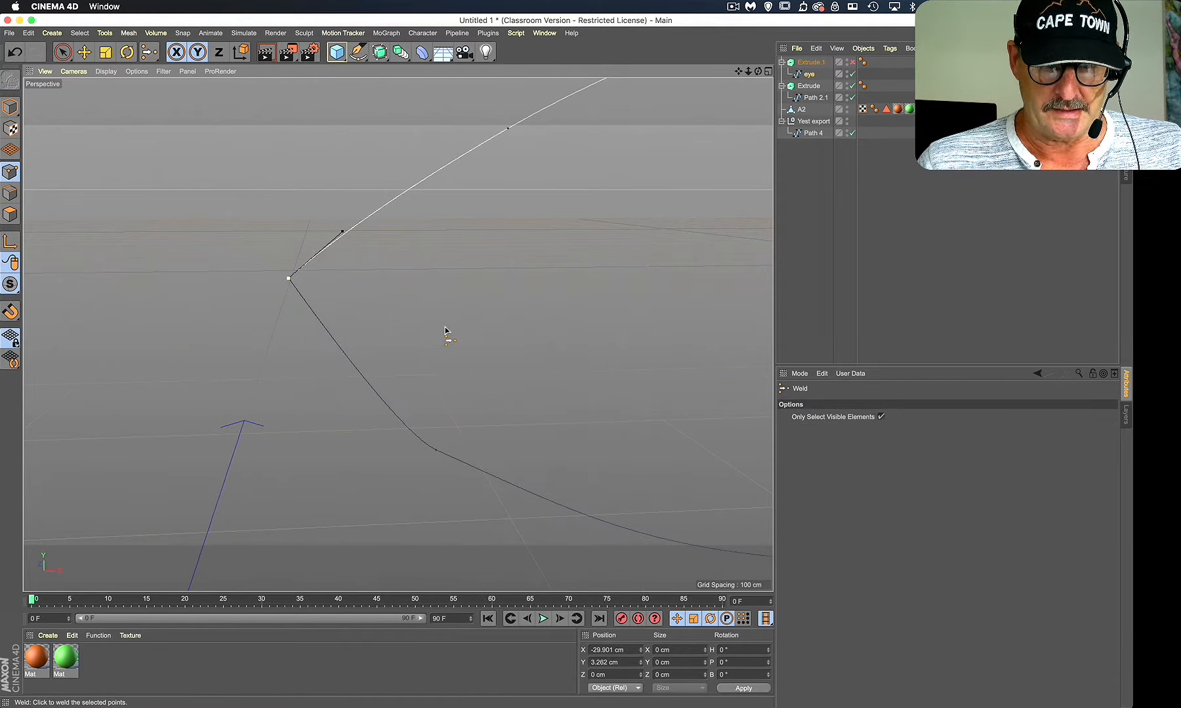
key(space)
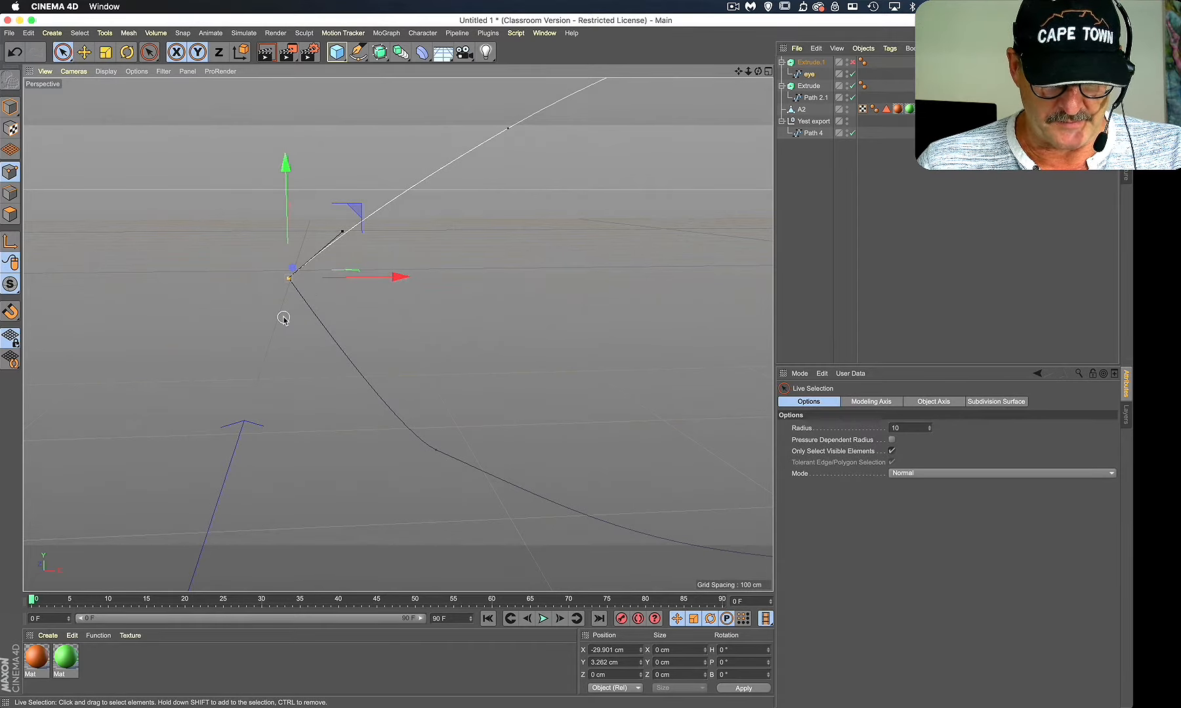
Step: Select the welded corner point and apply Soft Interpolation to it
alt+right_drag(284, 318, 344, 309)
alt+middle_drag(317, 241, 300, 284)
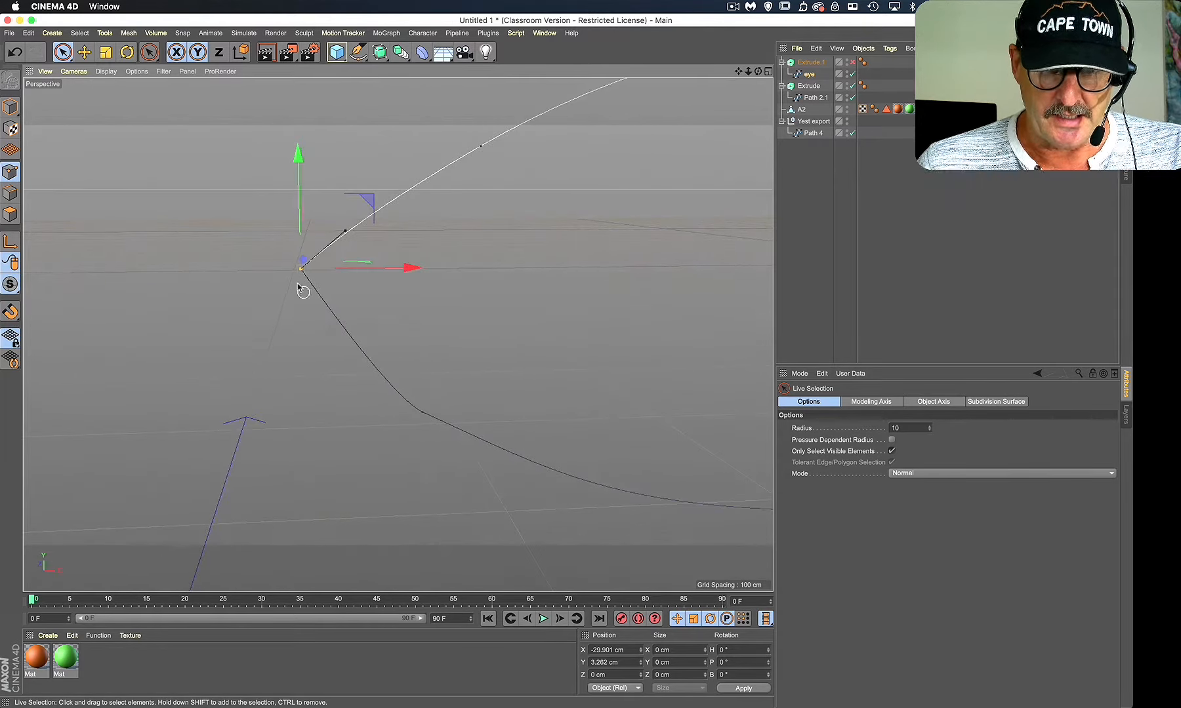
click(299, 307)
click(302, 268)
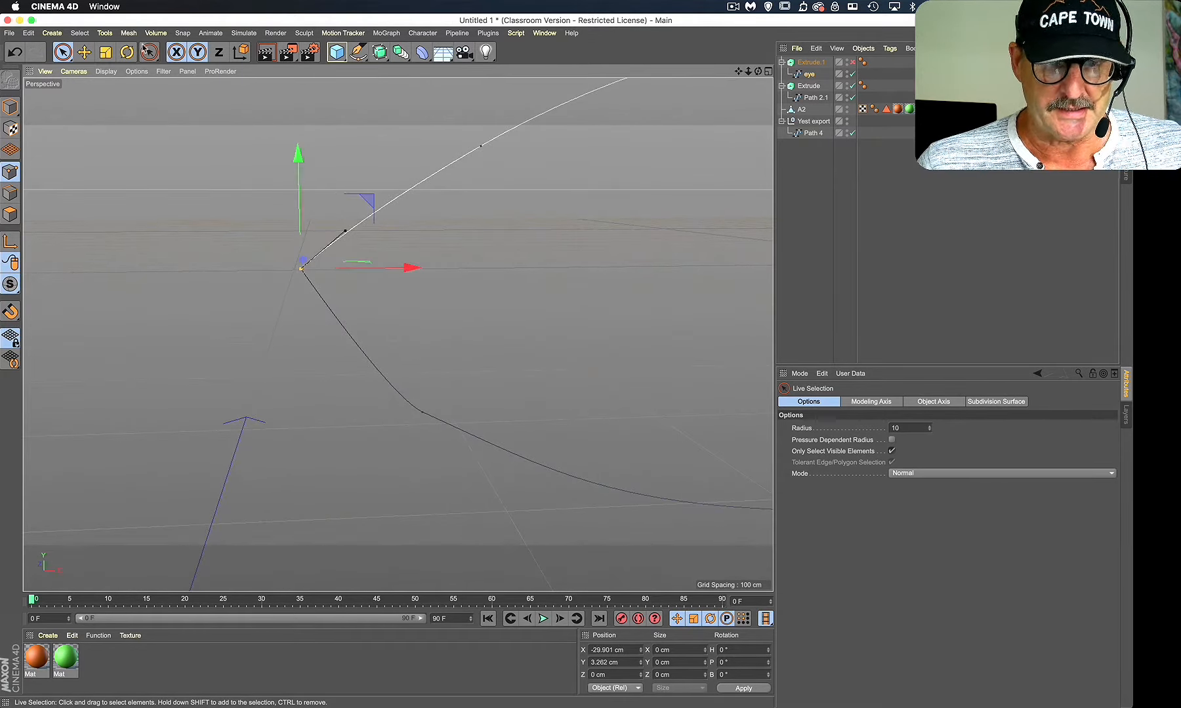
click(122, 34)
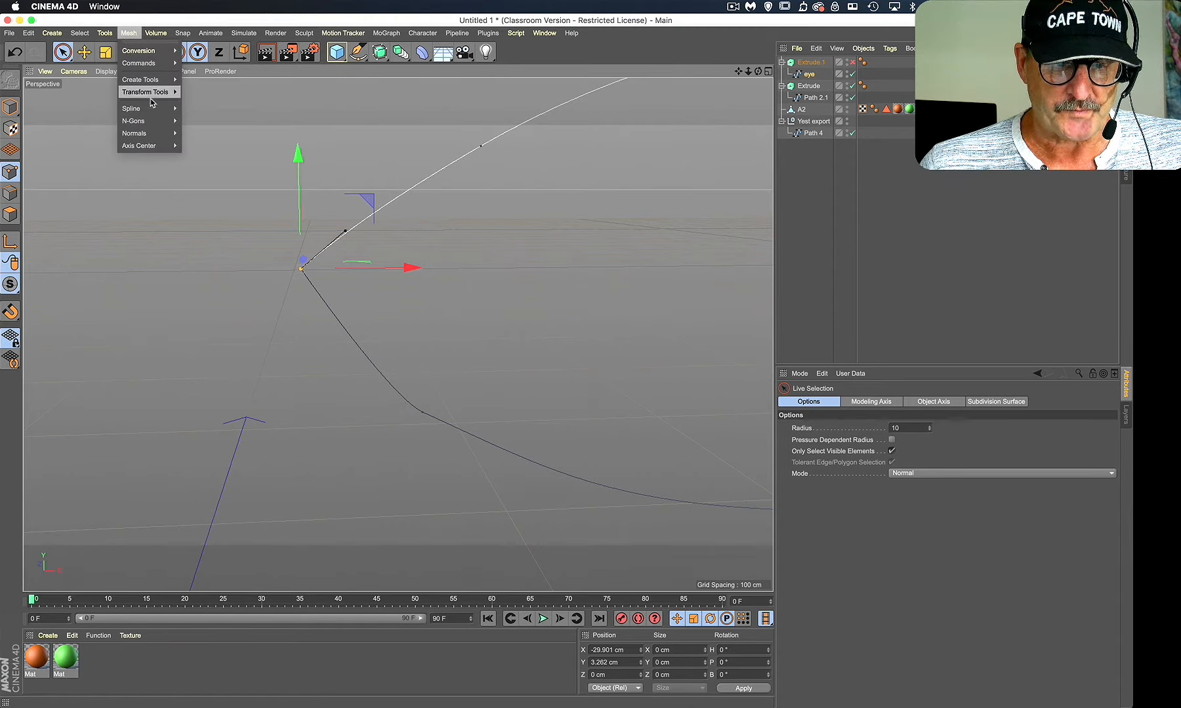
mouse_move(134, 108)
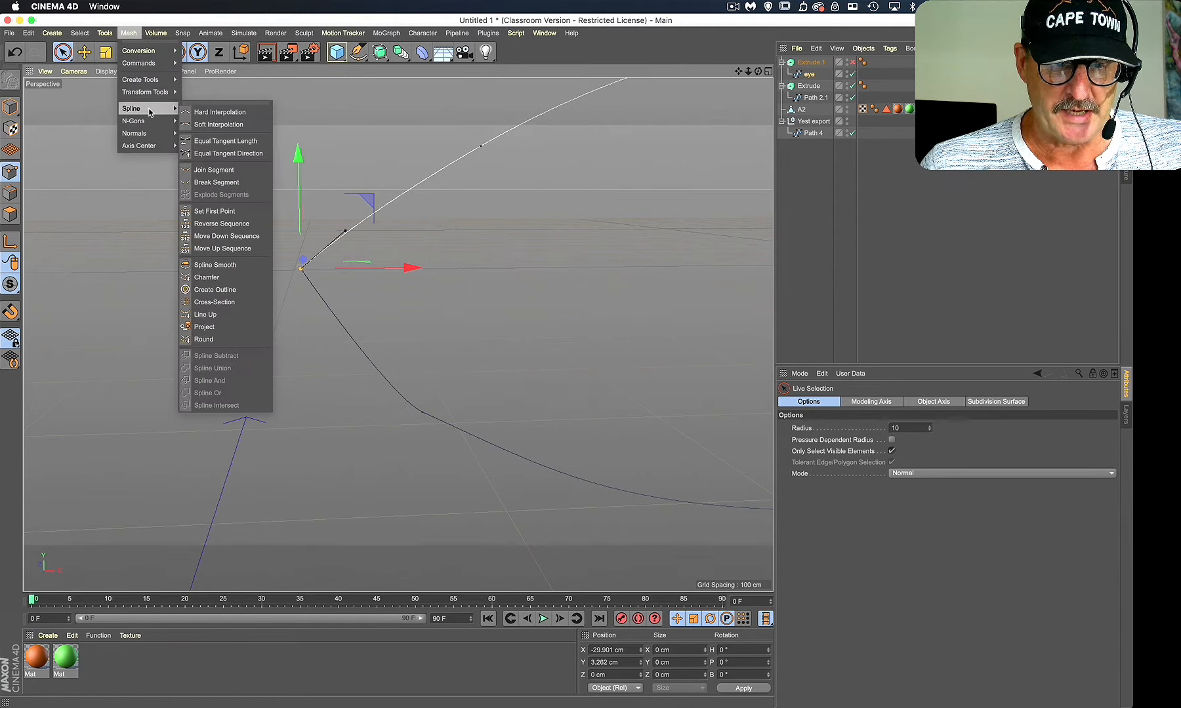
click(210, 125)
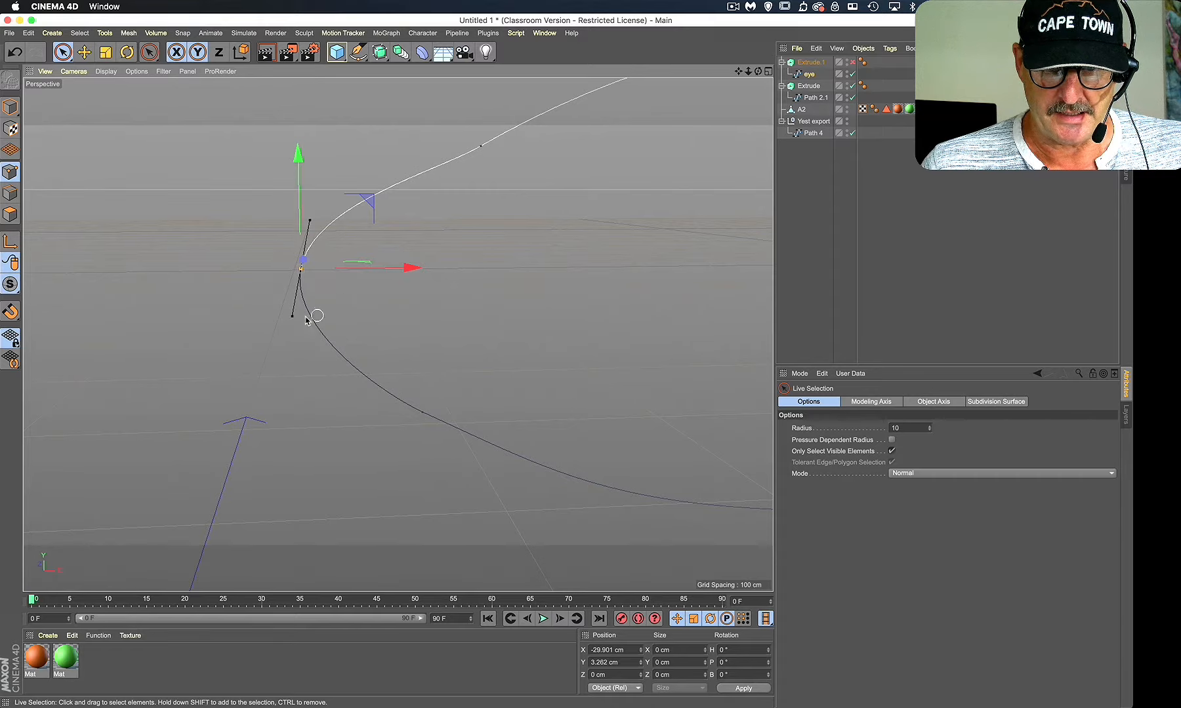
Step: Shorten the corner point's tangent handles and keep them nearly vertical to tighten the curve at the eye's corner
key(e)
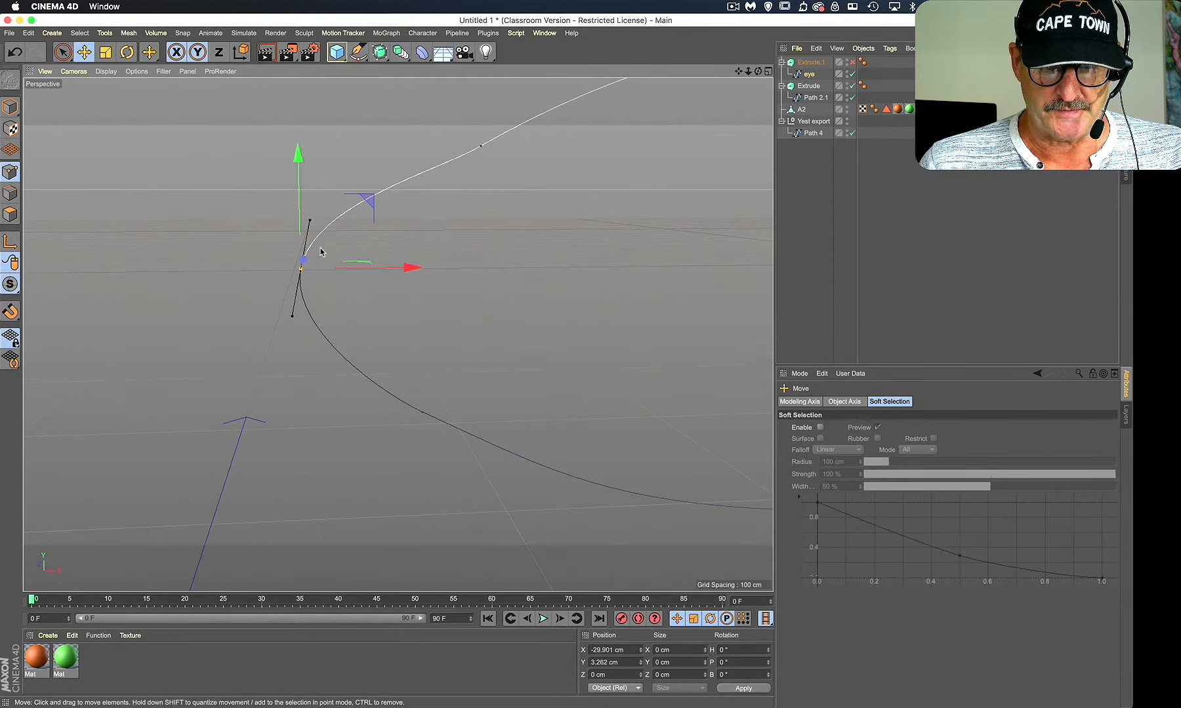
drag(310, 223, 303, 249)
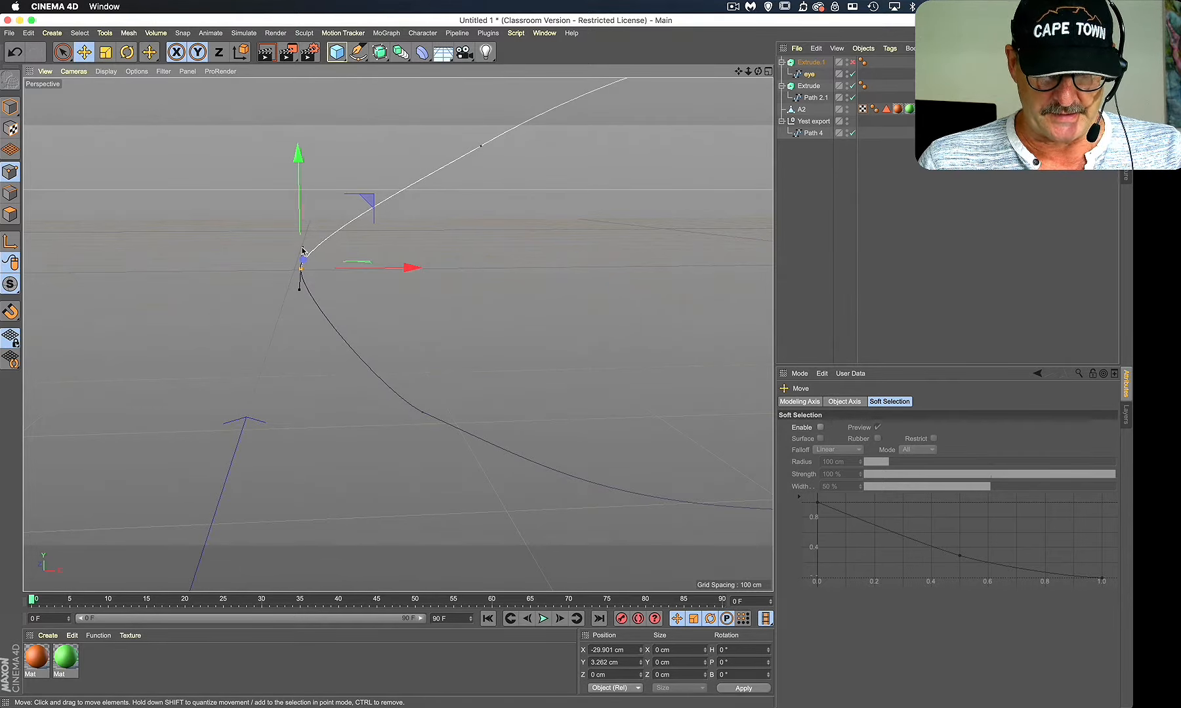
mouse_move(299, 294)
mouse_down()
mouse_move(319, 306)
mouse_move(268, 290)
mouse_move(294, 278)
mouse_move(302, 308)
mouse_up()
alt+right_drag(517, 240, 477, 264)
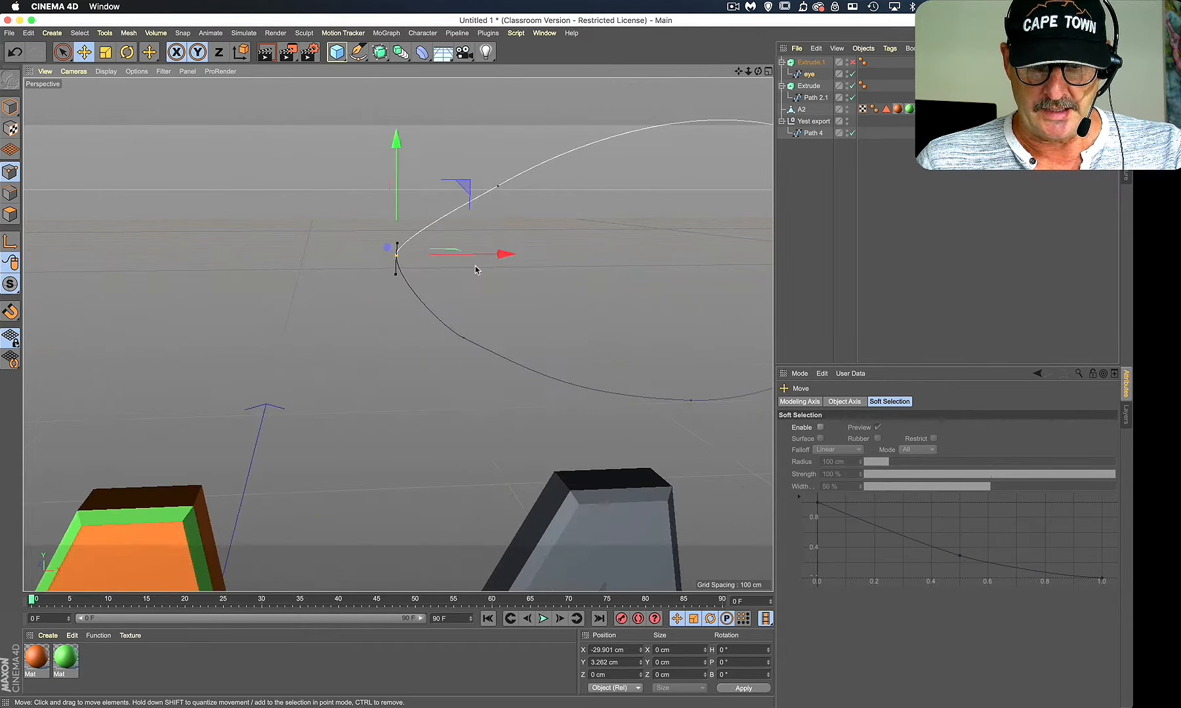
alt+middle_drag(477, 264, 309, 284)
Step: Create a new point on the eye's upper curve near the corner, at about X -27.4 cm, Y 5.6 cm
click(395, 301)
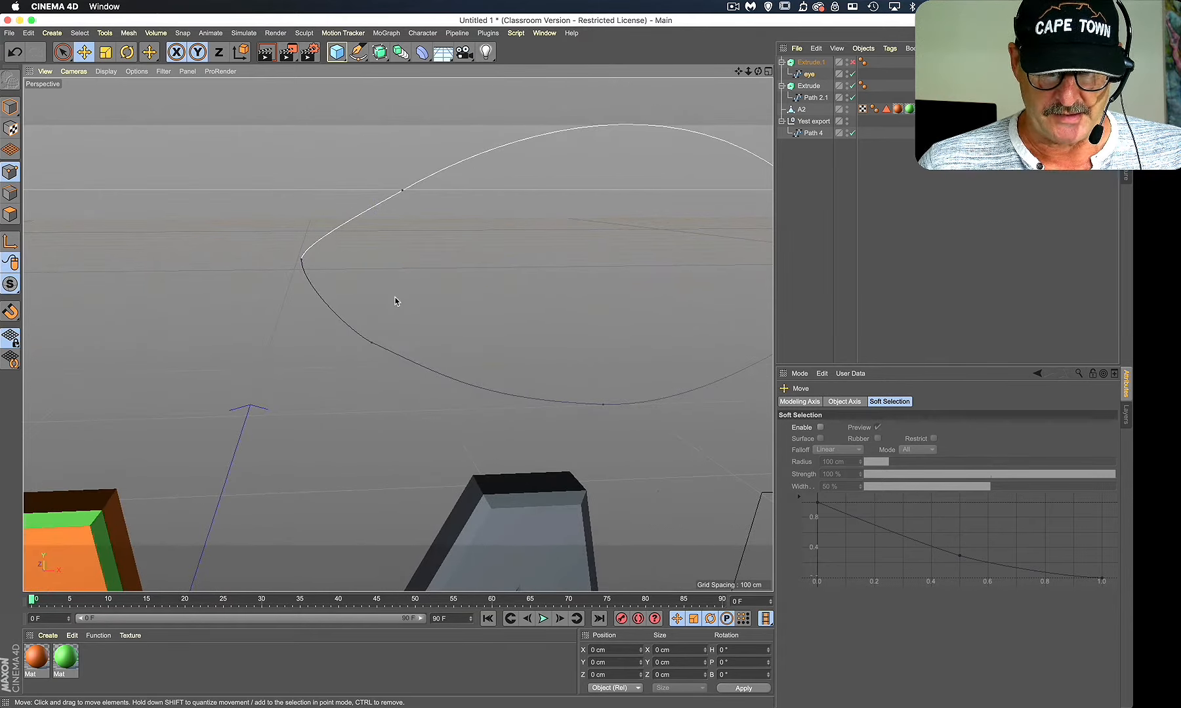
right_click(395, 300)
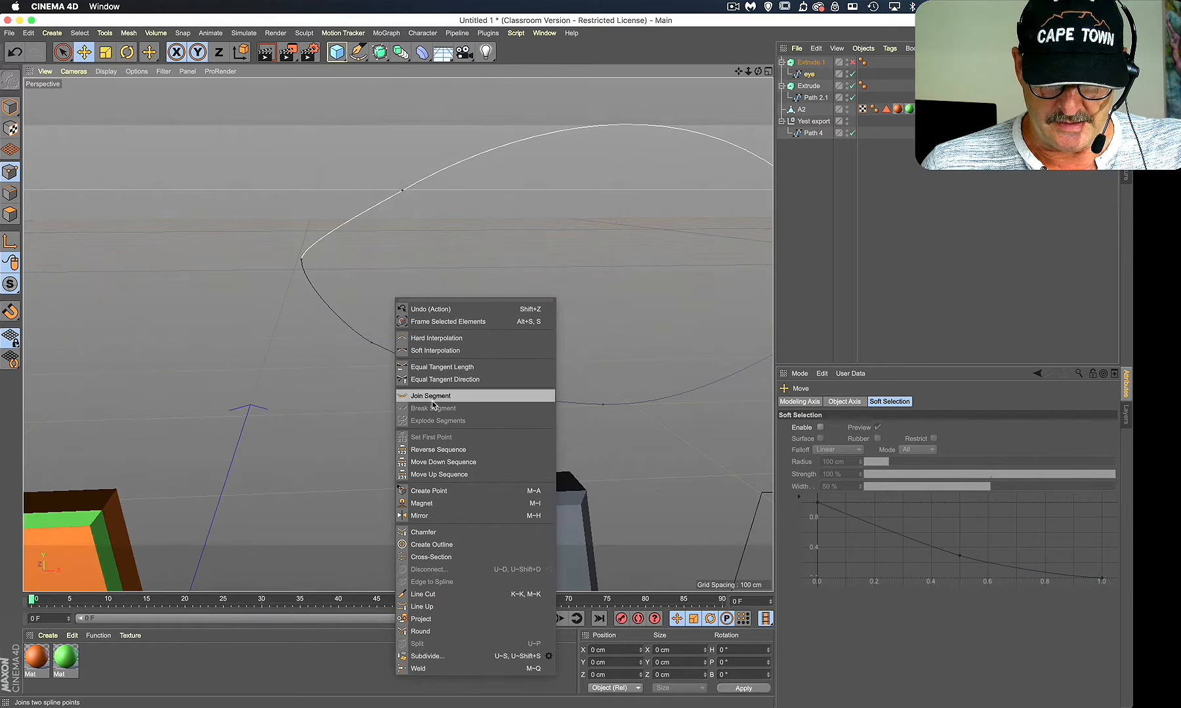
click(430, 492)
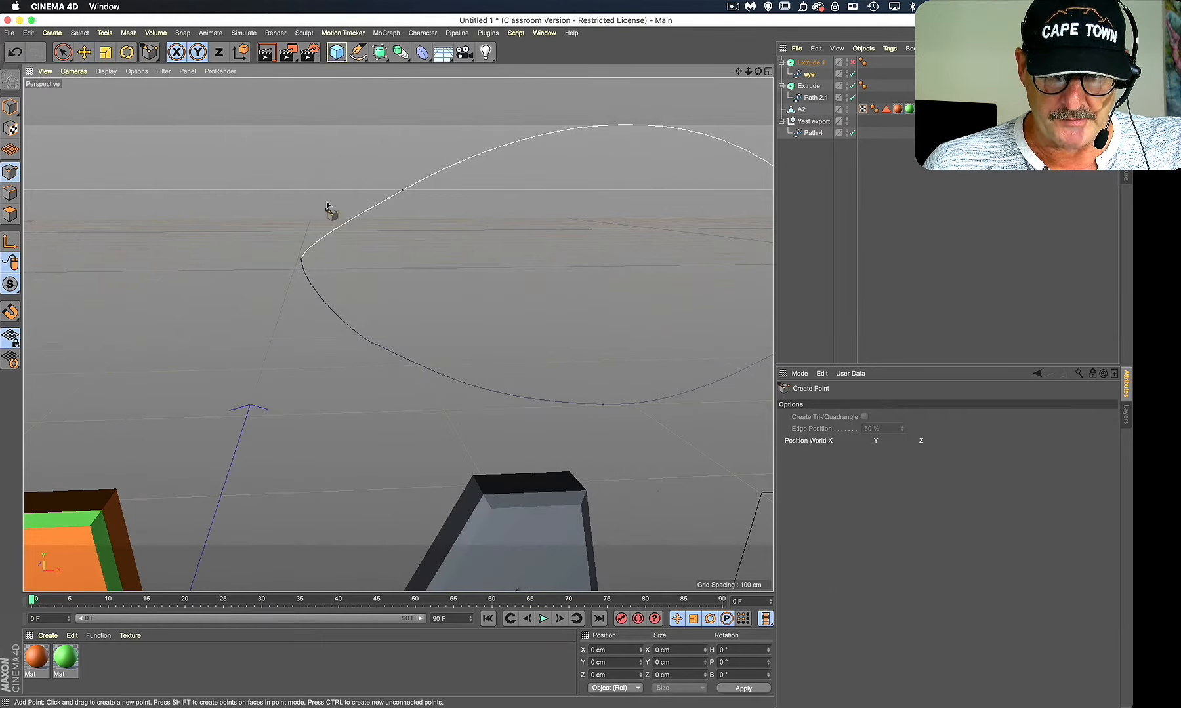
click(331, 234)
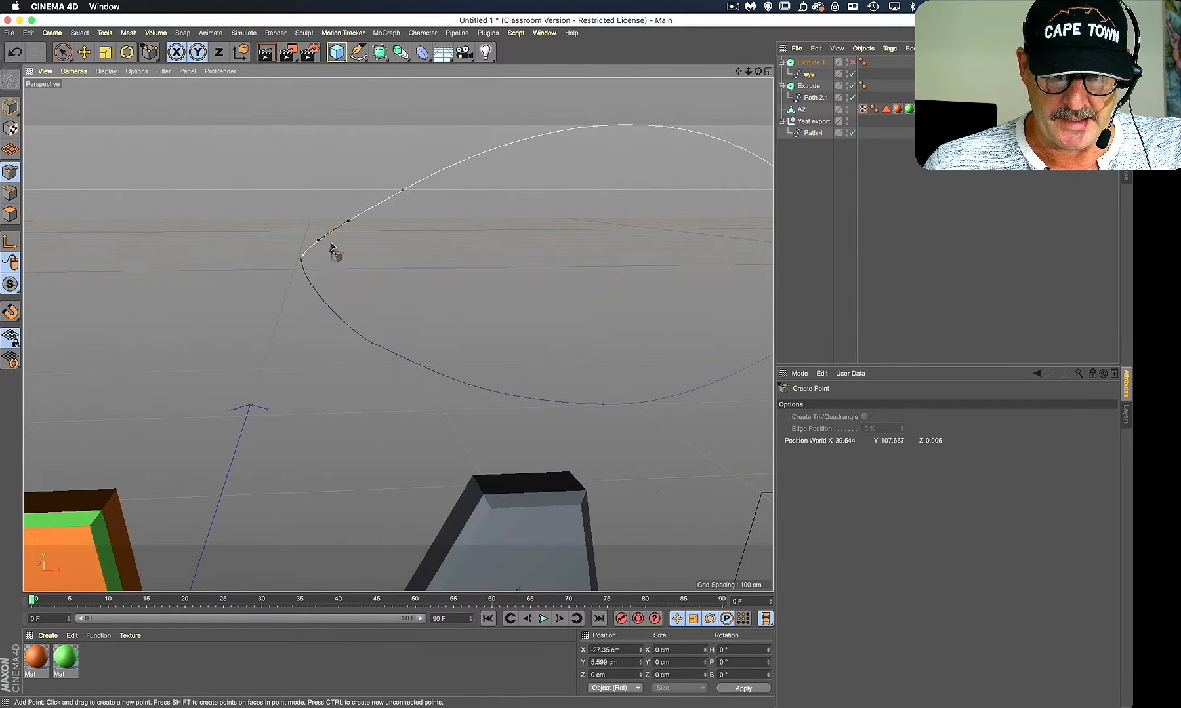
Step: Create a new point on the eye's lower curve near the corner, at about X -28.0 cm, Y -0.4 cm
click(322, 303)
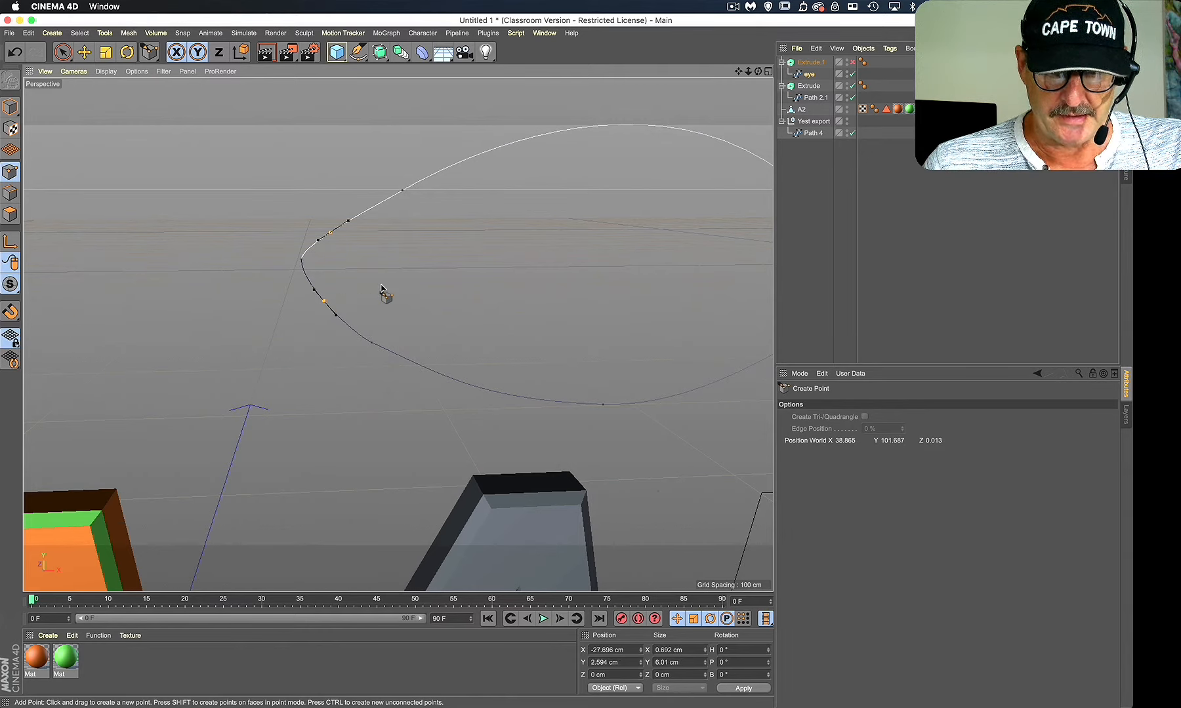
key(space)
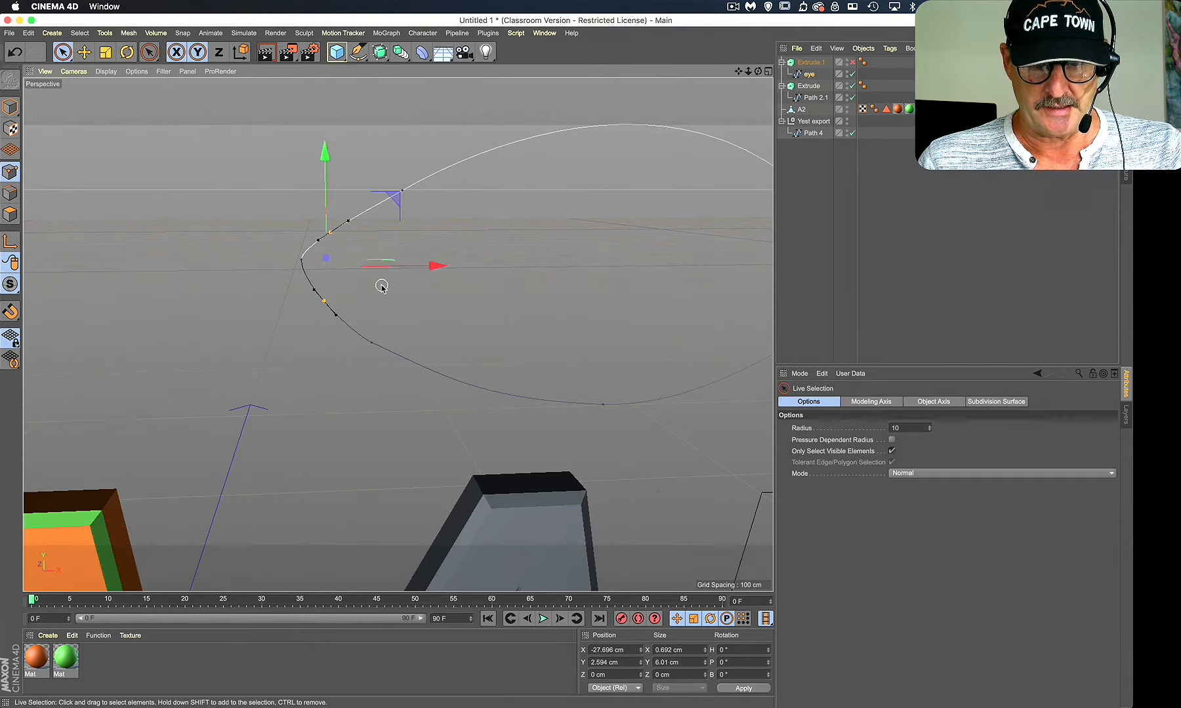
click(302, 259)
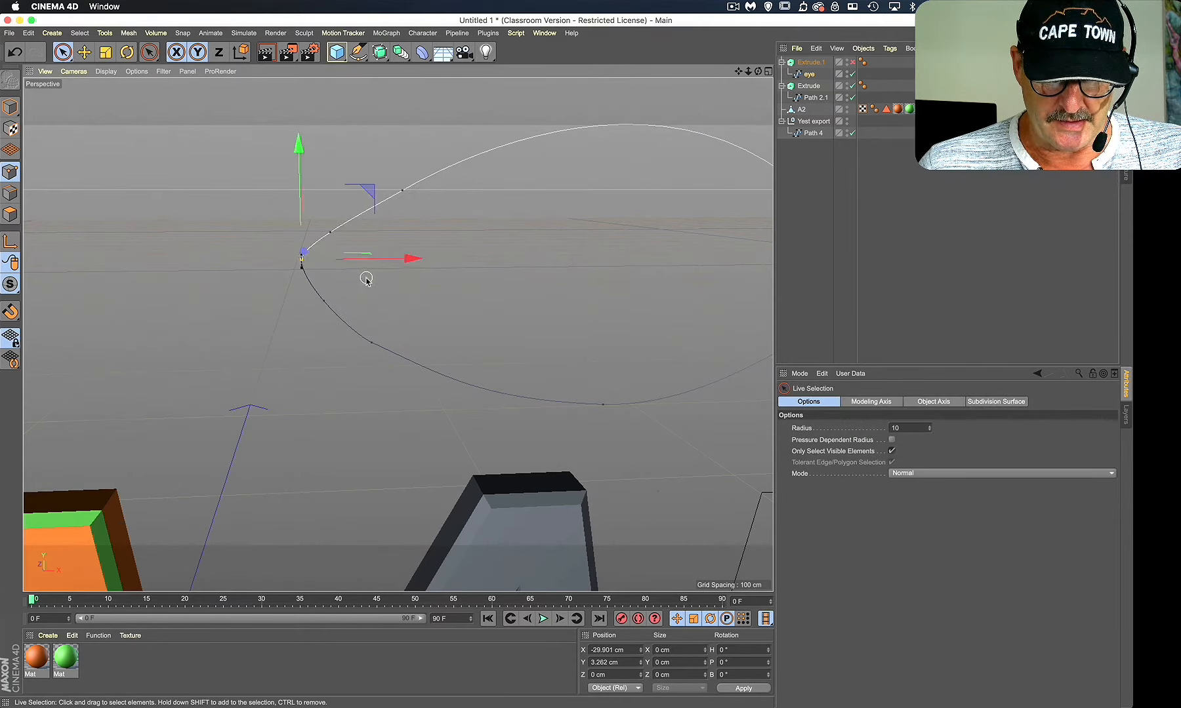
Step: Try to reshape the lower curve by swinging the new point's tangent handle, and undo the change
click(324, 300)
key(e)
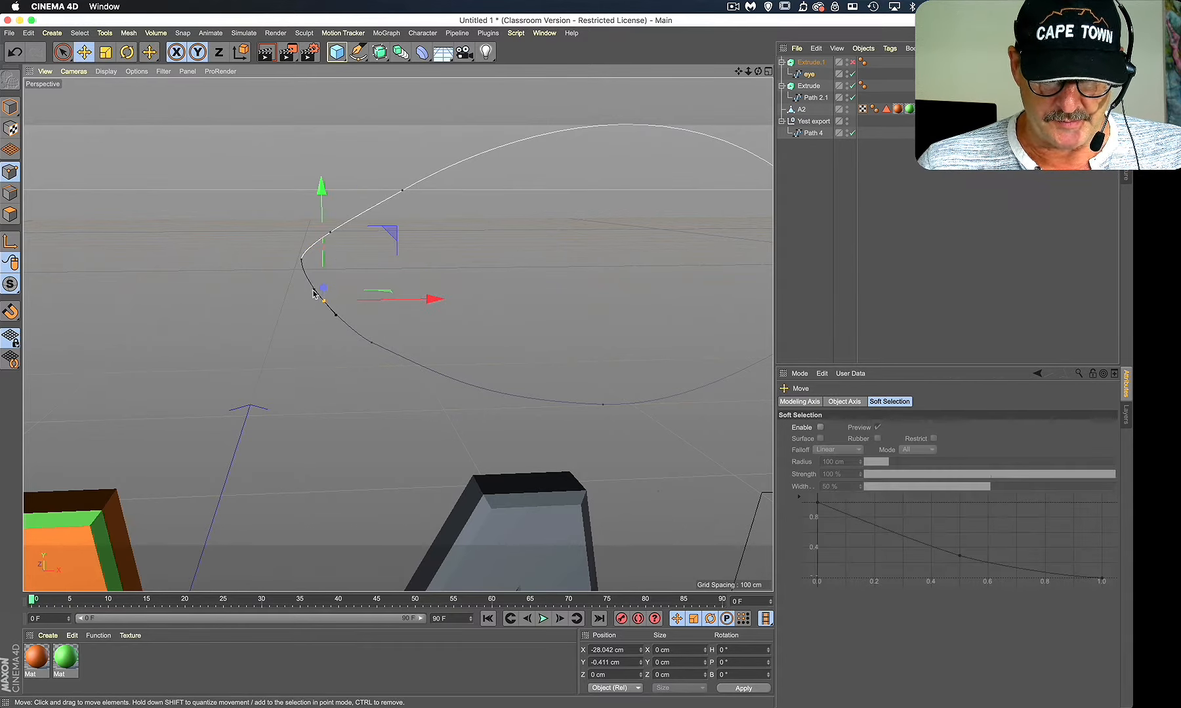
mouse_move(313, 293)
mouse_down()
mouse_move(348, 282)
mouse_move(337, 292)
mouse_up()
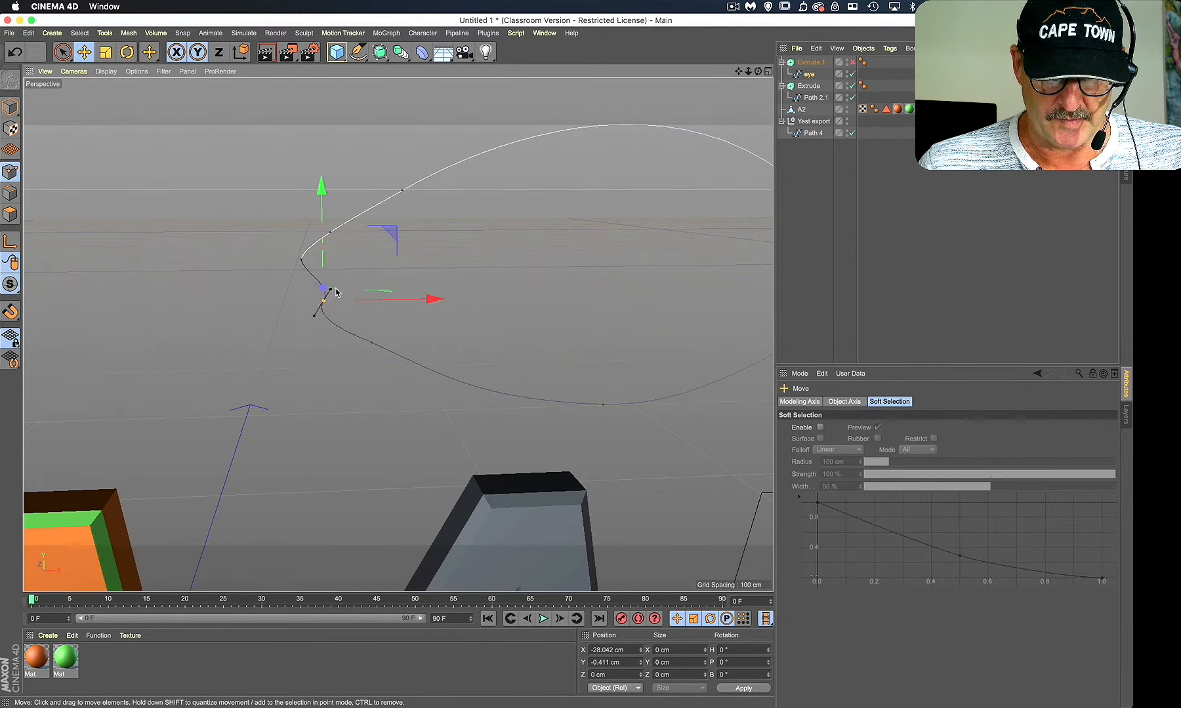
key(super+z)
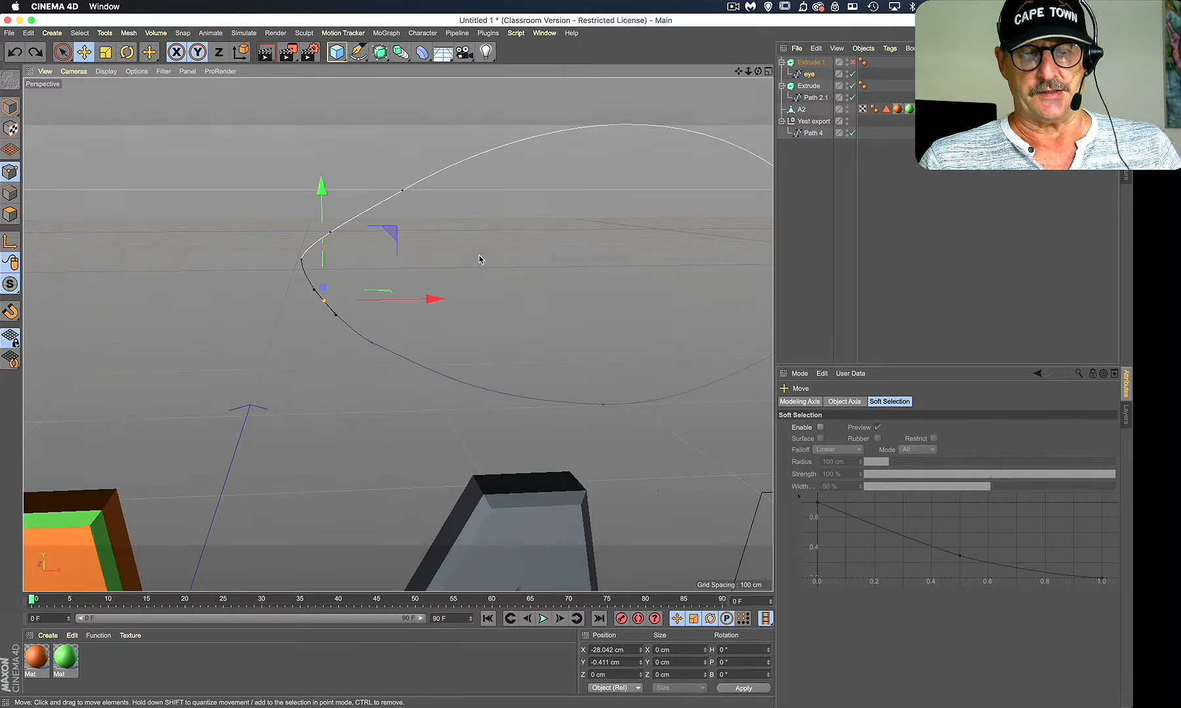
Step: Raise the spline point just before the eye's right tip to about X 21.6 cm, Y 5.8 cm to straighten the upper curve
alt+drag(543, 215, 512, 234)
alt+middle_drag(368, 239, 311, 275)
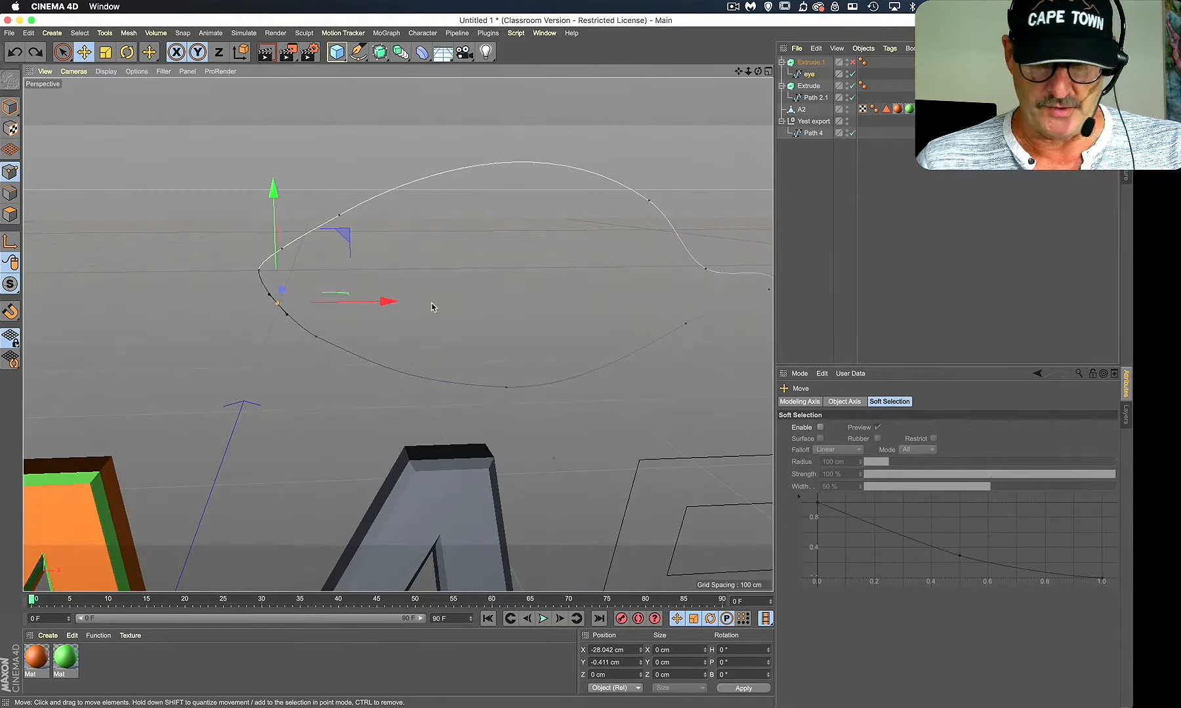
alt+right_drag(429, 303, 406, 319)
alt+middle_drag(406, 319, 265, 317)
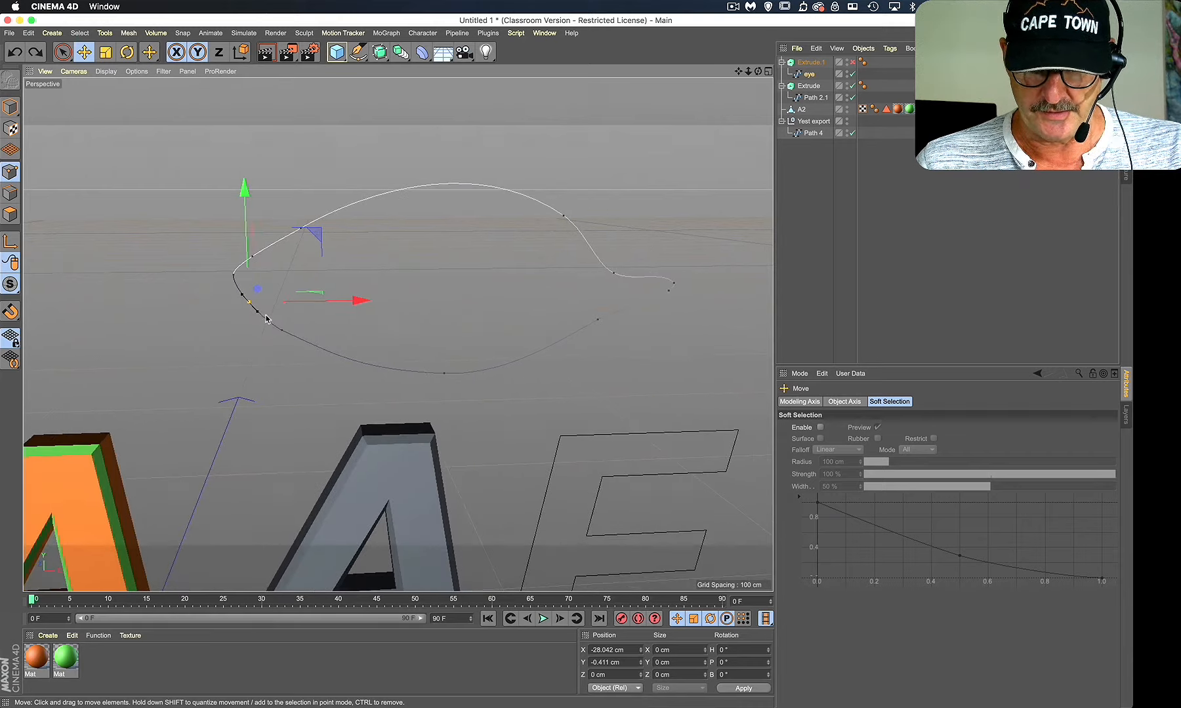
click(615, 275)
drag(625, 190, 634, 144)
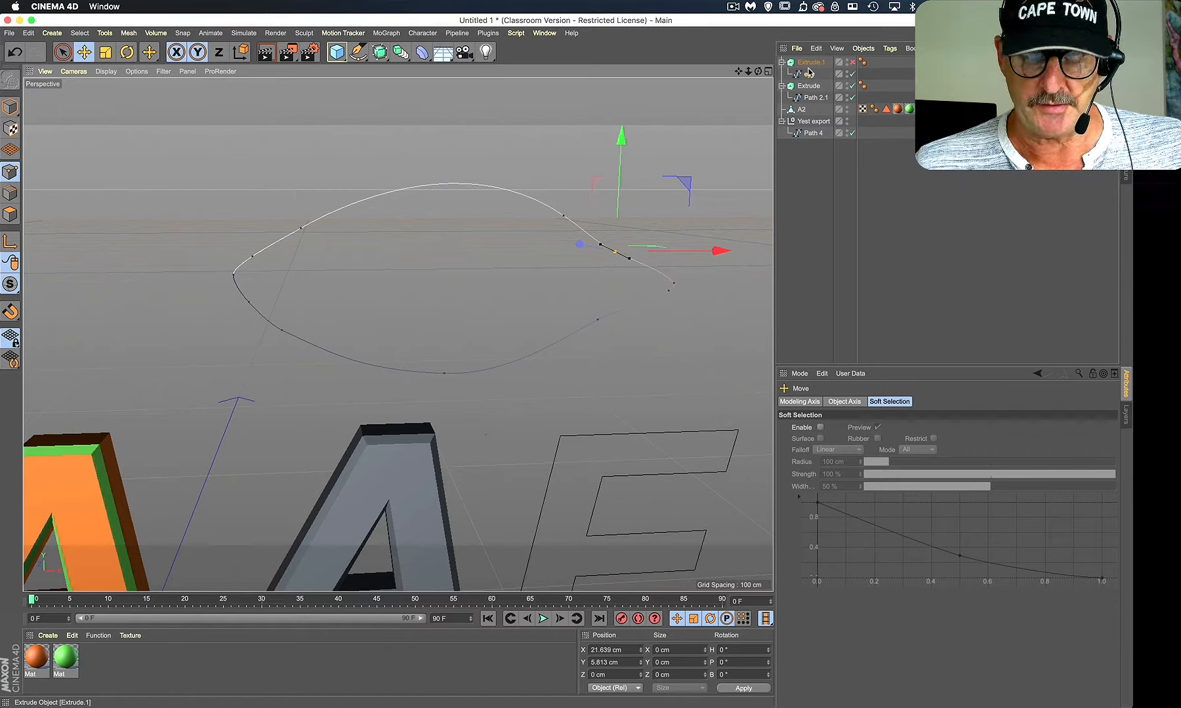
Step: Re-enable Extrude.1 on the eye spline and check the solid shape and its cap settings
click(852, 62)
mouse_move(387, 249)
alt+mouse_down()
mouse_move(556, 276)
mouse_move(405, 266)
alt+mouse_up()
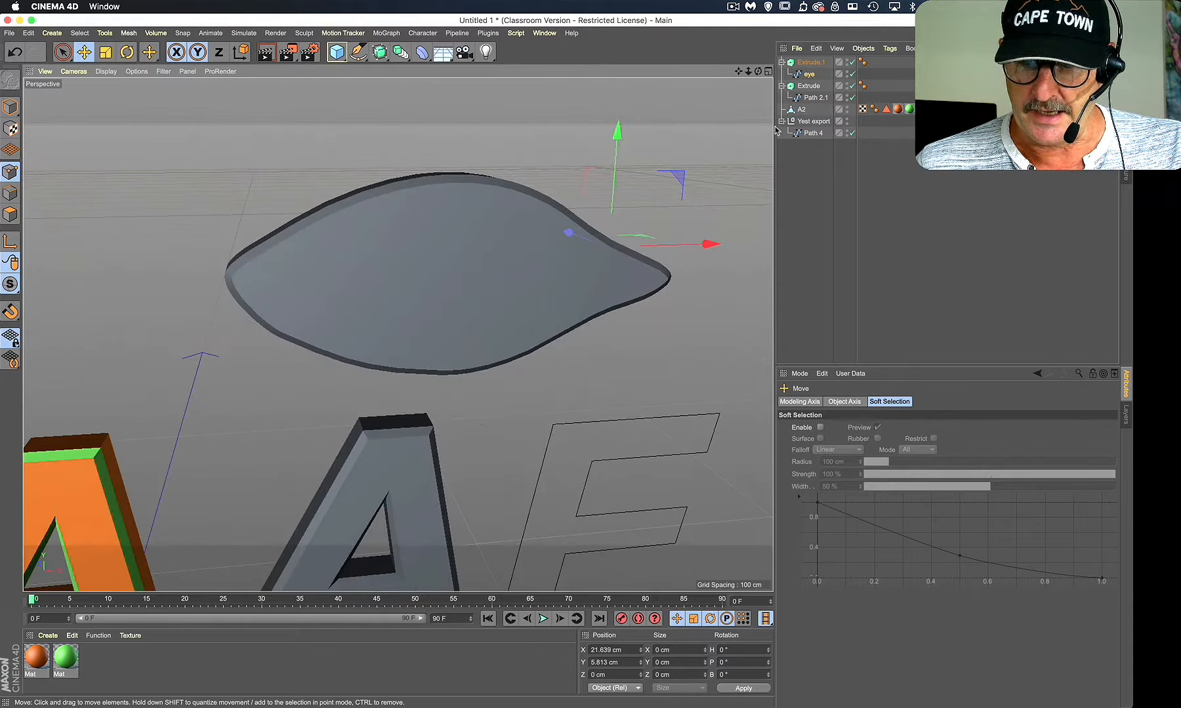
click(810, 62)
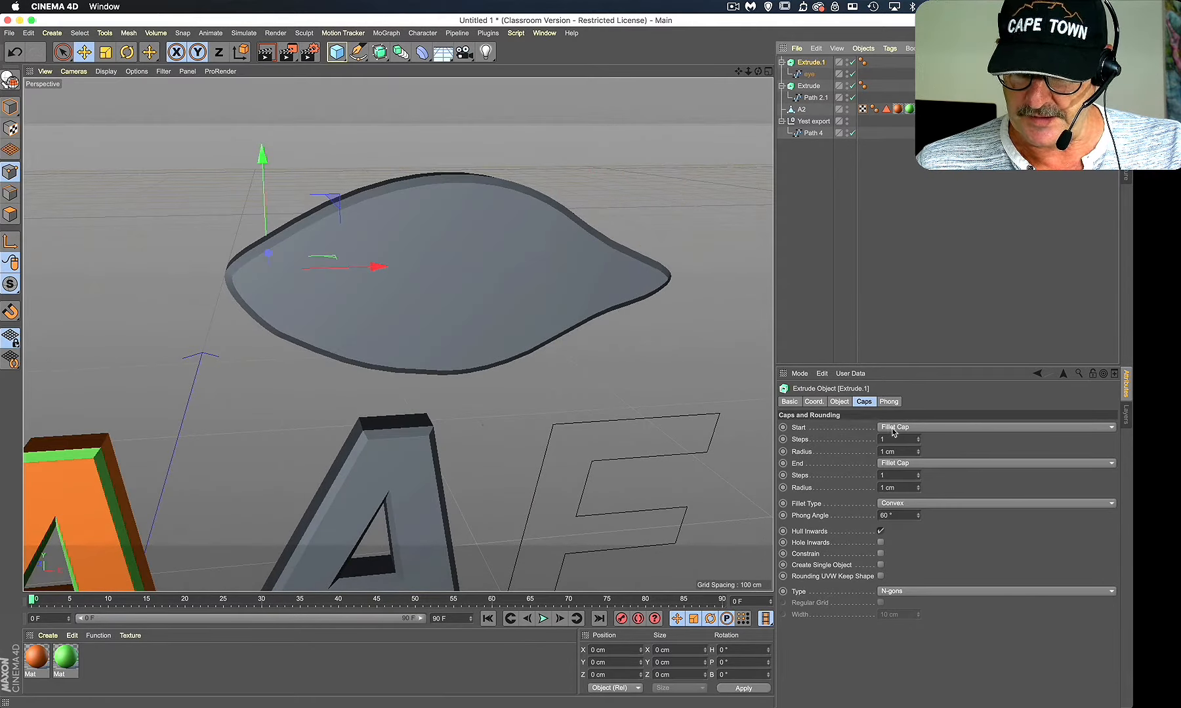
mouse_move(430, 236)
alt+mouse_down()
mouse_move(535, 226)
mouse_move(446, 239)
mouse_move(419, 229)
alt+mouse_up()
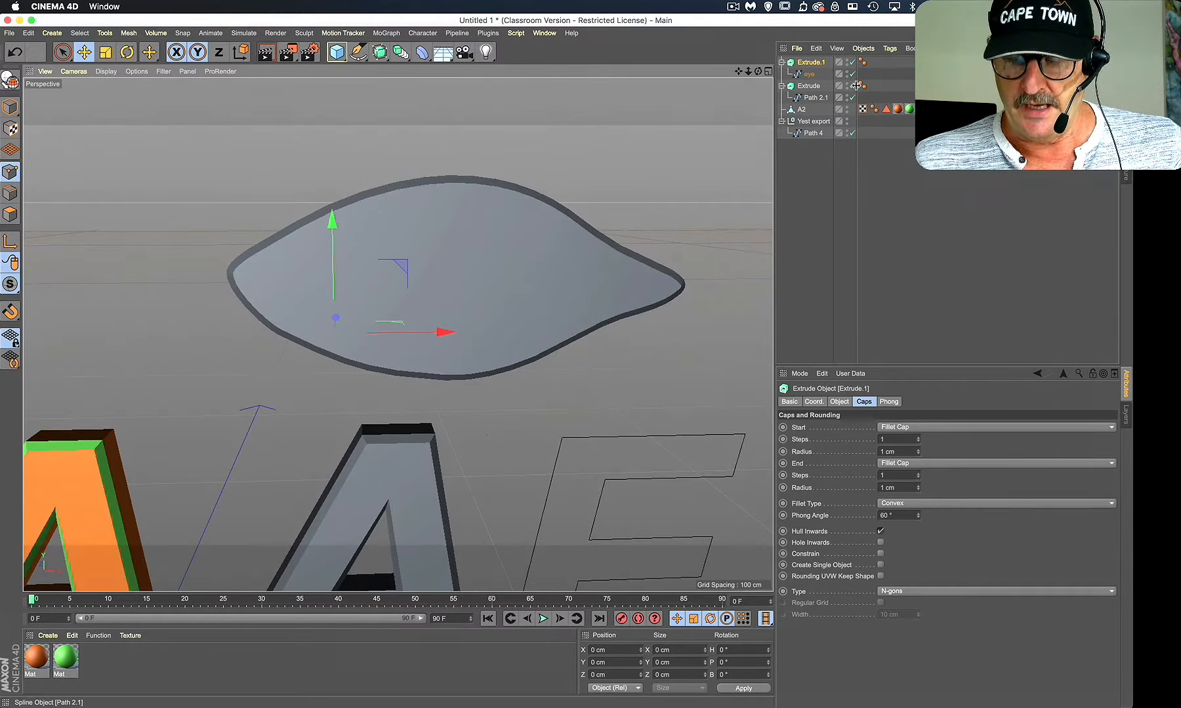
Step: Take the eye spline out of Extrude.1, select all its points and create a narrow outline just outside the curve
click(809, 73)
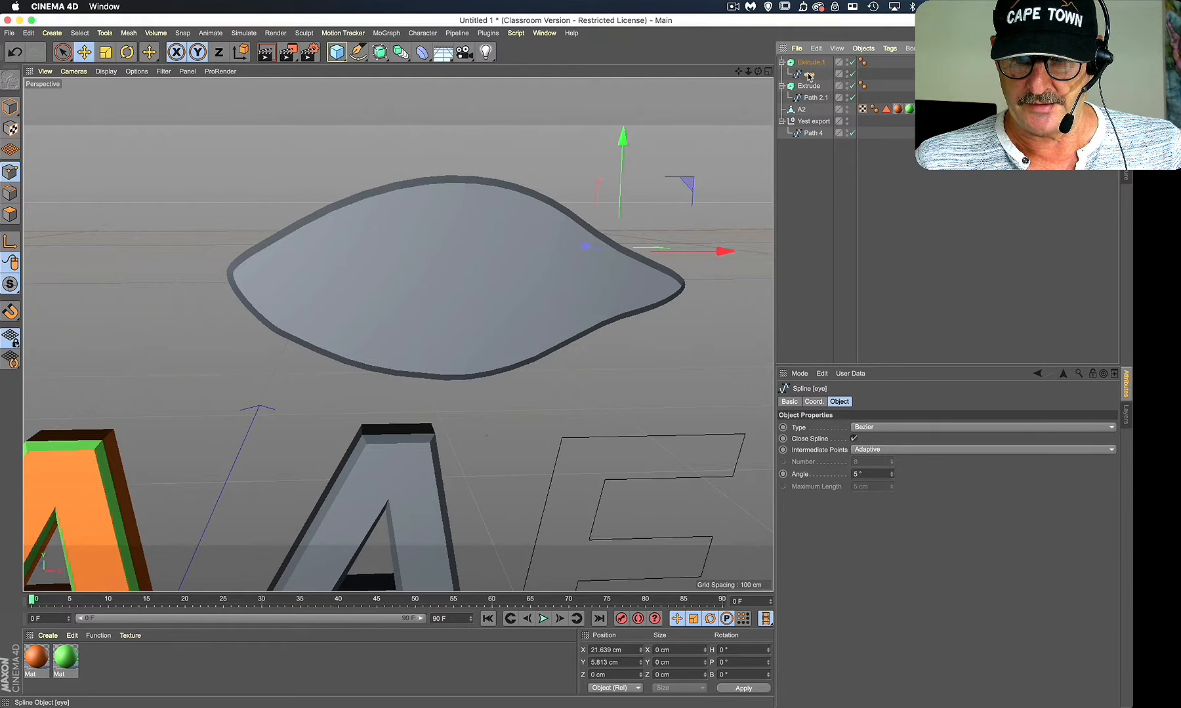
drag(811, 61, 811, 59)
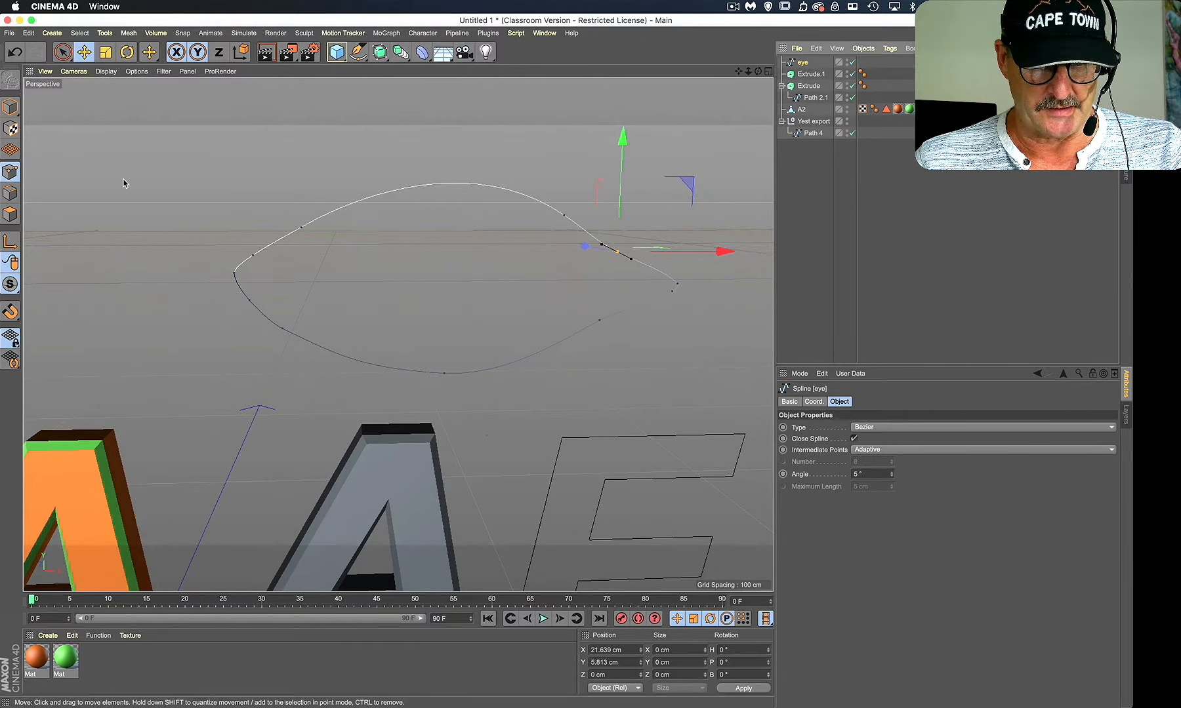
key(super+a)
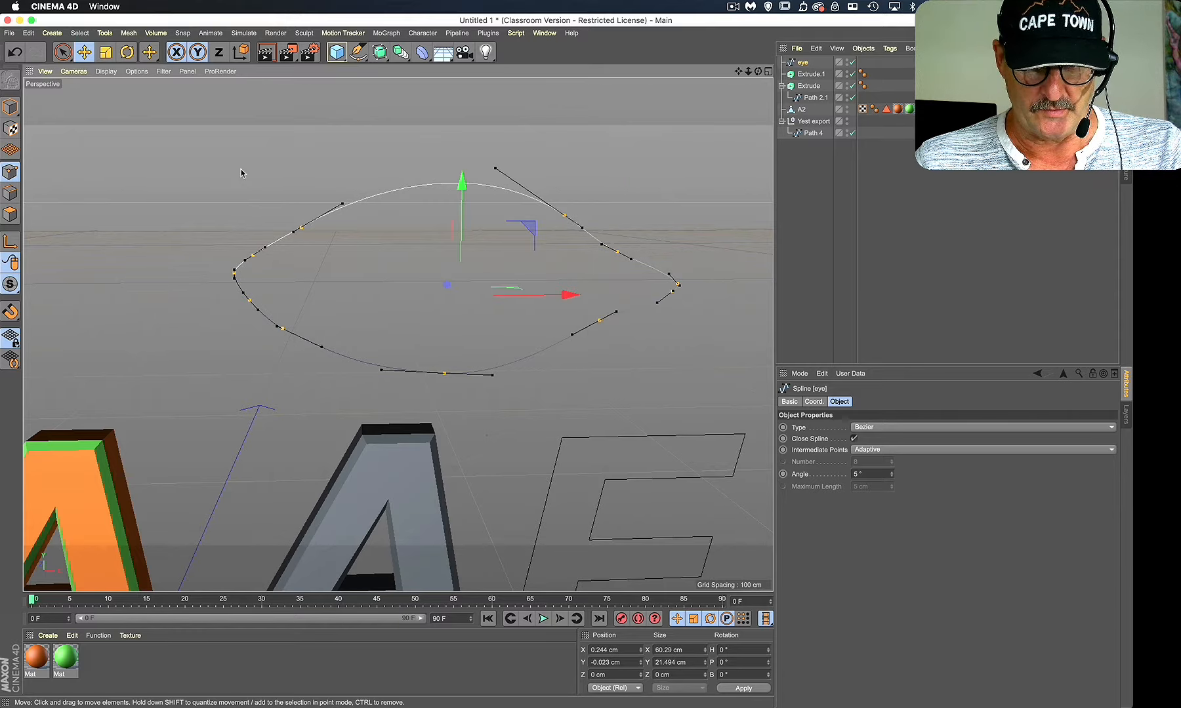
right_click(411, 147)
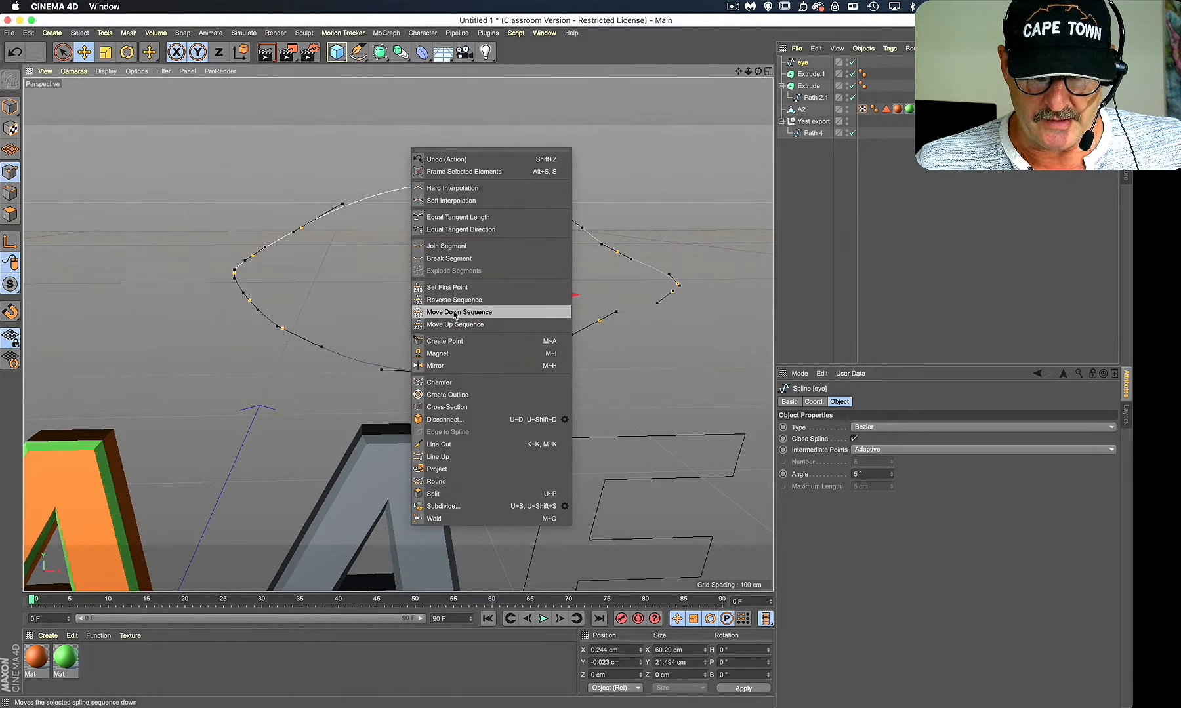
click(453, 395)
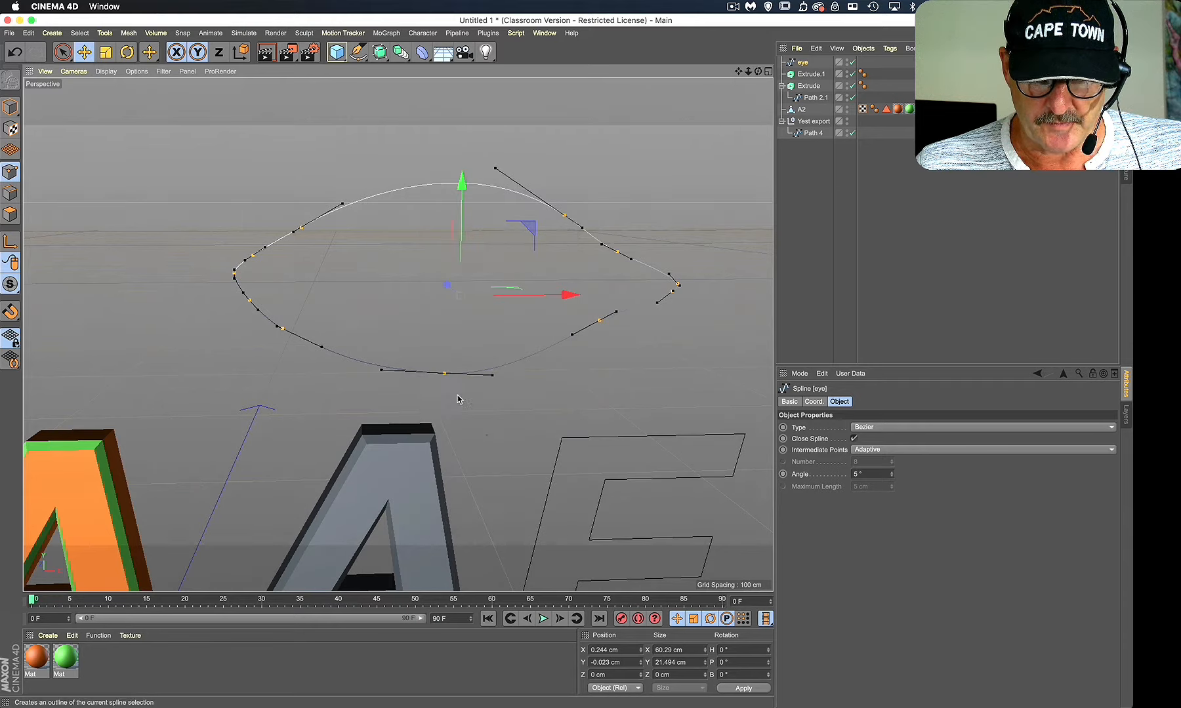
mouse_move(572, 152)
mouse_down()
mouse_move(619, 152)
mouse_move(582, 153)
mouse_up()
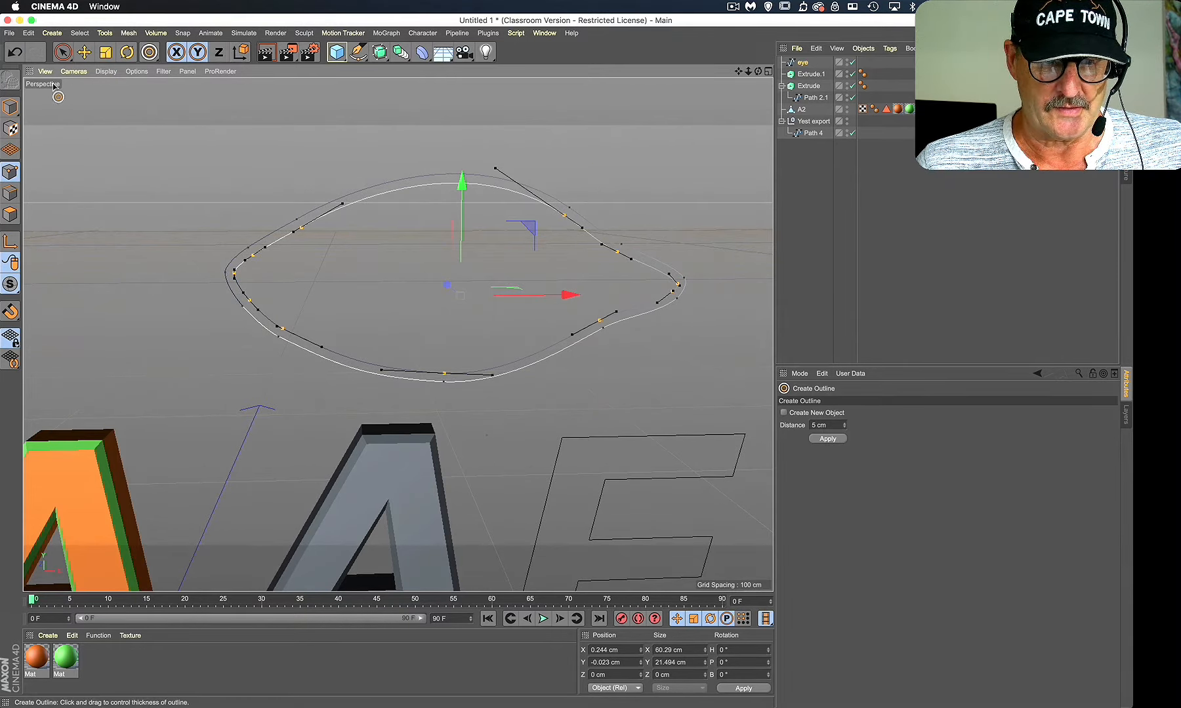
click(62, 51)
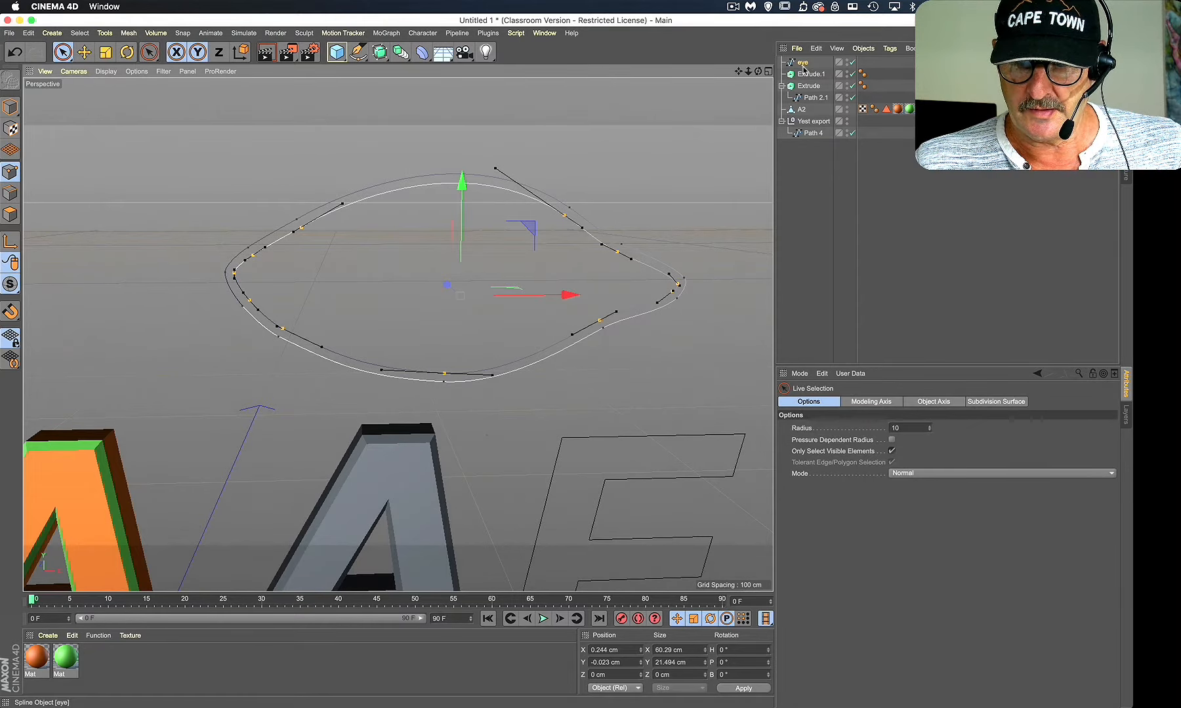
Step: Put the outlined eye spline back under Extrude.1 so it extrudes as a hollow frame
click(803, 63)
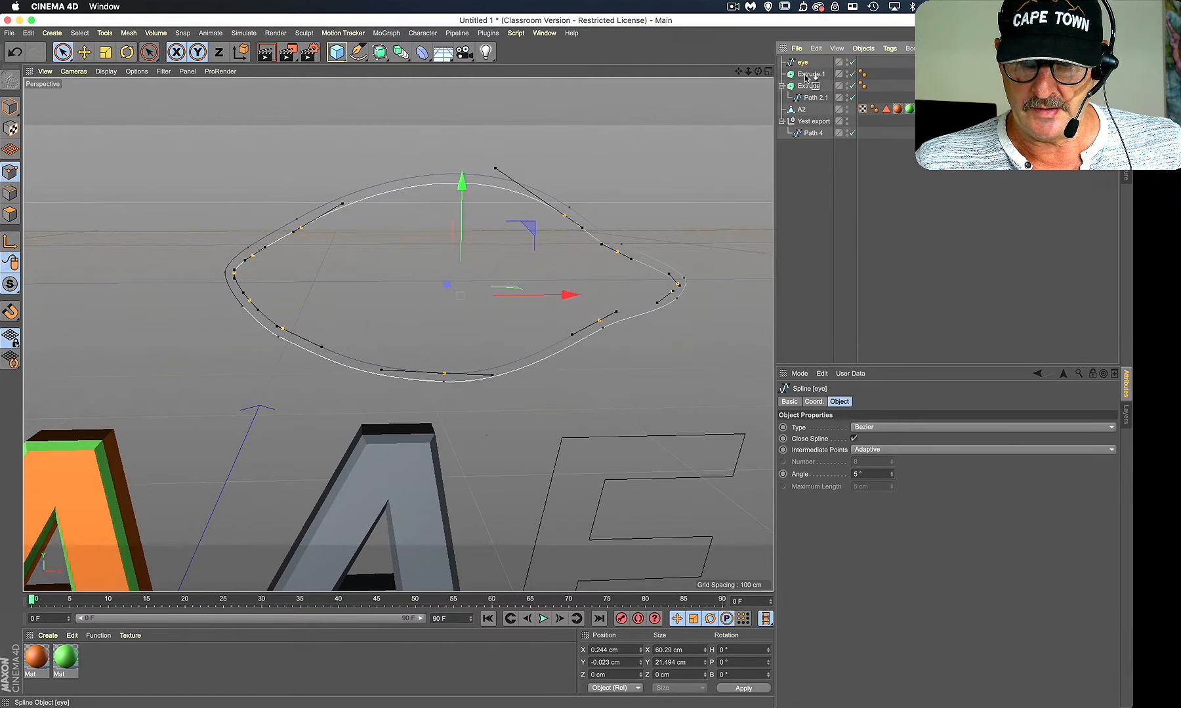
drag(805, 77, 807, 74)
mouse_move(595, 258)
alt+mouse_down()
mouse_move(474, 282)
mouse_move(498, 264)
mouse_move(610, 259)
alt+mouse_up()
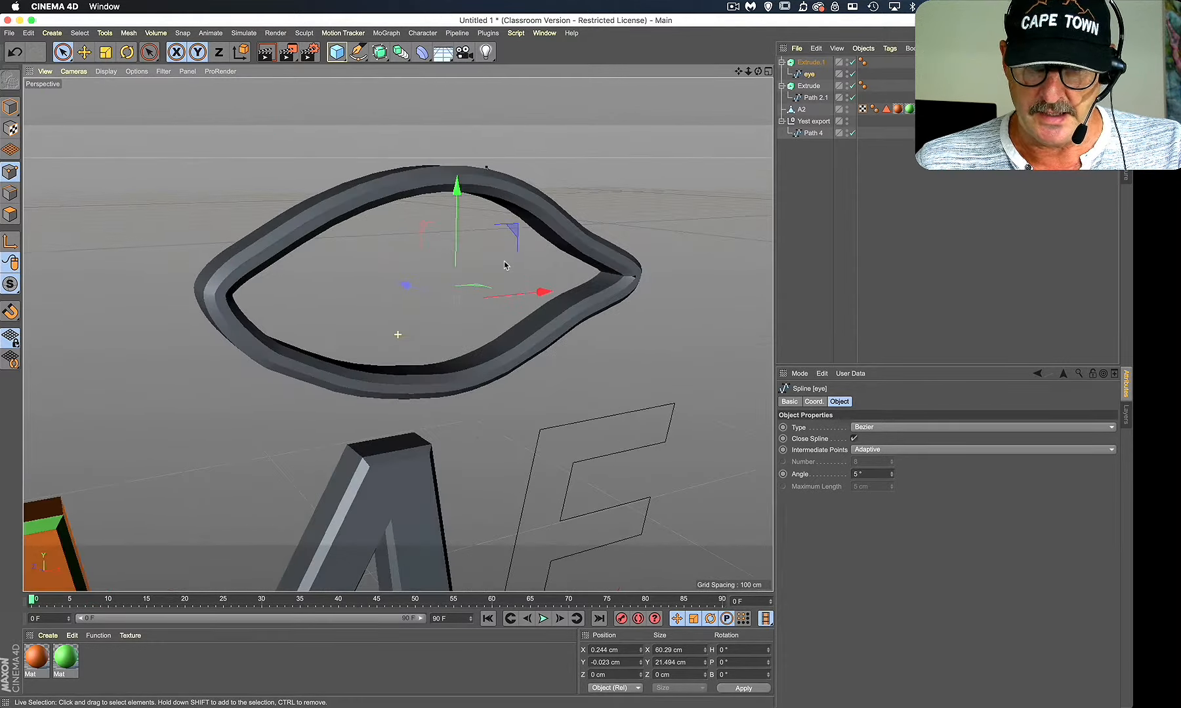
Step: Set the start cap's fillet radius on Extrude.1 to 0.2 cm
click(812, 63)
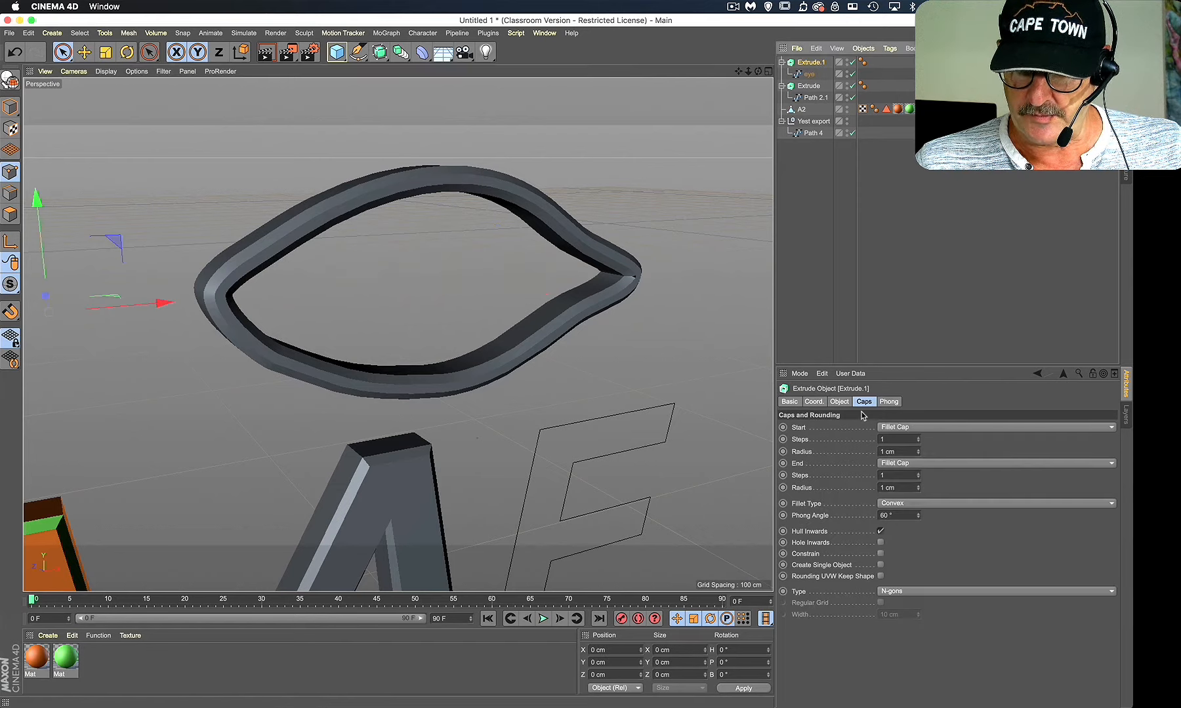
click(901, 451)
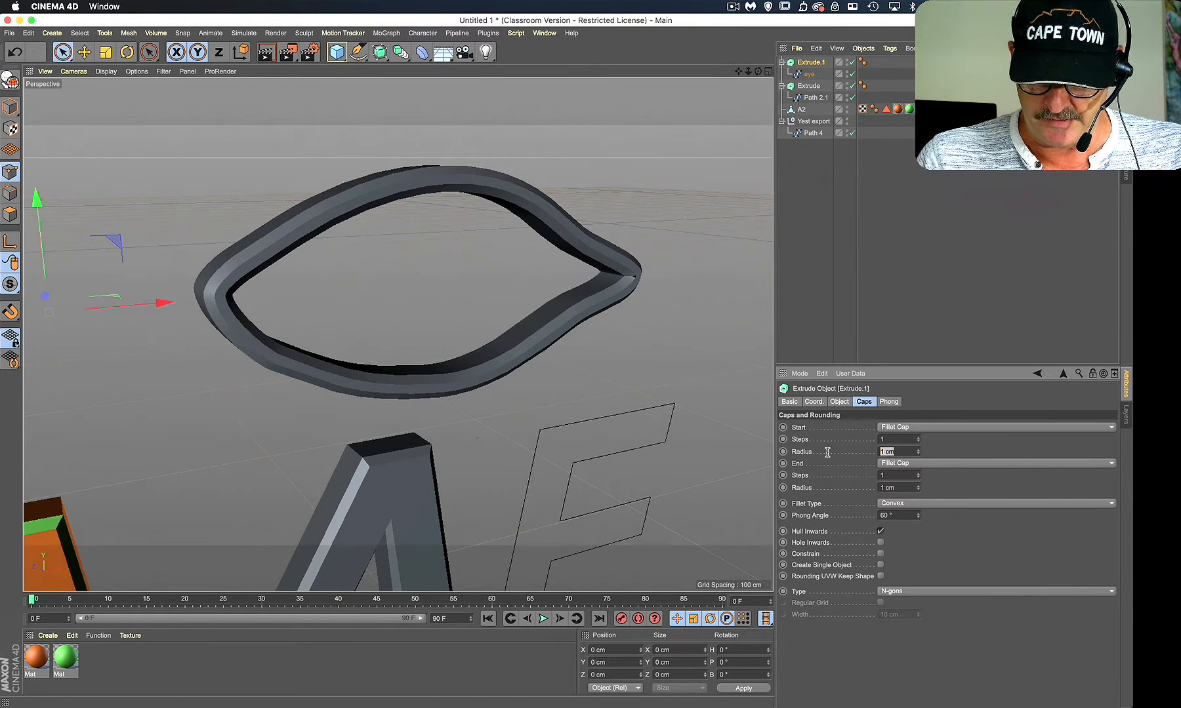
text(0.2)
key(Return)
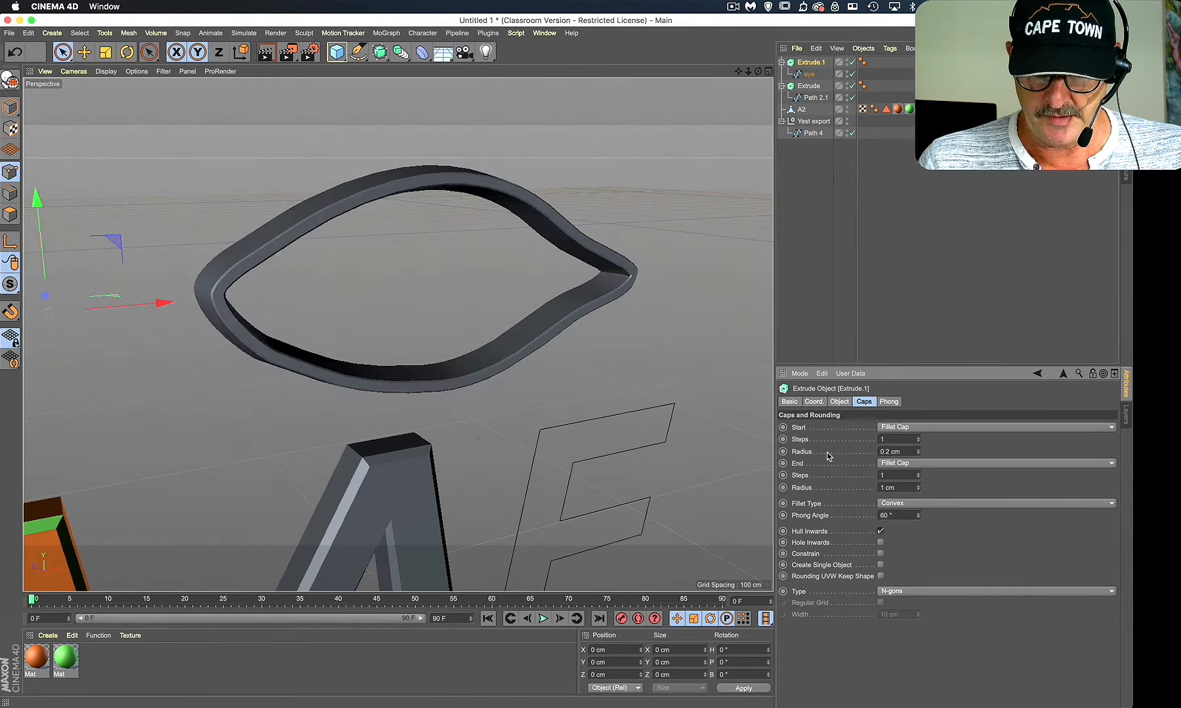
Step: Switch both the start and end of Extrude.1 from fillet caps to plain Cap
click(912, 428)
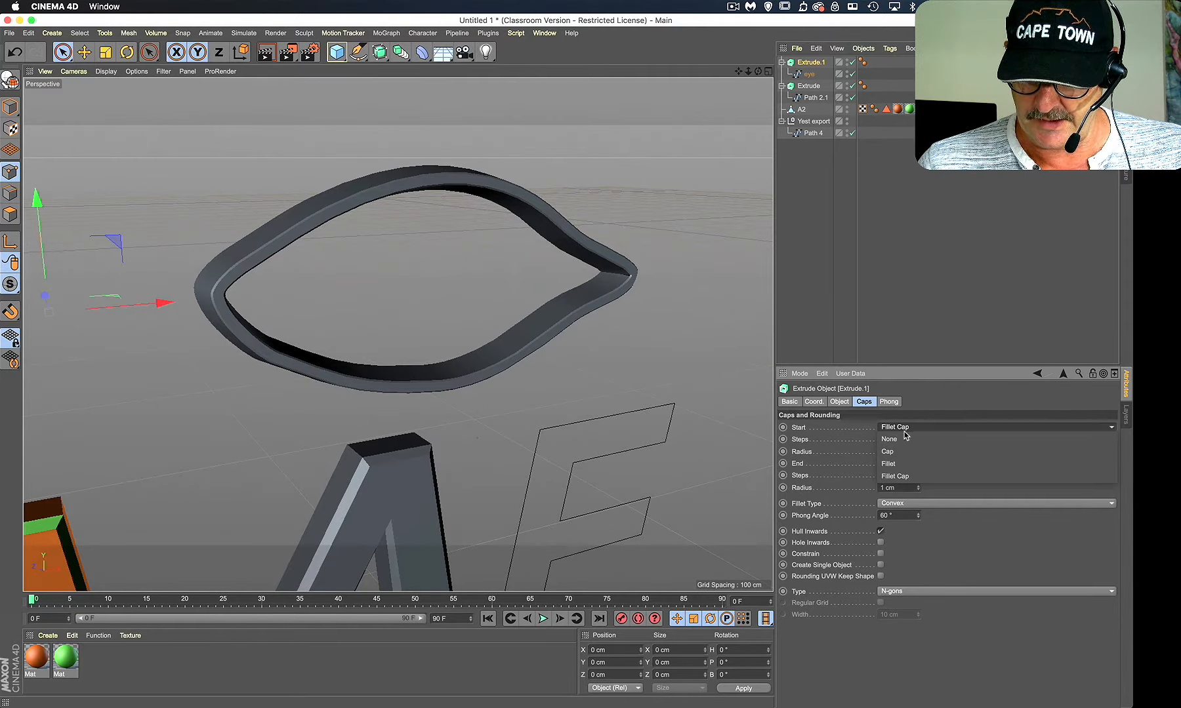
click(893, 440)
click(902, 505)
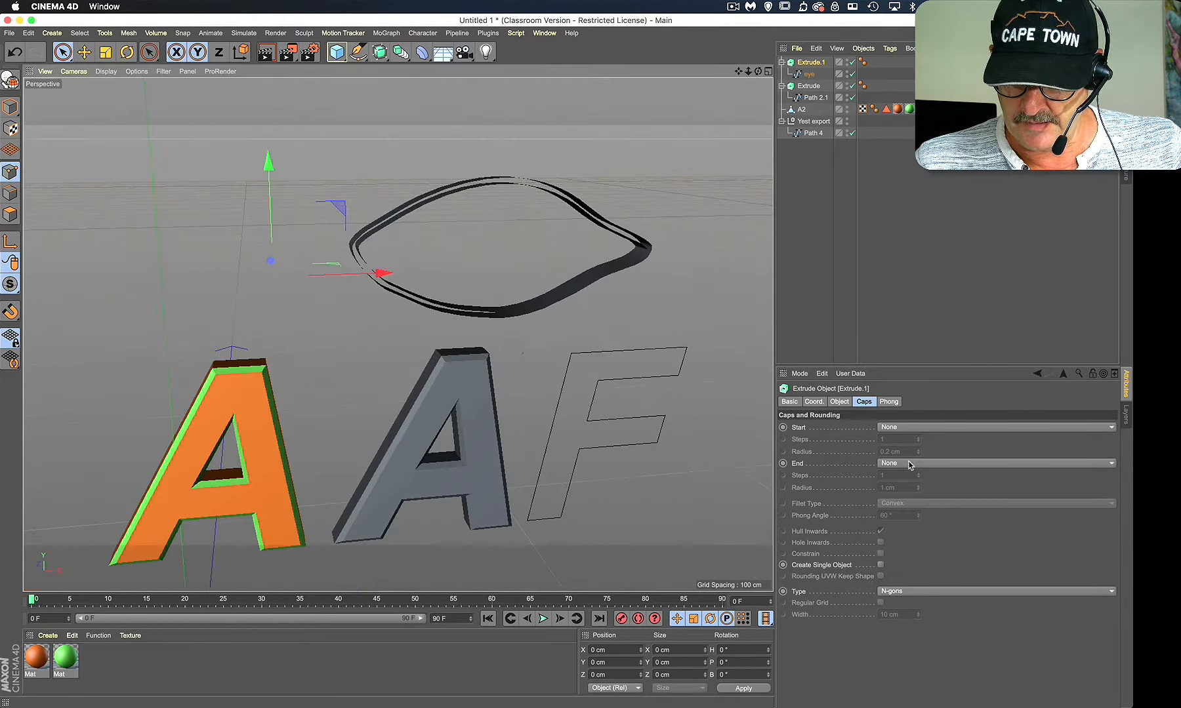
click(908, 463)
click(887, 487)
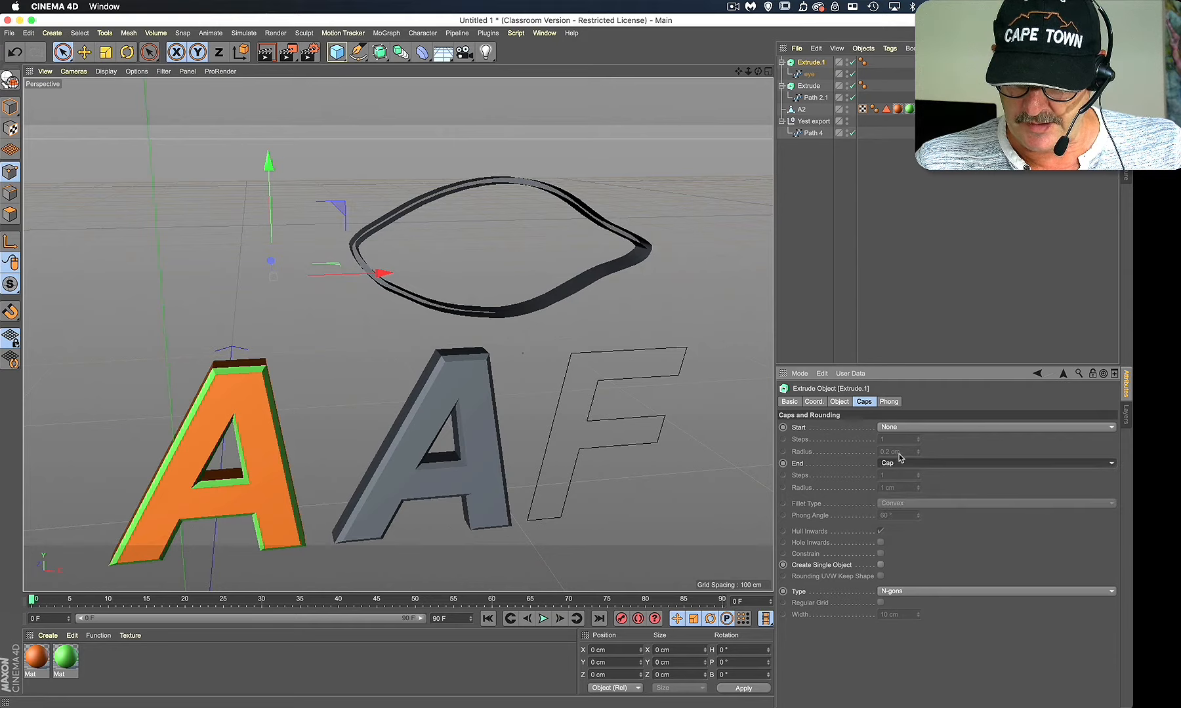
click(911, 428)
click(886, 452)
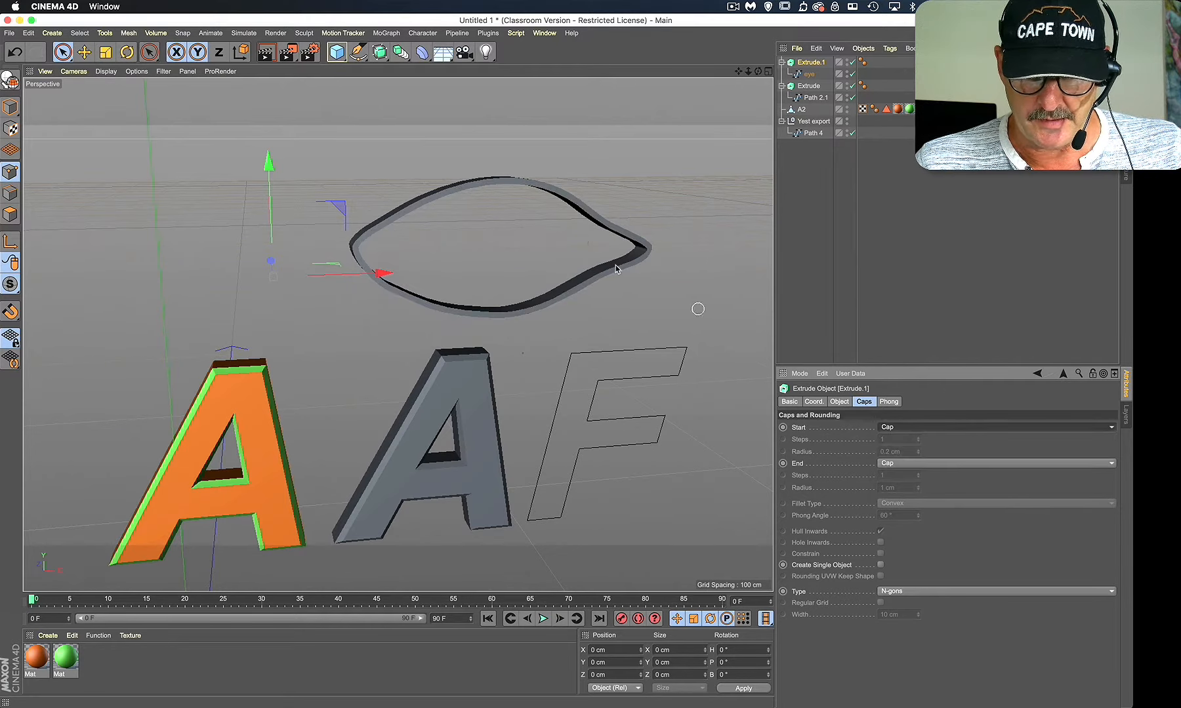
Step: Examine the capped eye frame from several angles and distances
alt+drag(453, 169, 430, 167)
alt+right_drag(349, 187, 425, 174)
mouse_move(298, 247)
alt+mouse_down()
mouse_move(387, 225)
mouse_move(234, 234)
mouse_move(296, 250)
alt+mouse_up()
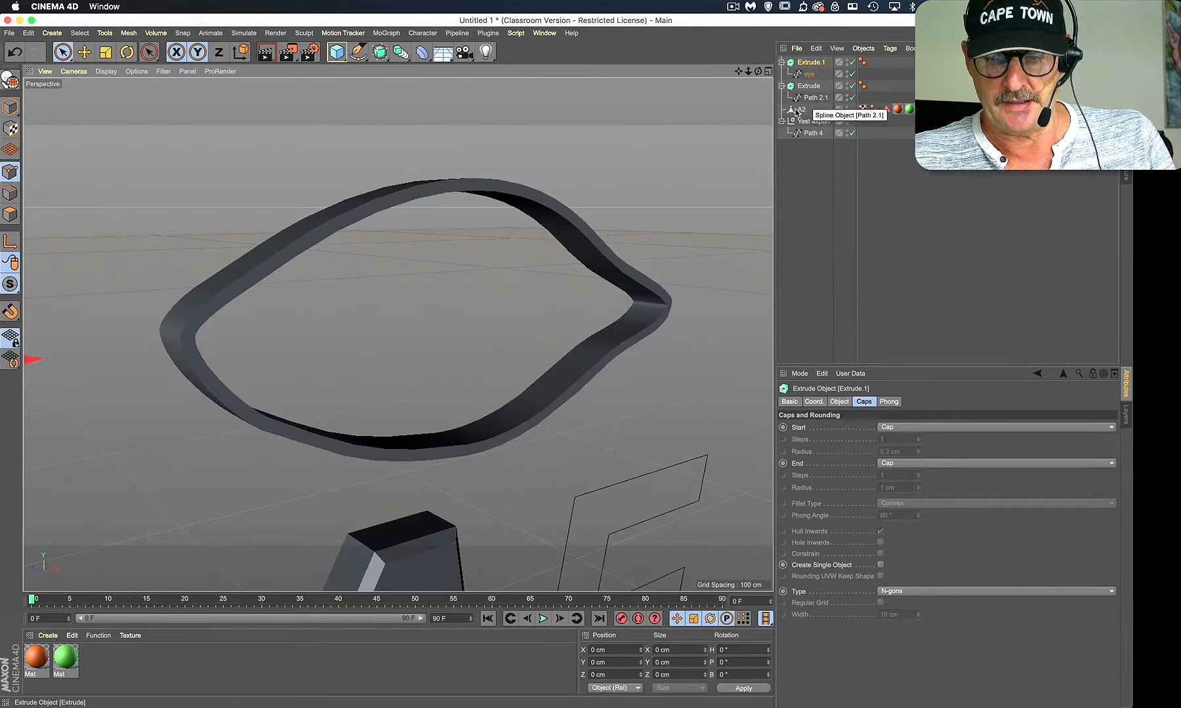
alt+drag(495, 290, 471, 288)
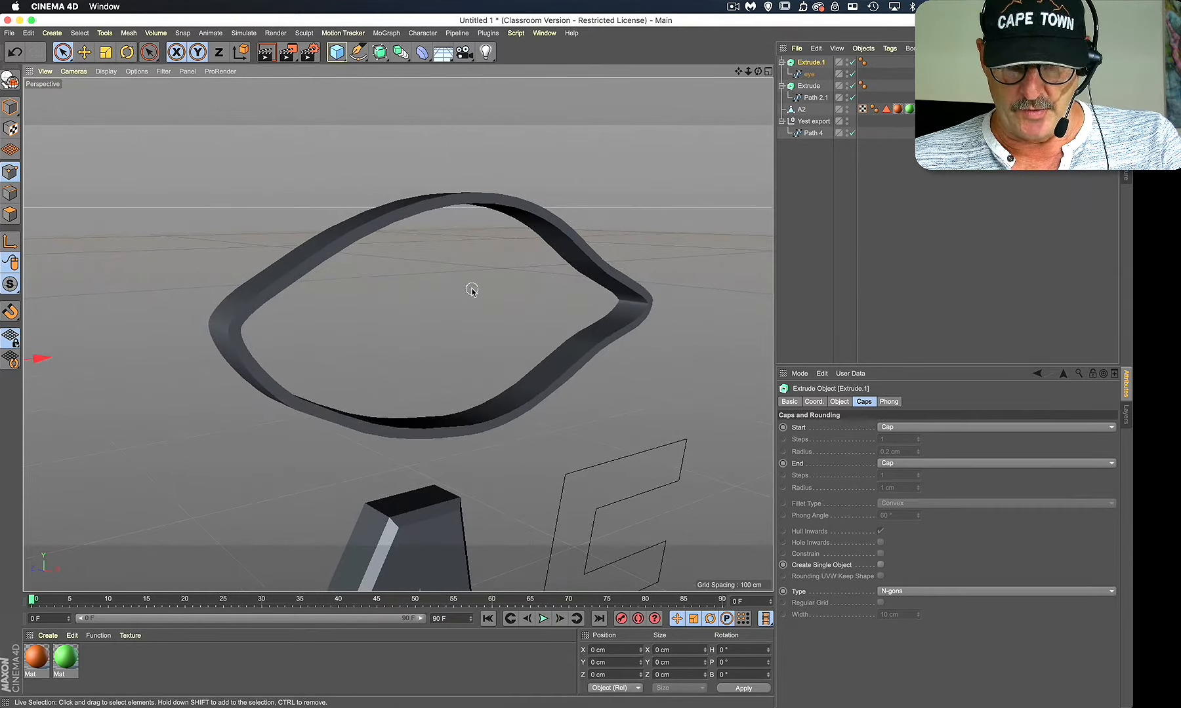
alt+drag(642, 173, 459, 168)
alt+right_drag(545, 224, 505, 233)
alt+drag(504, 228, 403, 236)
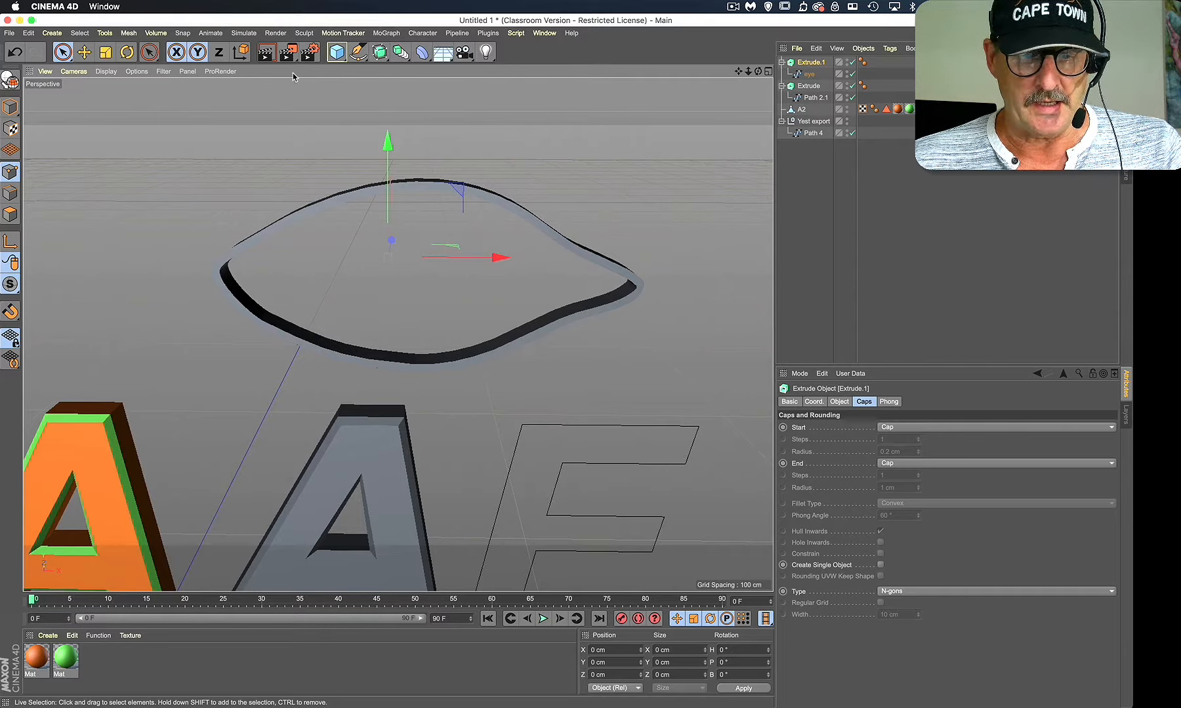
Step: Add a cylinder turned so its round end faces forward, and move it up into the middle of the eye frame
click(337, 53)
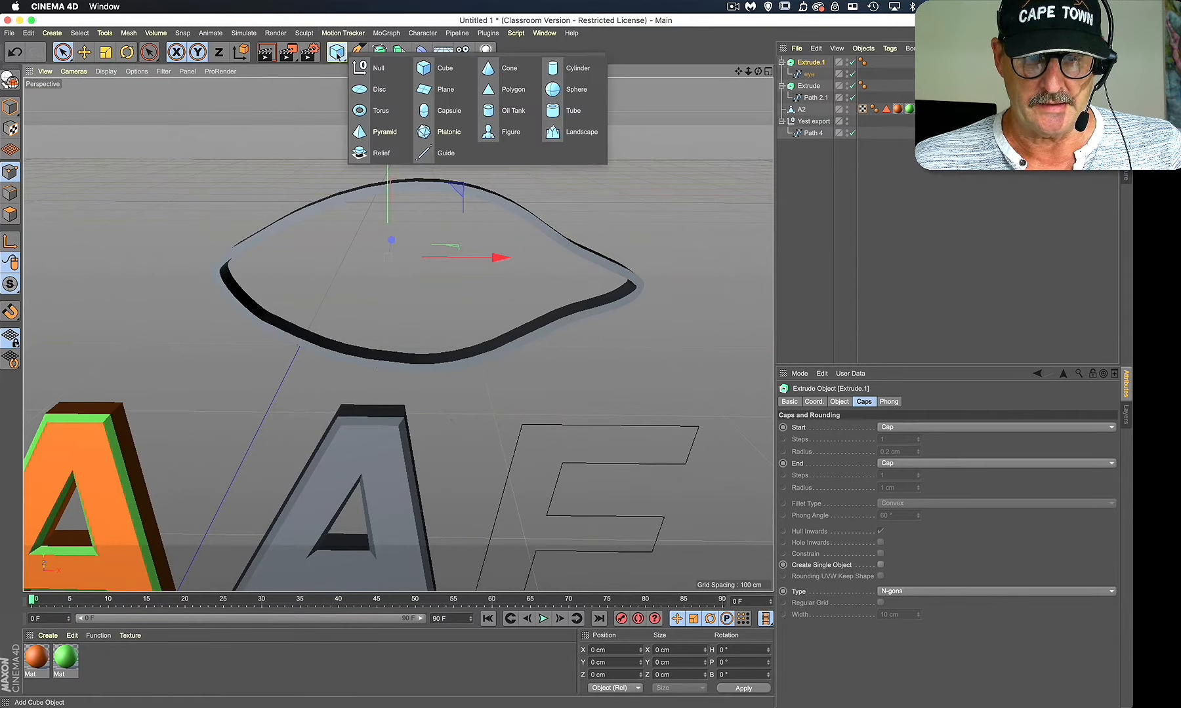
click(553, 68)
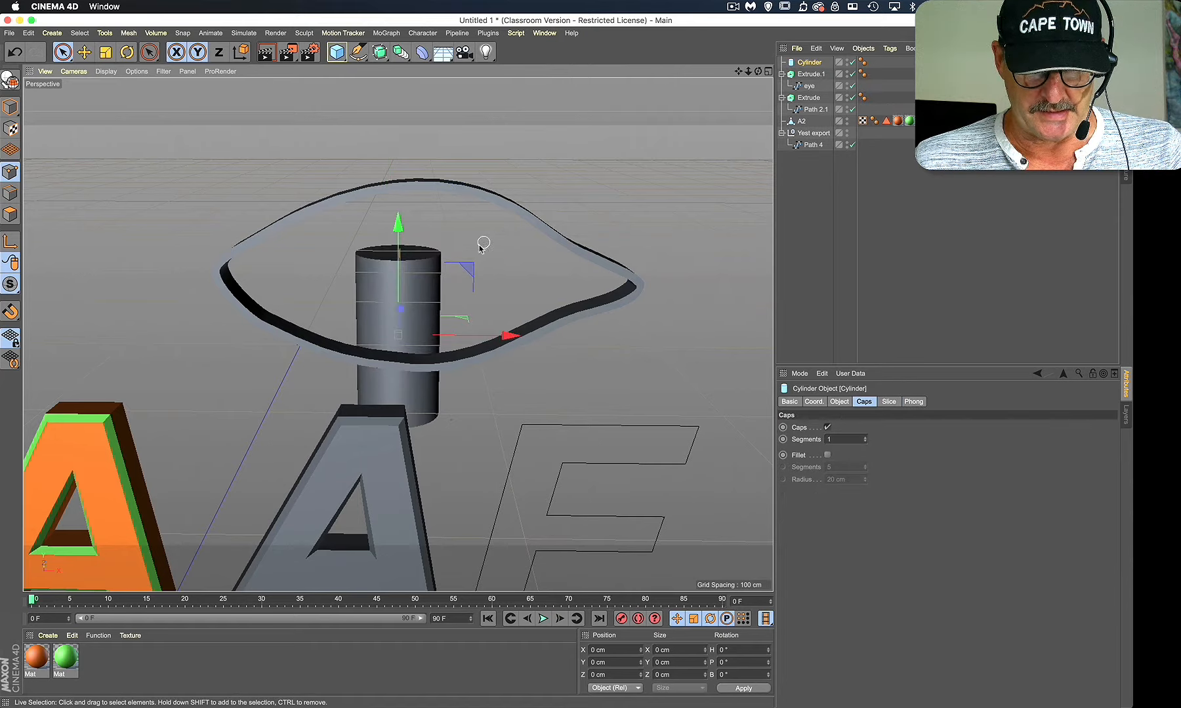
key(r)
drag(397, 280, 408, 411)
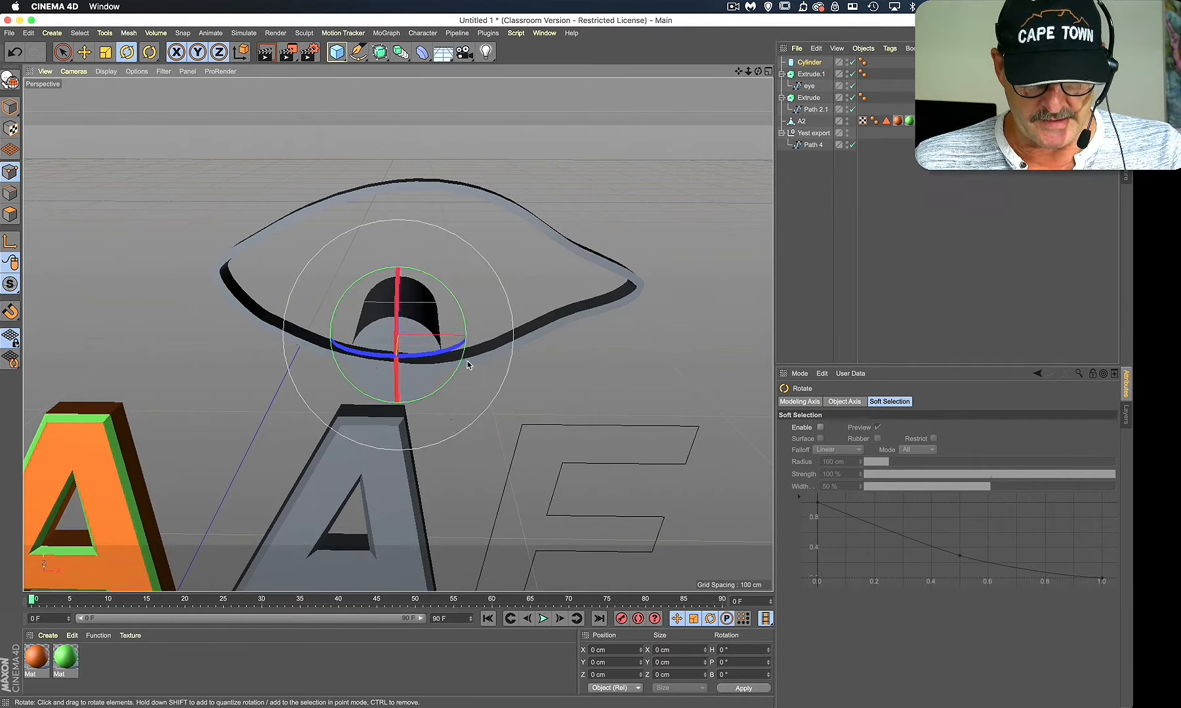
key(e)
drag(510, 374, 526, 283)
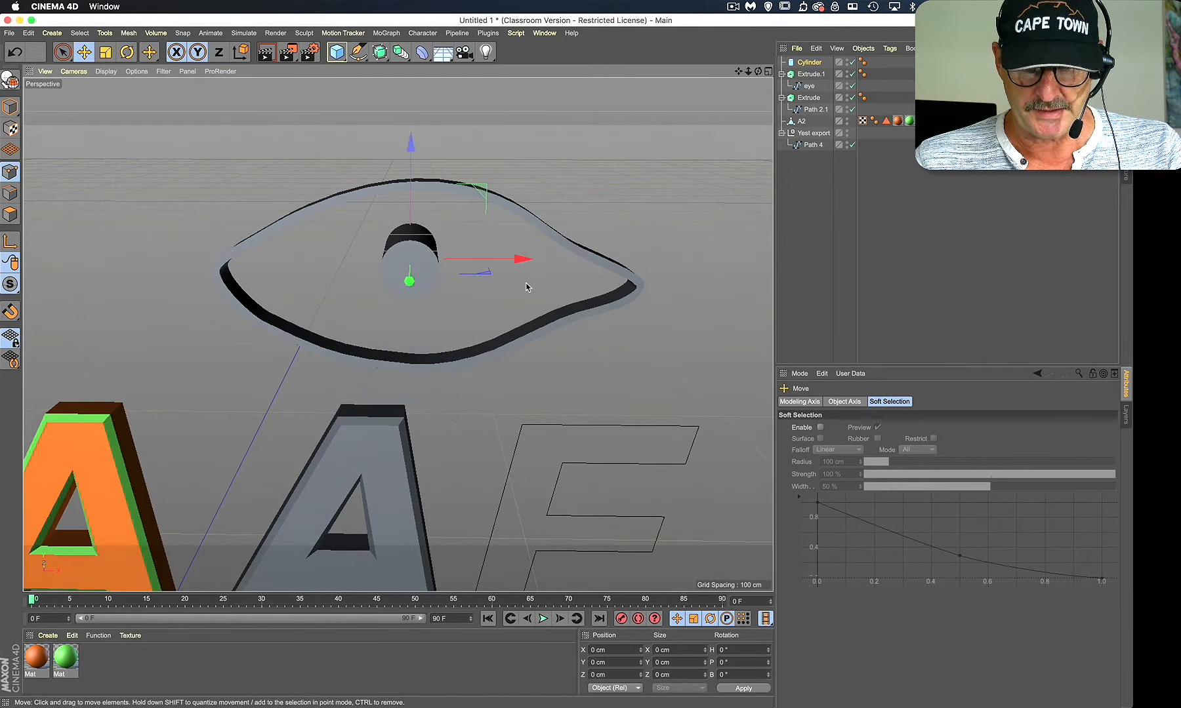
Step: Move the cylinder to the letters' depth and height, and scale it down uniformly to about the size of the middle A
click(768, 71)
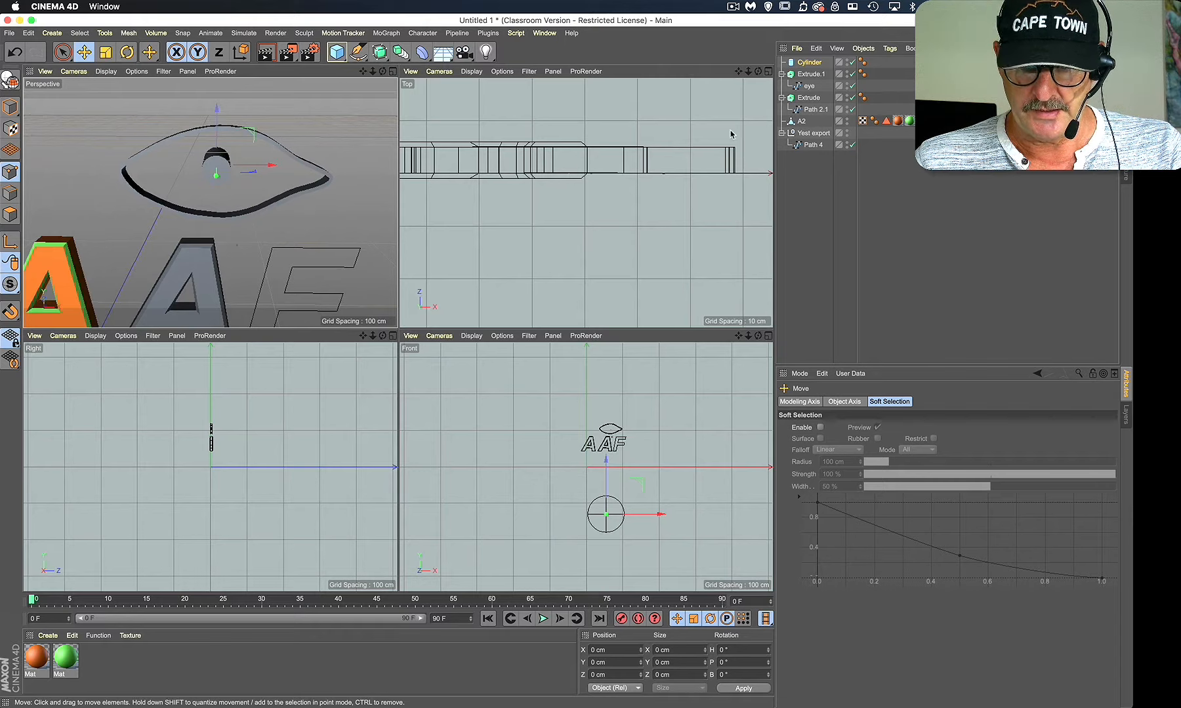
scroll(634, 236, down, 12)
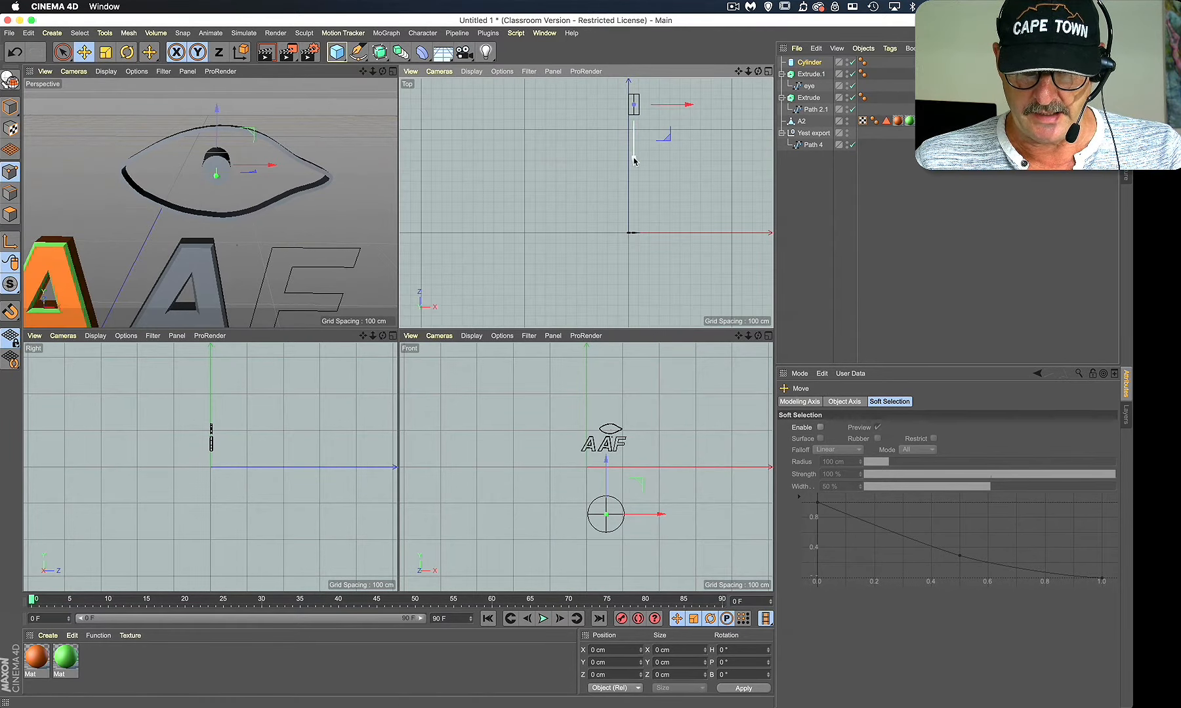
drag(633, 159, 631, 287)
drag(216, 458, 211, 390)
key(t)
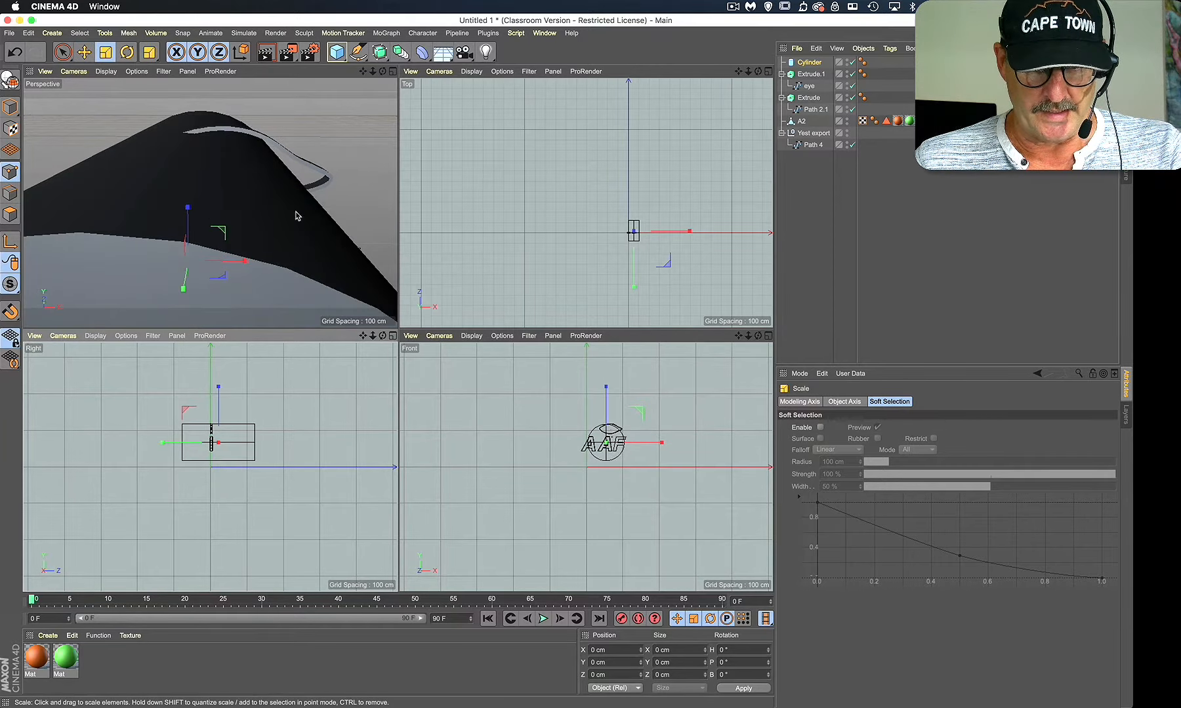
drag(311, 183, 190, 199)
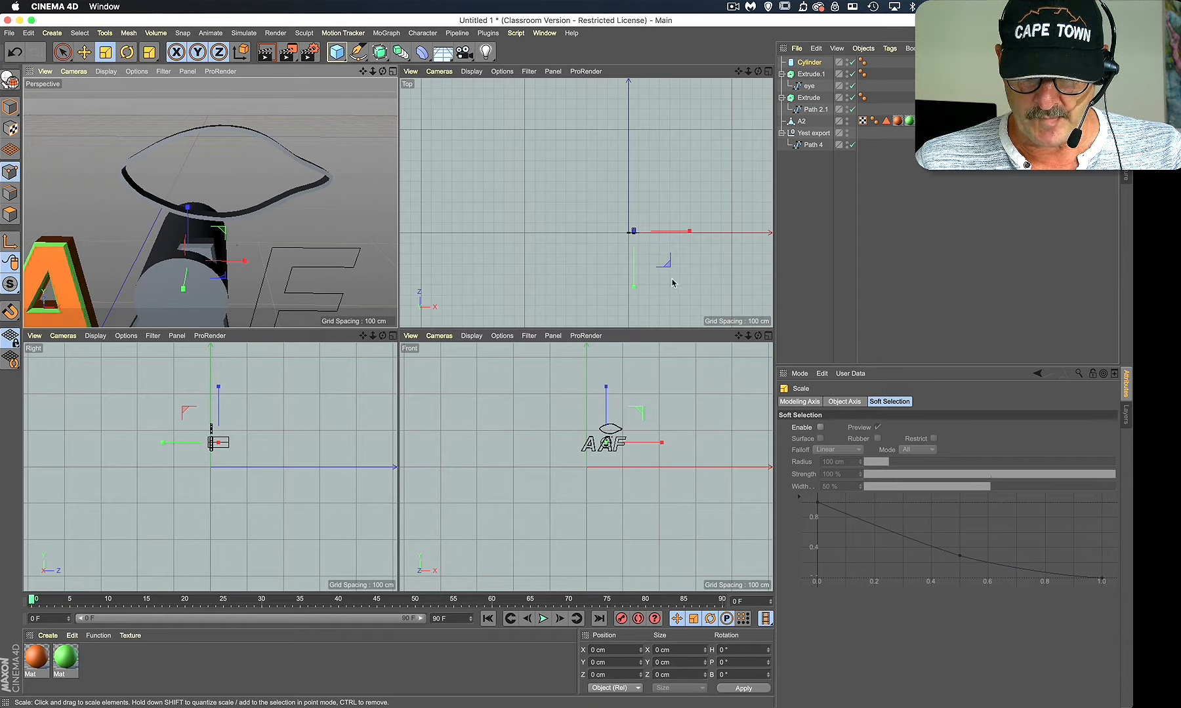
Step: Raise the cylinder from the middle A up to the height of the eye outline in the Front view
scroll(606, 200, up, 10)
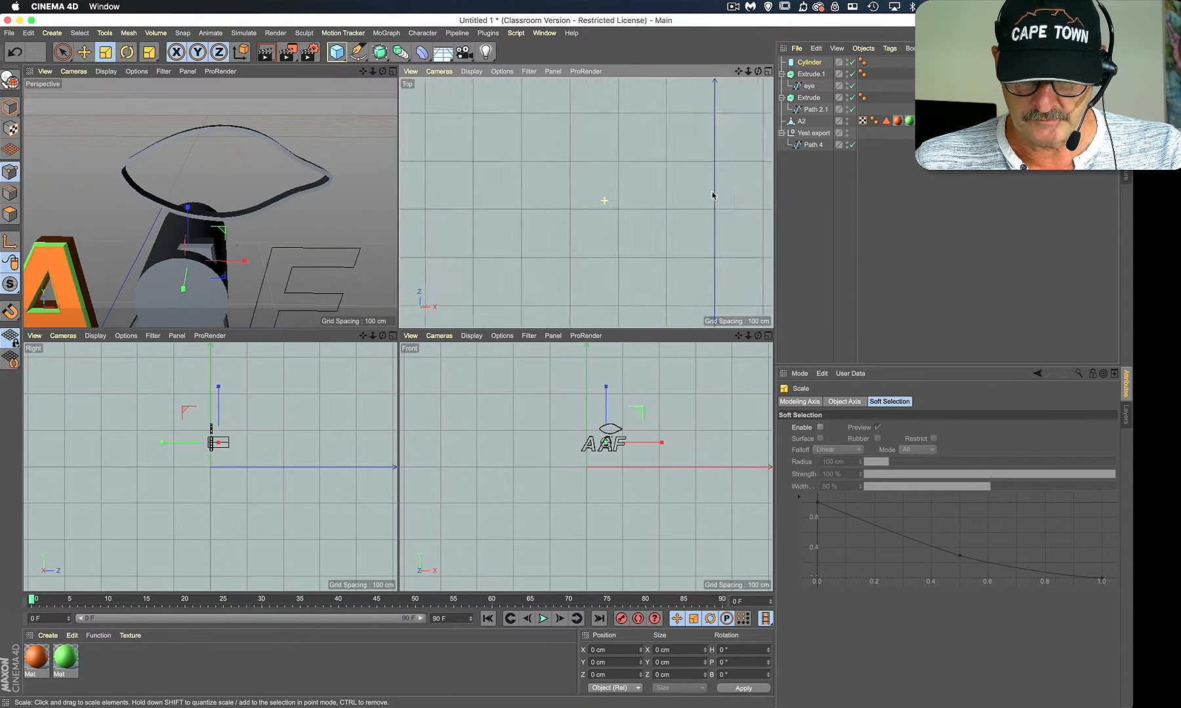
alt+middle_drag(719, 196, 647, 116)
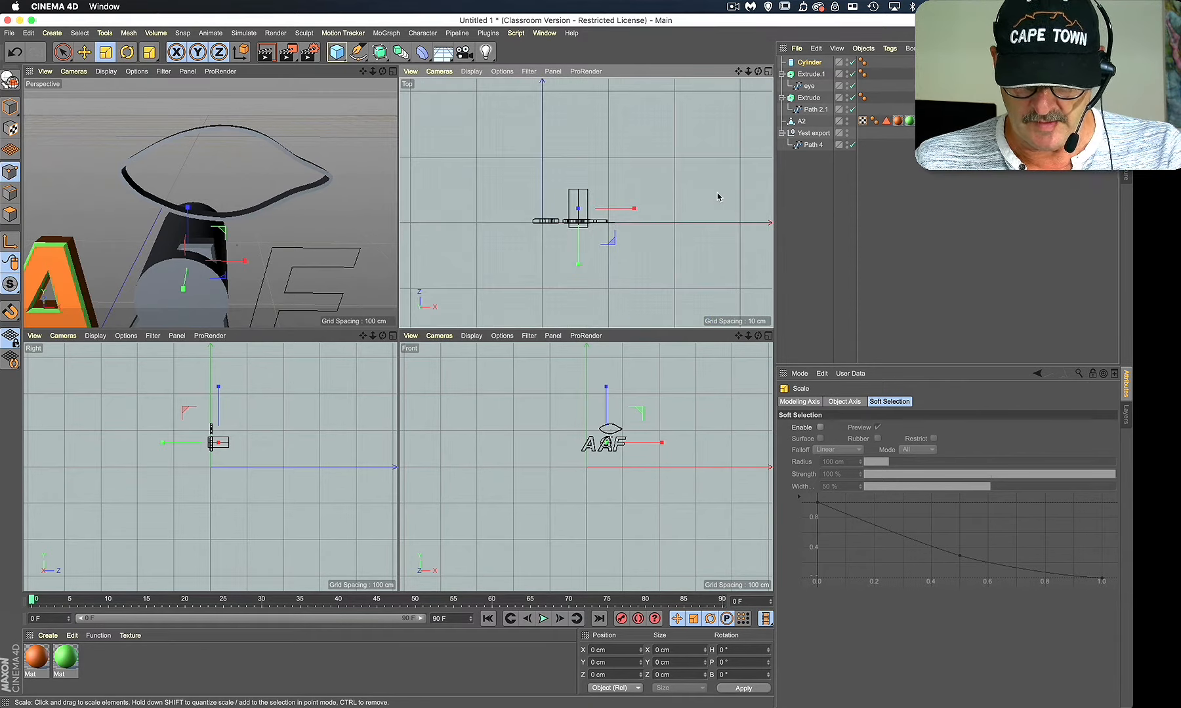
scroll(717, 197, up, 10)
scroll(702, 557, up, 10)
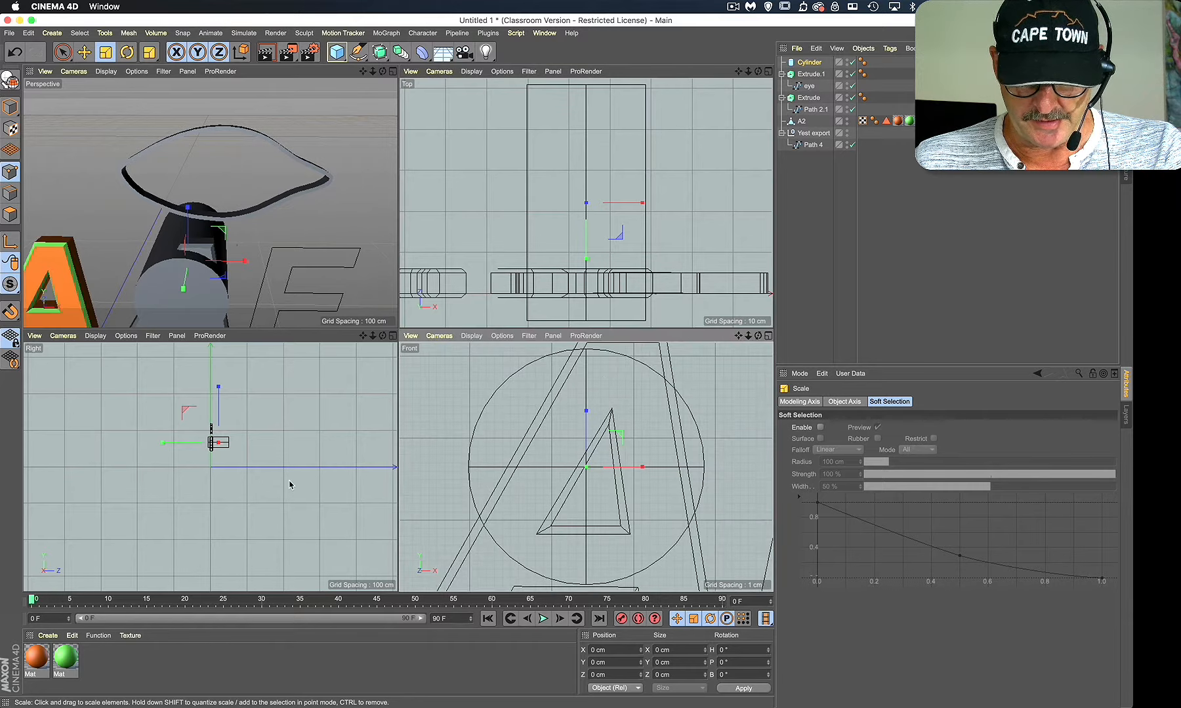
scroll(290, 486, up, 10)
scroll(289, 485, down, 4)
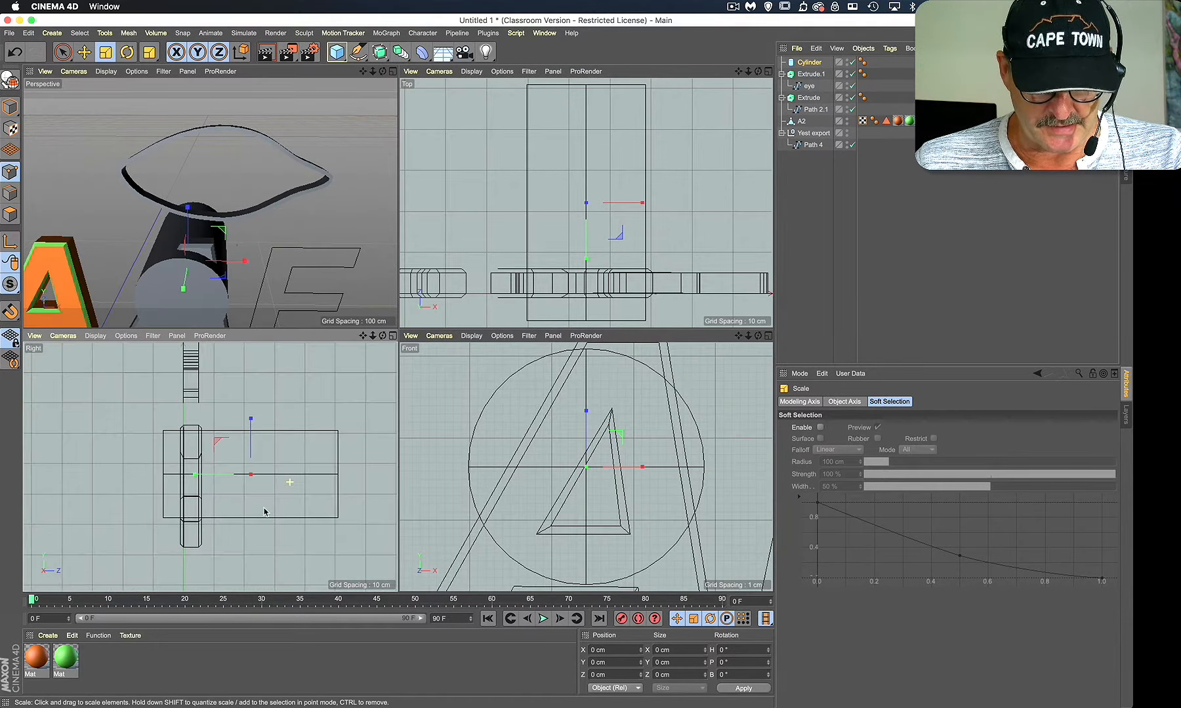
scroll(615, 201, down, 3)
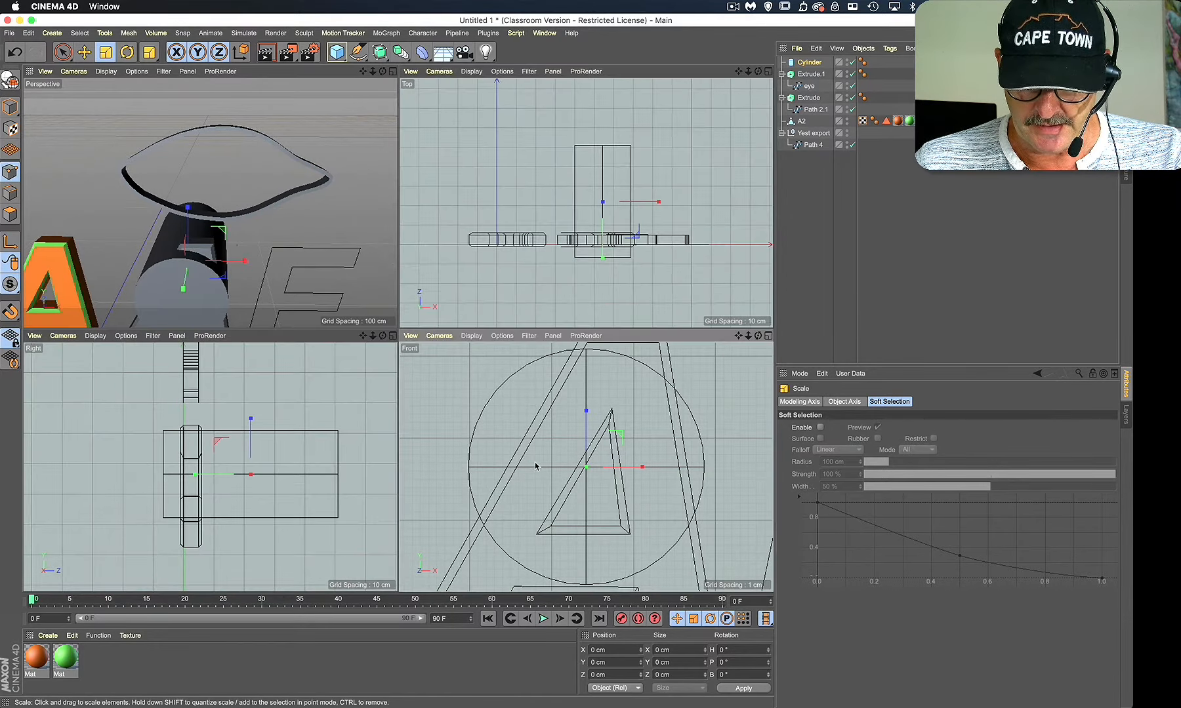
scroll(640, 431, down, 5)
scroll(592, 460, up, 2)
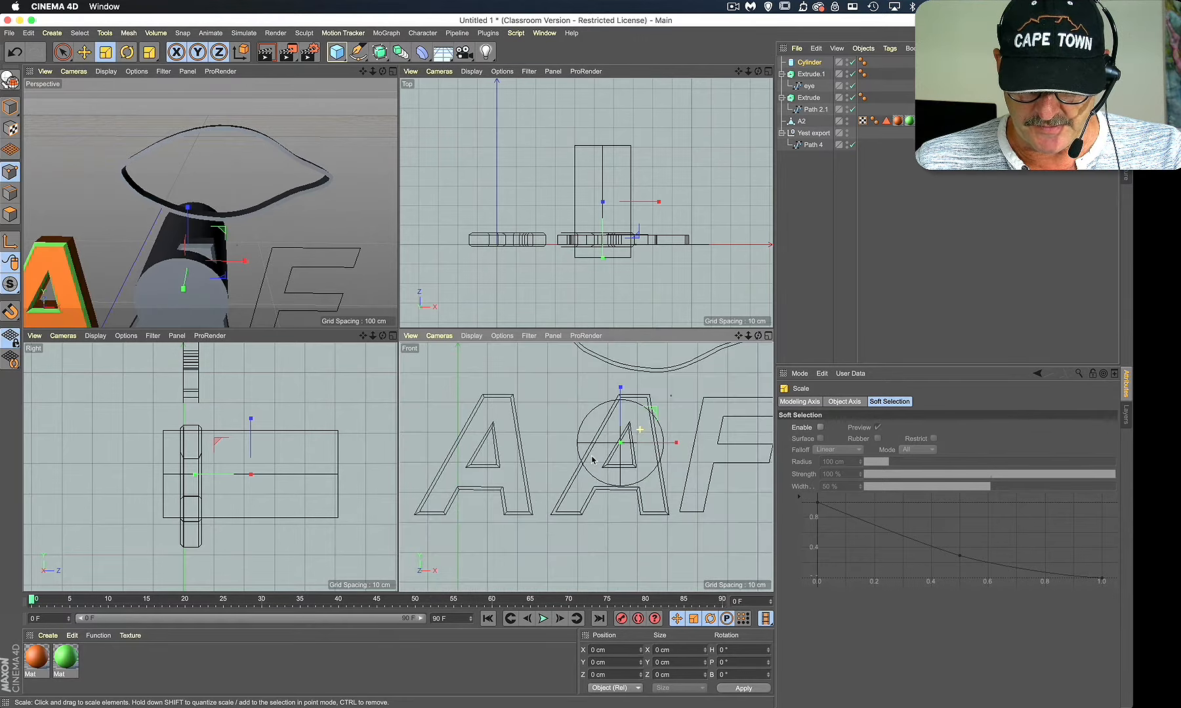
key(e)
drag(619, 396, 619, 341)
key(o)
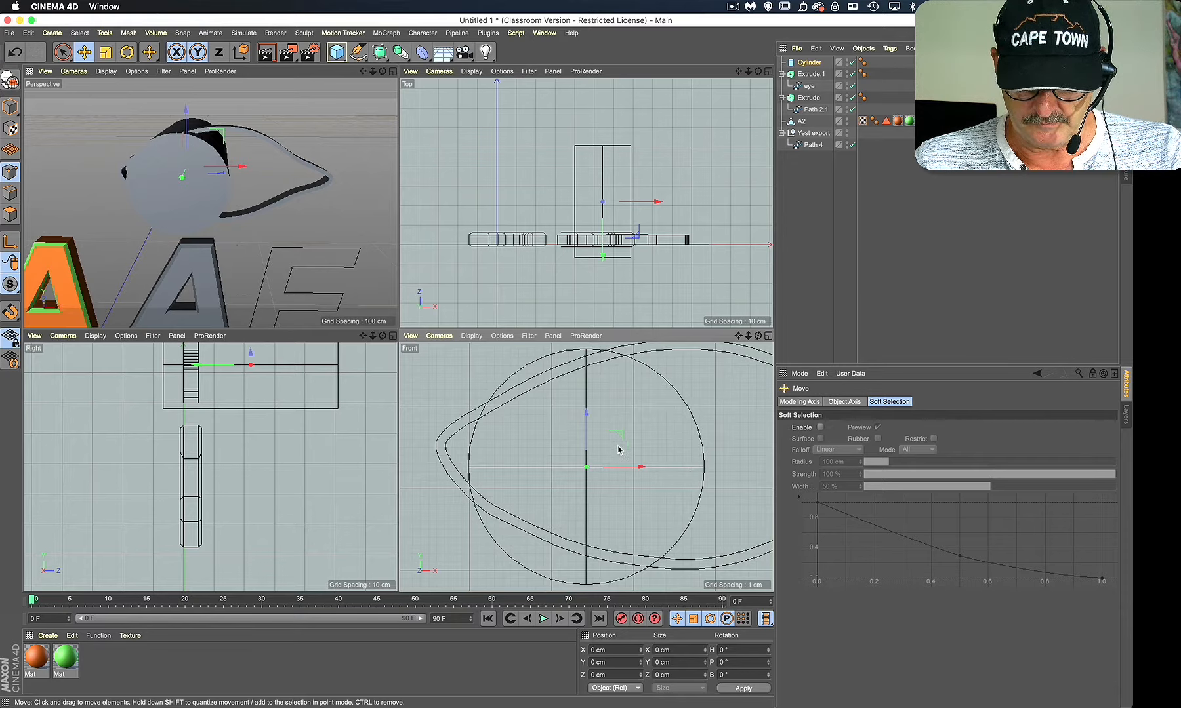
Step: Center the cylinder between the eye's corners and lids, and scale it to about 25.8 cm across to fit inside the frame
scroll(618, 450, down, 4)
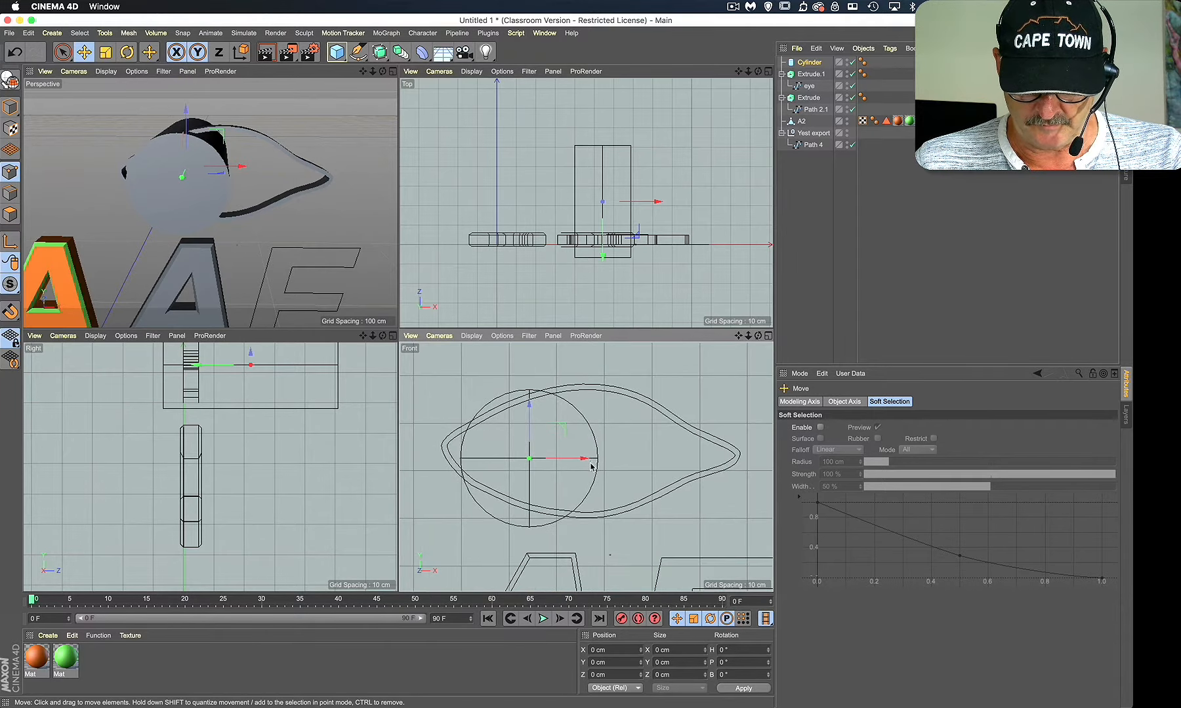
drag(590, 467, 638, 446)
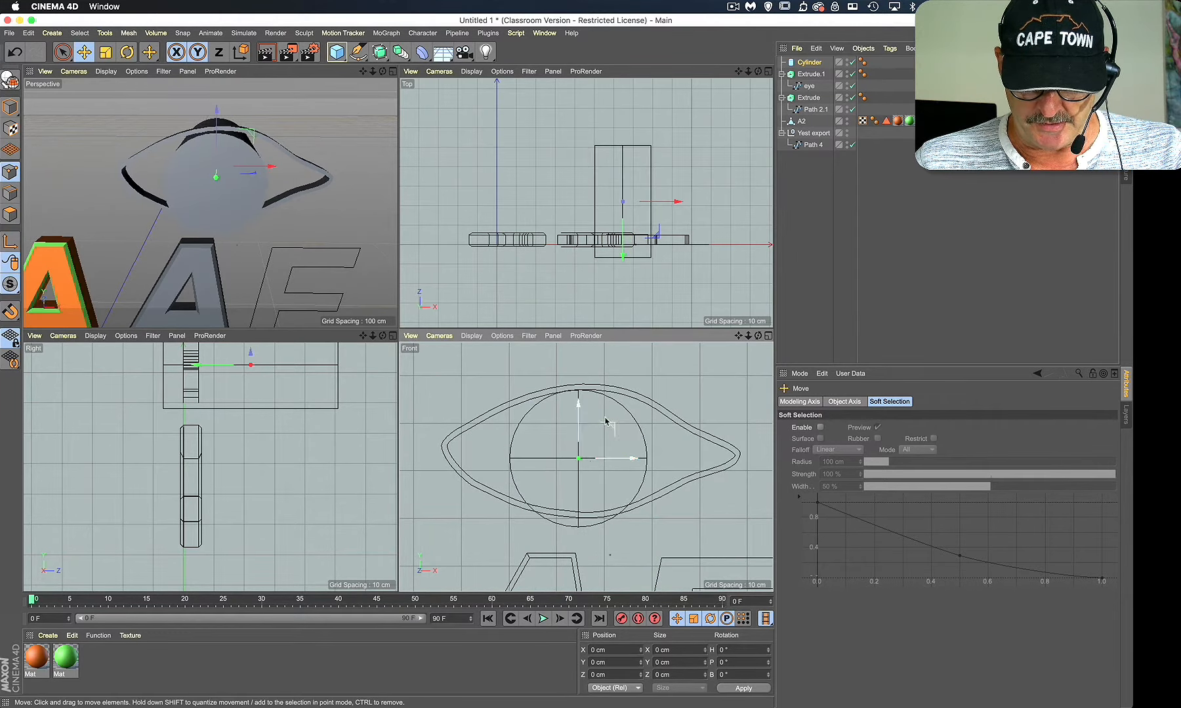
drag(578, 410, 575, 399)
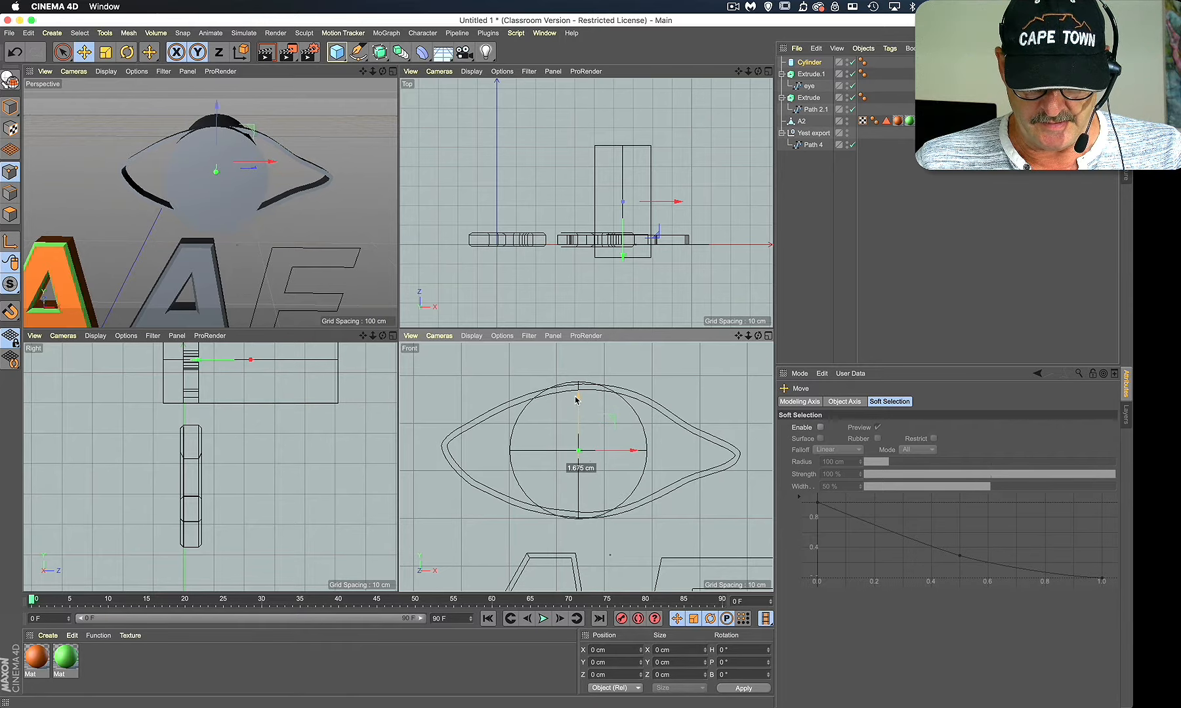
key(t)
drag(669, 391, 635, 418)
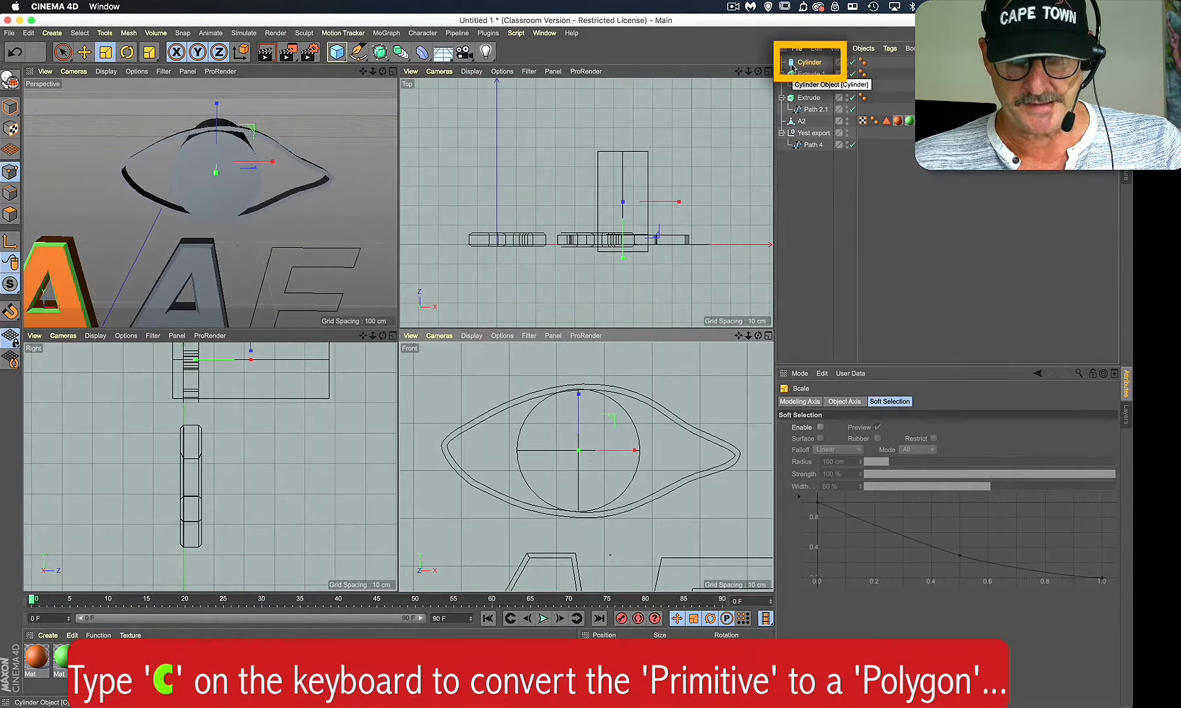
Step: Convert the cylinder primitive to a polygon object and flatten it along its length to about 4.55 cm thick
key(c)
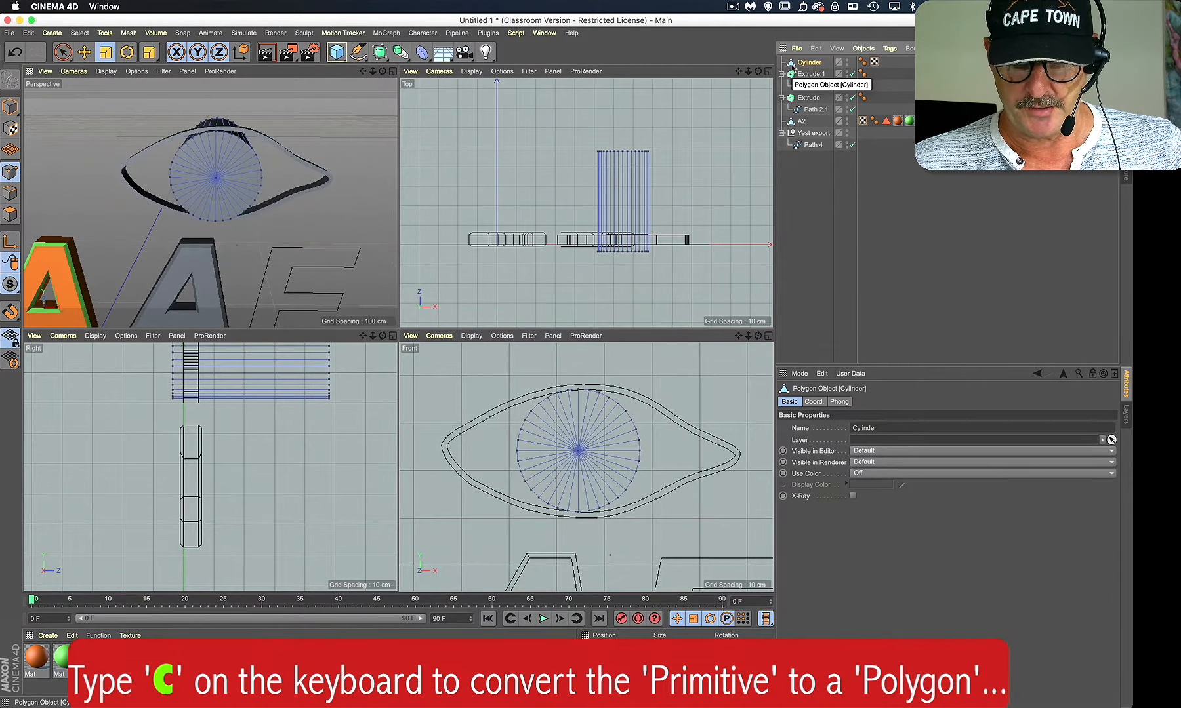
click(315, 162)
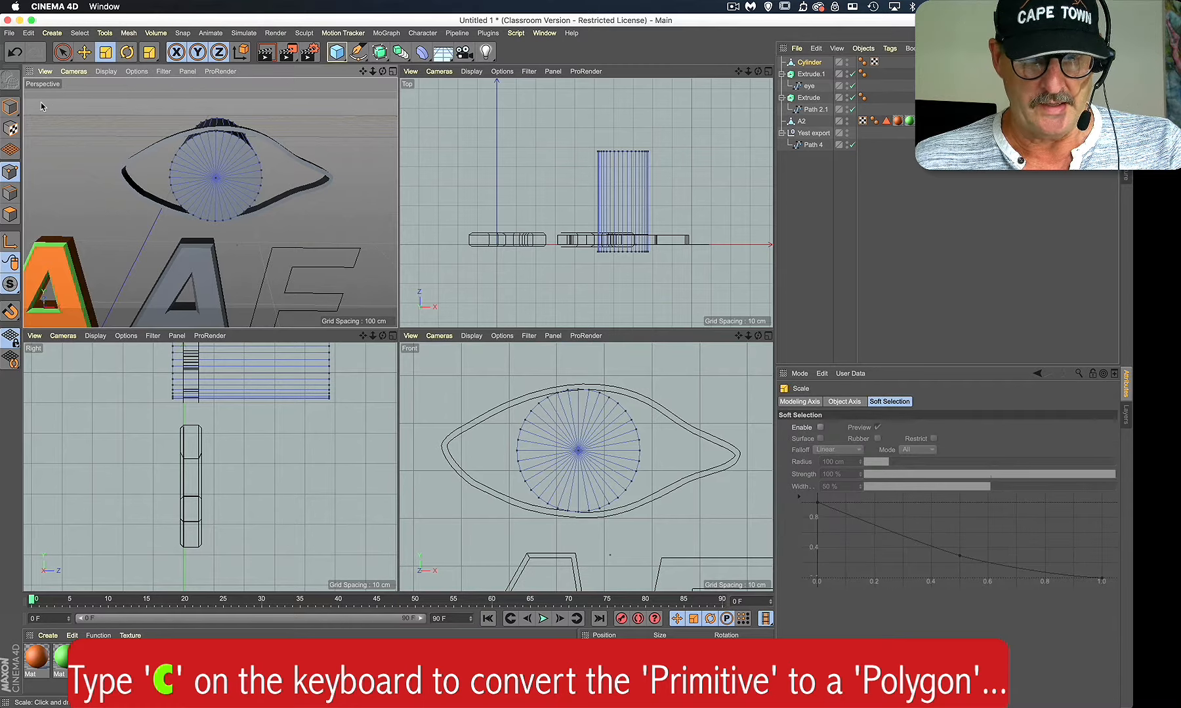
click(10, 107)
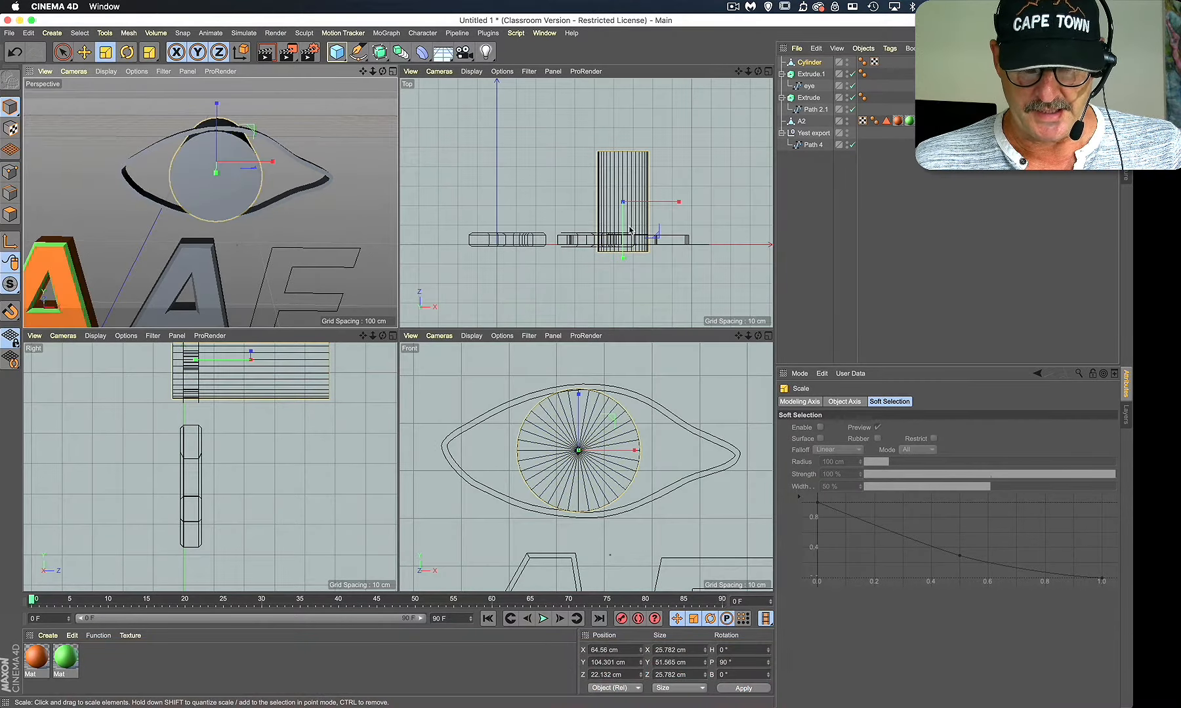
drag(623, 257, 625, 210)
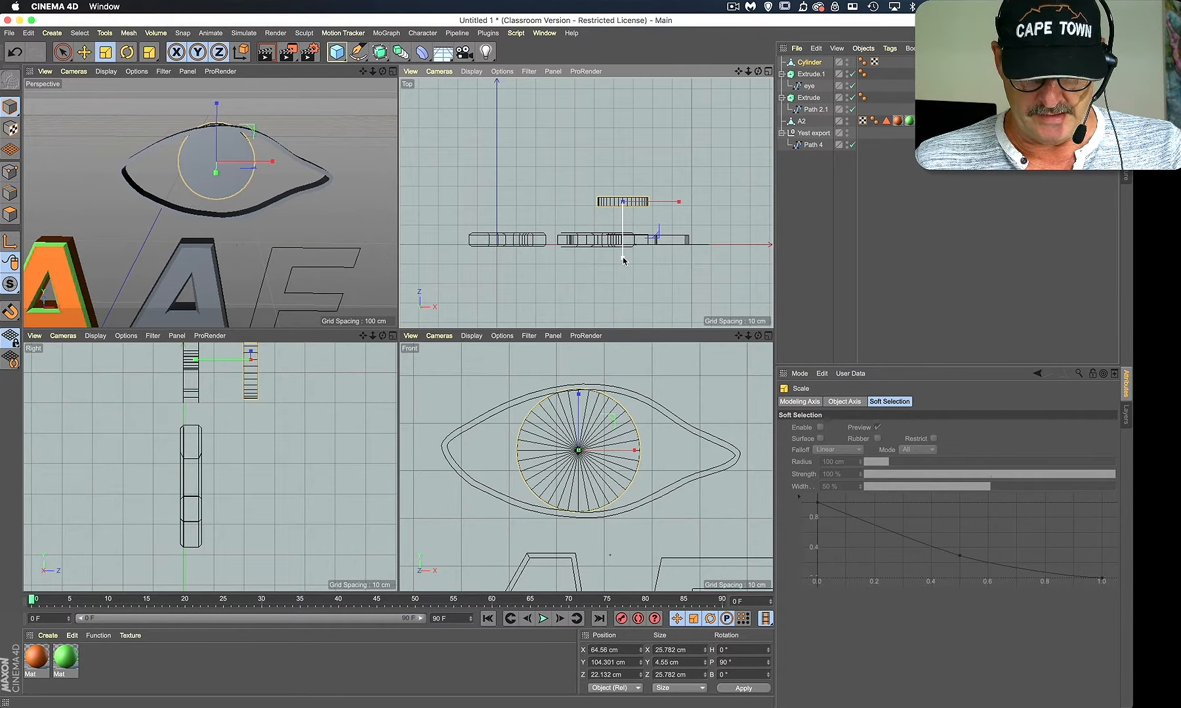
Step: Move the flattened cylinder forward to the eye frame's depth and shift it slightly sideways to center it in the eye
key(e)
drag(624, 255, 622, 297)
drag(634, 452, 642, 457)
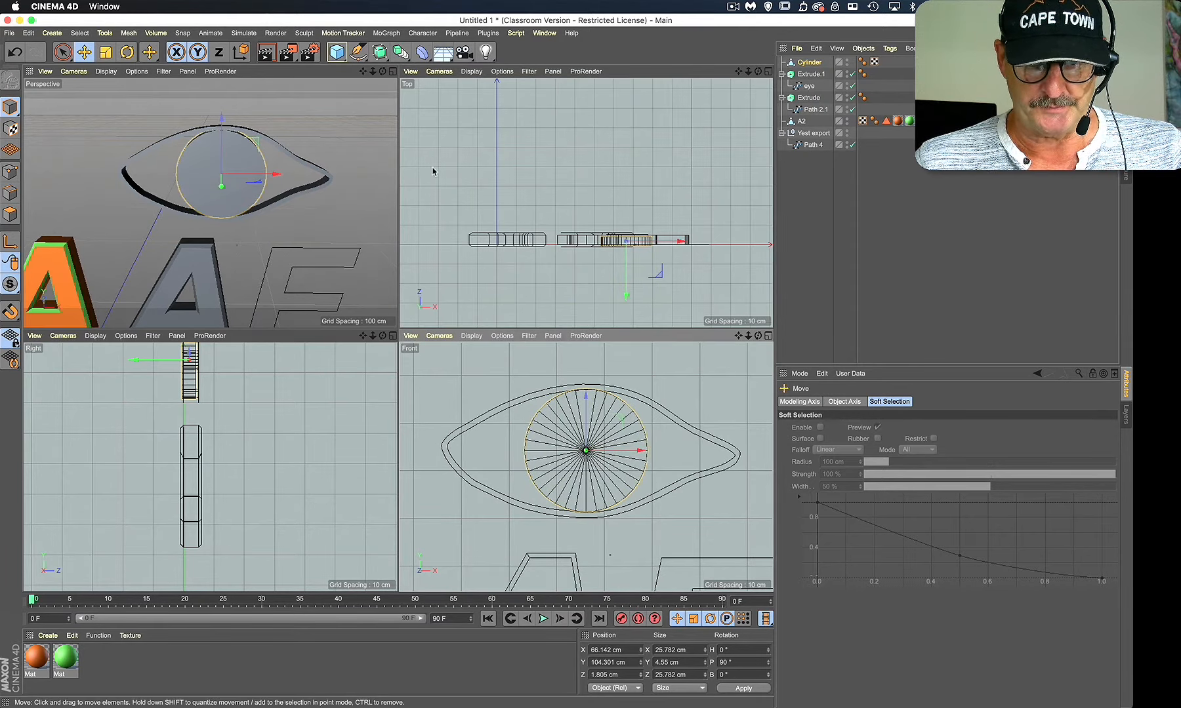
click(393, 71)
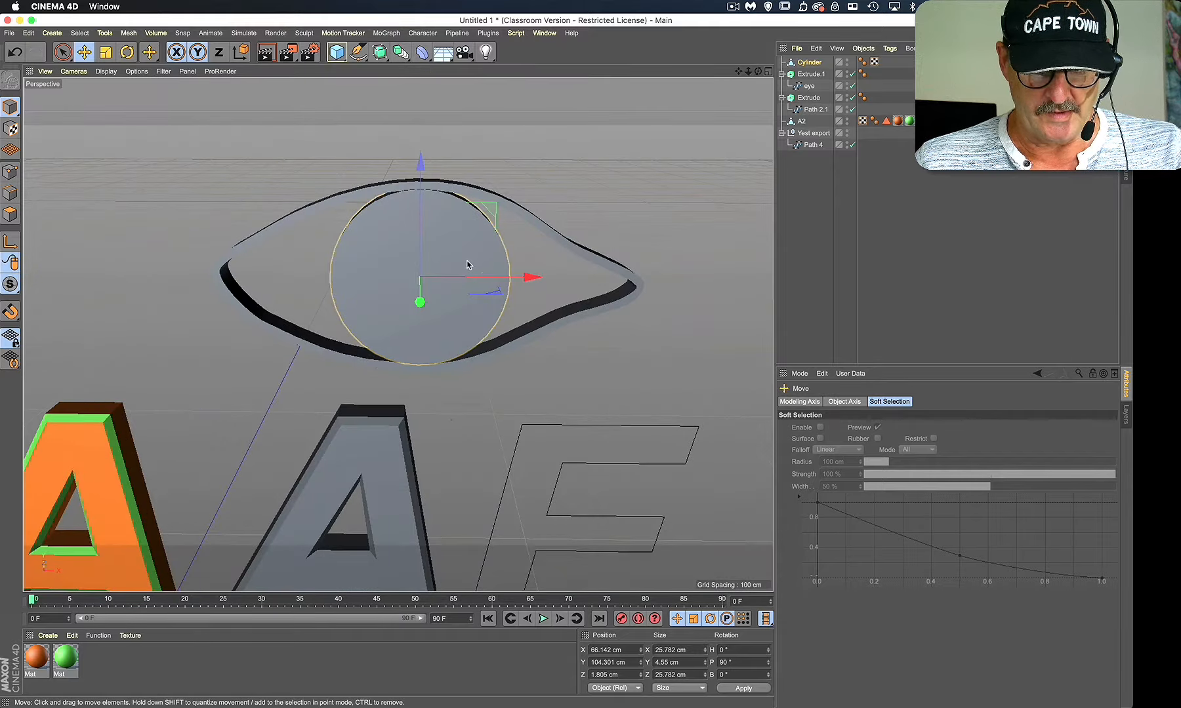
alt+drag(481, 267, 404, 311)
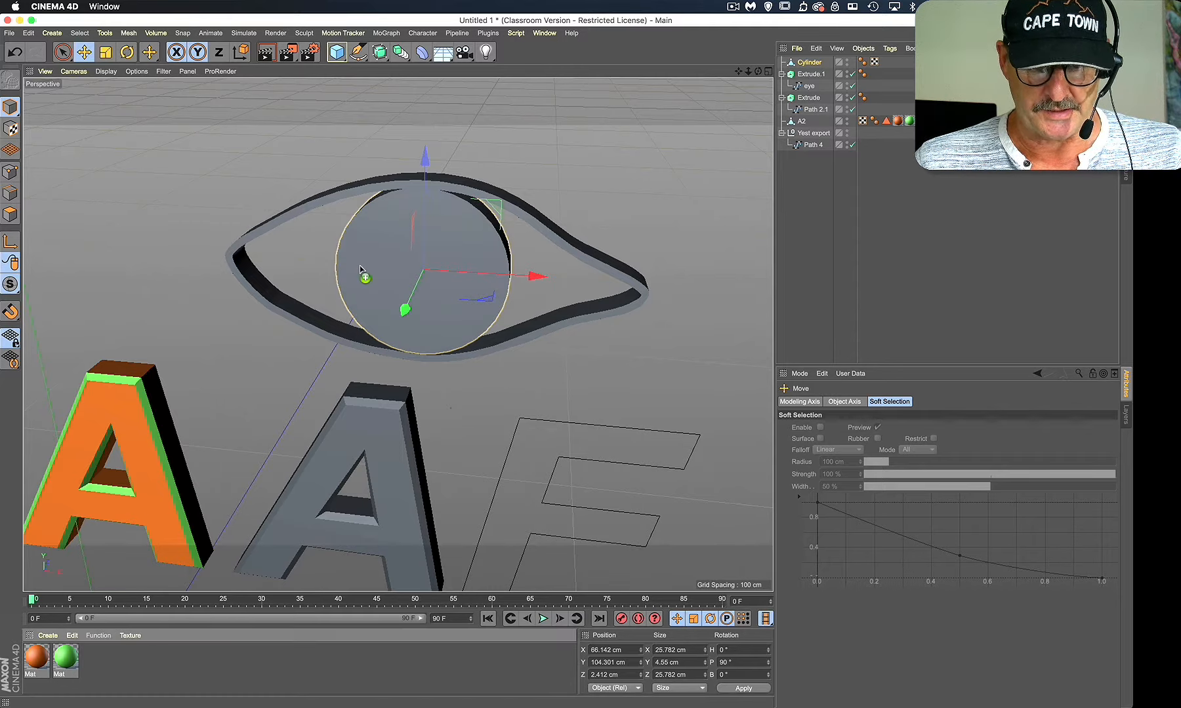
Step: Apply the green material to the flattened cylinder and the orange material to the eye frame
drag(66, 656, 389, 219)
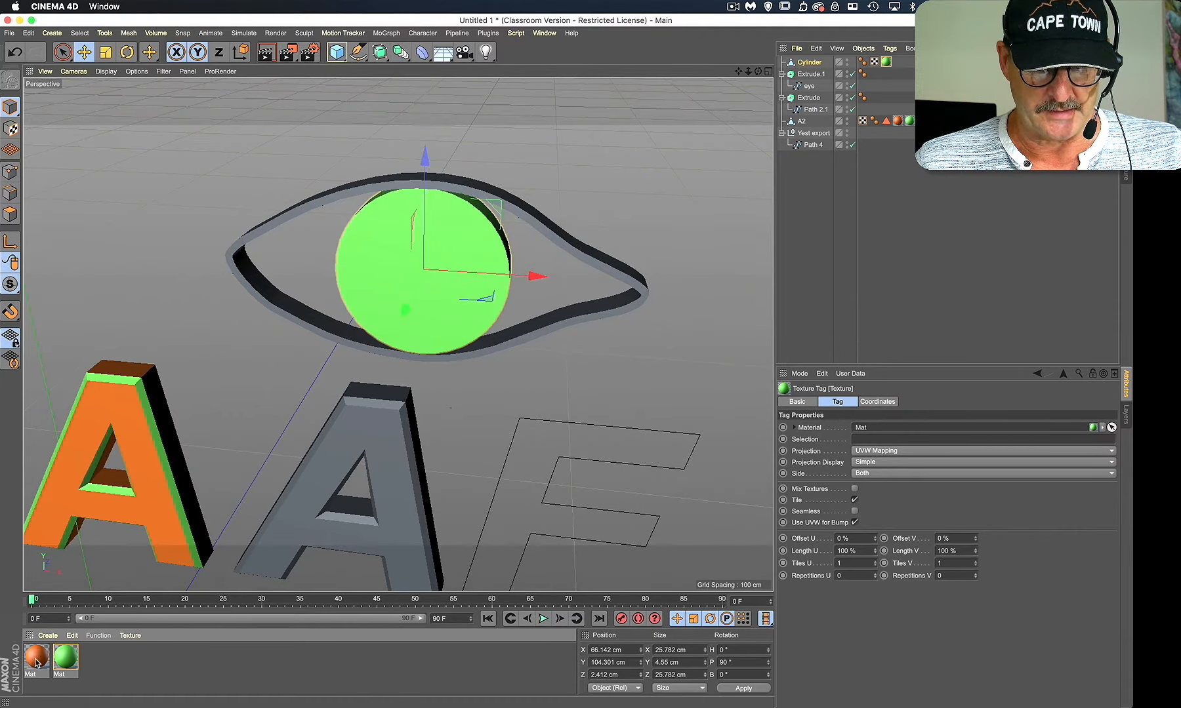
drag(36, 664, 407, 277)
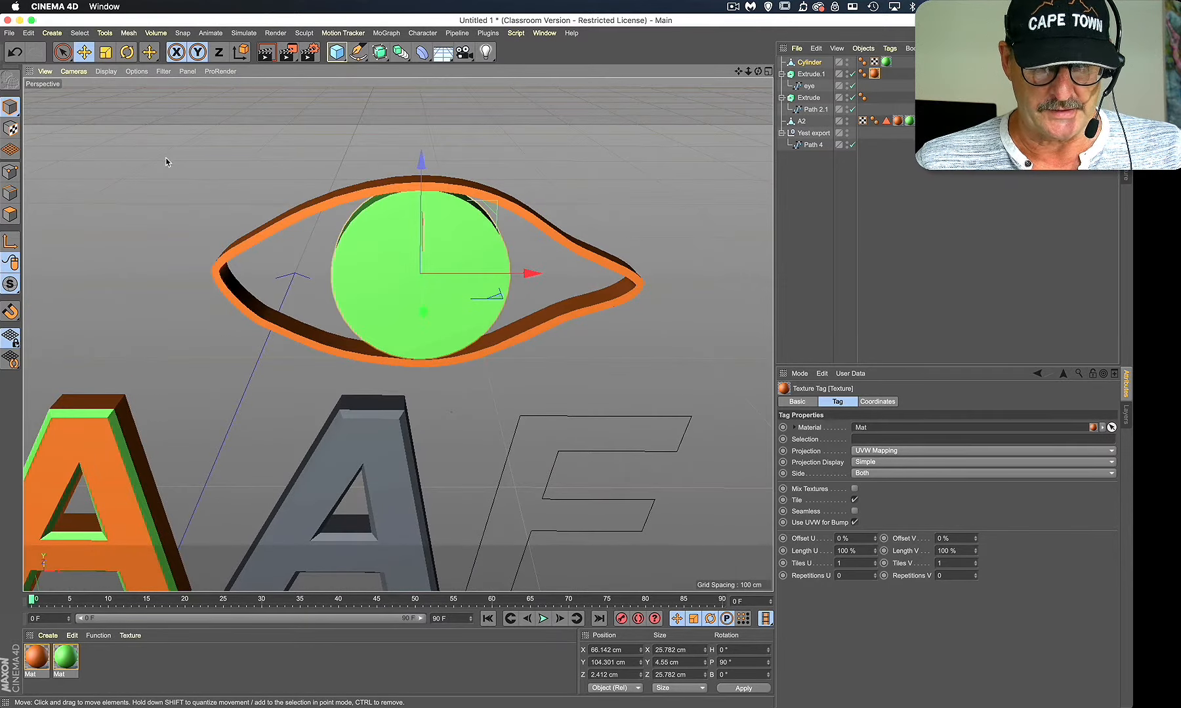
click(10, 214)
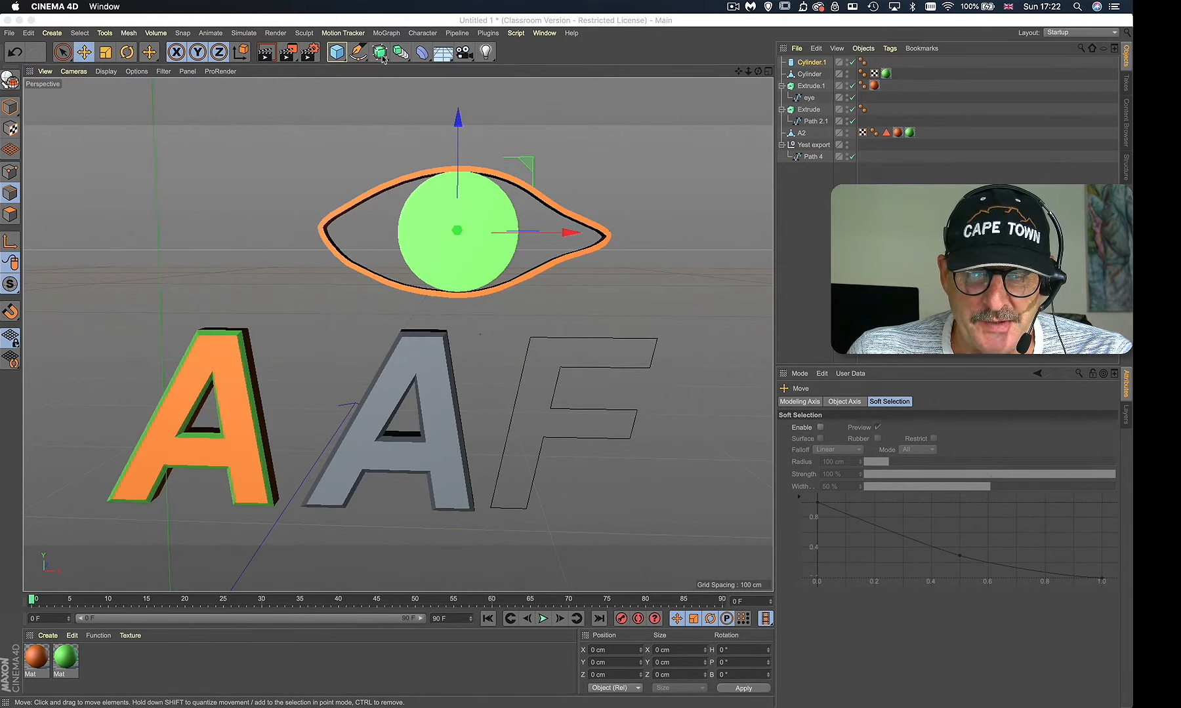
Step: Add a Boole object and move Cylinder.1 forward so it passes through the green disc
click(401, 52)
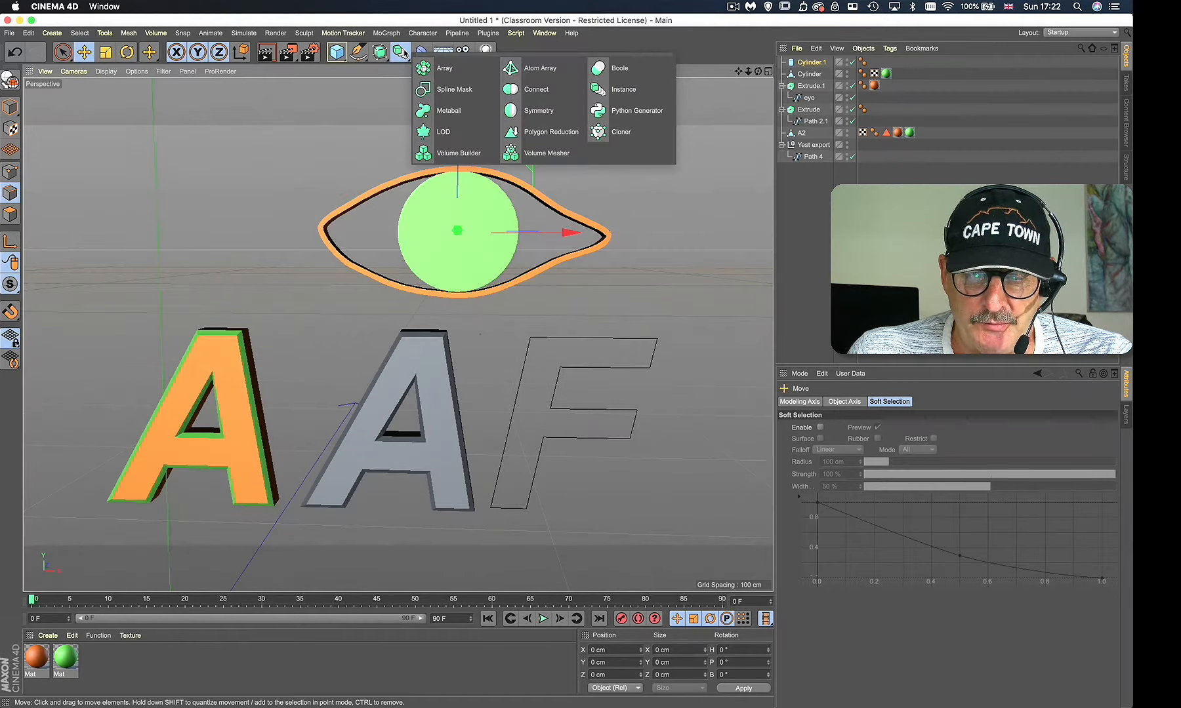
click(602, 69)
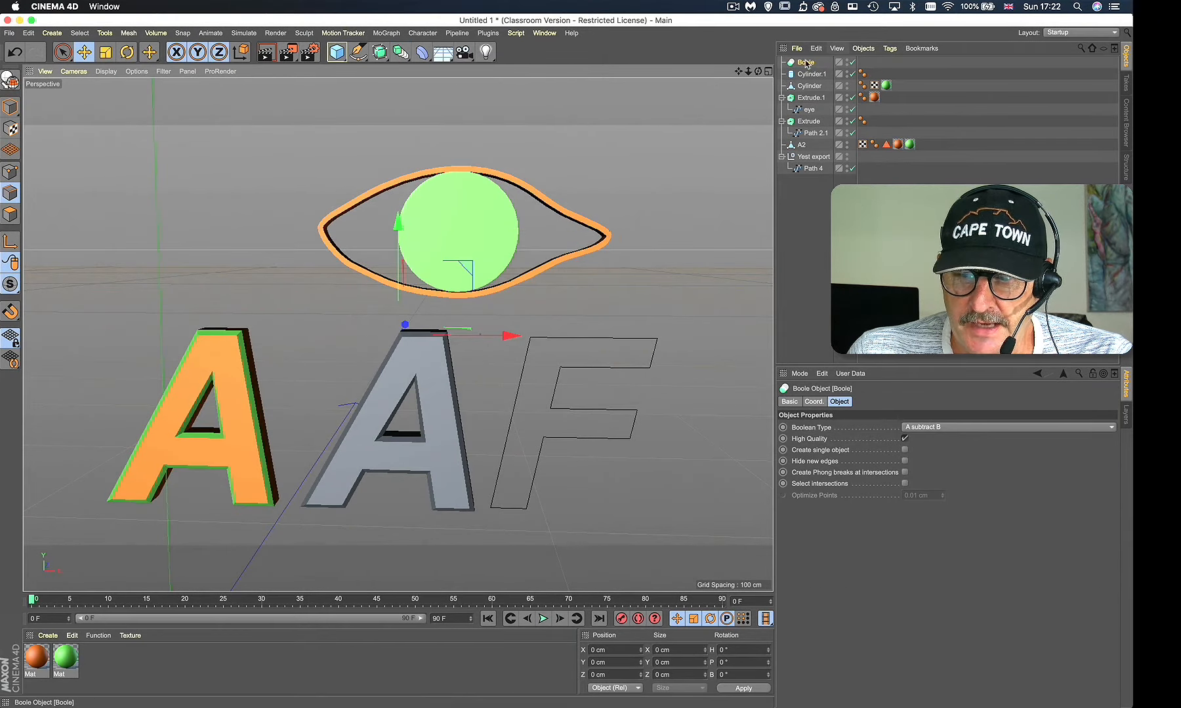
alt+drag(590, 222, 553, 298)
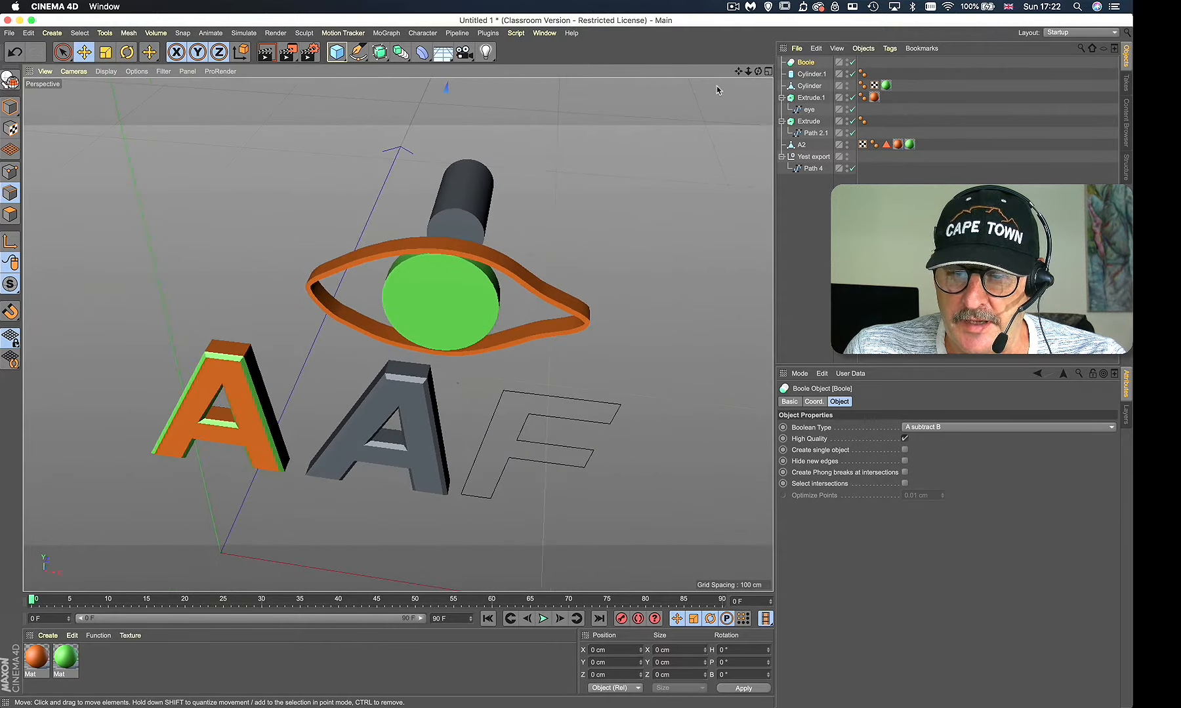
click(811, 74)
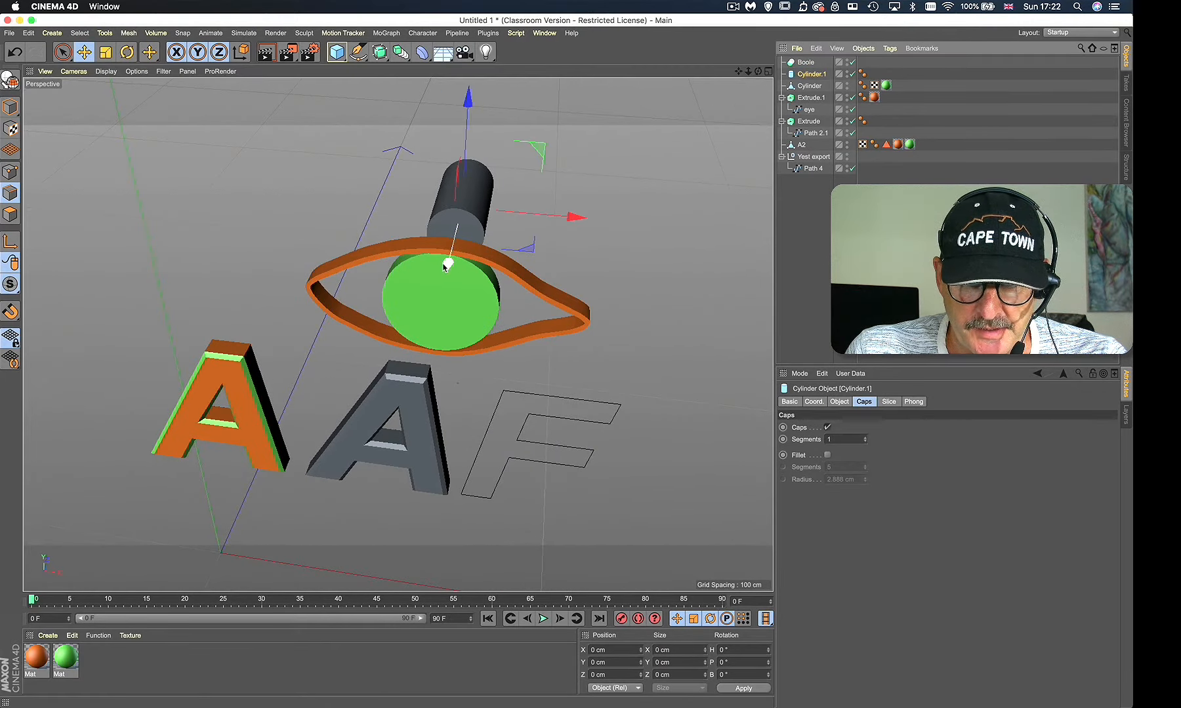
drag(444, 265, 420, 356)
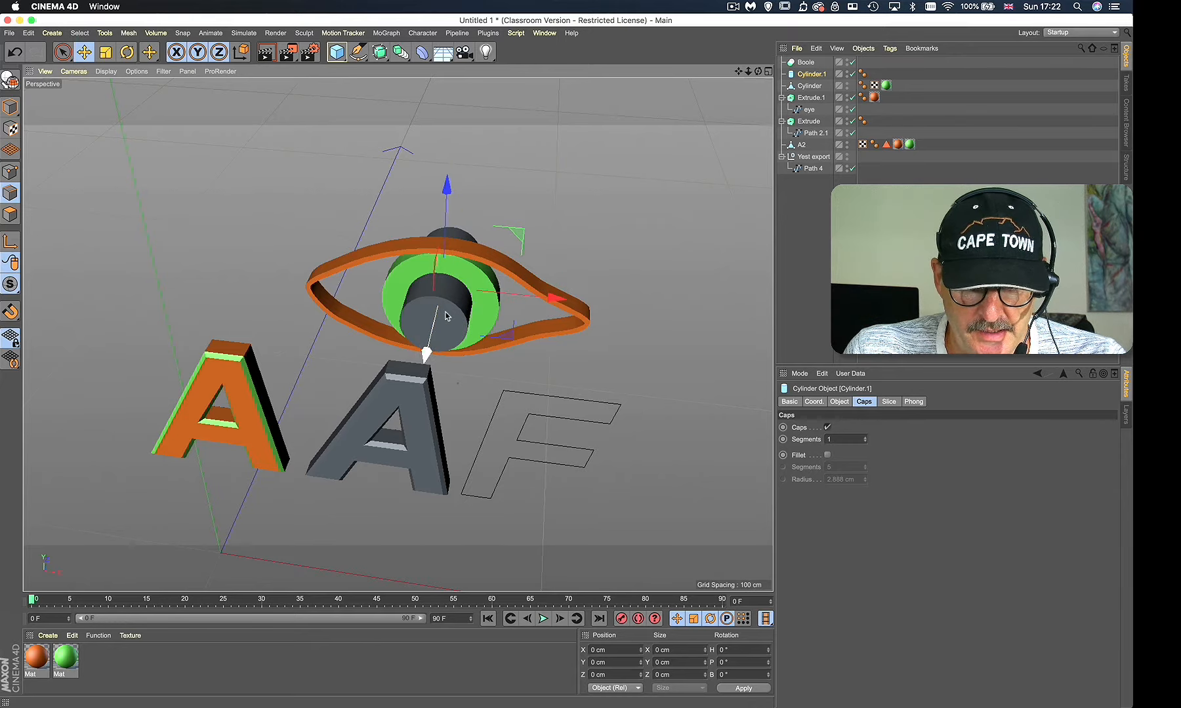
Step: Apply the orange material to Cylinder.1
alt+drag(446, 316, 441, 253)
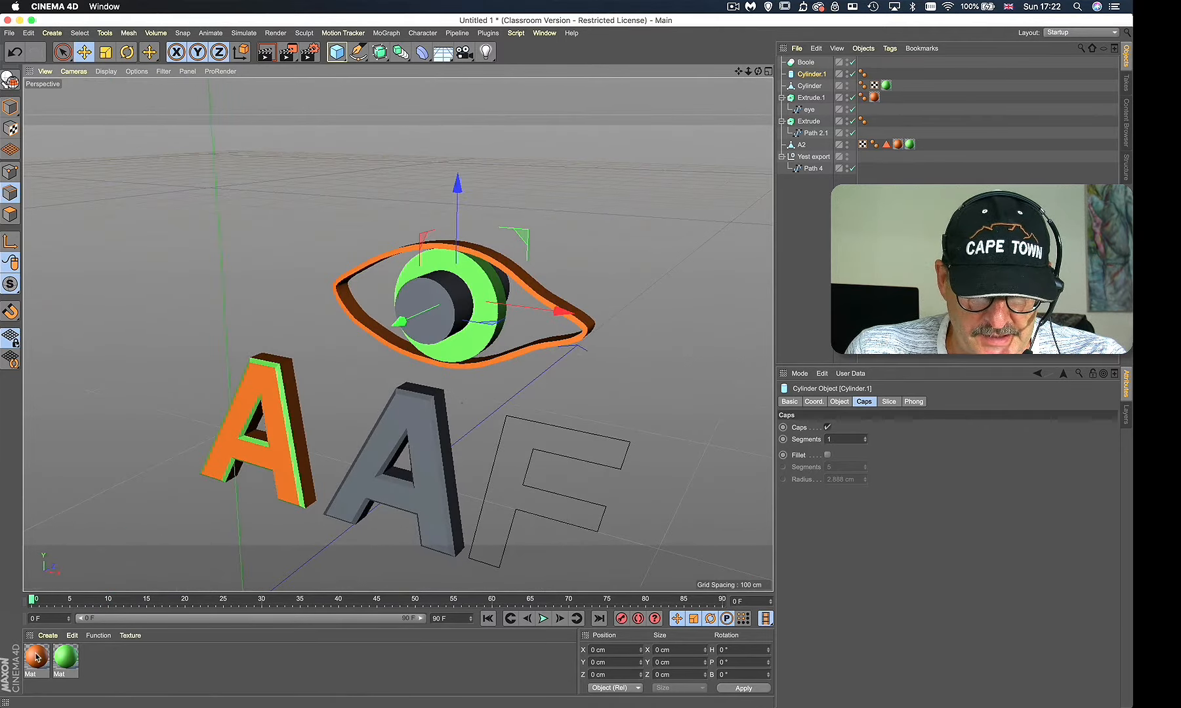
drag(36, 658, 430, 322)
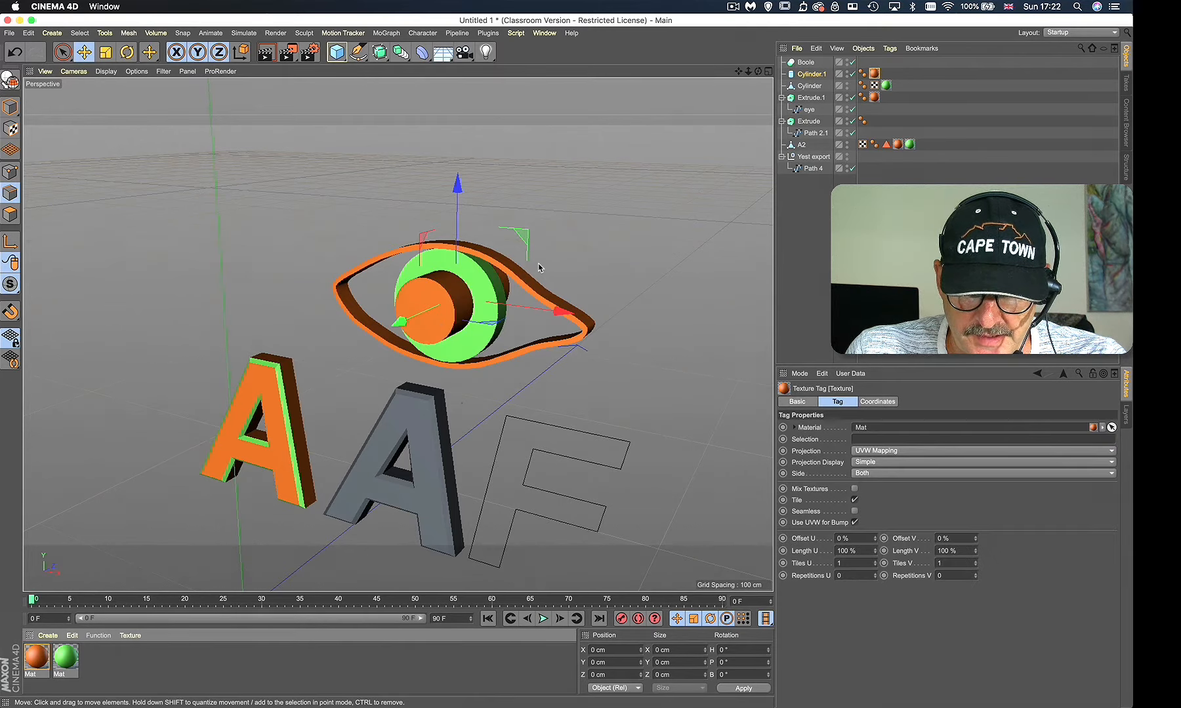
alt+drag(540, 263, 613, 256)
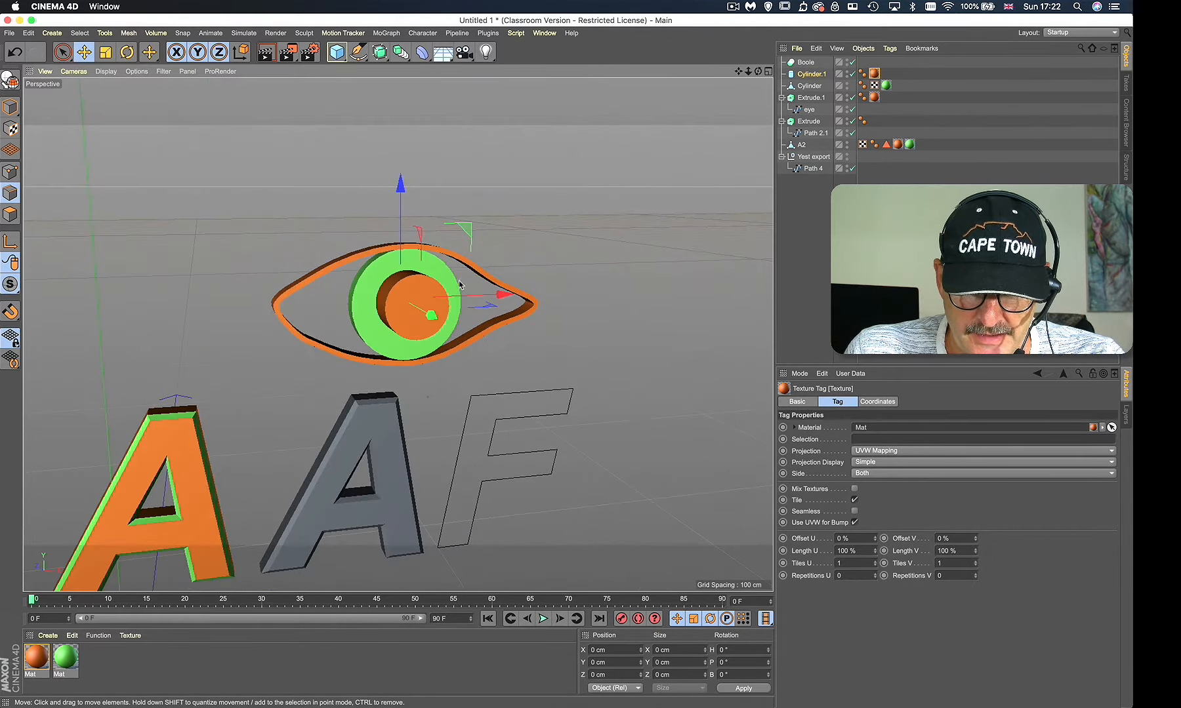
Step: Nest Cylinder and Cylinder.1 inside the Boole, with the green Cylinder first, so Cylinder.1 cuts a hole through it
alt+drag(398, 300, 490, 277)
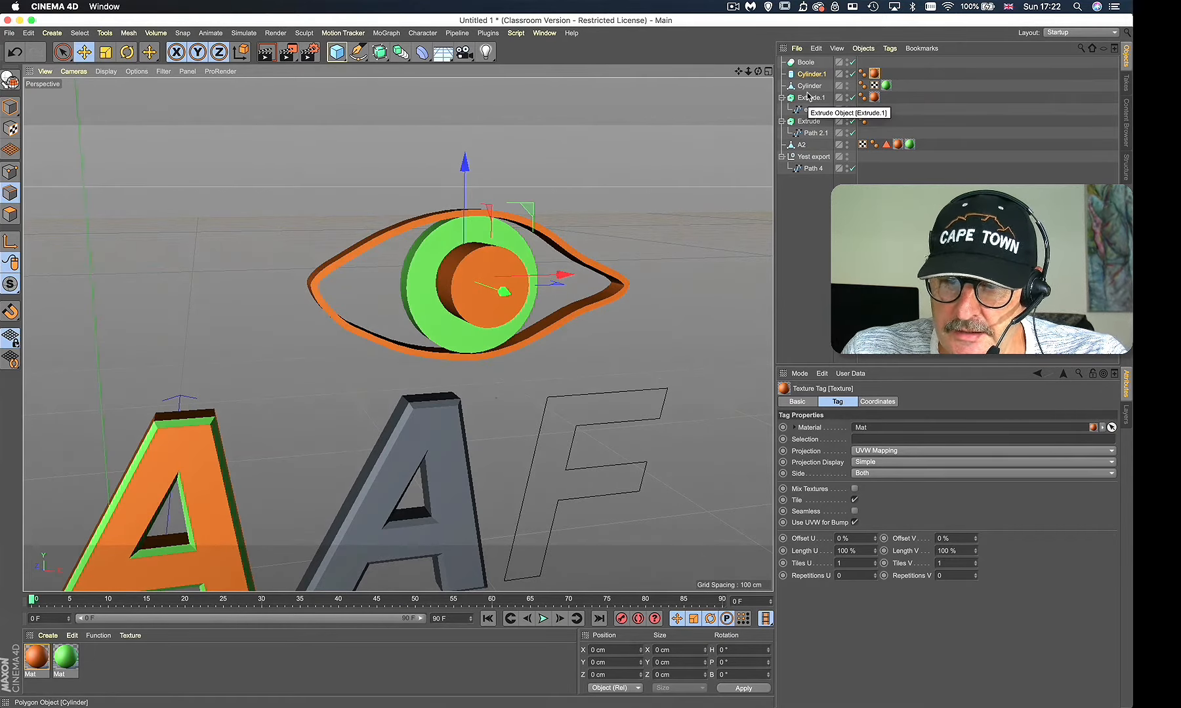
drag(812, 76, 807, 62)
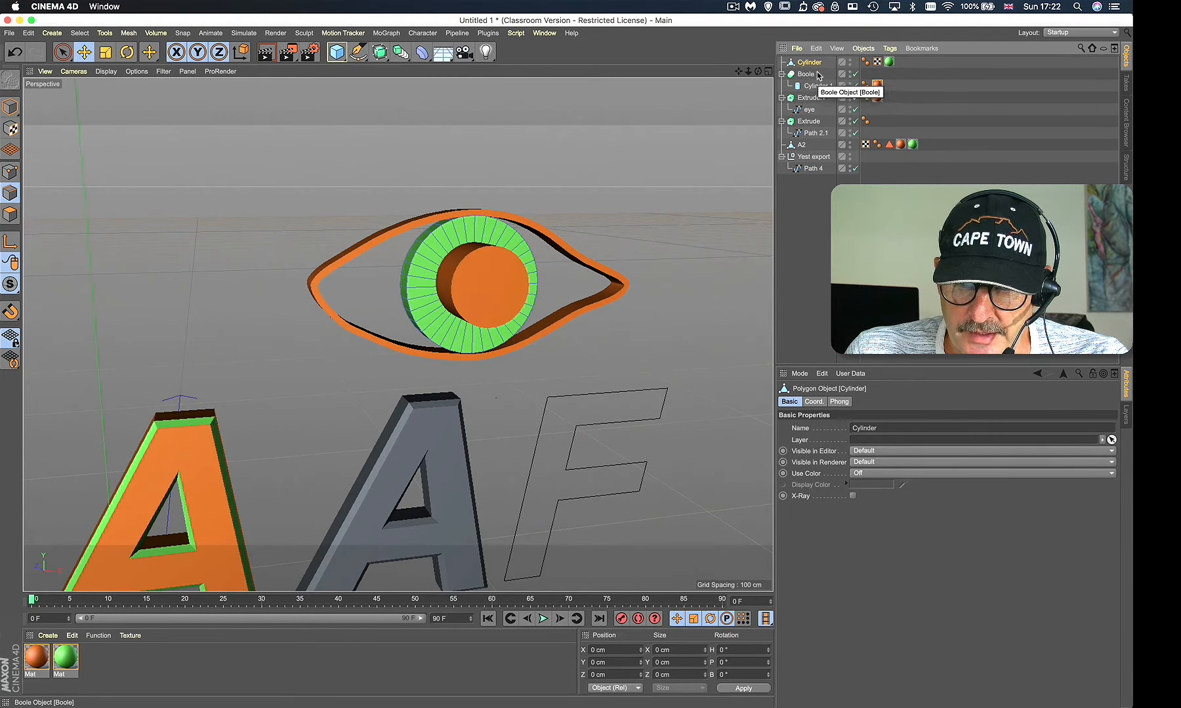
drag(812, 64, 807, 75)
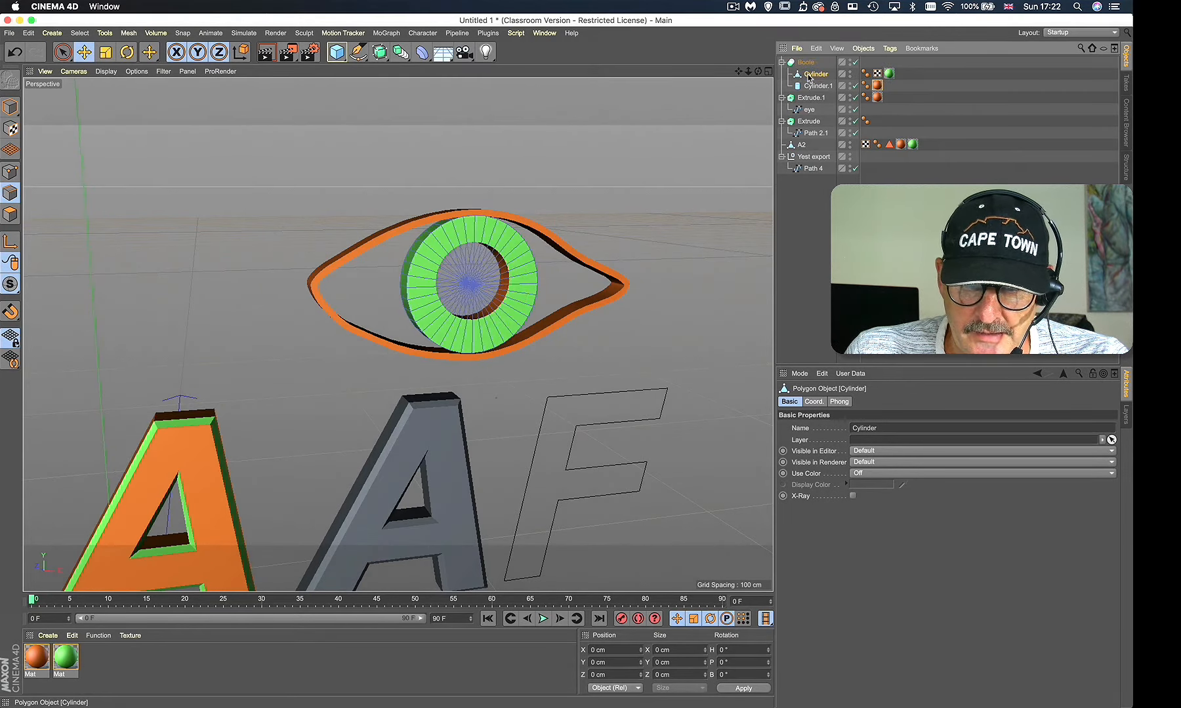
click(11, 110)
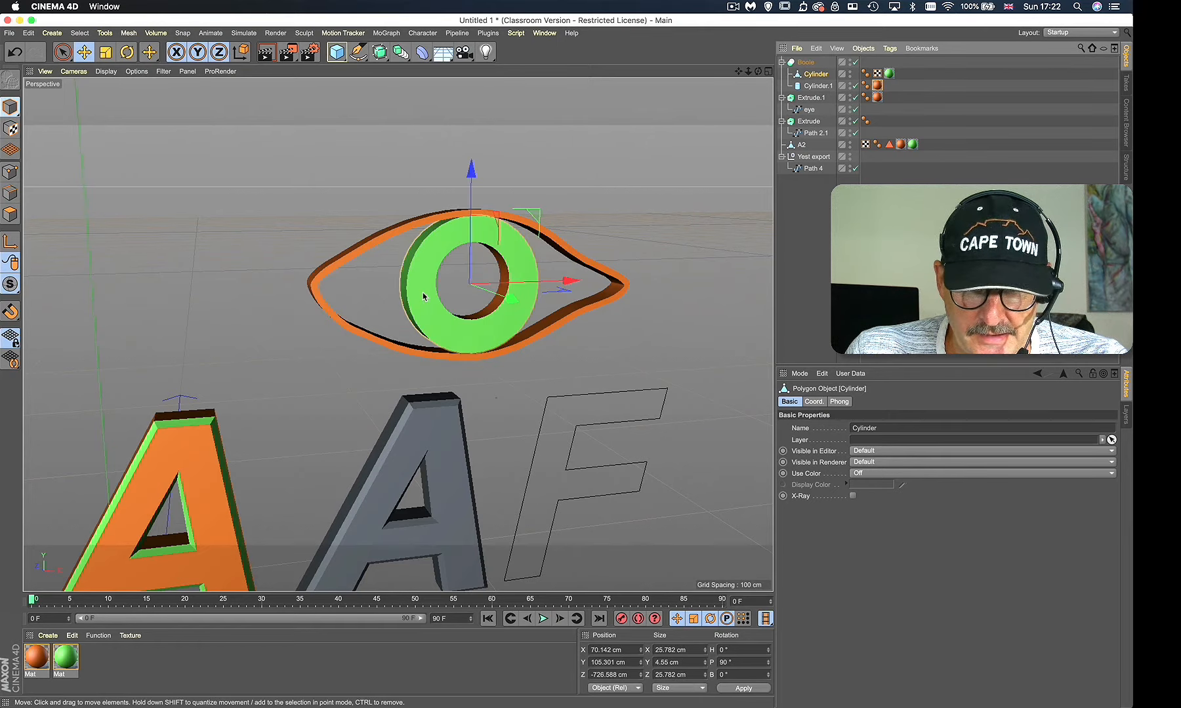
scroll(504, 325, up, 5)
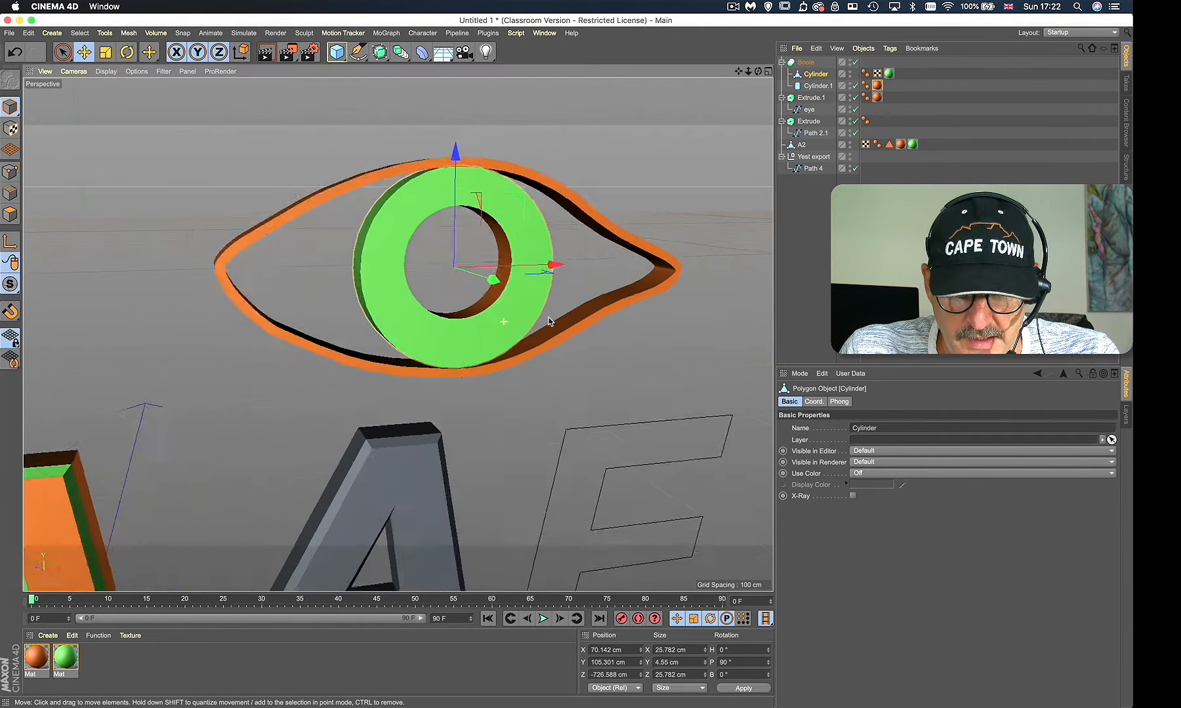
alt+drag(505, 325, 519, 305)
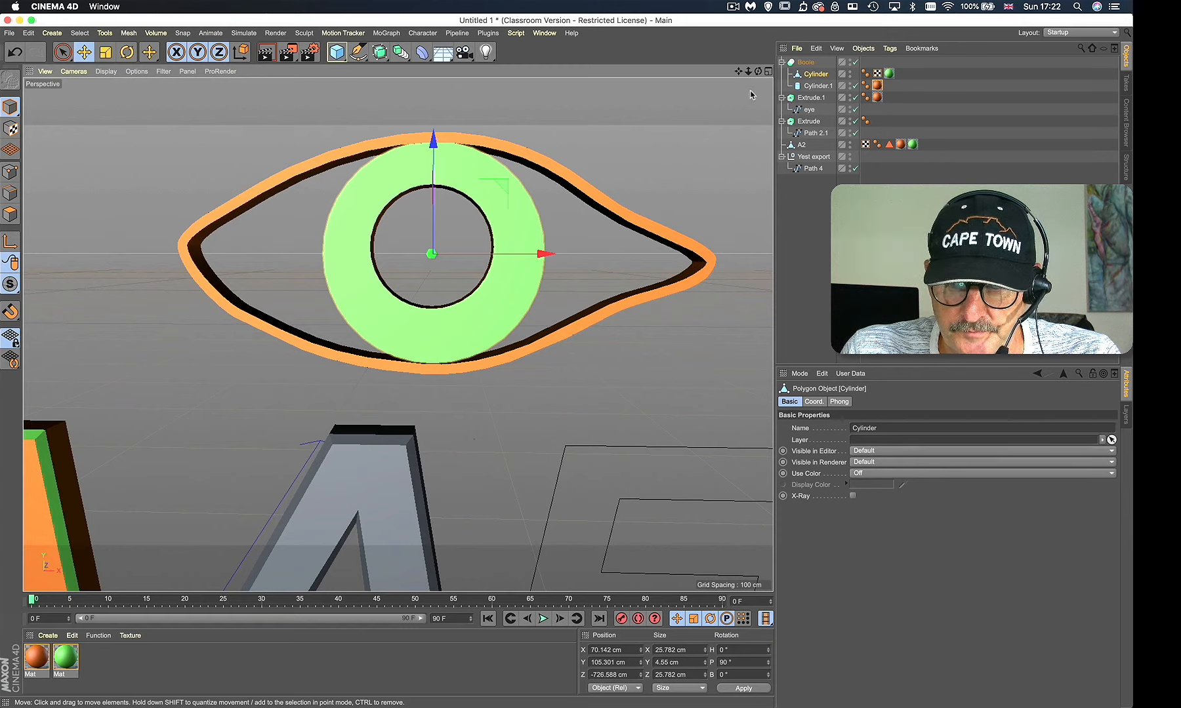
Step: In the front view, lower Cylinder.1 to a Y position of about 105.26 cm to center the hole in the green disc
click(768, 71)
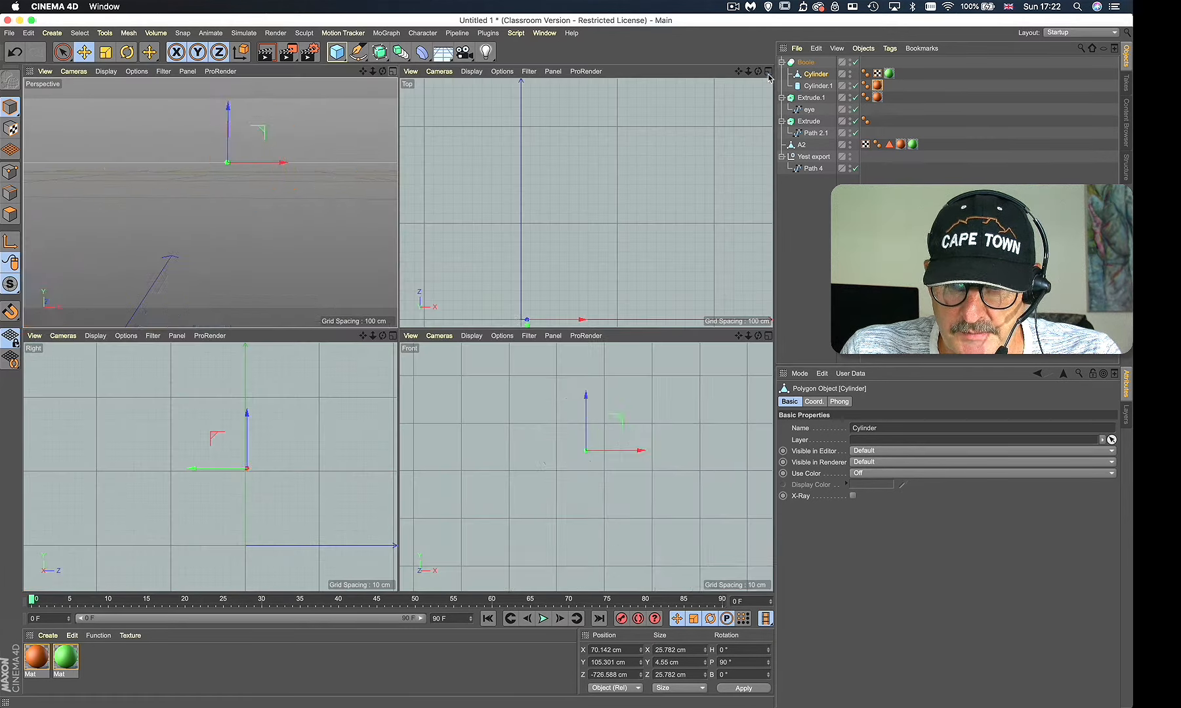
click(768, 336)
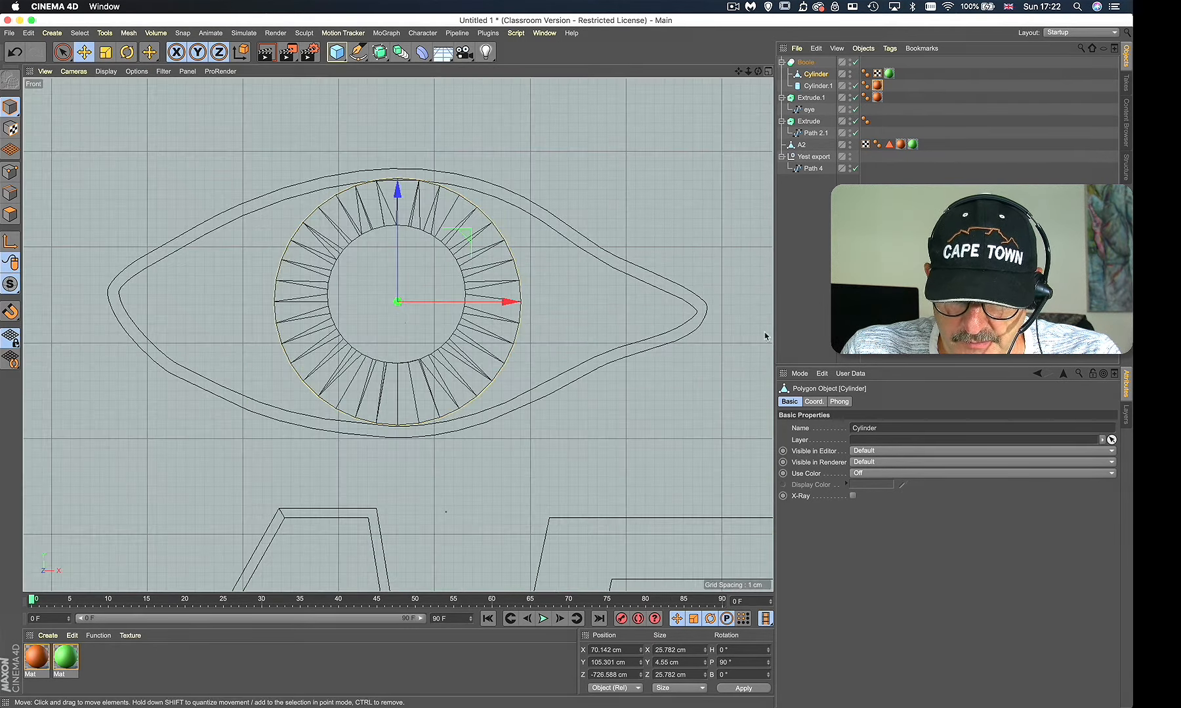
click(817, 85)
mouse_move(396, 194)
mouse_down()
mouse_move(396, 221)
mouse_move(396, 184)
mouse_move(396, 236)
mouse_move(401, 174)
mouse_move(397, 216)
mouse_move(407, 200)
mouse_up()
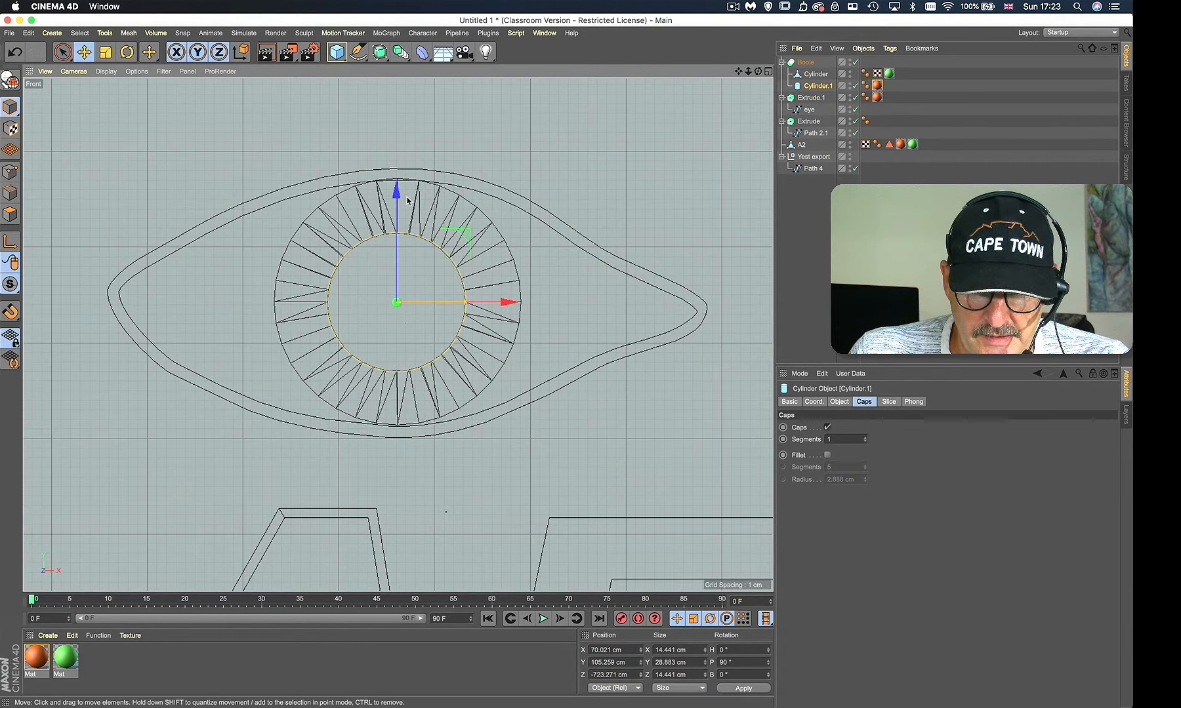
Step: In the perspective view, enlarge Cylinder.1 to a diameter of about 18.7 cm to widen the hole in the green iris
click(768, 74)
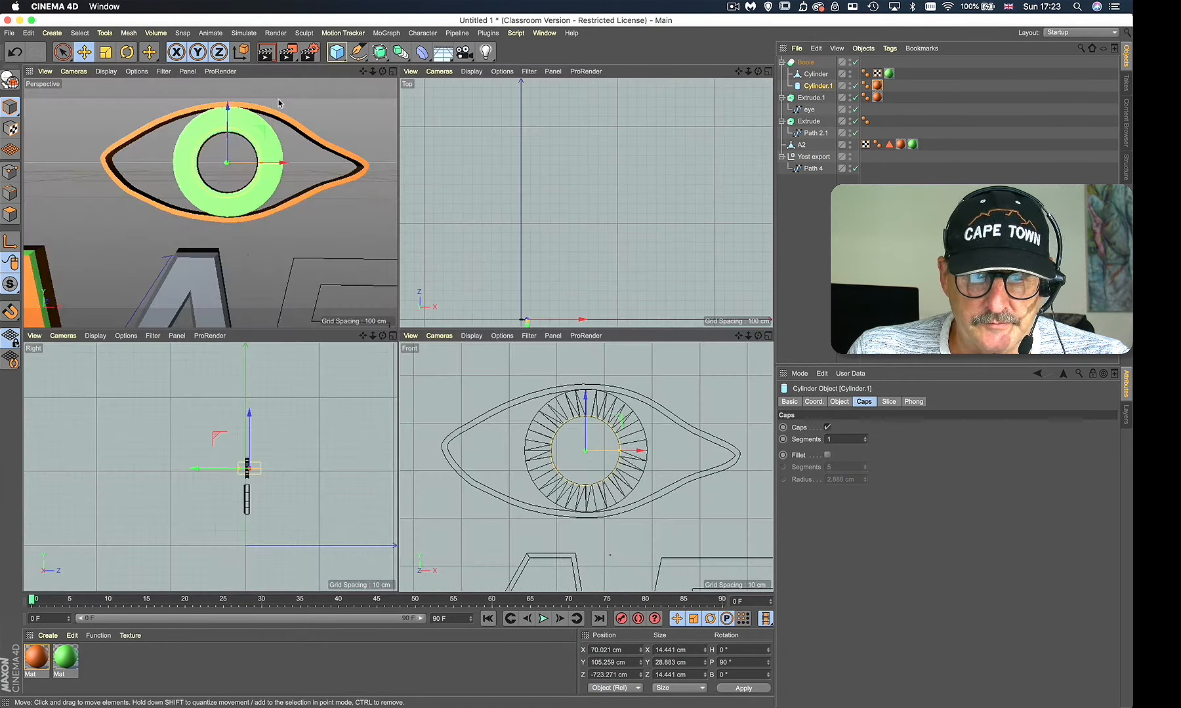
click(395, 72)
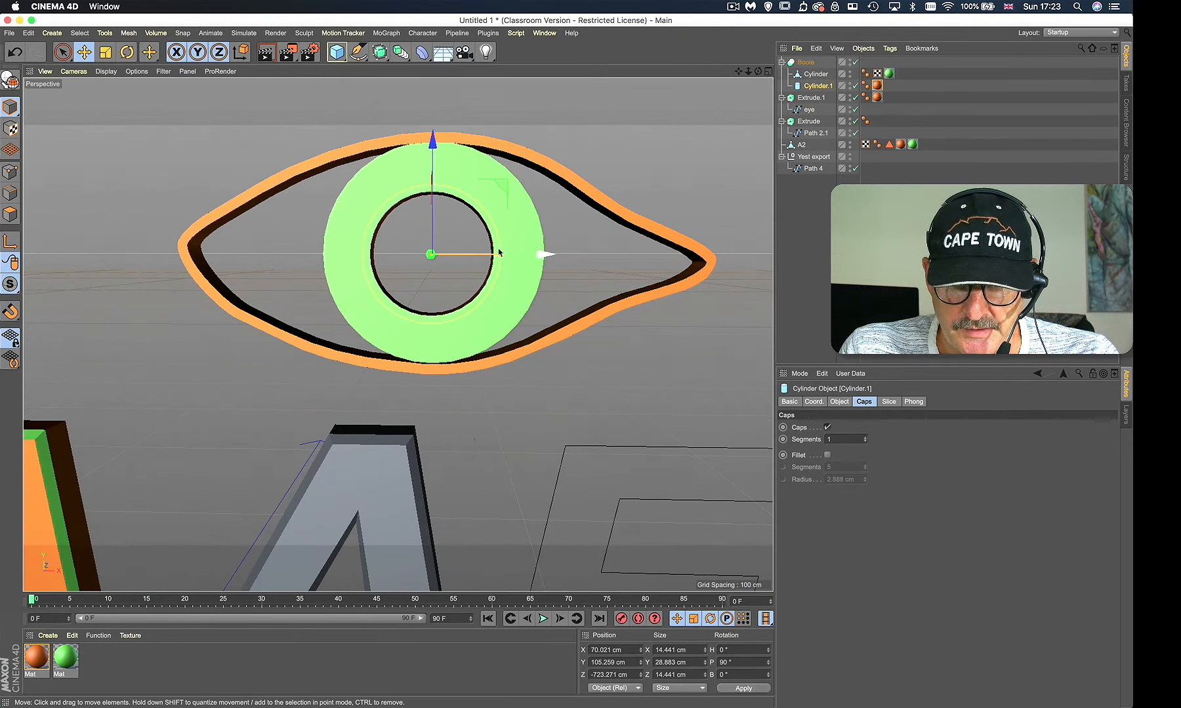
mouse_move(498, 253)
mouse_down()
mouse_move(459, 254)
mouse_move(548, 247)
mouse_move(469, 282)
mouse_move(515, 256)
mouse_up()
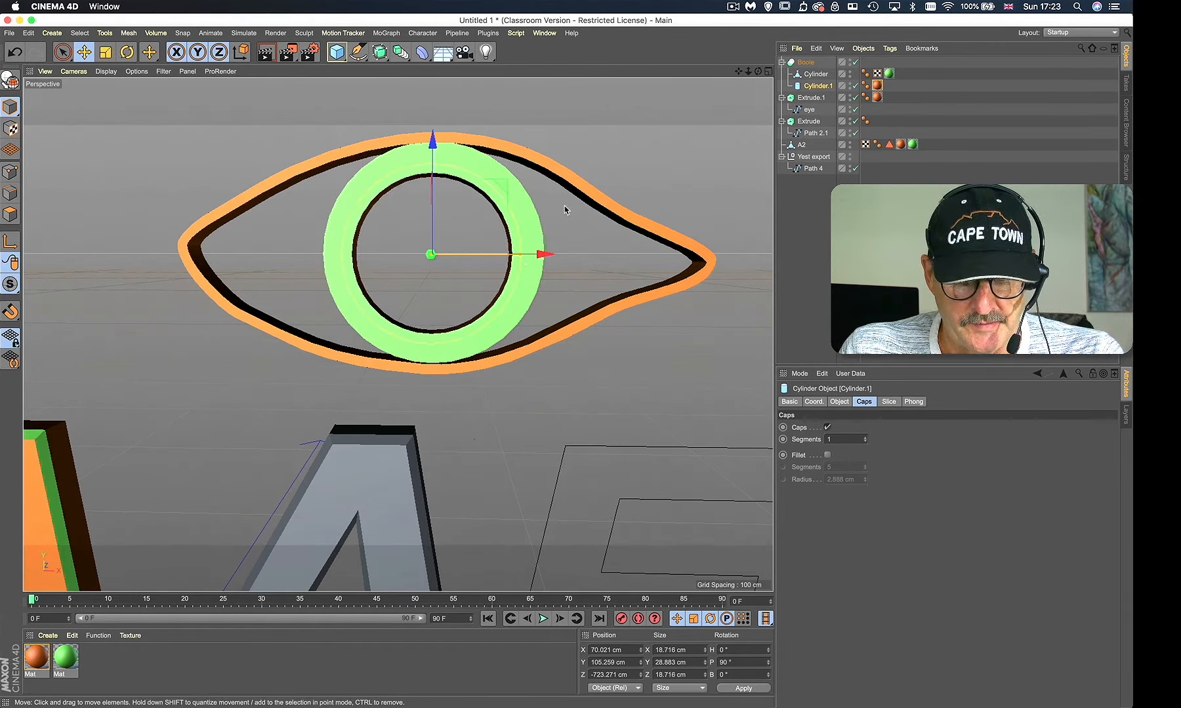
alt+drag(564, 206, 527, 235)
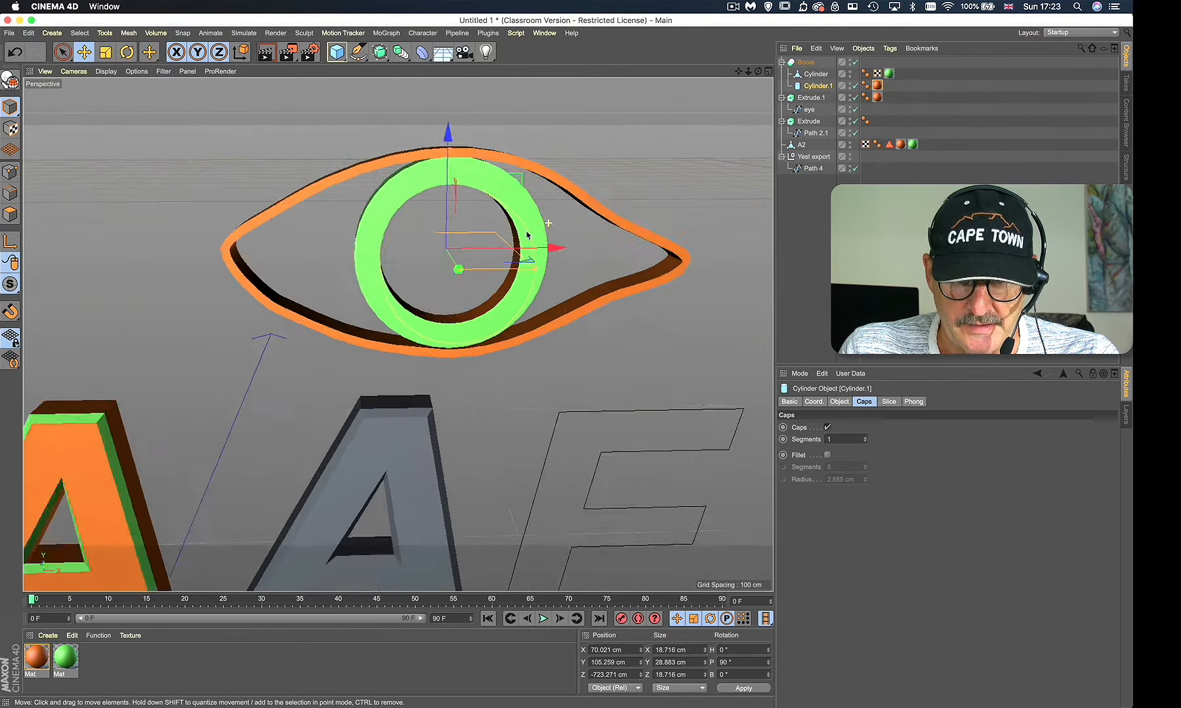
Step: Examine the cut iris together with the letters and look up the Volume Builder among the volume tools
alt+right_drag(527, 235, 459, 357)
alt+middle_drag(459, 358, 415, 252)
alt+drag(490, 238, 477, 230)
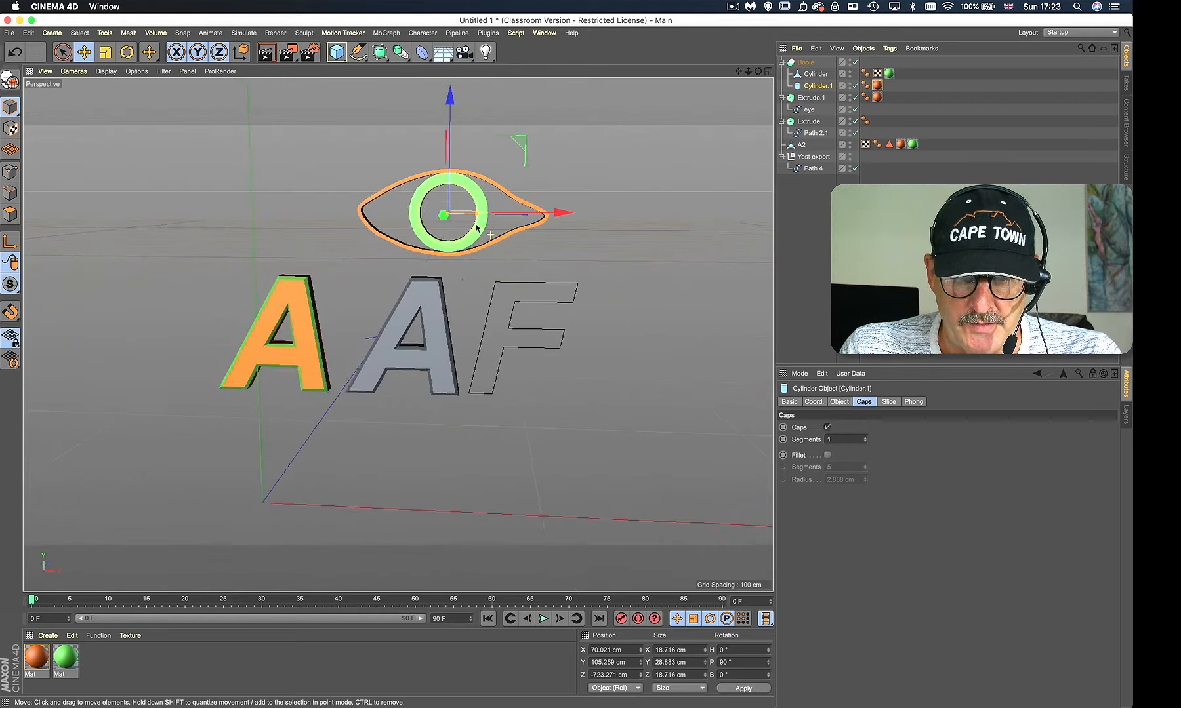
alt+middle_drag(477, 230, 503, 282)
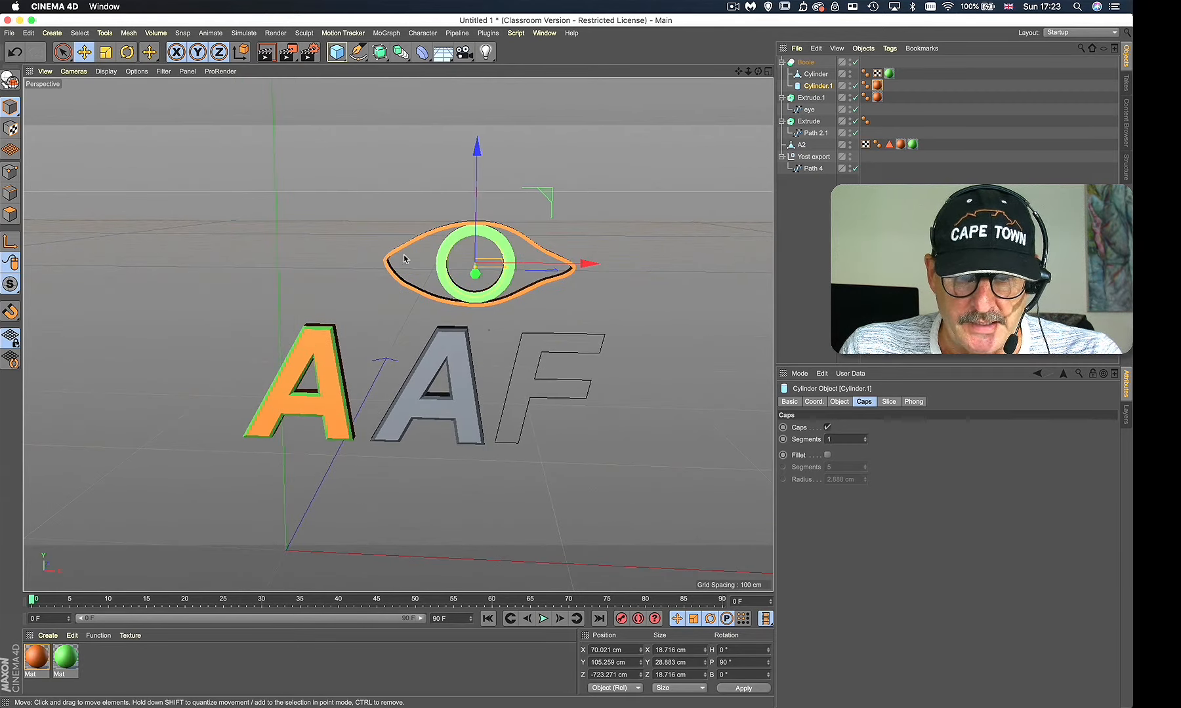
click(156, 33)
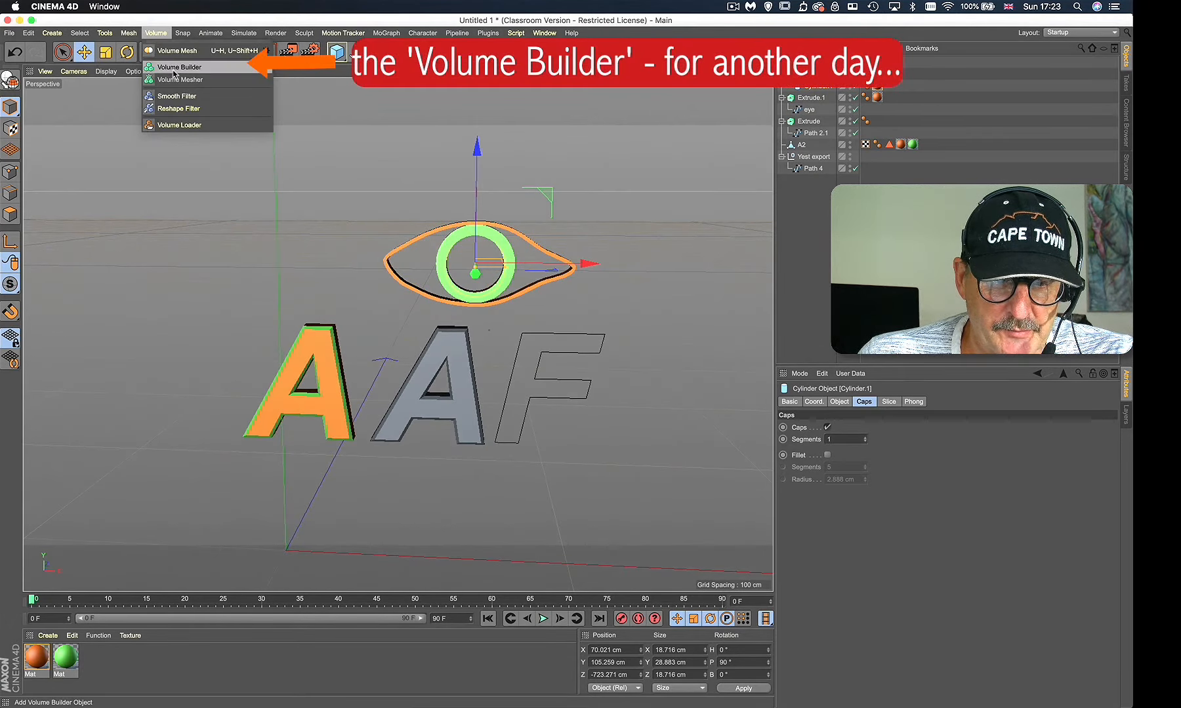